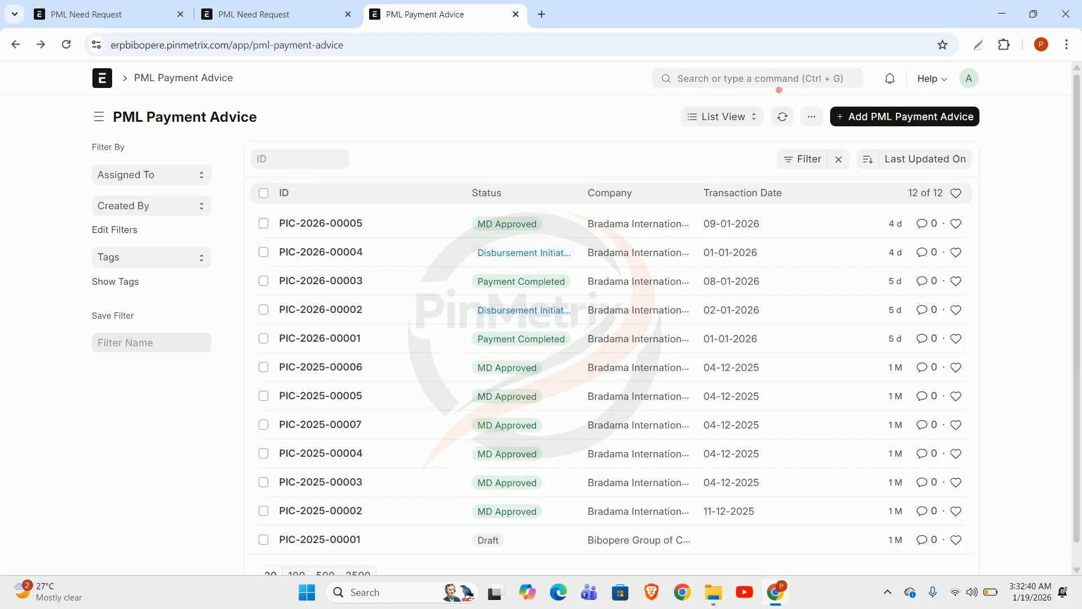
Find the Purchase Invoice list through a search for "purchase inv" and start a new purchase invoice.
click(782, 85)
text(p)
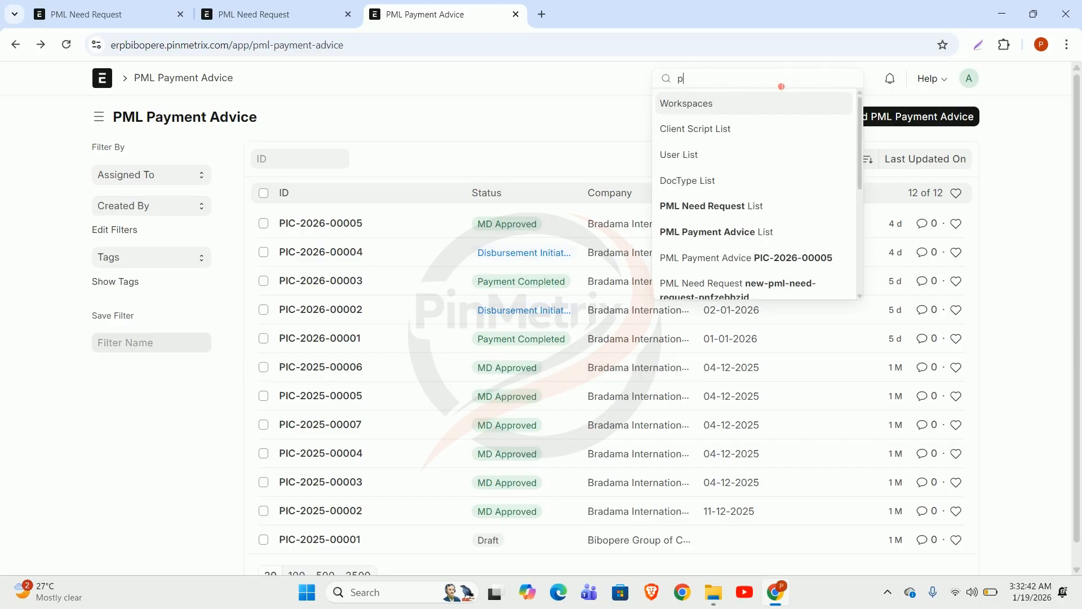
text(urchase )
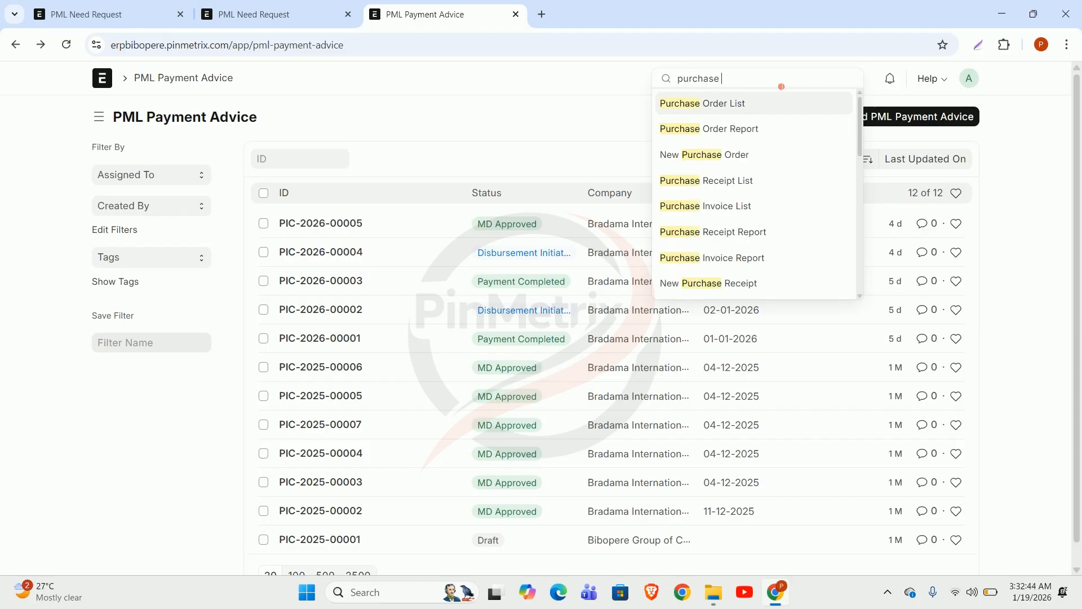
text(inv)
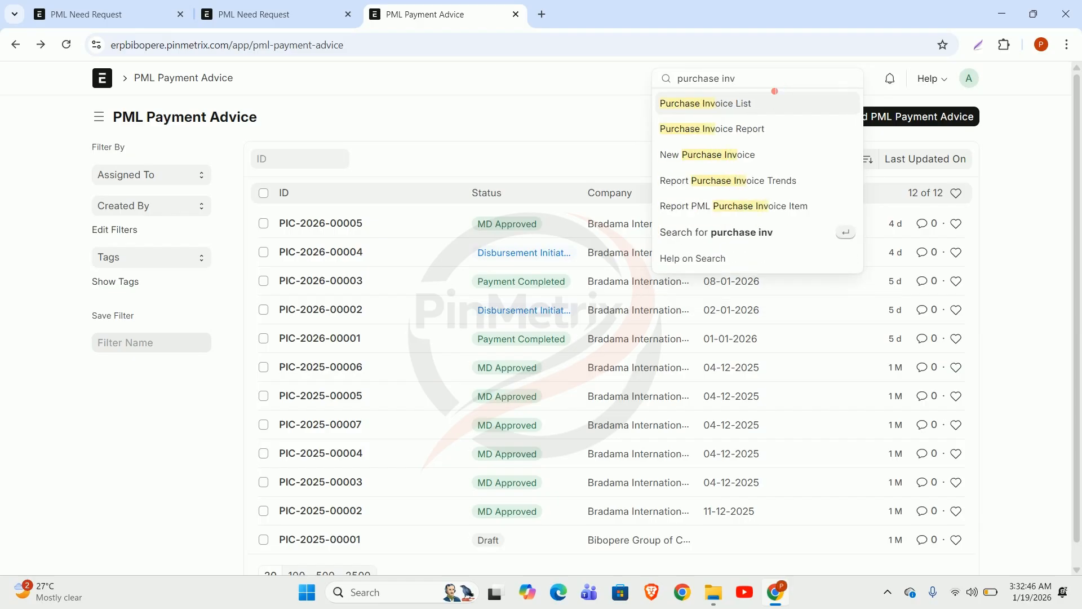
click(750, 111)
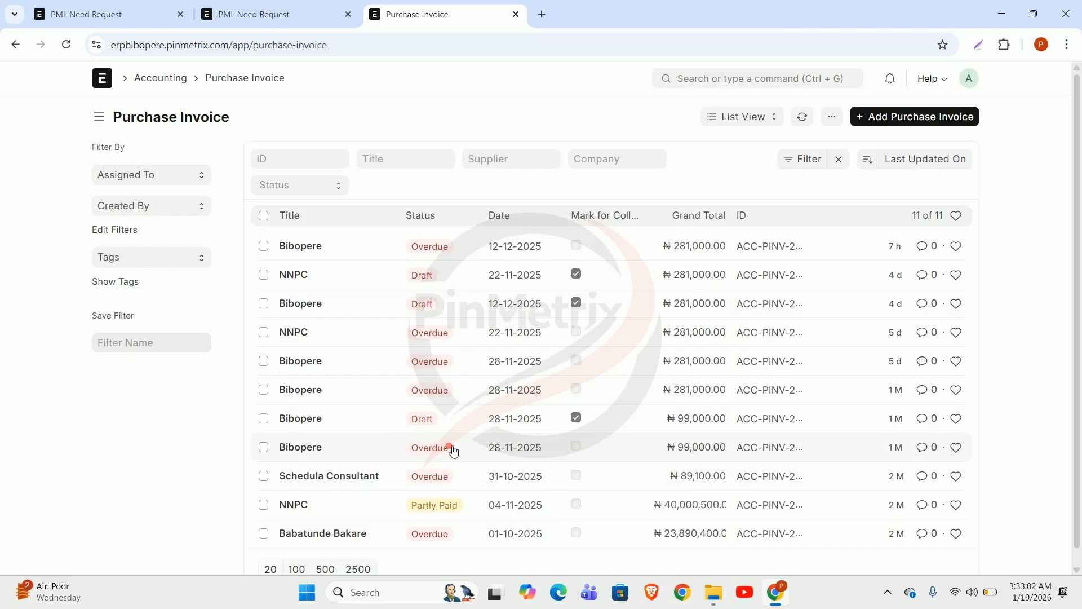
click(927, 116)
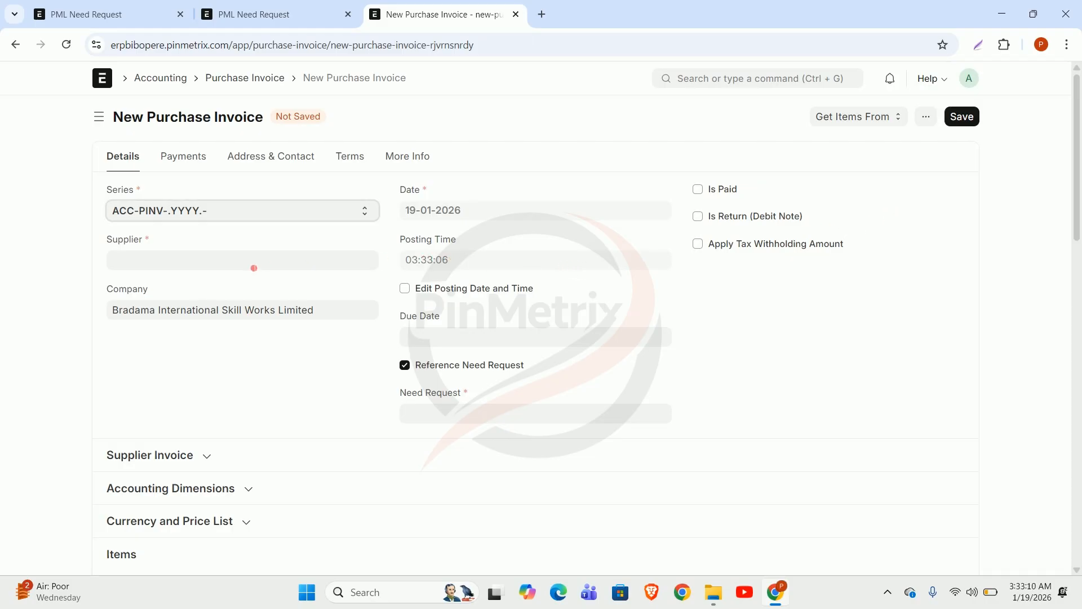
Choose the second listed supplier for the invoice and enable editing of the posting date and time.
click(250, 266)
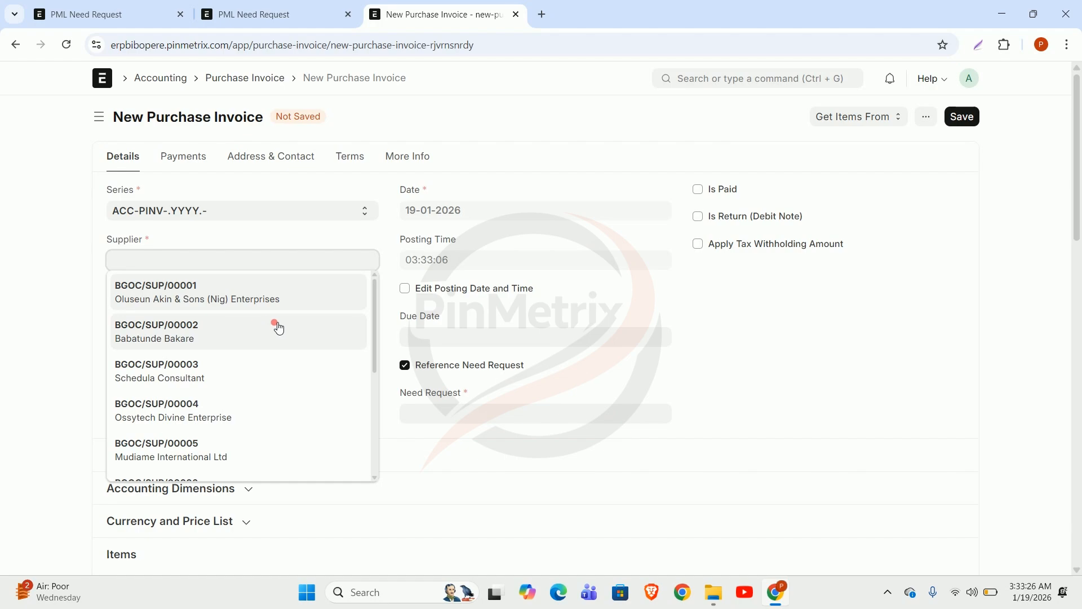
click(258, 333)
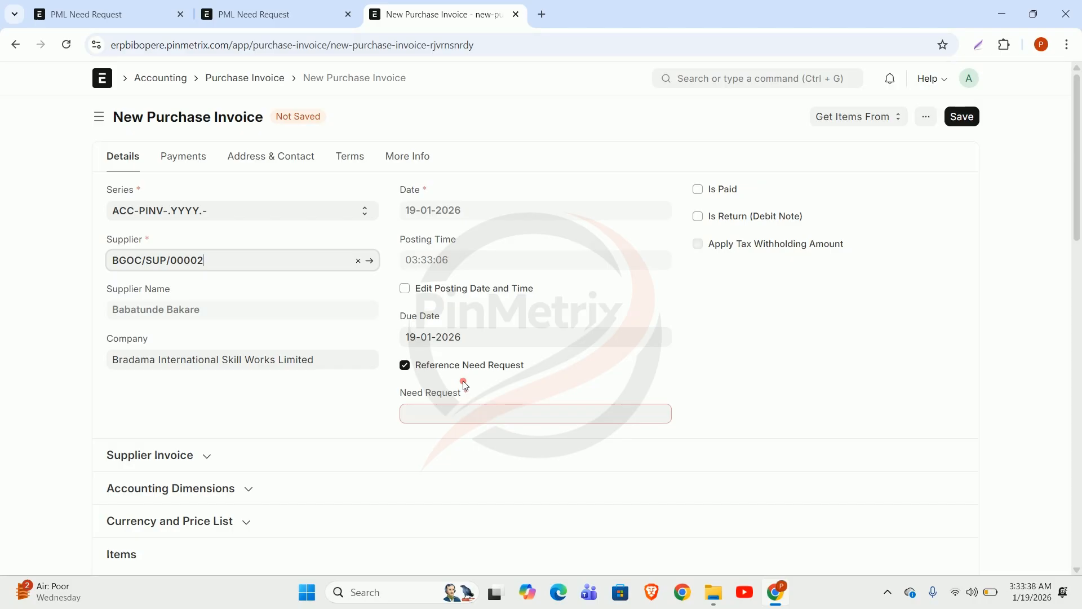
click(462, 289)
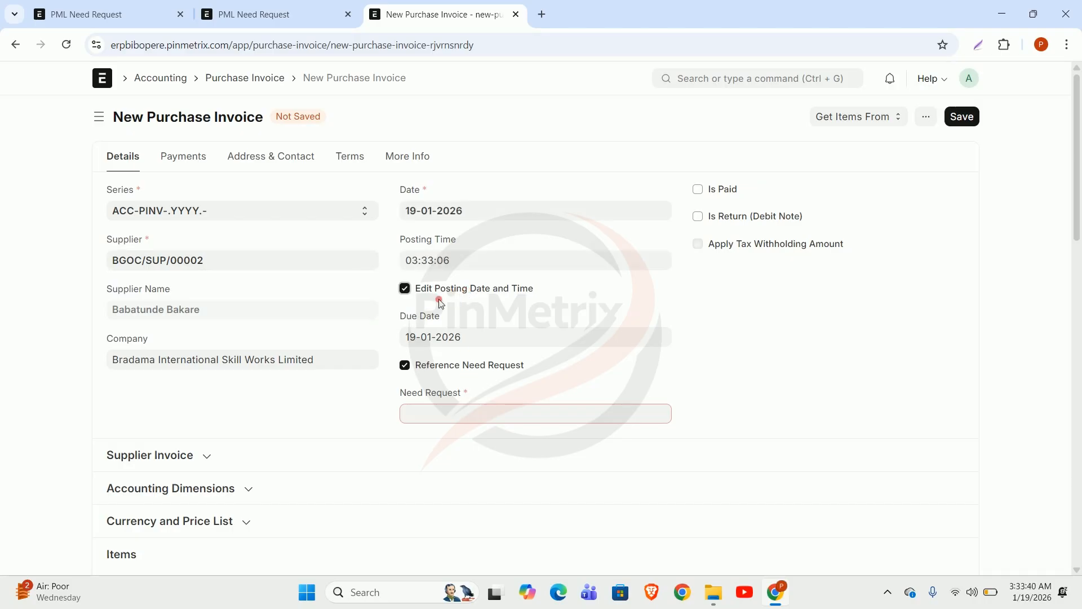
click(447, 290)
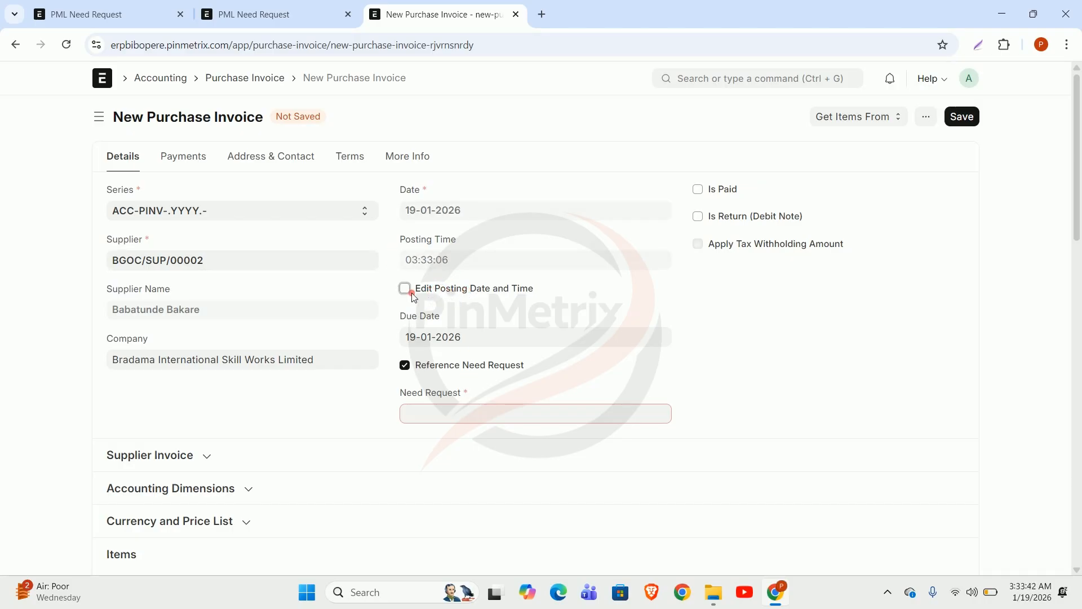
click(406, 289)
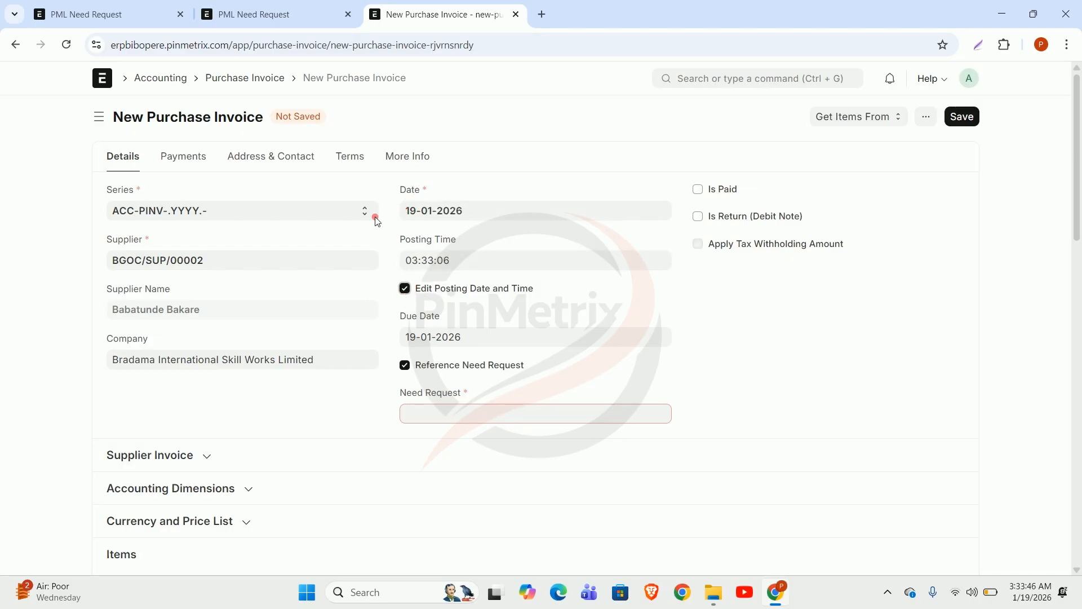
click(416, 288)
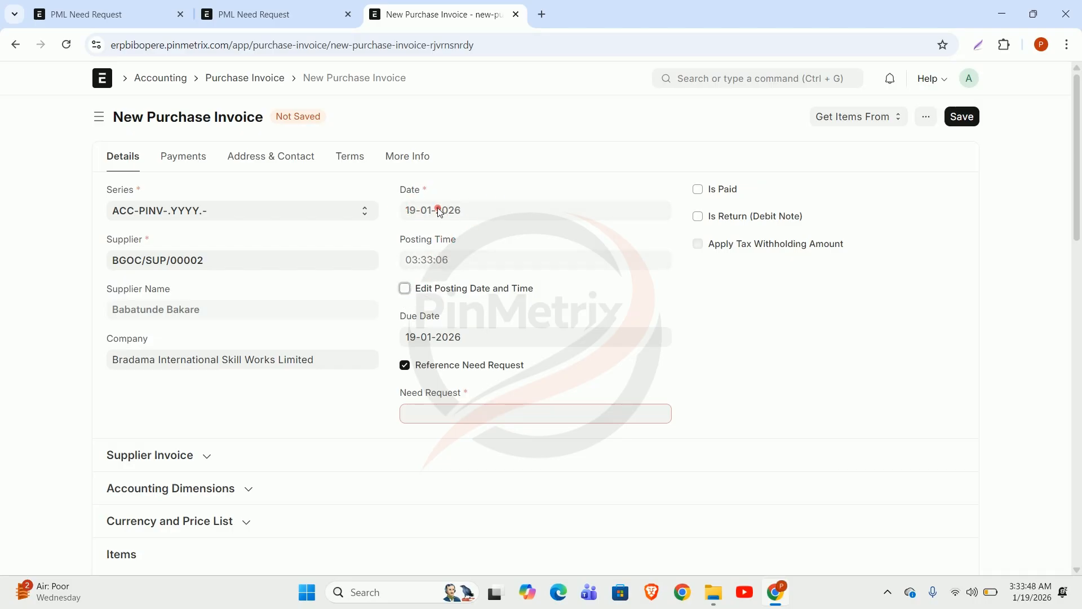
click(432, 288)
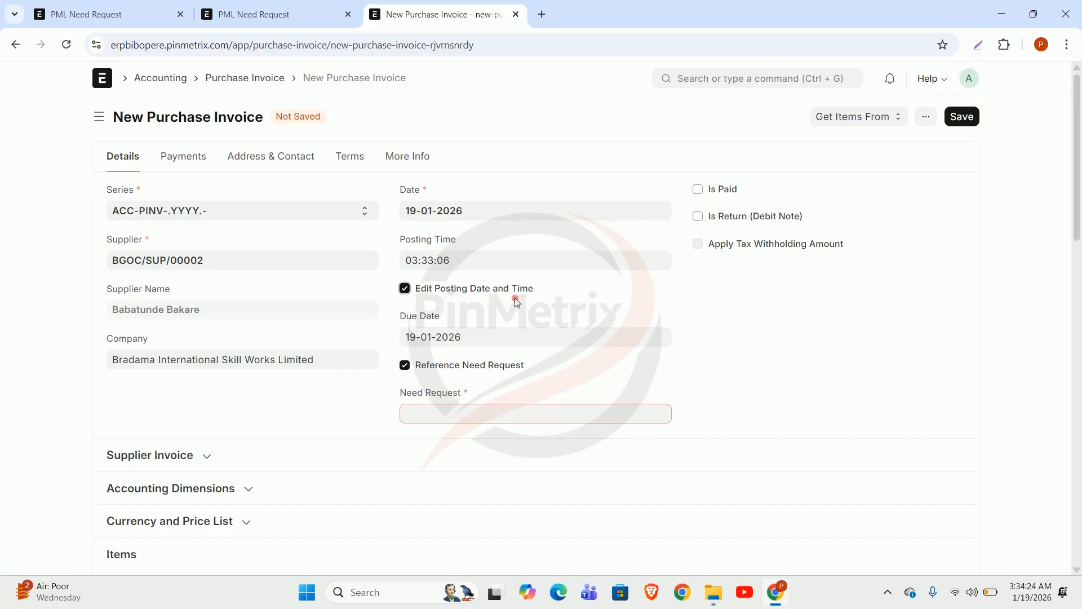
scroll(507, 310, down, 1)
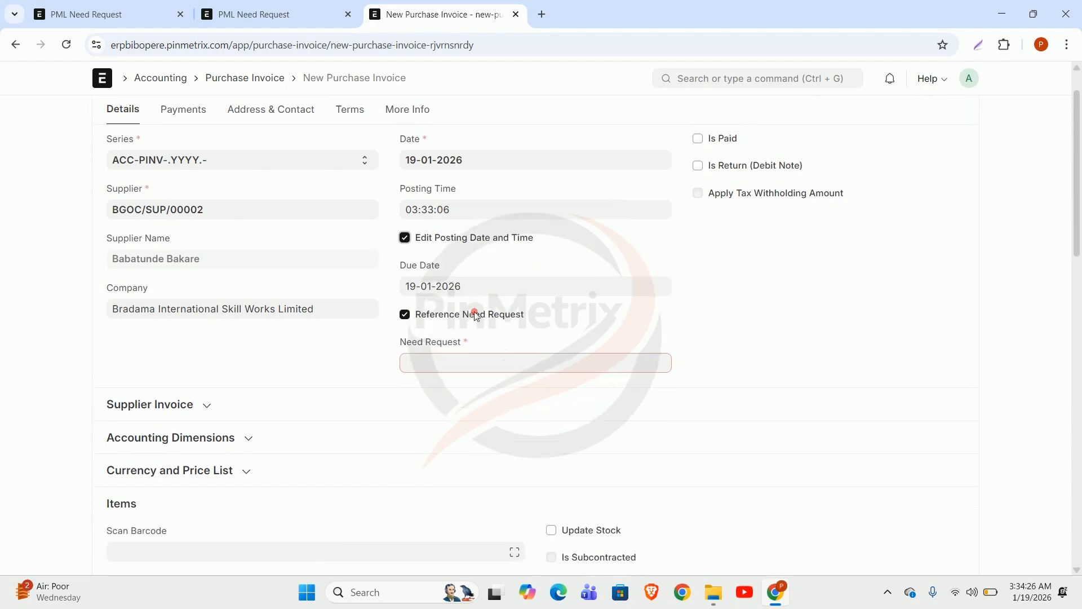
click(505, 276)
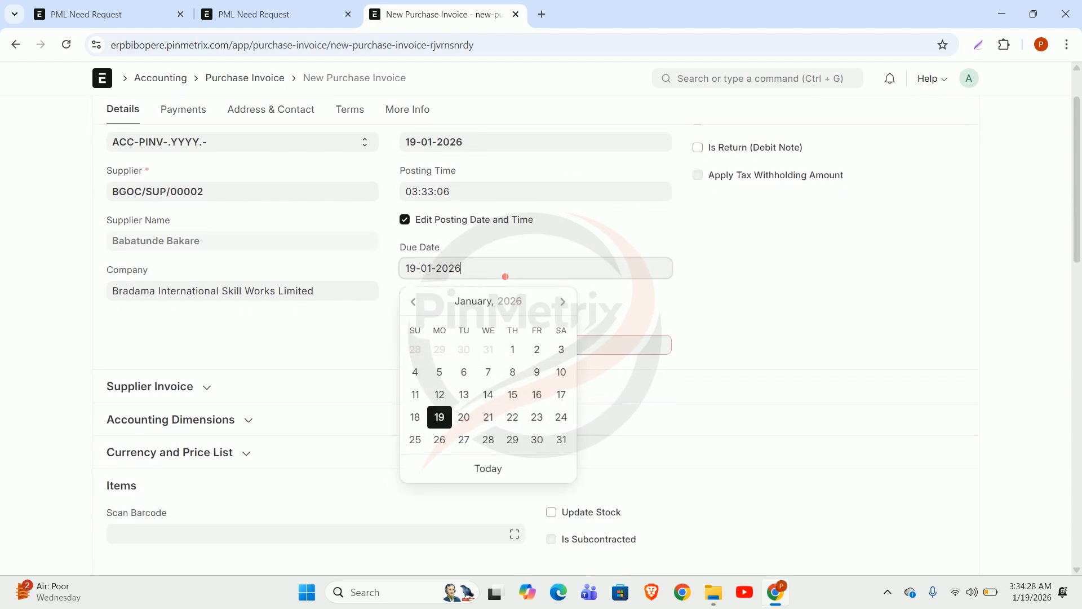
click(576, 244)
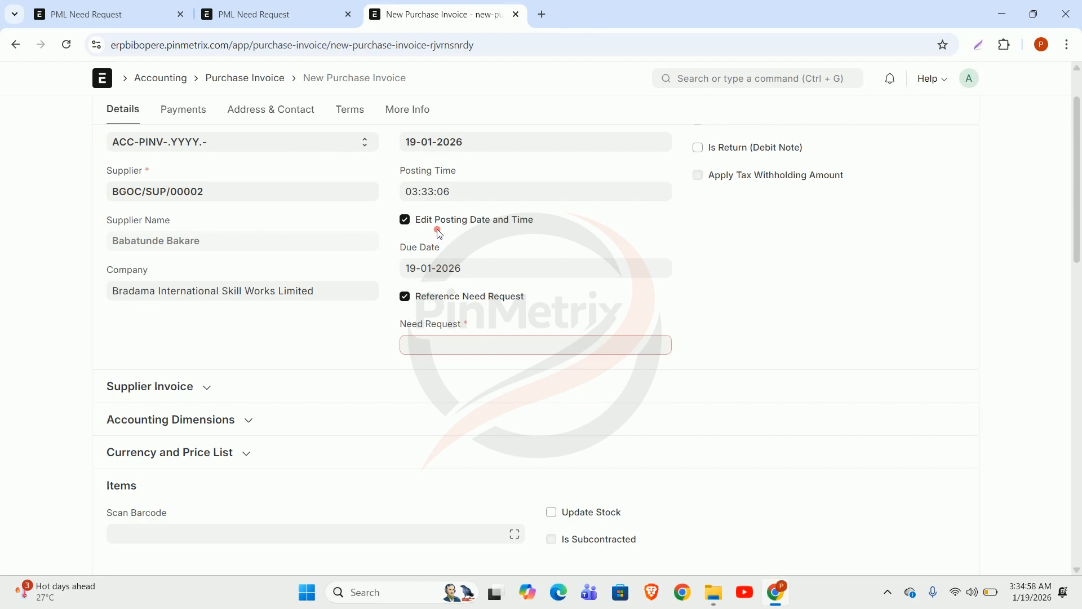
scroll(440, 234, up, 2)
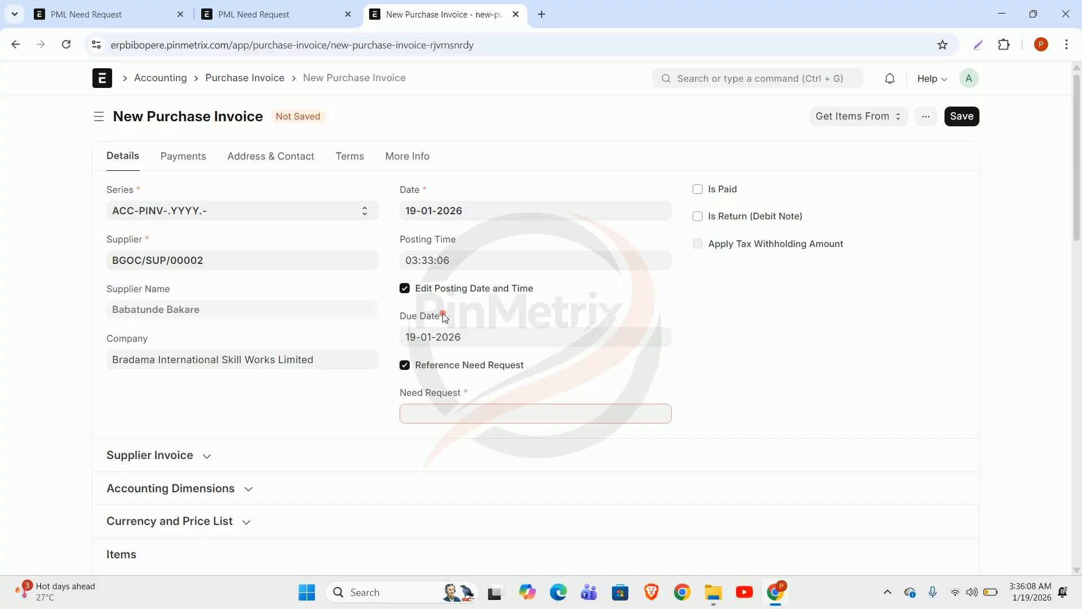
Check the need requests selectable for the invoice and open the PML Need Request list in a separate browser tab.
click(468, 419)
scroll(801, 433, down, 4)
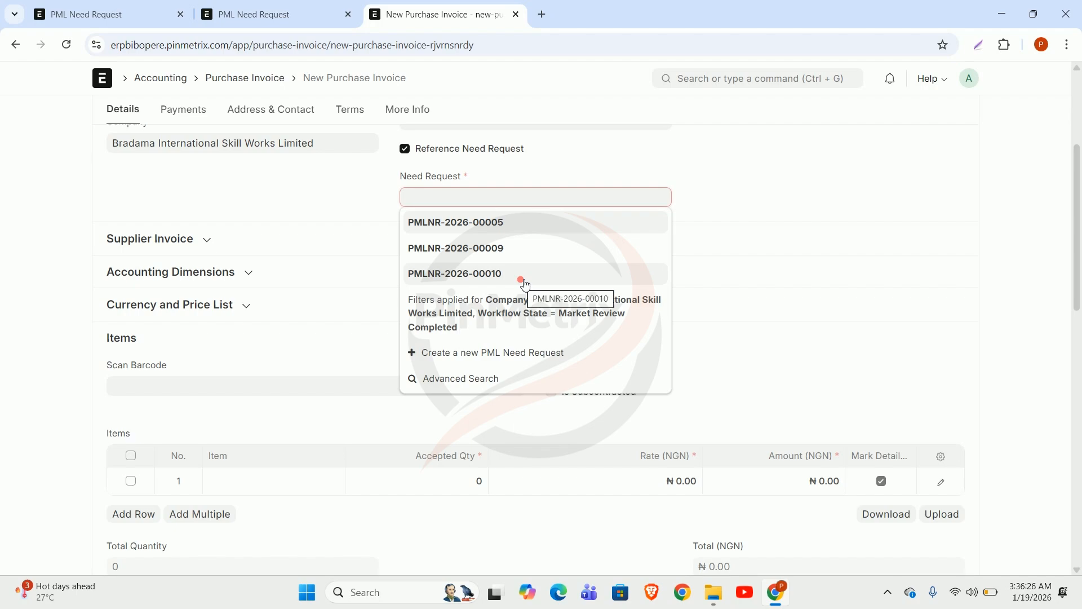
scroll(558, 221, up, 2)
scroll(560, 212, up, 2)
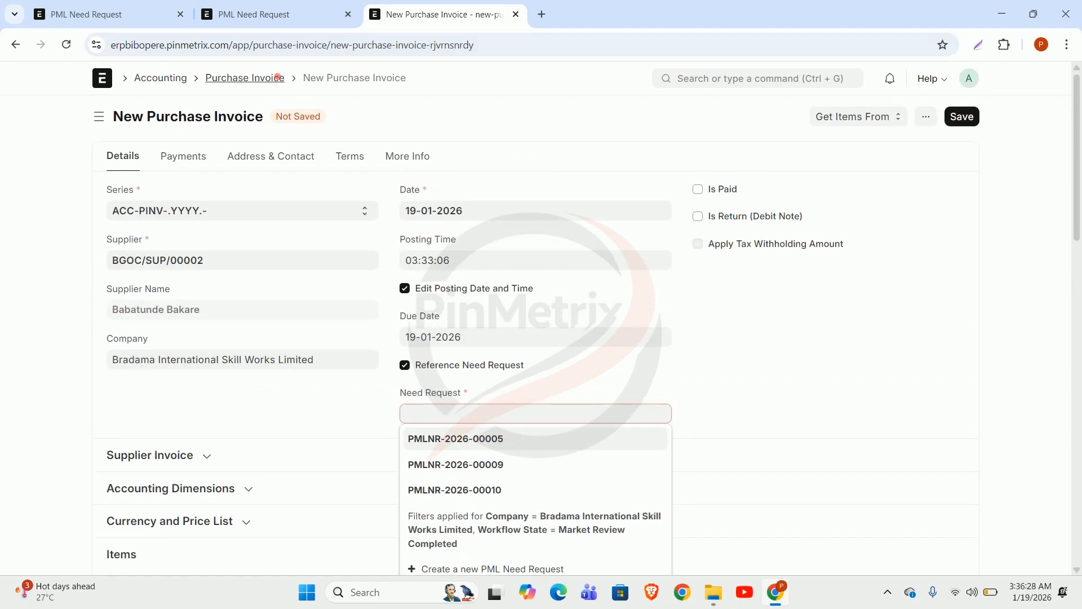
right_click(279, 77)
click(365, 96)
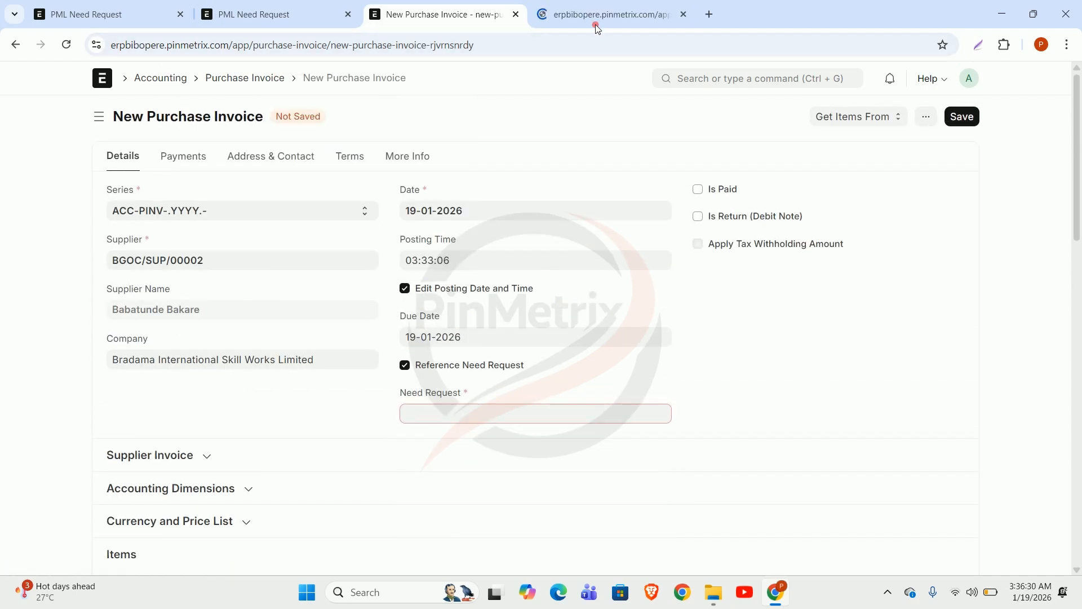
click(595, 17)
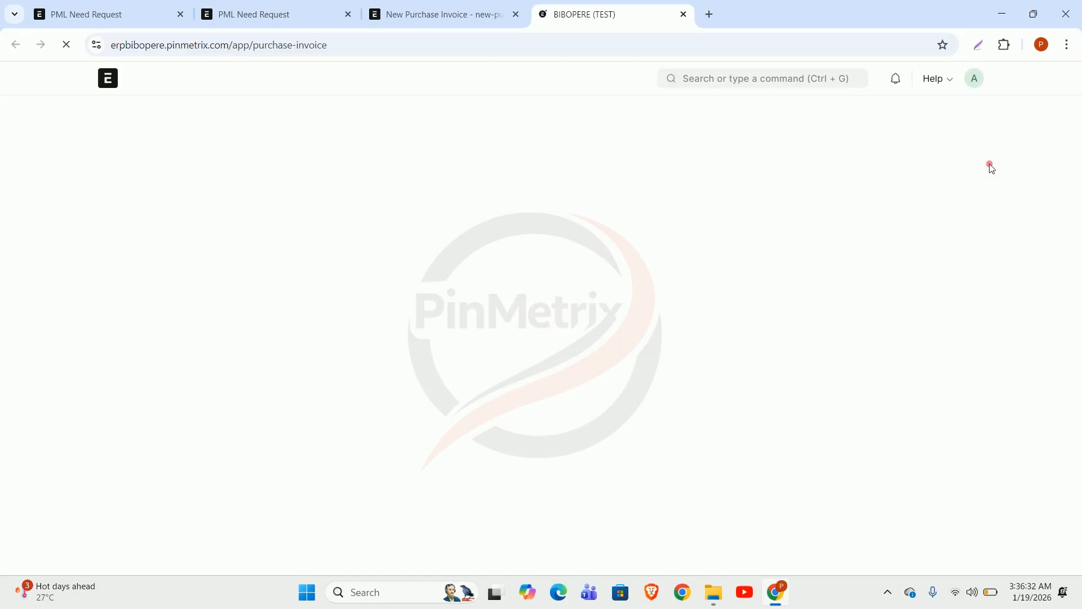
click(789, 84)
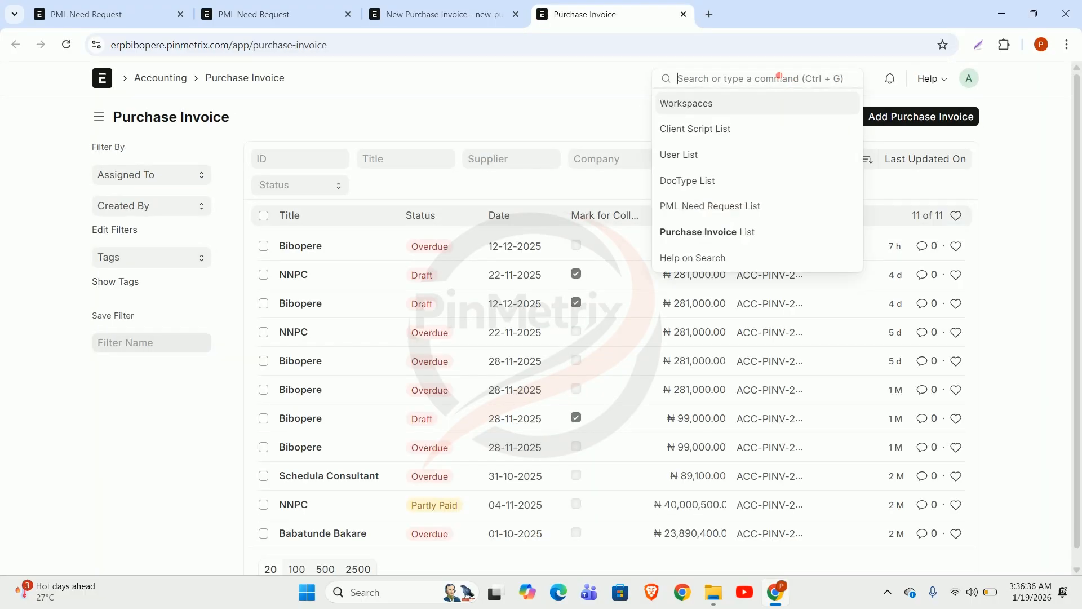
text(need req)
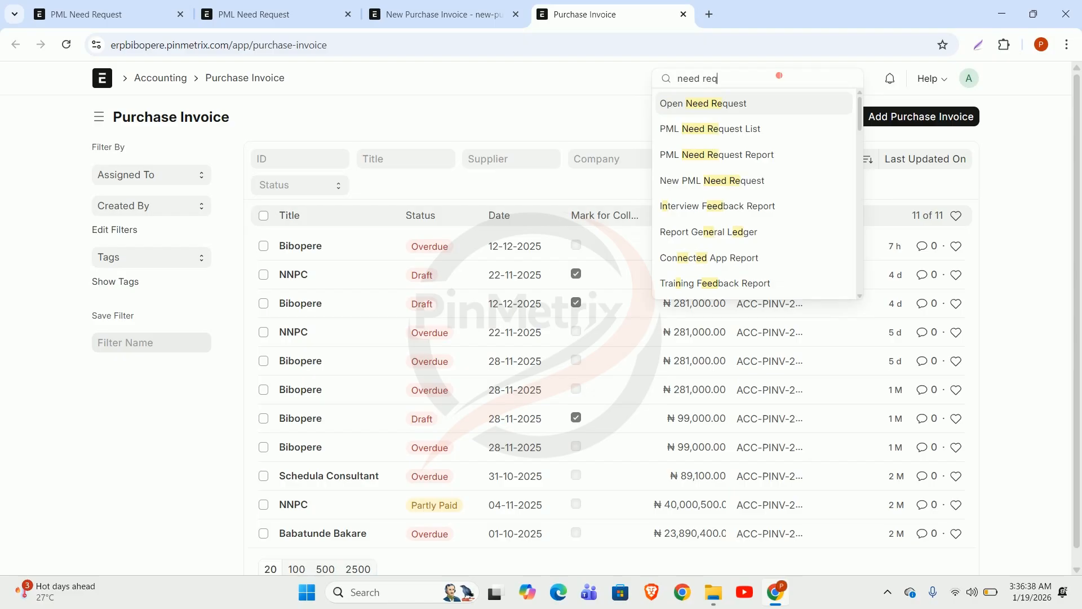
text(ues)
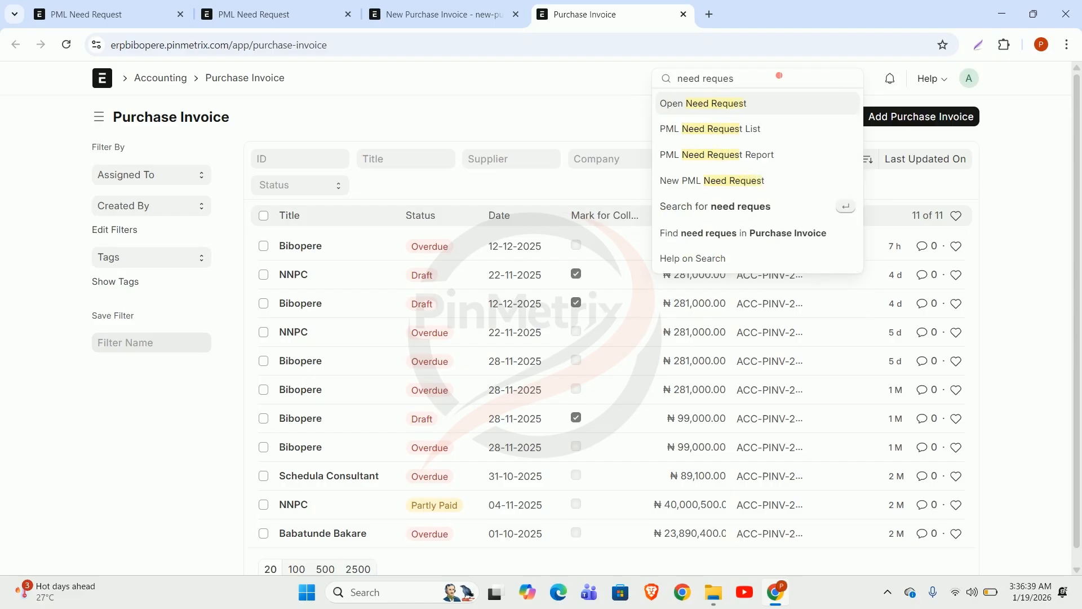
click(702, 129)
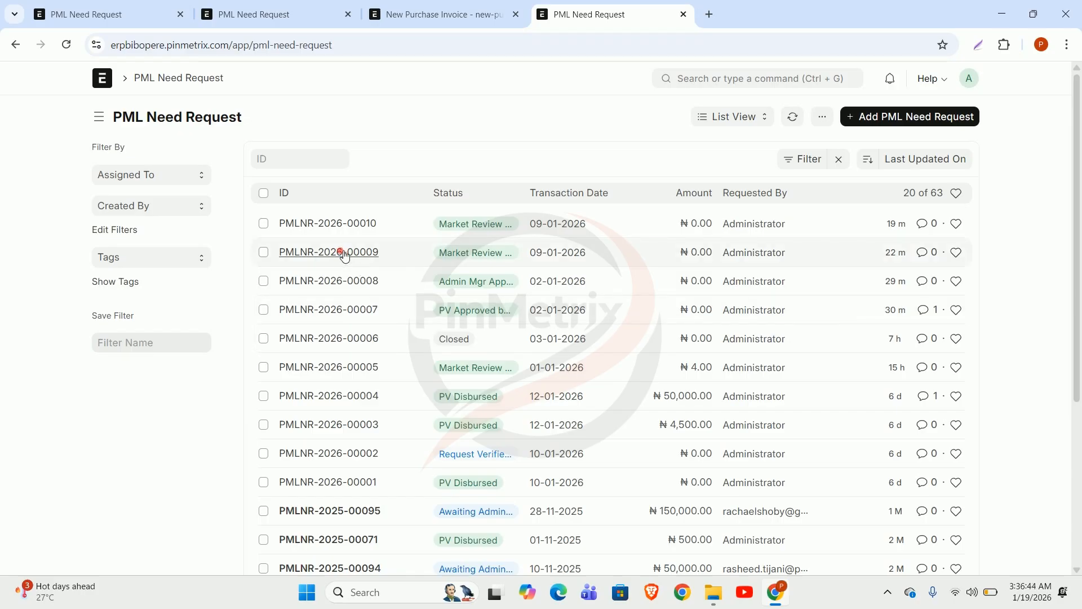
Open need request PMLNR-2026-00010 and review its request details, note type, description and activity.
click(323, 224)
scroll(526, 319, down, 6)
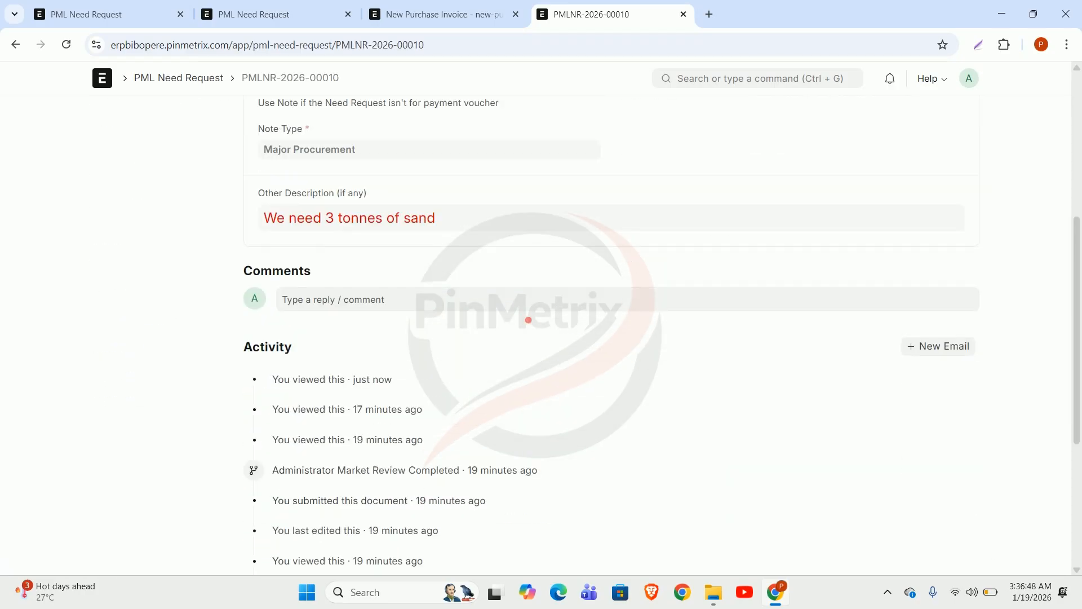
scroll(449, 218, down, 2)
scroll(510, 227, up, 5)
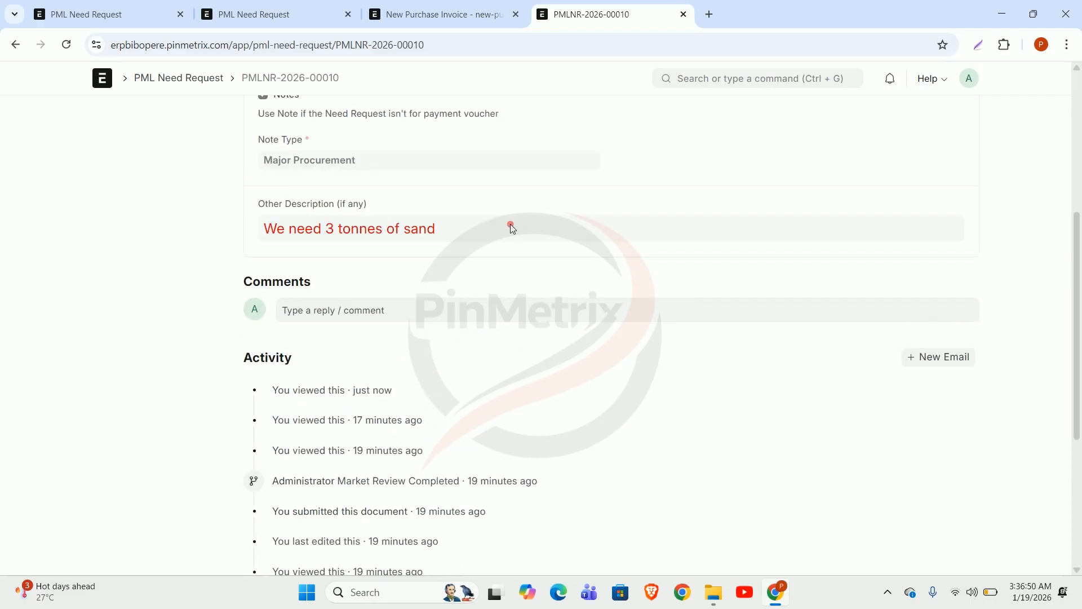
scroll(844, 265, up, 3)
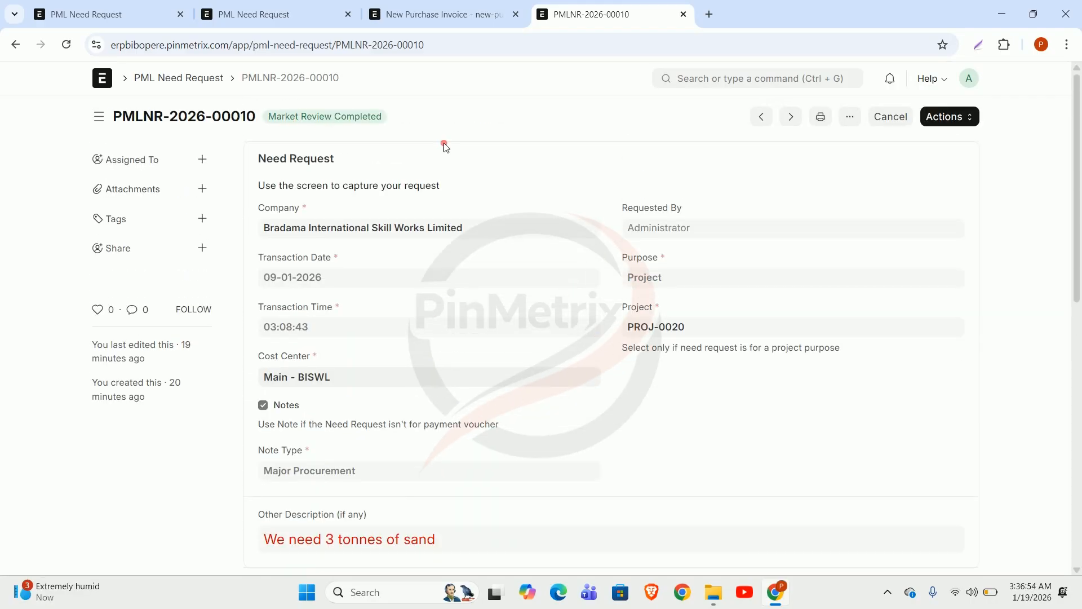
scroll(413, 169, down, 4)
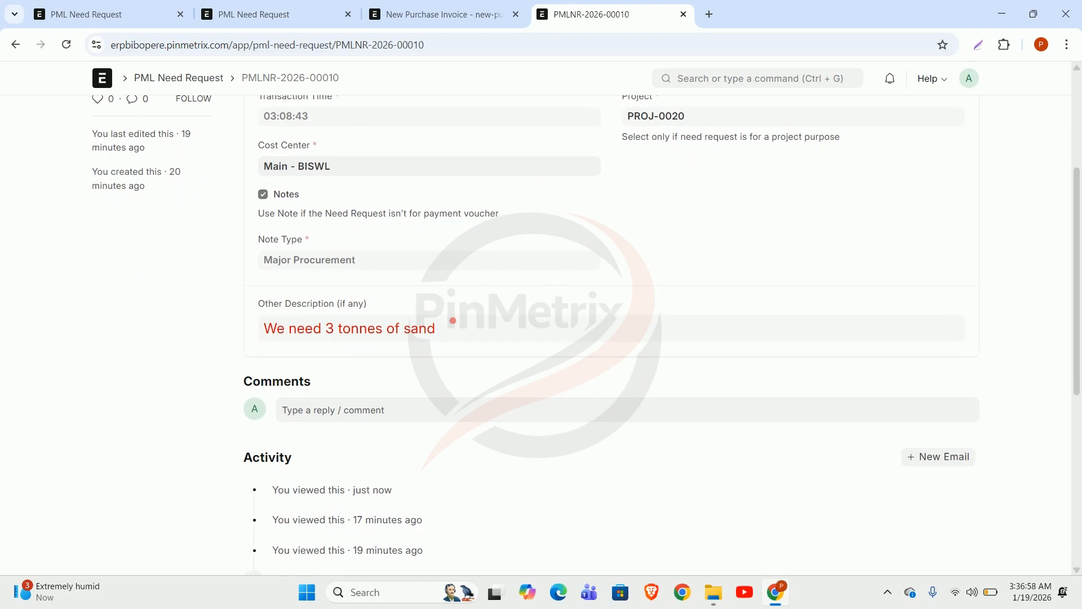
scroll(533, 234, up, 4)
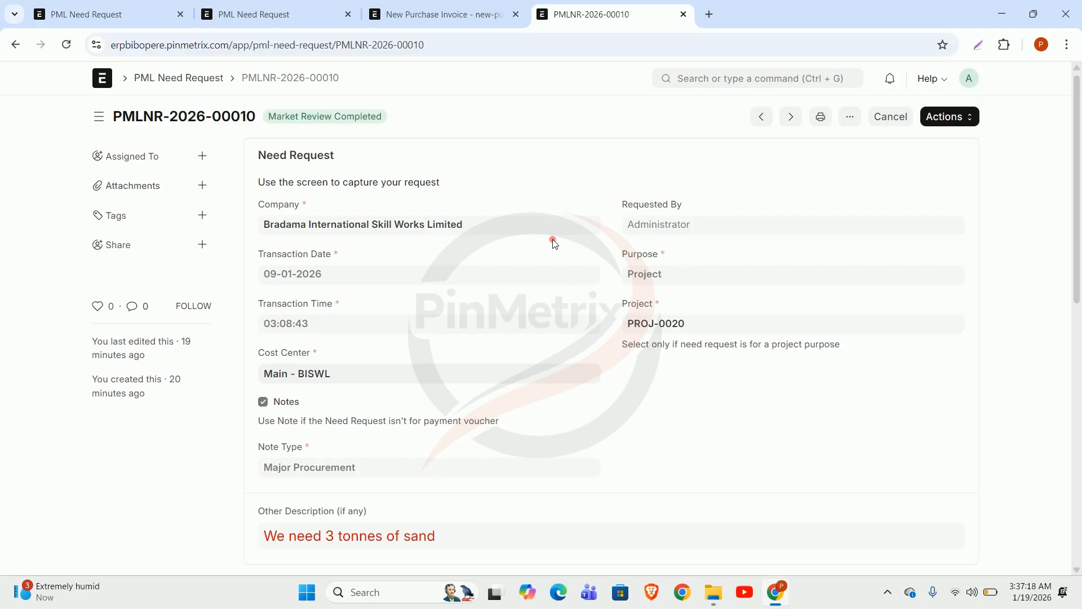
Return to the unsaved purchase invoice and set its need request to PMLNR-2026-00010.
click(444, 14)
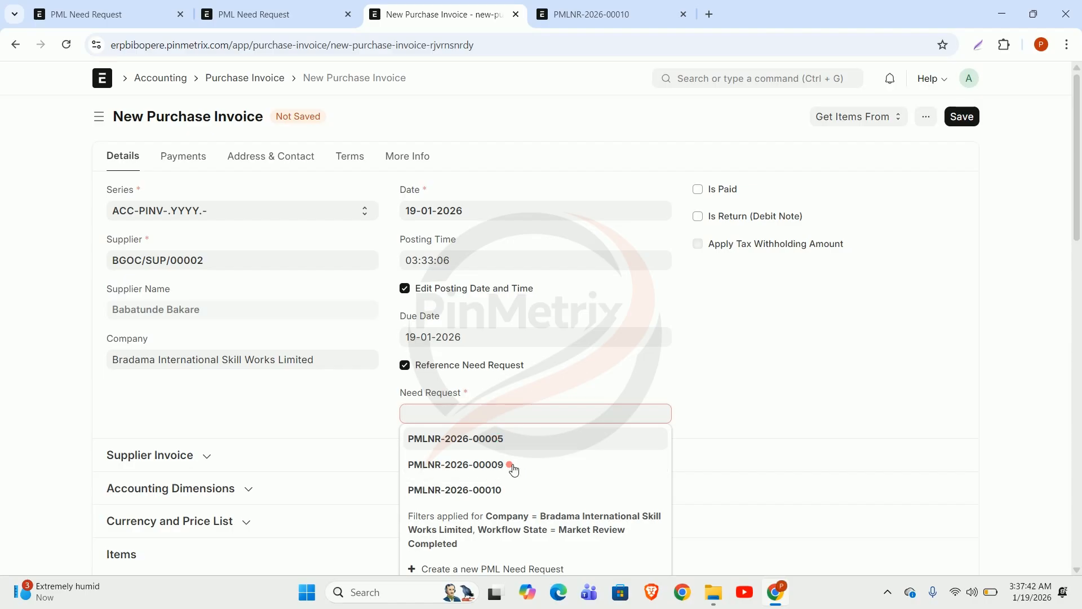
click(522, 486)
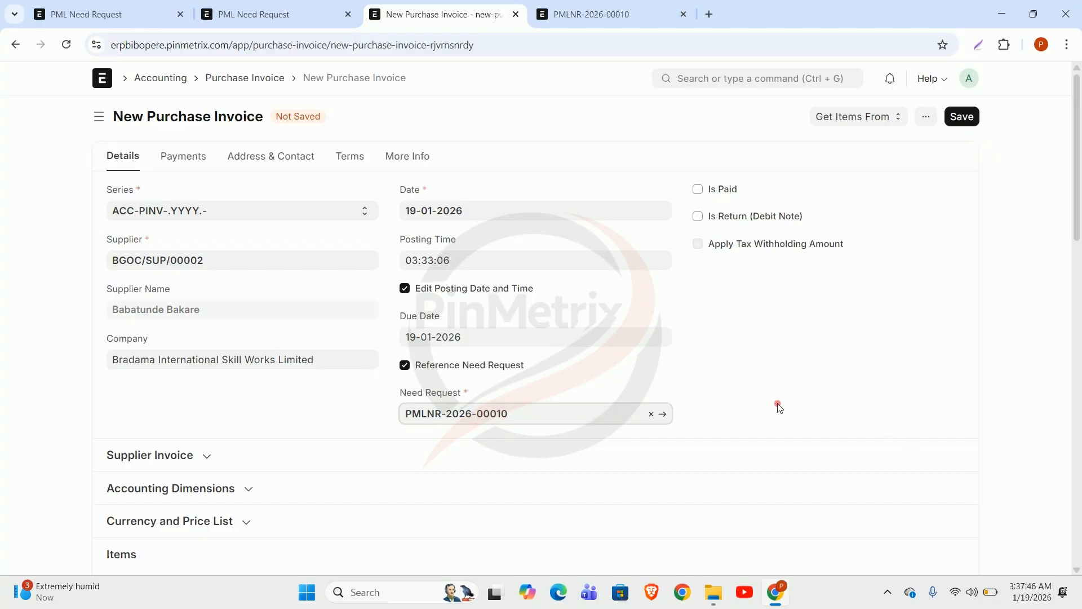
scroll(624, 378, down, 1)
scroll(624, 378, down, 2)
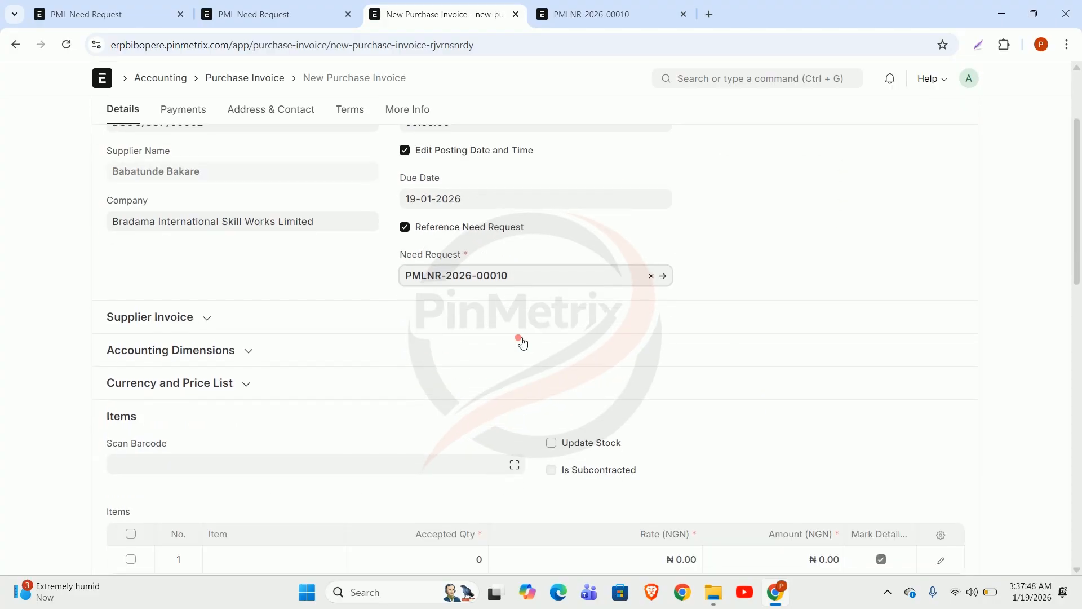
scroll(556, 316, up, 2)
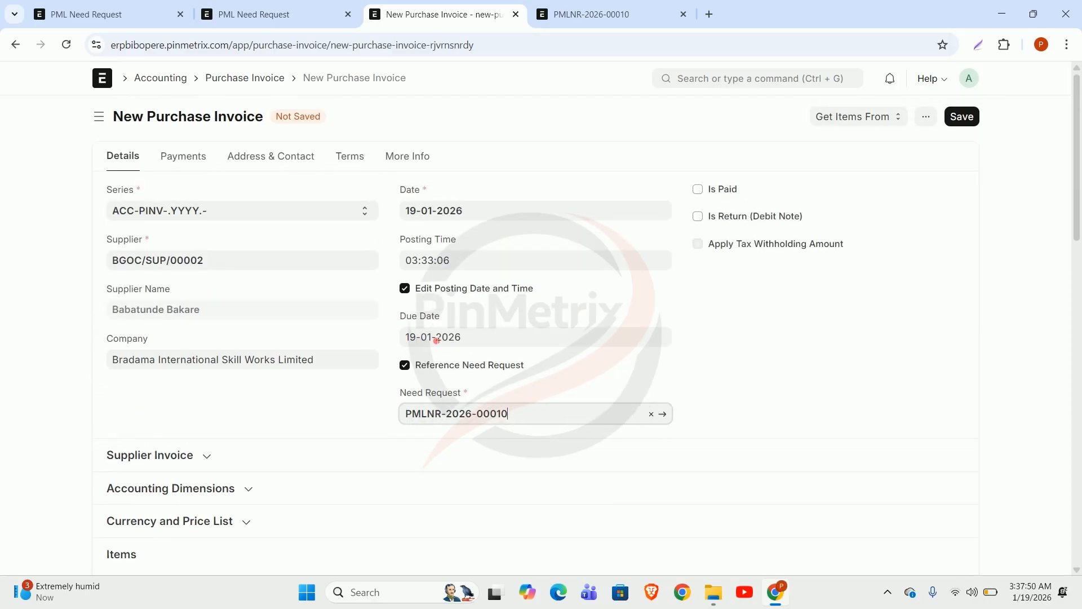
scroll(518, 361, down, 1)
scroll(516, 377, up, 1)
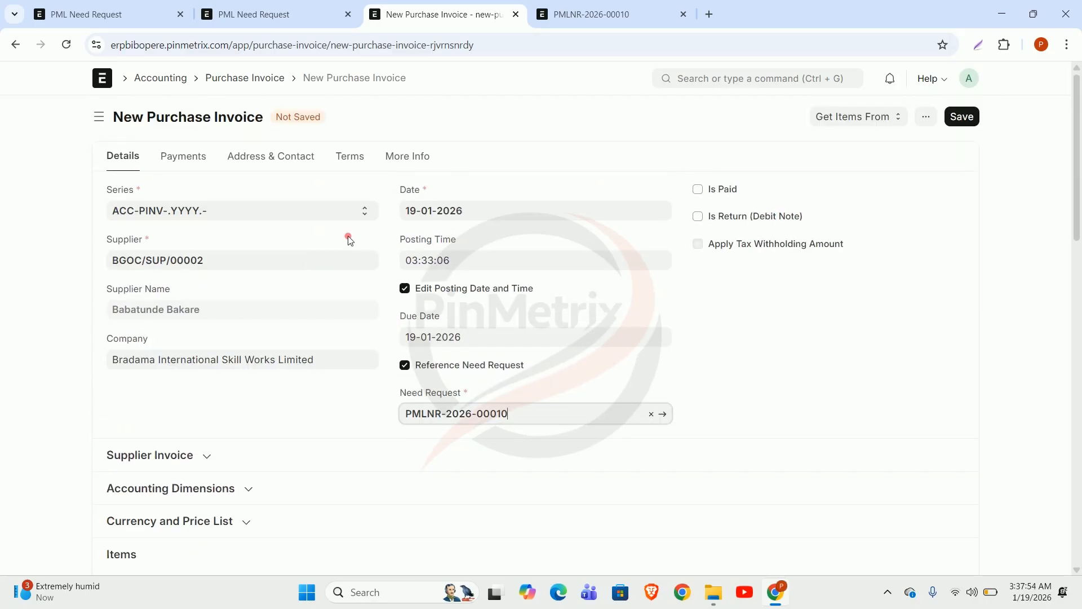
scroll(360, 260, down, 1)
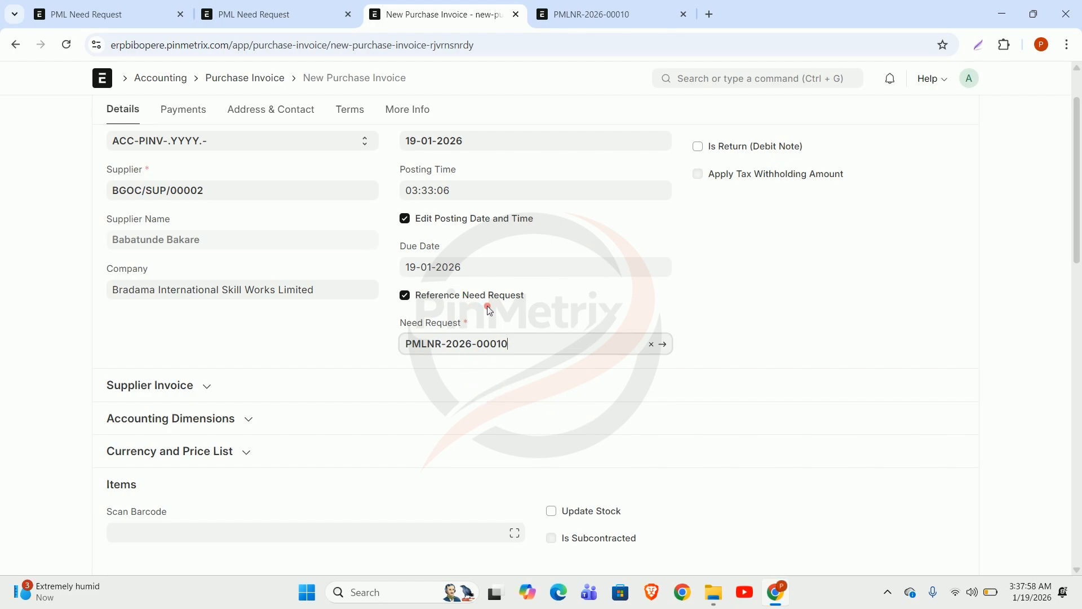
Turn the invoice's Reference Need Request option off and back on.
click(438, 297)
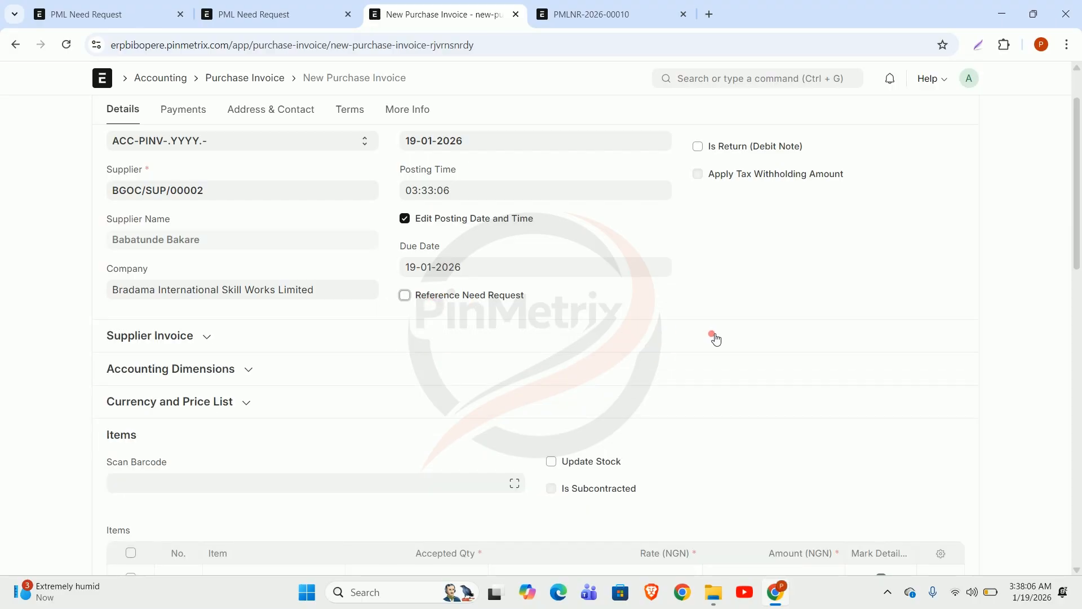
click(491, 297)
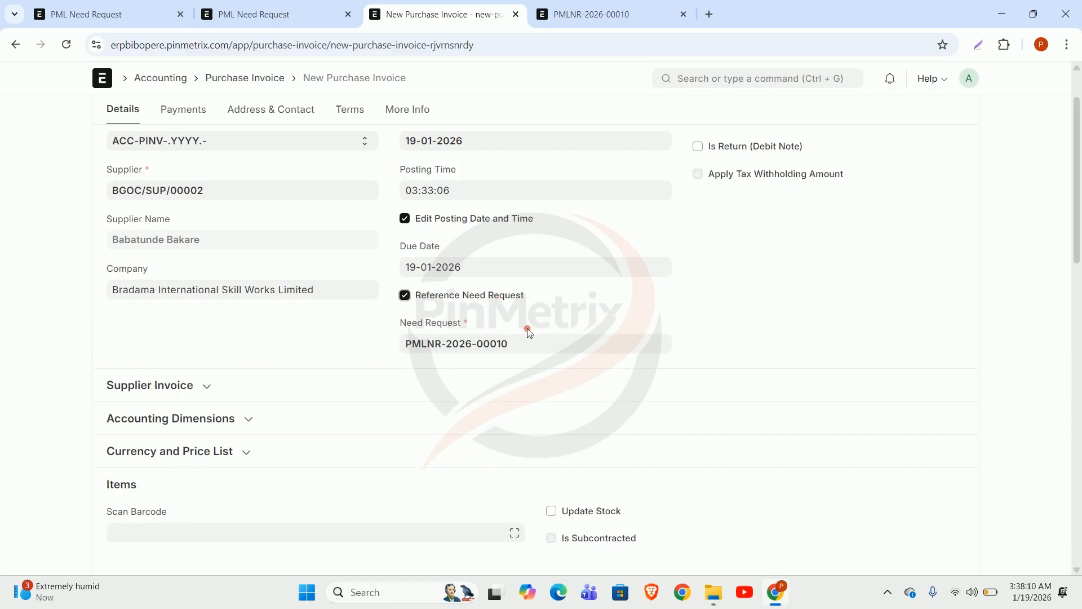
scroll(539, 349, down, 3)
scroll(538, 349, down, 2)
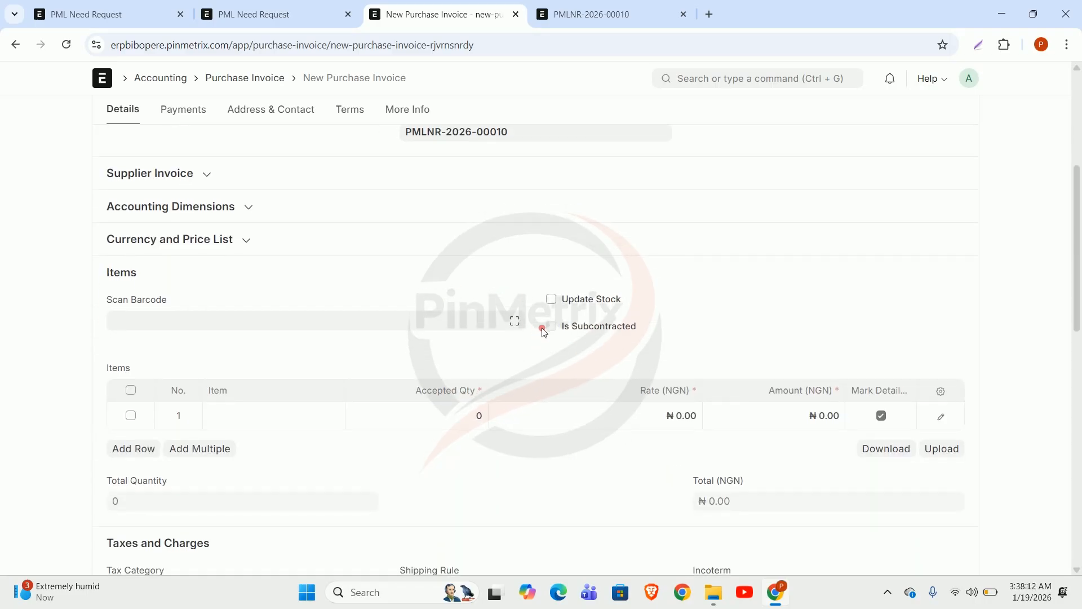
scroll(543, 332, up, 5)
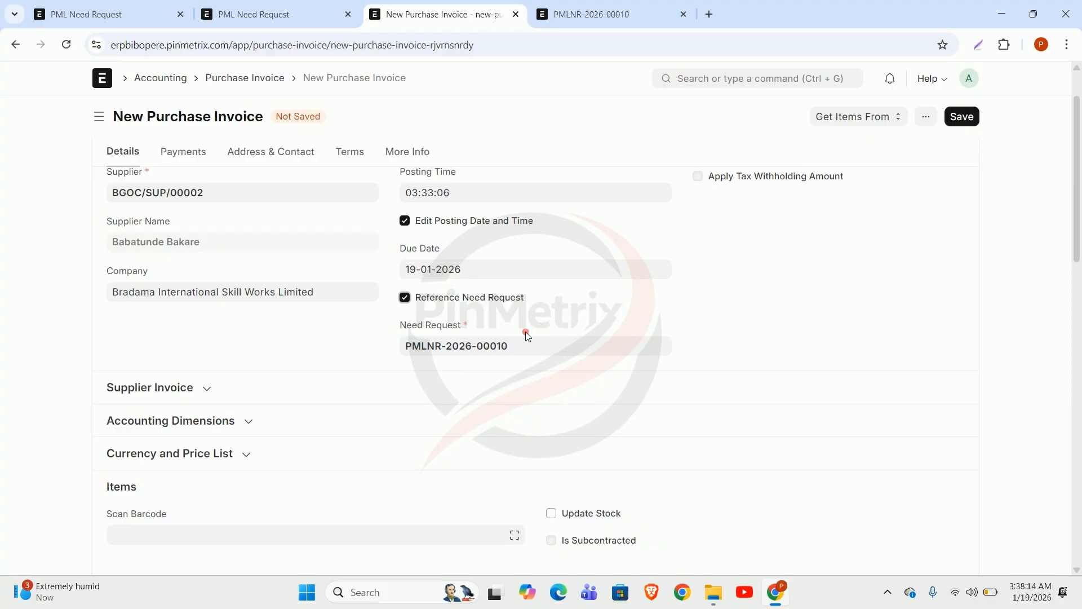
Fill the first item row with Sand (AGG 004), an accepted quantity of 3000 and a rate of 15000 NGN.
scroll(536, 360, down, 5)
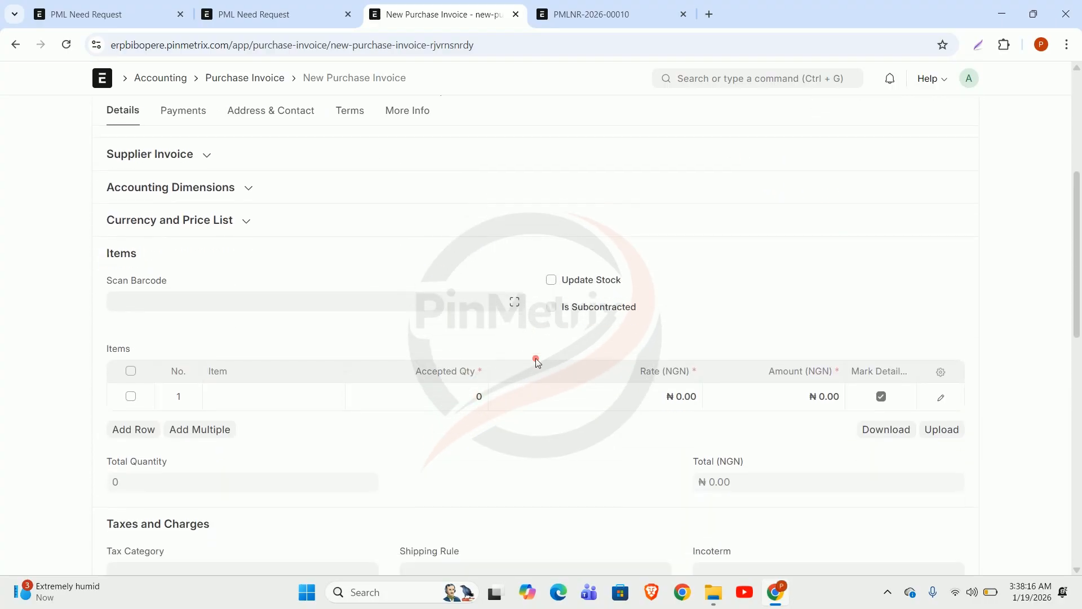
scroll(433, 369, down, 1)
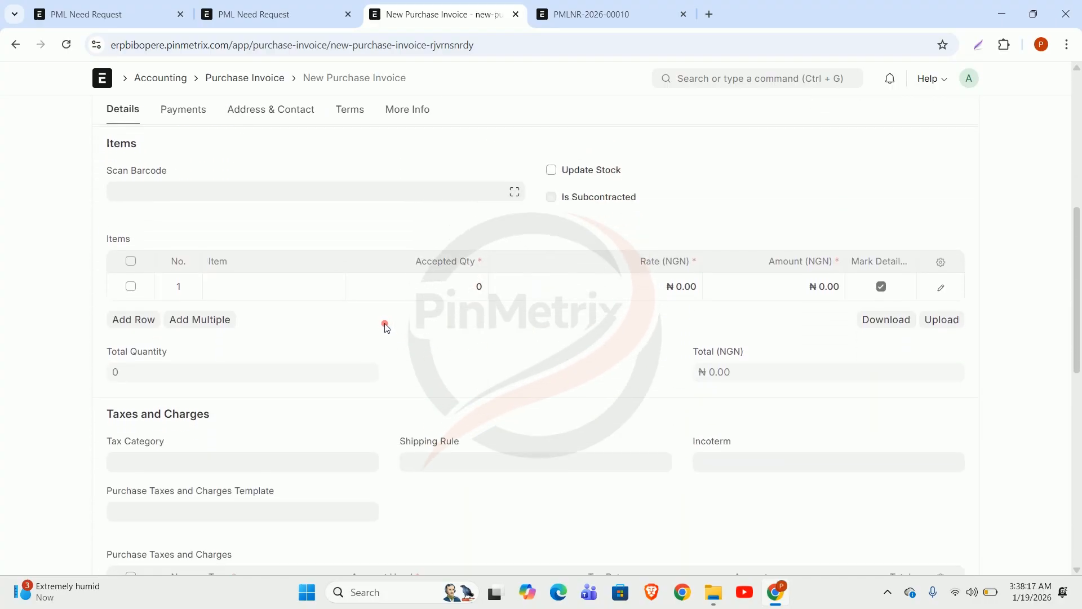
click(324, 286)
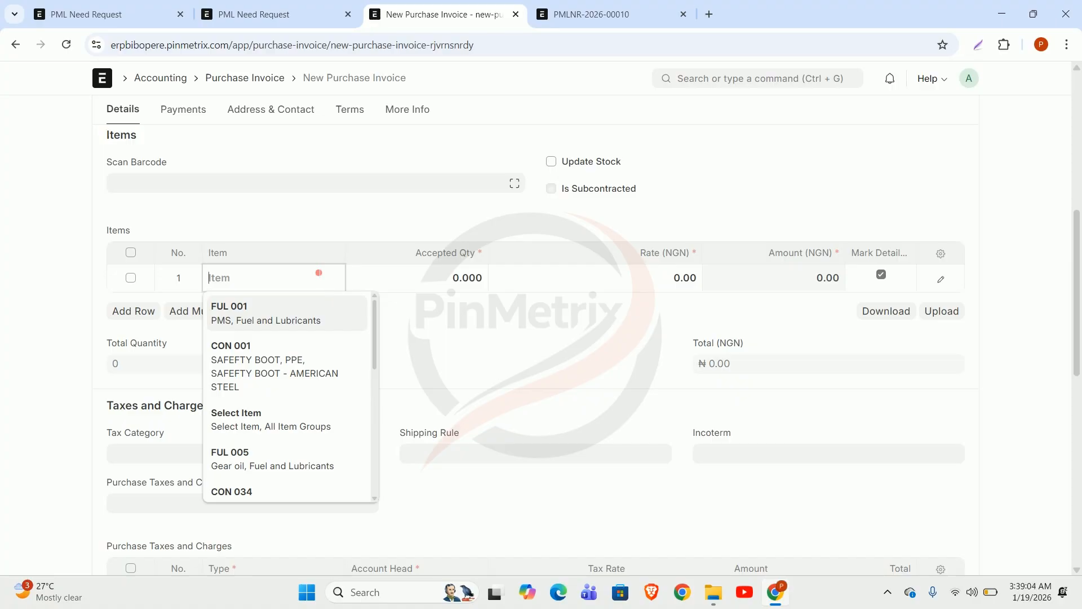
text(sand)
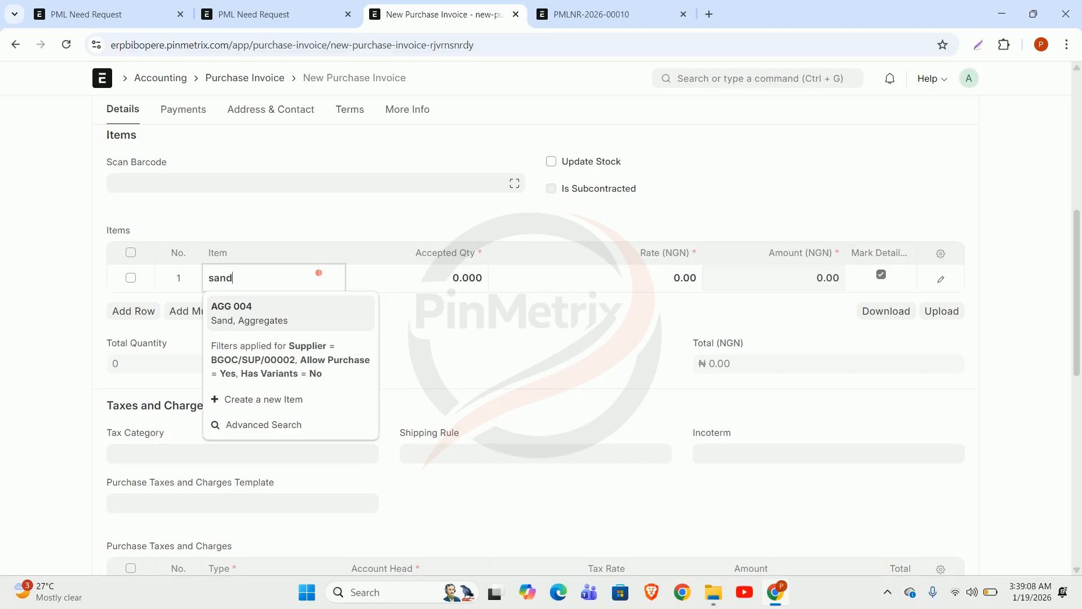
click(279, 307)
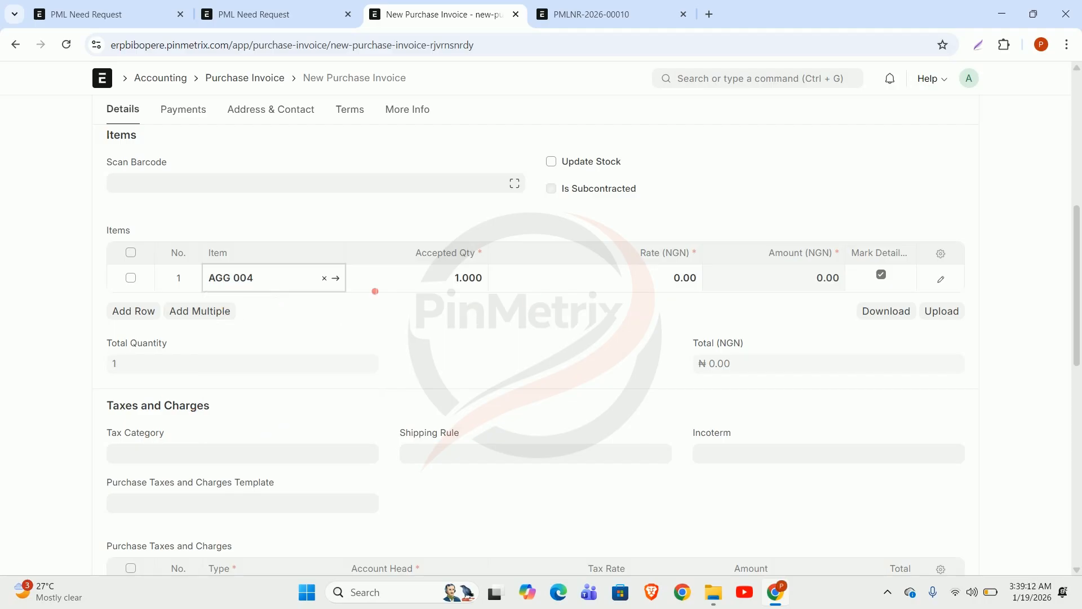
click(437, 280)
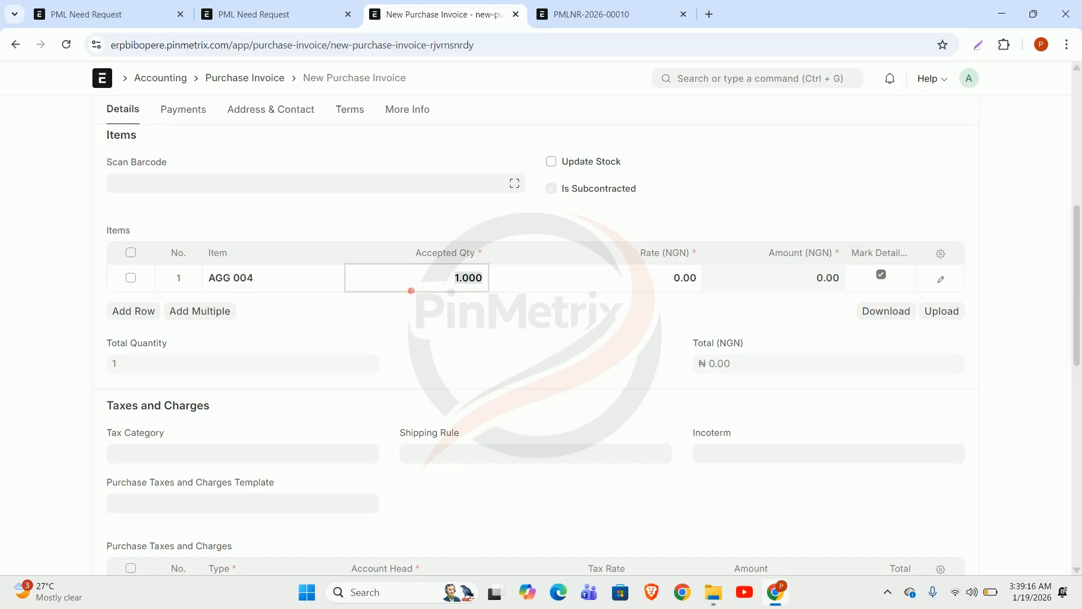
text(3000)
key(Tab)
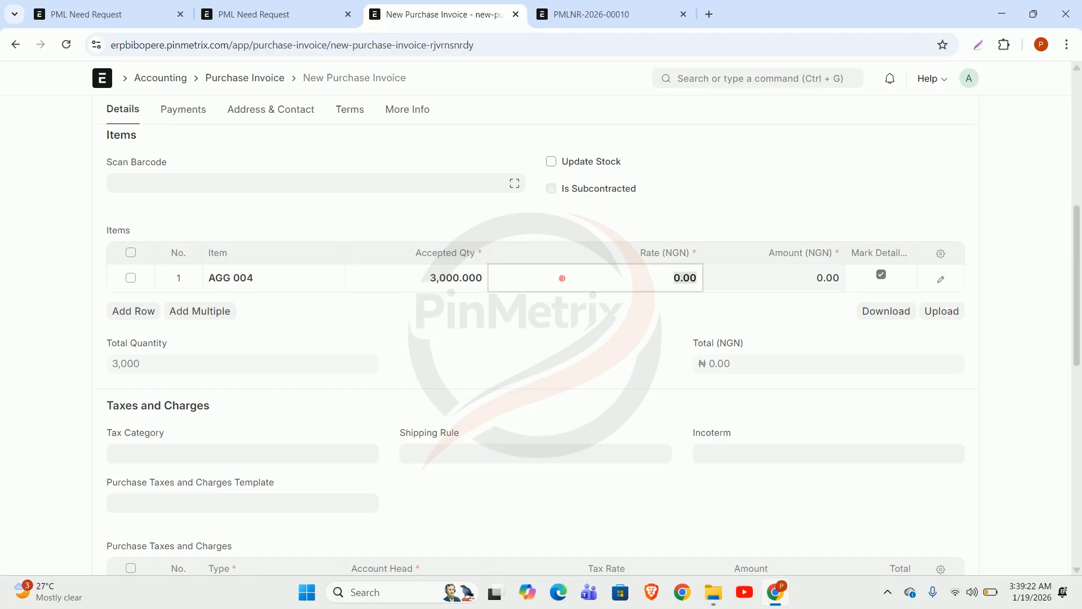
text(15000)
click(785, 205)
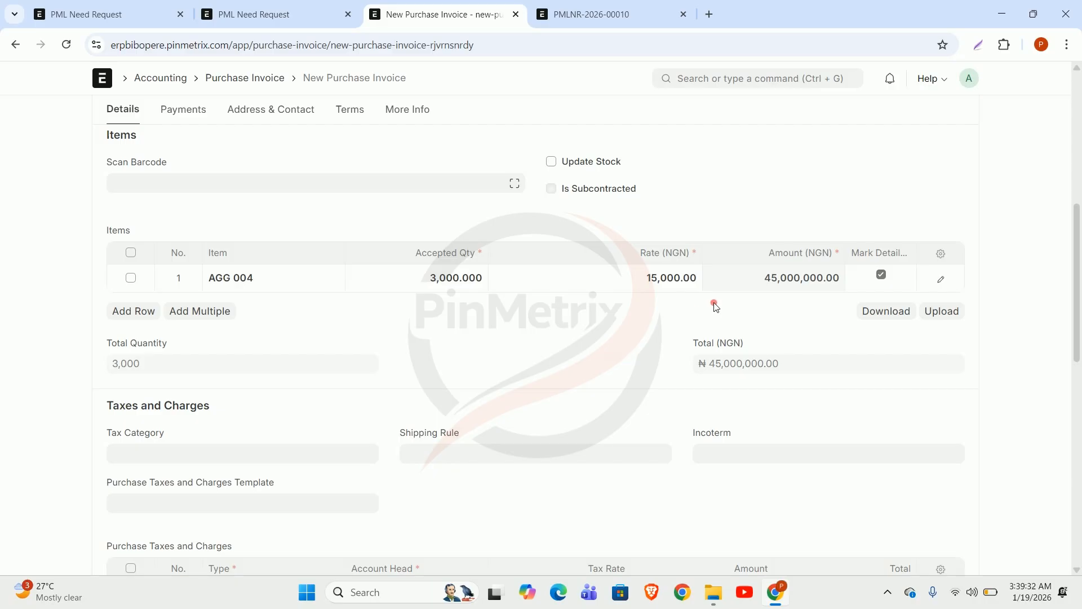
Review the unsaved invoice's supplier, date and need request details together with the Sand item line and its amount.
scroll(716, 308, up, 5)
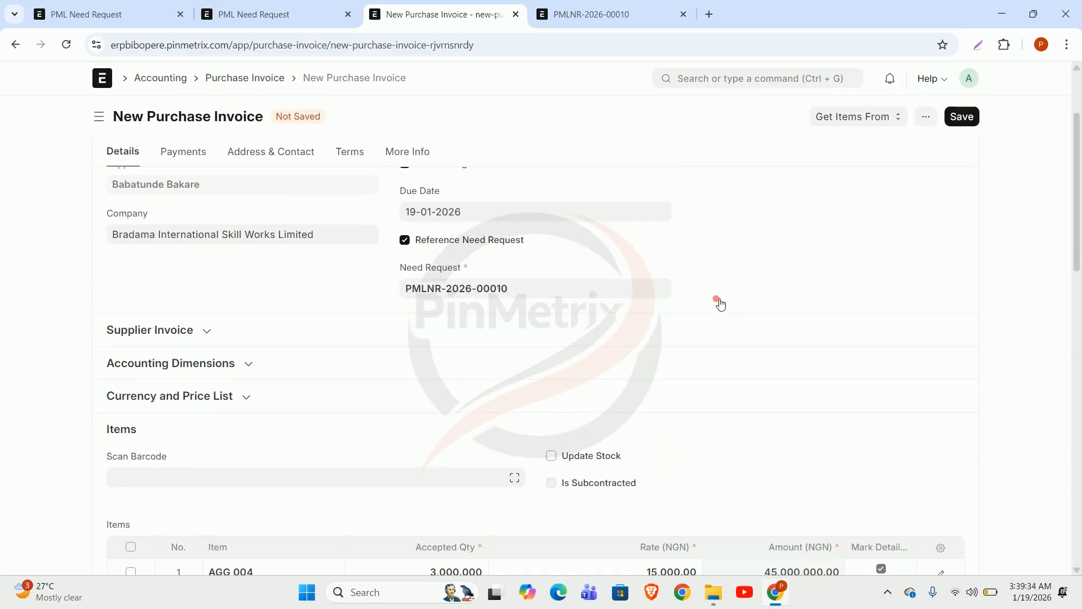
scroll(710, 299, down, 1)
scroll(704, 296, up, 4)
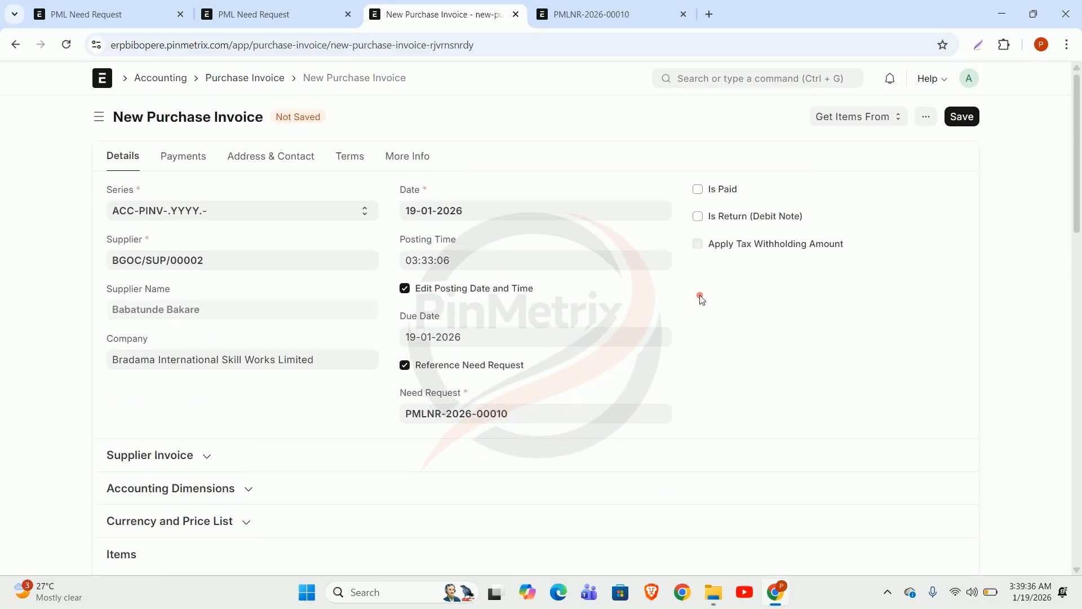
scroll(699, 302, down, 2)
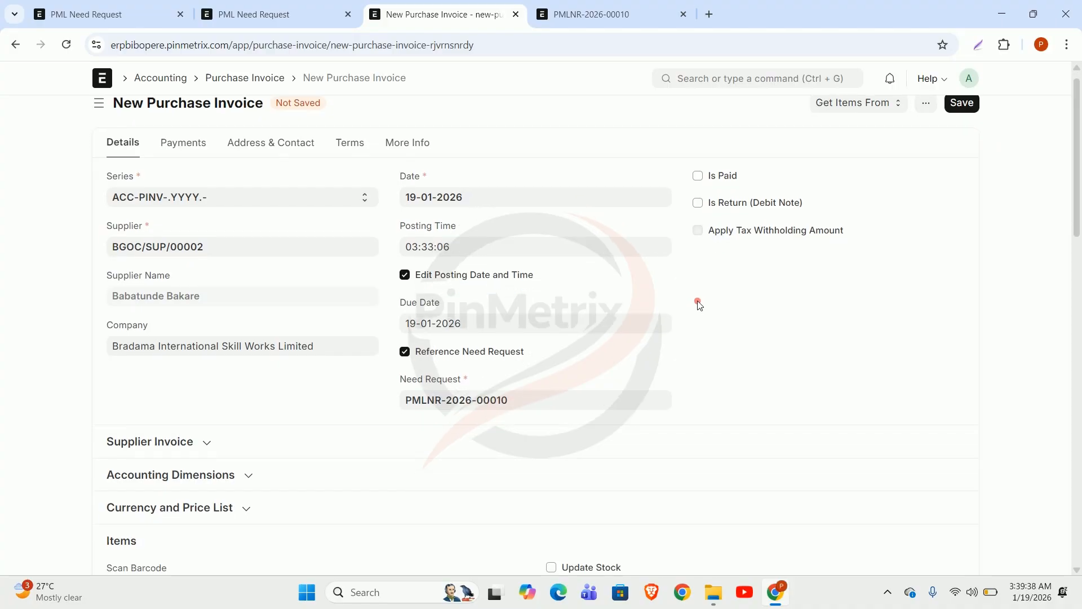
scroll(564, 327, down, 1)
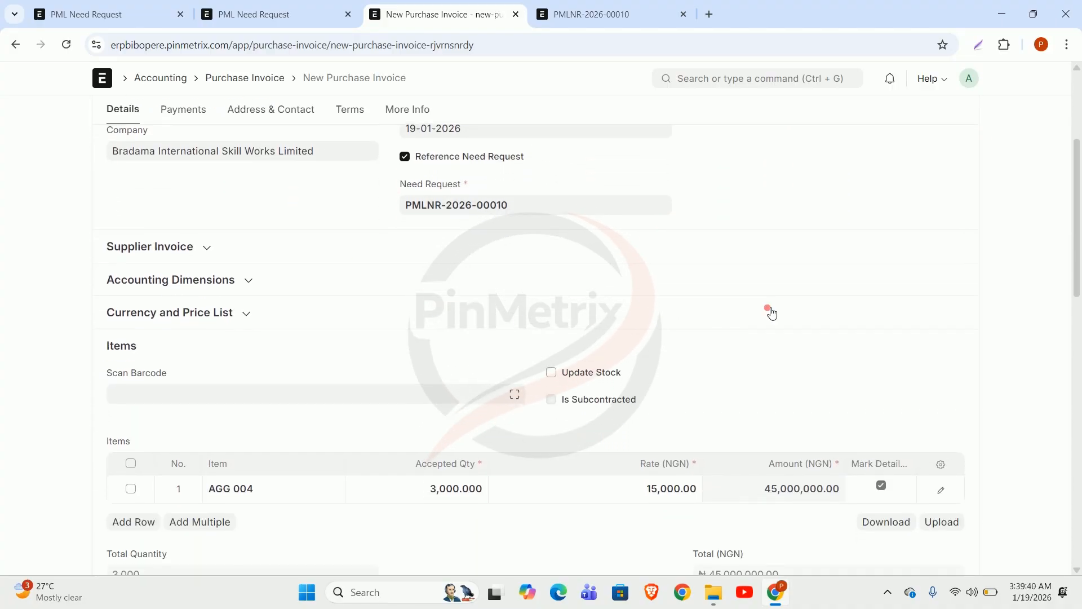
scroll(797, 261, up, 3)
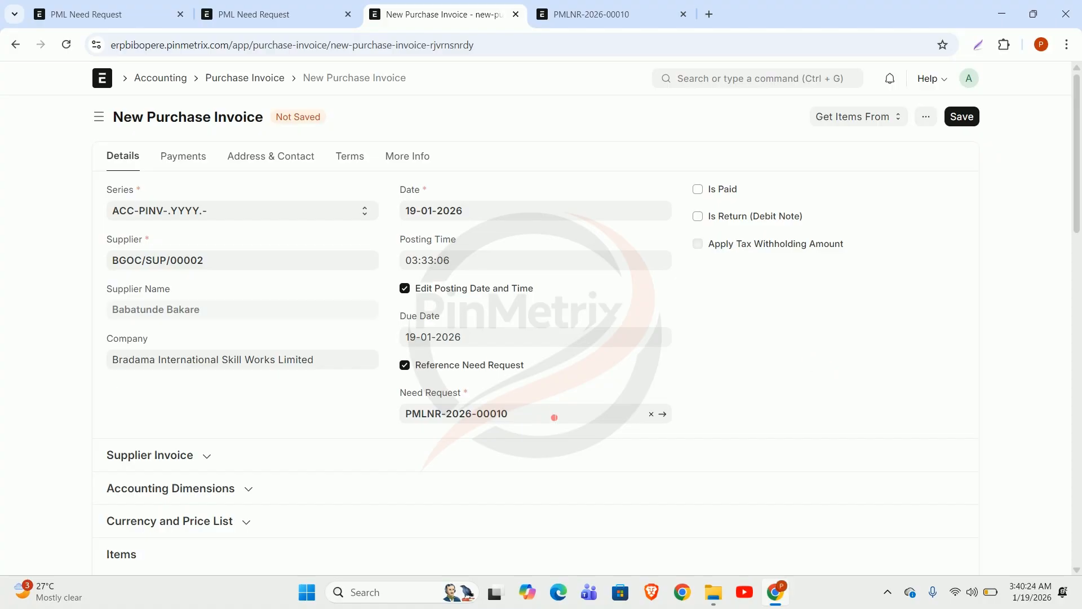
scroll(439, 292, down, 4)
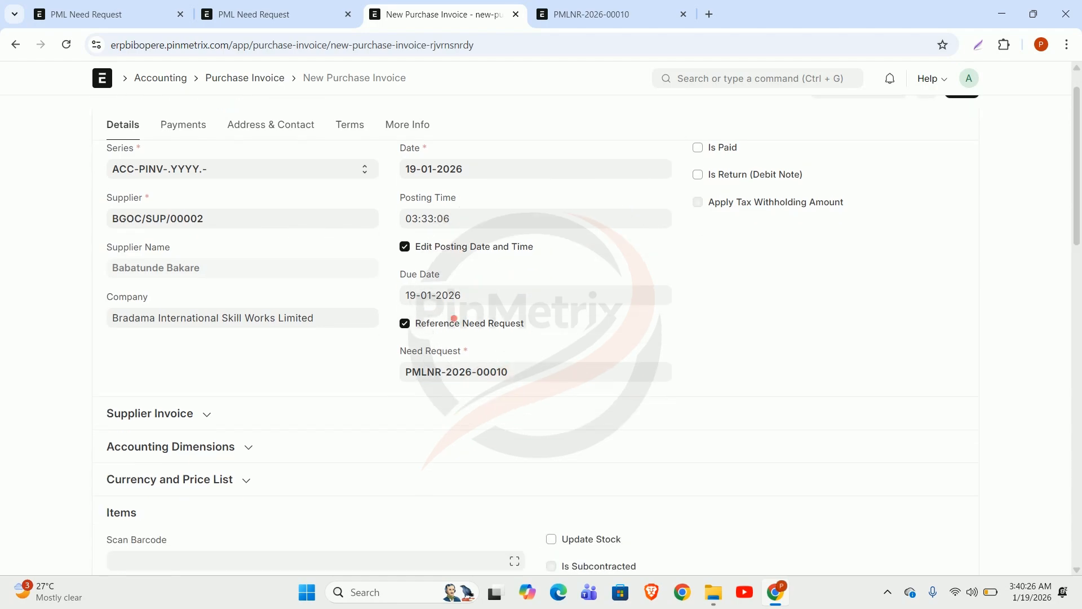
scroll(374, 271, up, 4)
scroll(658, 348, down, 5)
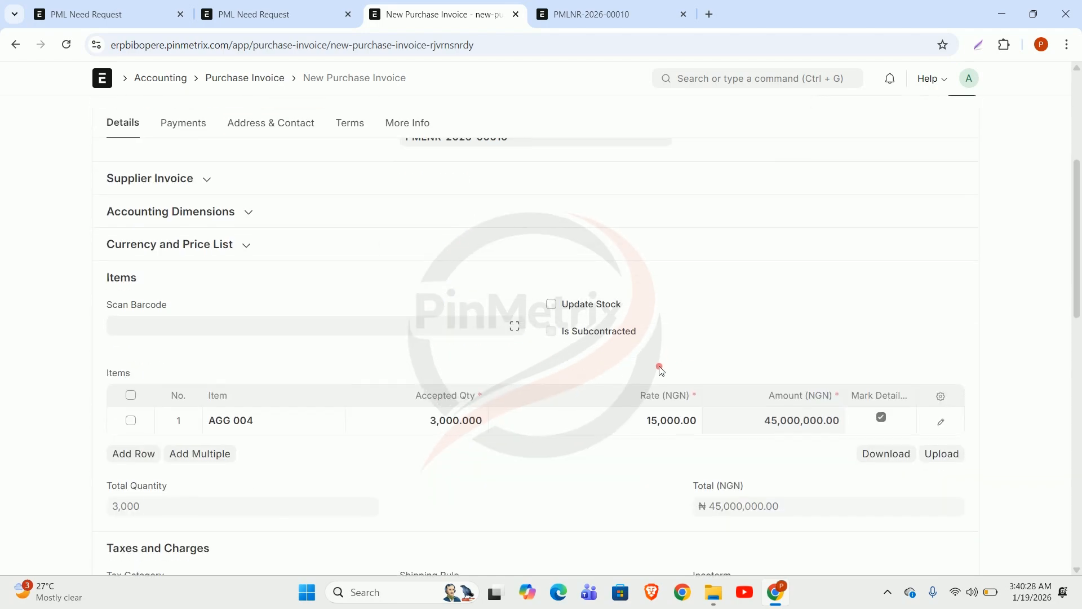
scroll(901, 395, down, 1)
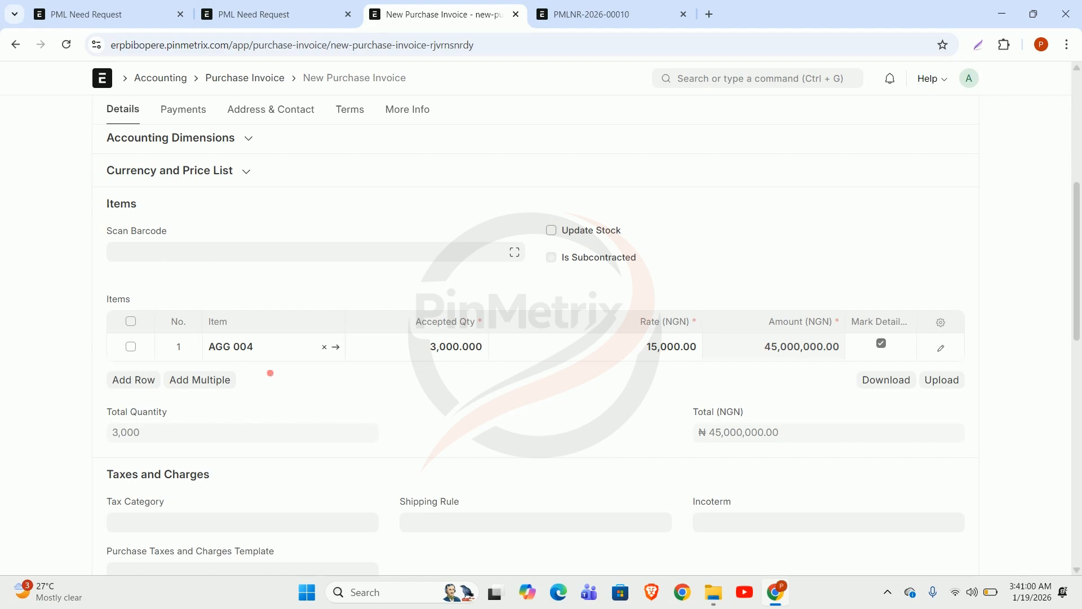
scroll(603, 449, down, 5)
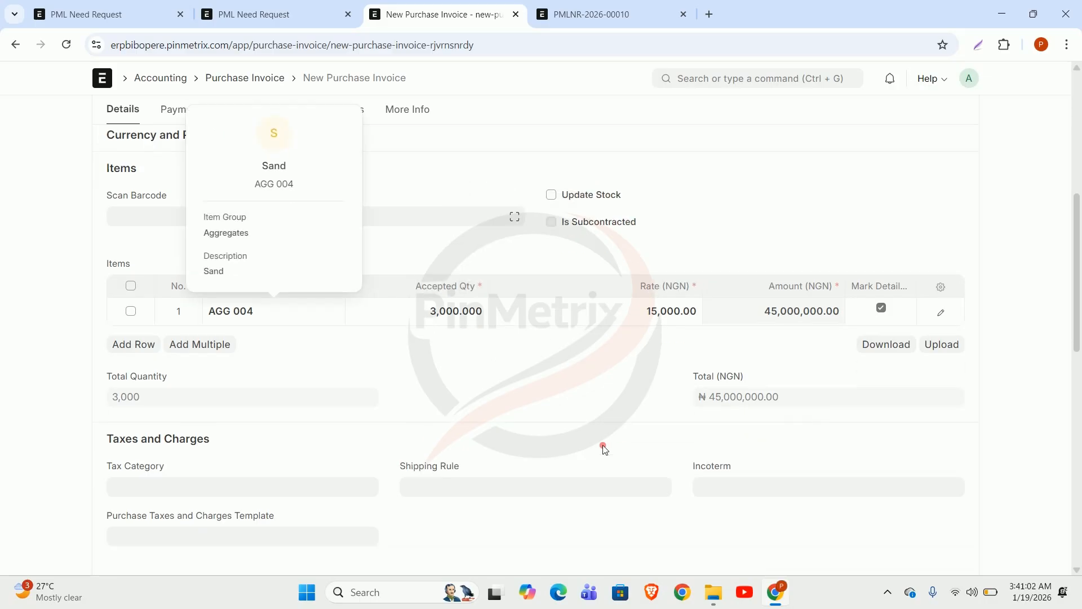
scroll(667, 333, up, 6)
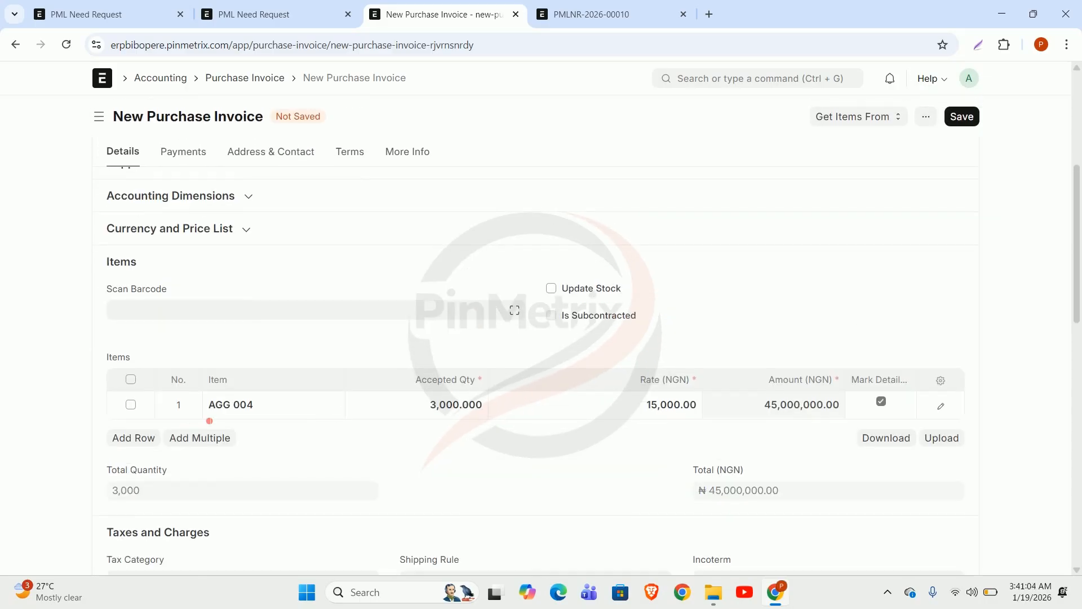
Add a second row to the invoice's items for PMS (FUL 001).
click(148, 444)
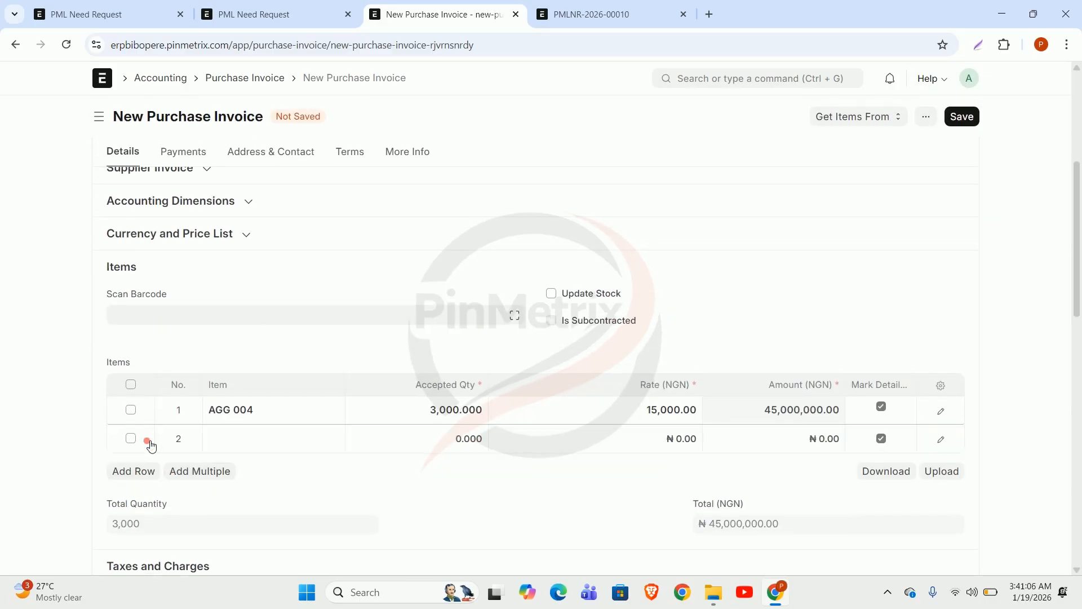
click(275, 446)
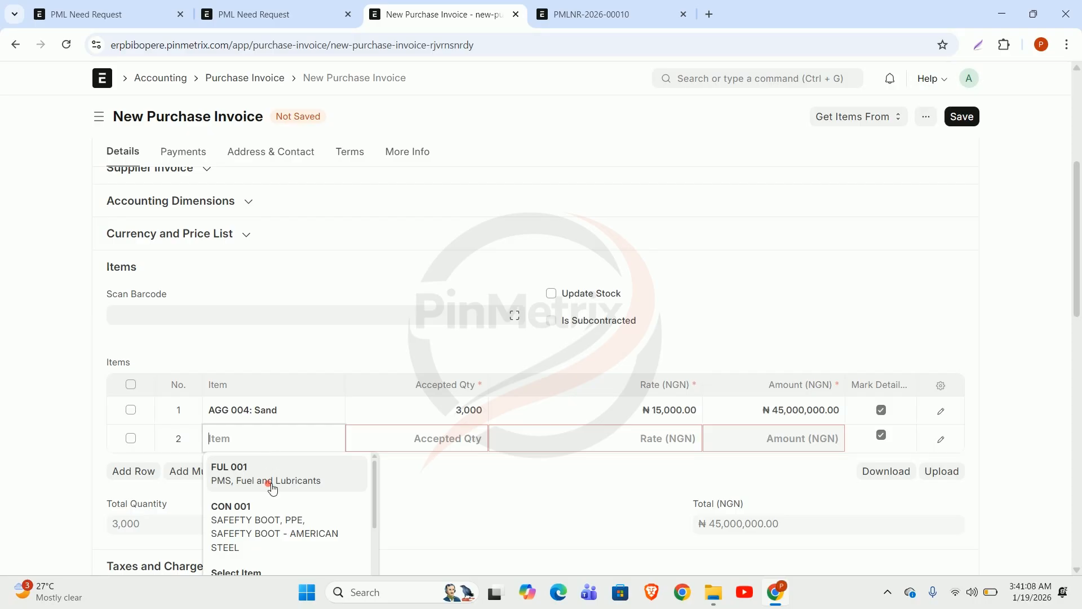
click(268, 483)
click(453, 447)
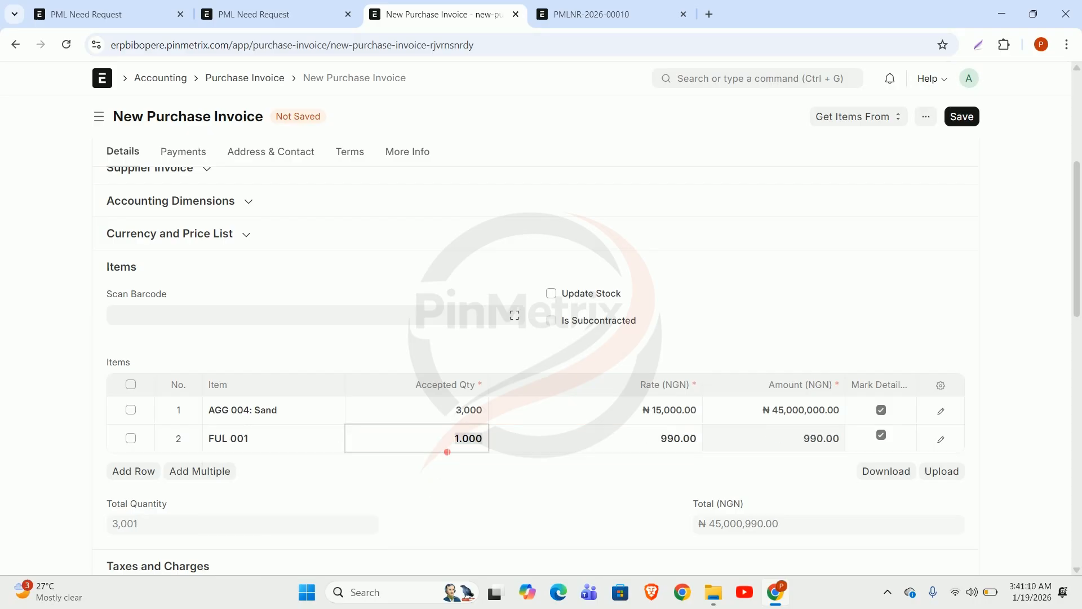
text(j3000)
click(636, 440)
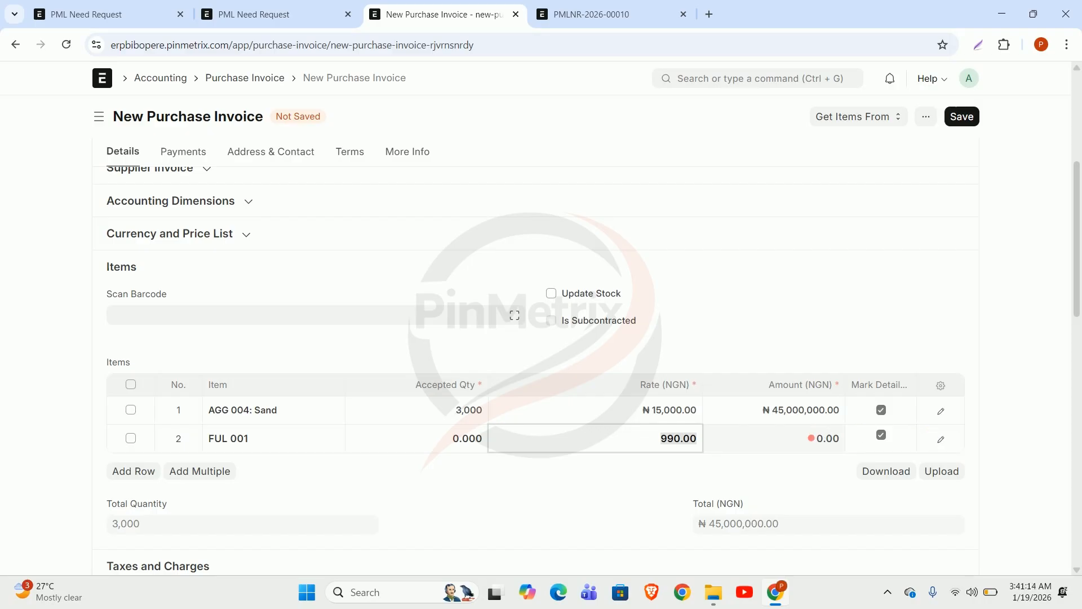
click(1002, 442)
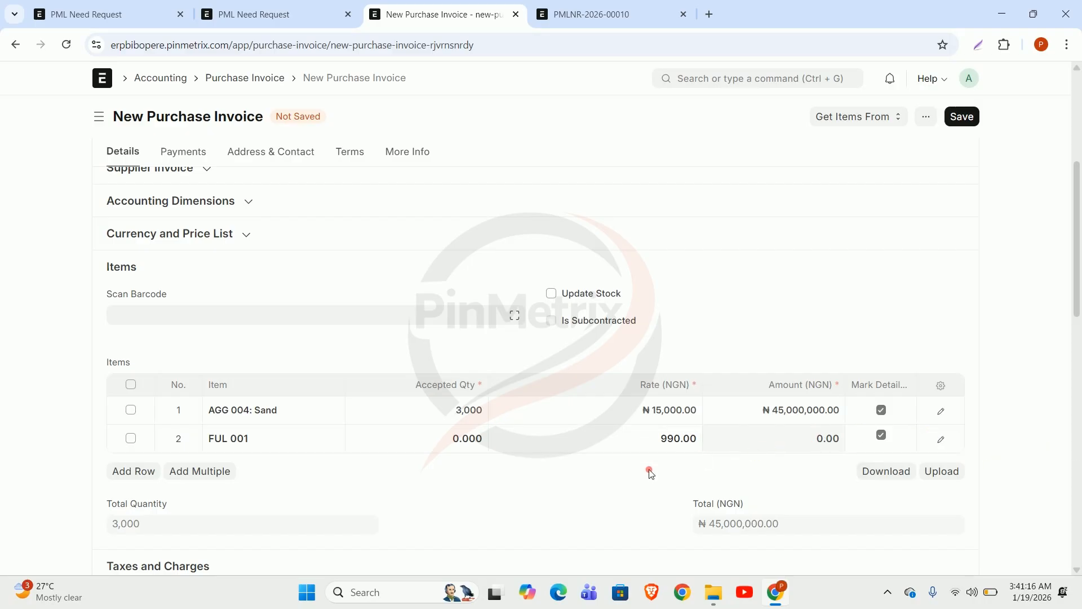
Set the accepted quantity of the FUL 001 row to 1000.
click(447, 438)
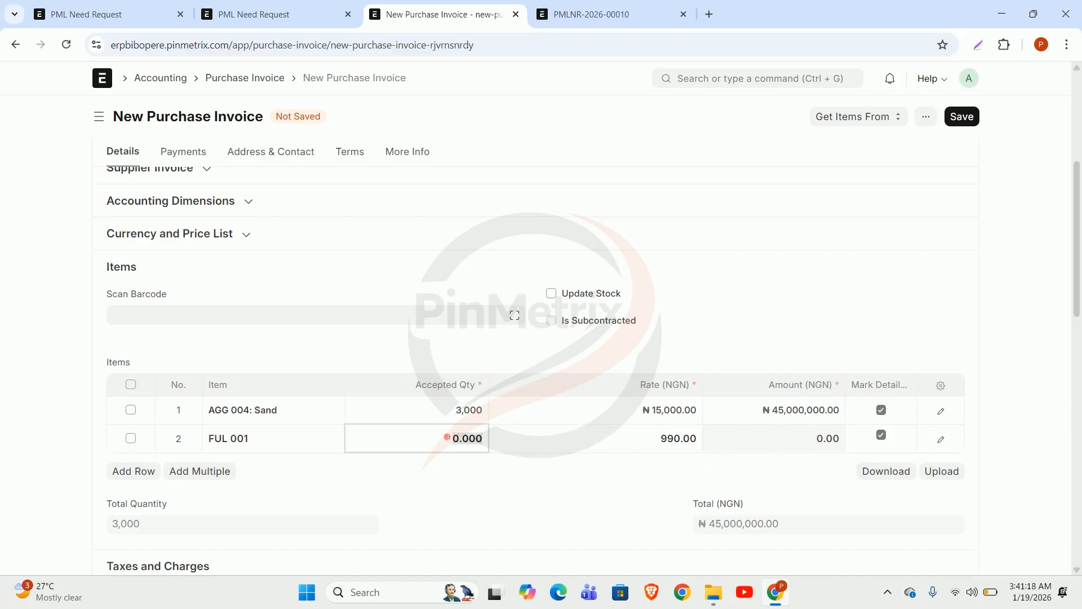
text(1)
key(Tab)
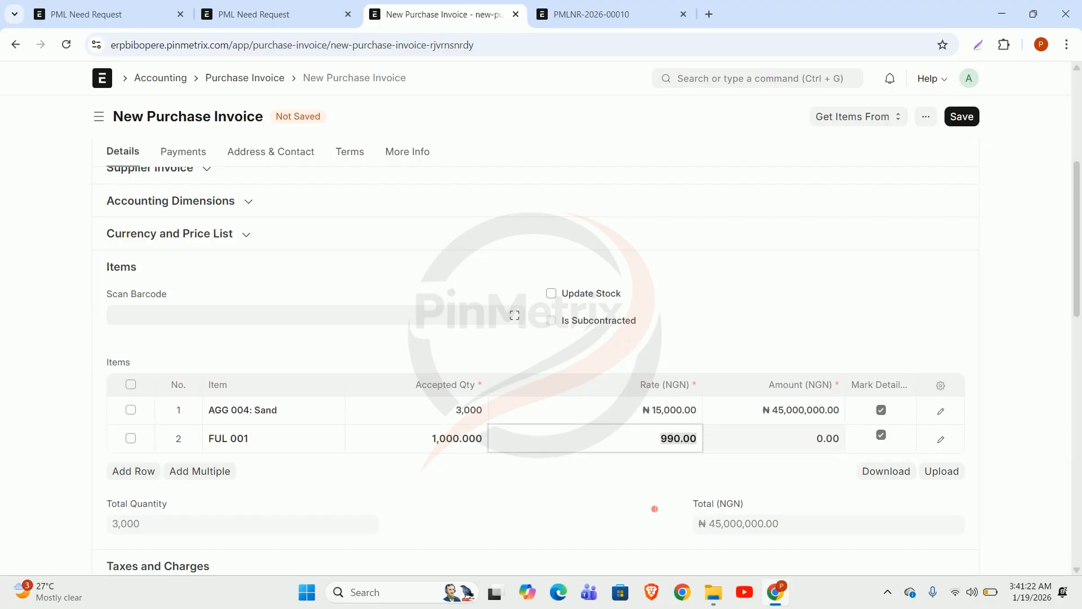
click(802, 315)
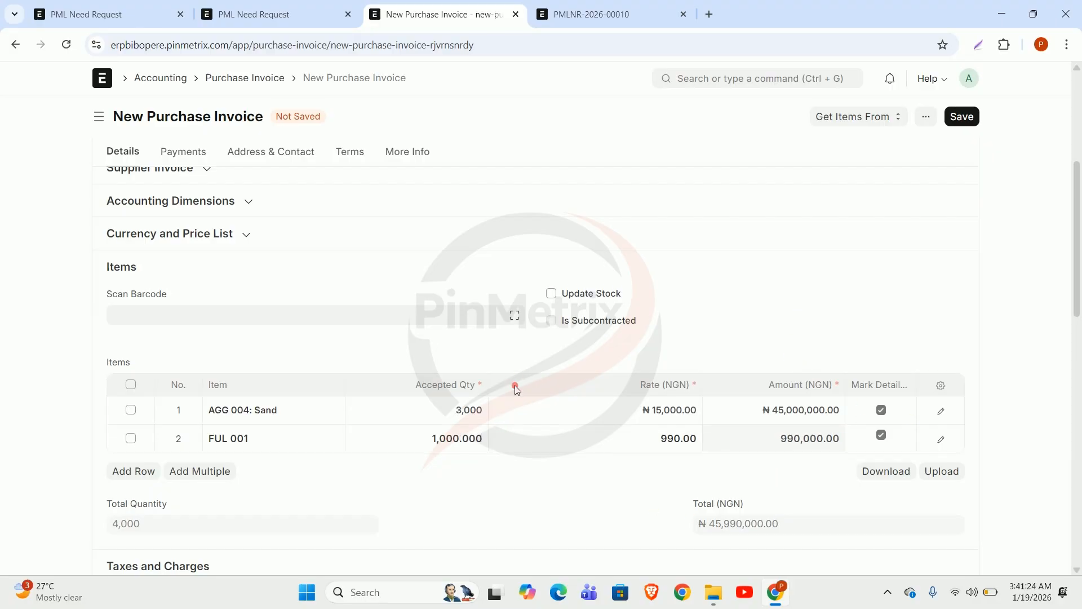
Save the purchase invoice and check the item lines and header details of the saved draft.
scroll(515, 384, down, 4)
scroll(512, 417, up, 9)
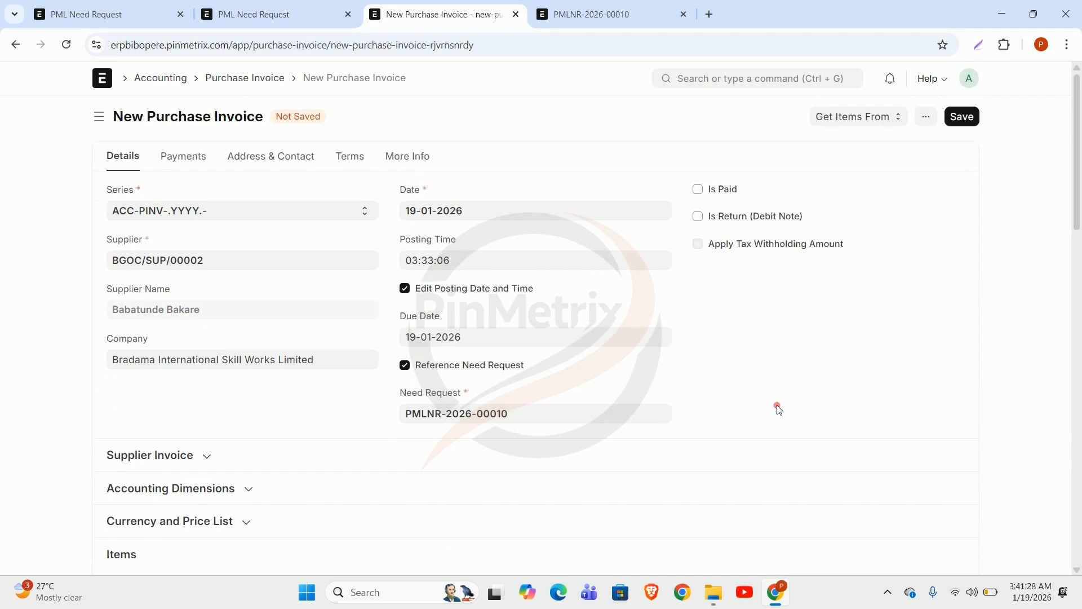
click(972, 115)
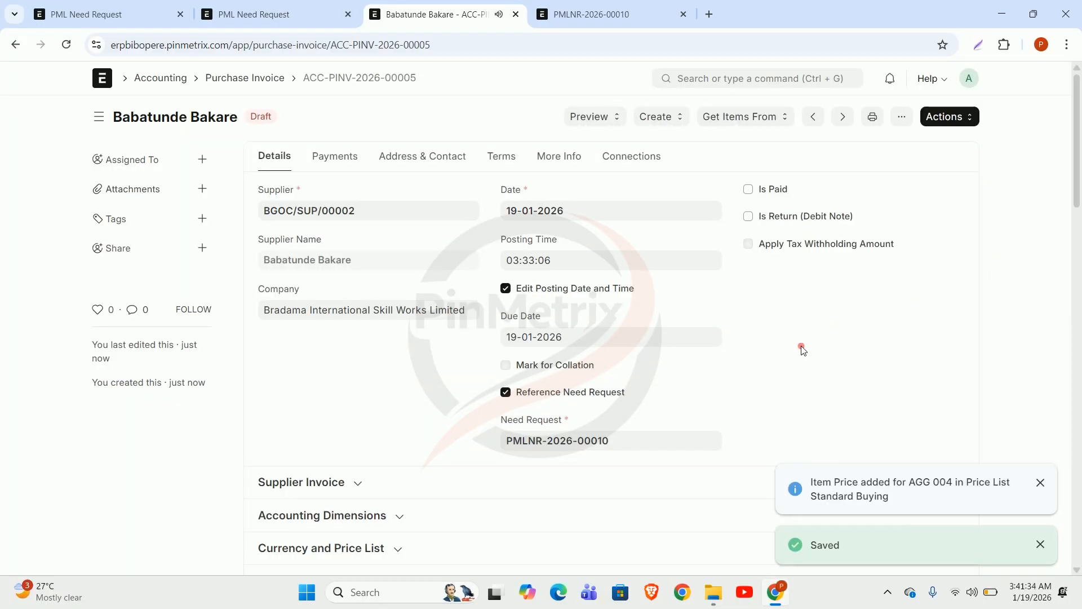
scroll(740, 352, down, 10)
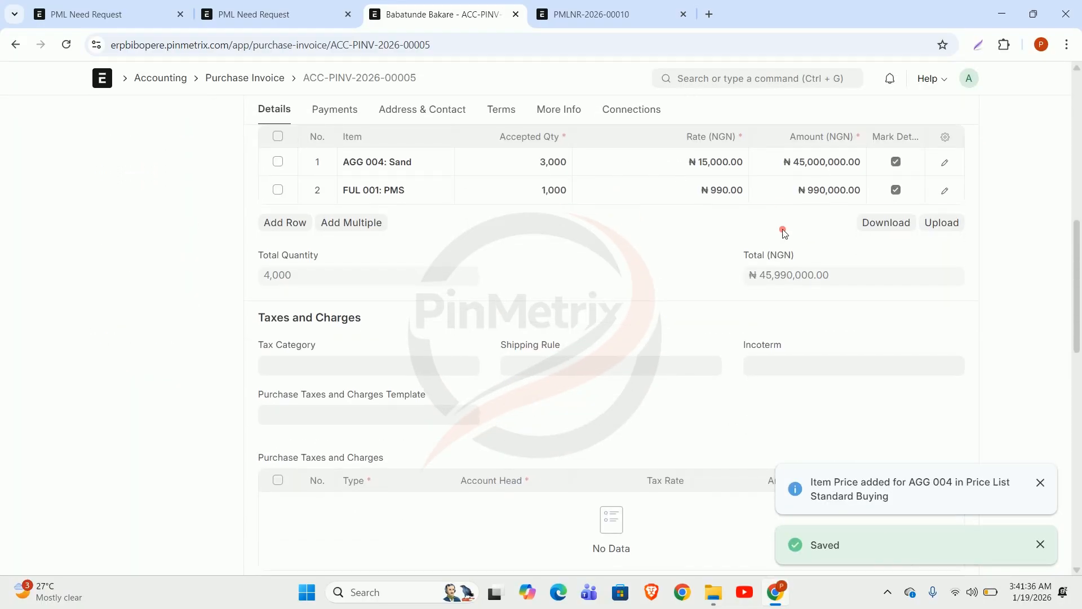
scroll(780, 273, down, 2)
scroll(780, 273, up, 7)
scroll(785, 278, up, 5)
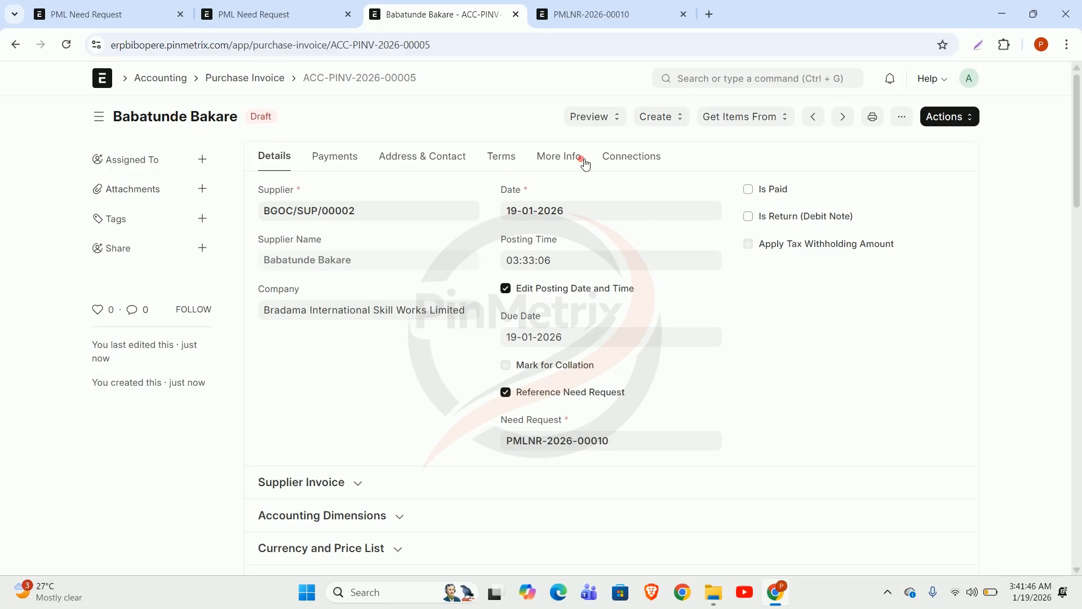
Make a request for payment from the draft purchase invoice and look over the updated document.
click(936, 118)
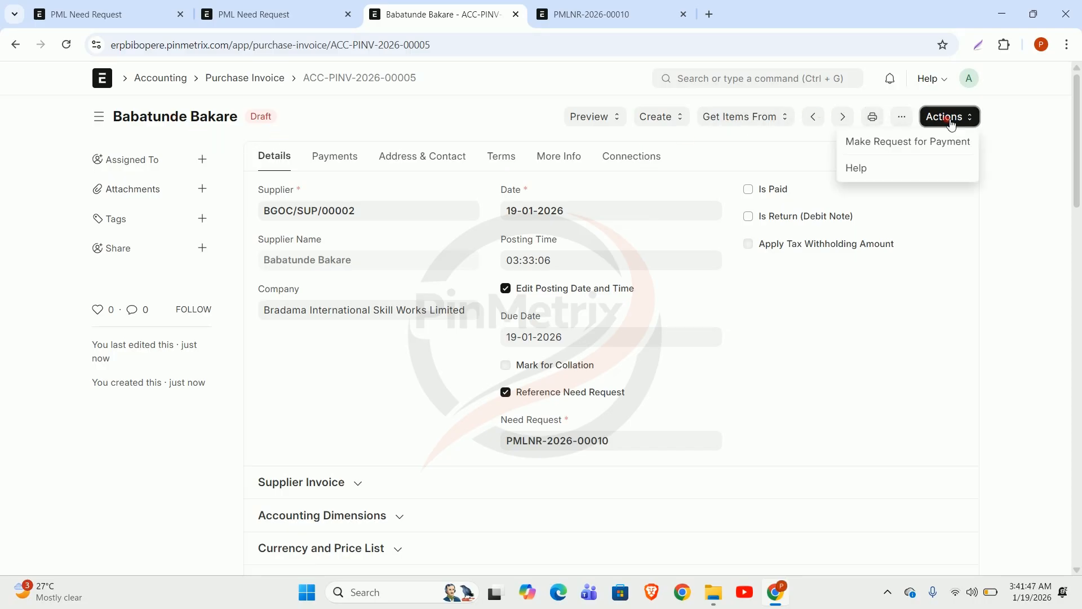
click(911, 144)
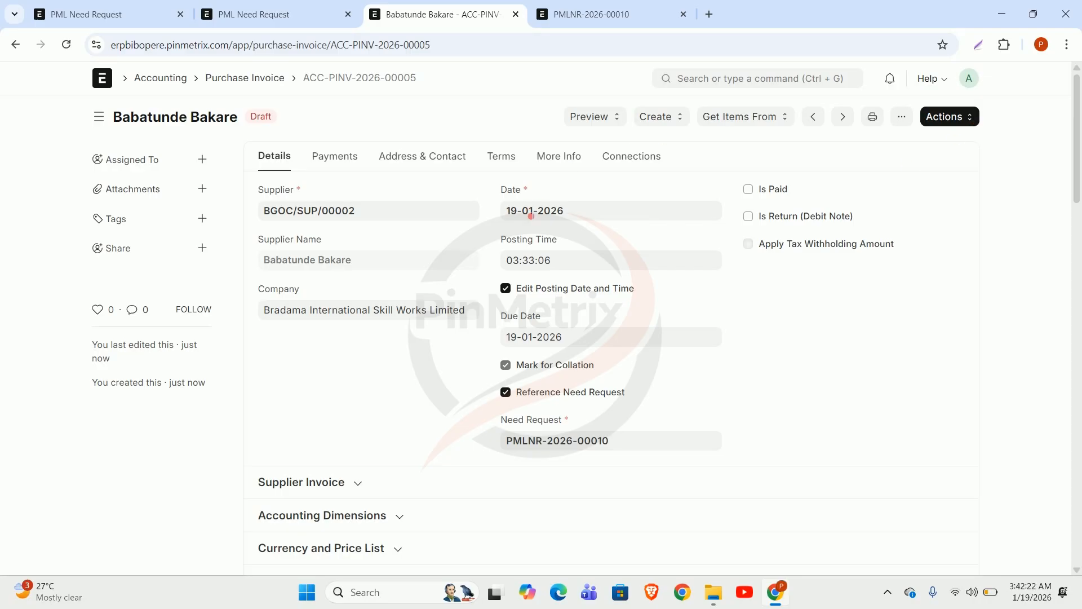
scroll(527, 215, down, 1)
scroll(527, 214, down, 5)
scroll(529, 218, up, 6)
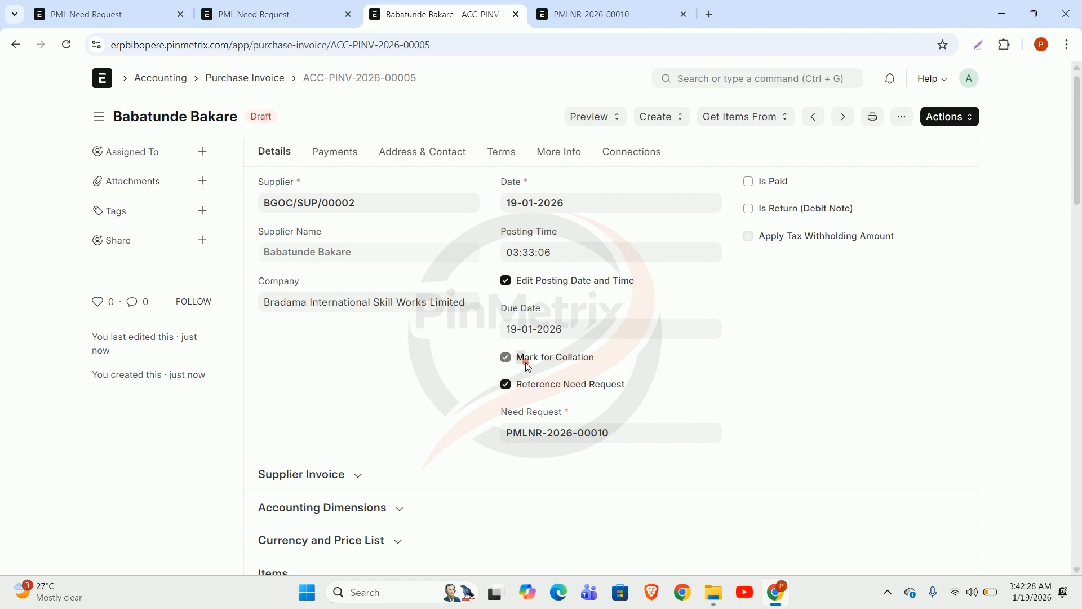
Review the invoice's Mark for Collation setting and the detail marks, quantities and amounts of its Sand and PMS lines.
click(536, 361)
click(560, 362)
click(581, 363)
scroll(524, 352, down, 7)
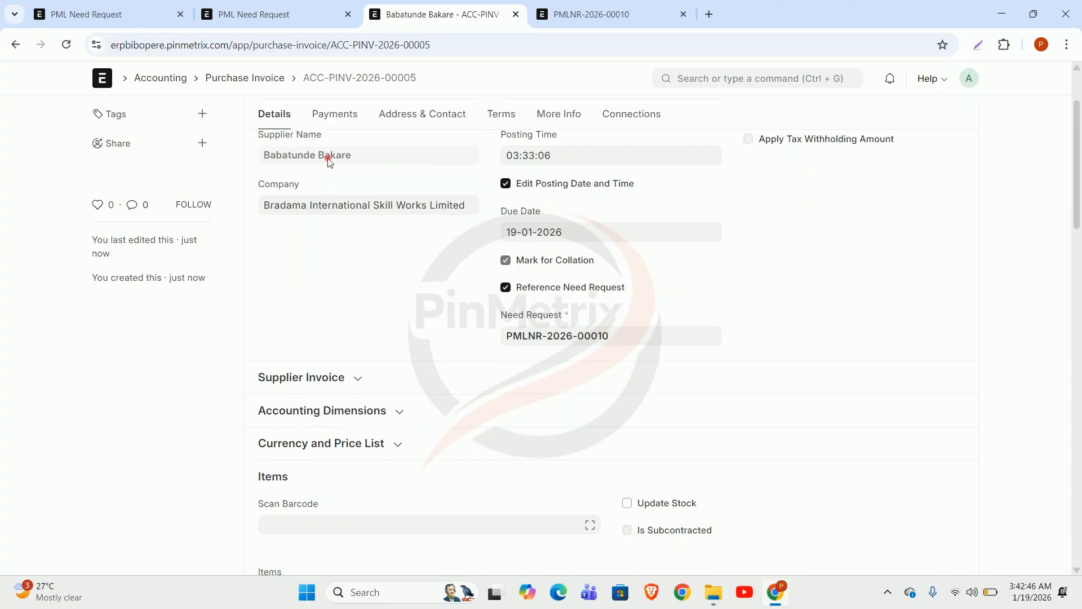
scroll(634, 338, down, 4)
scroll(634, 338, up, 10)
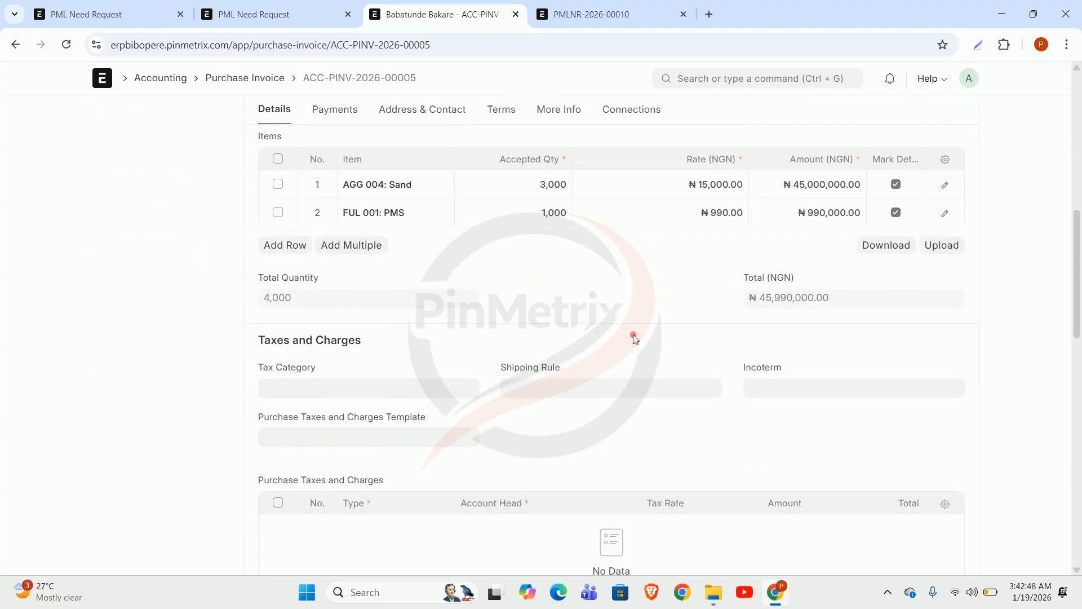
scroll(649, 354, down, 6)
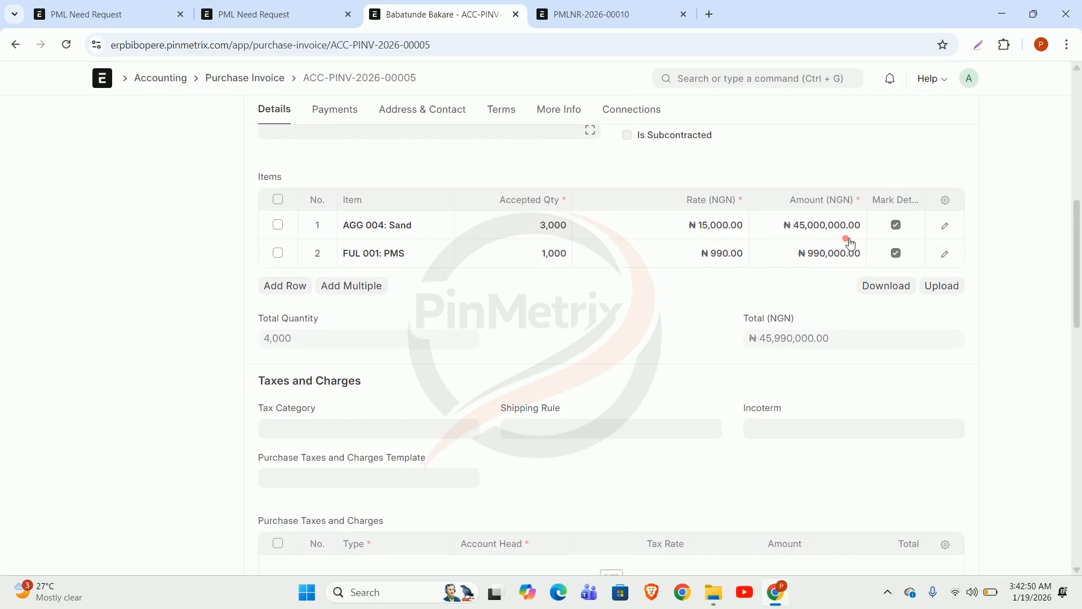
scroll(459, 178, up, 6)
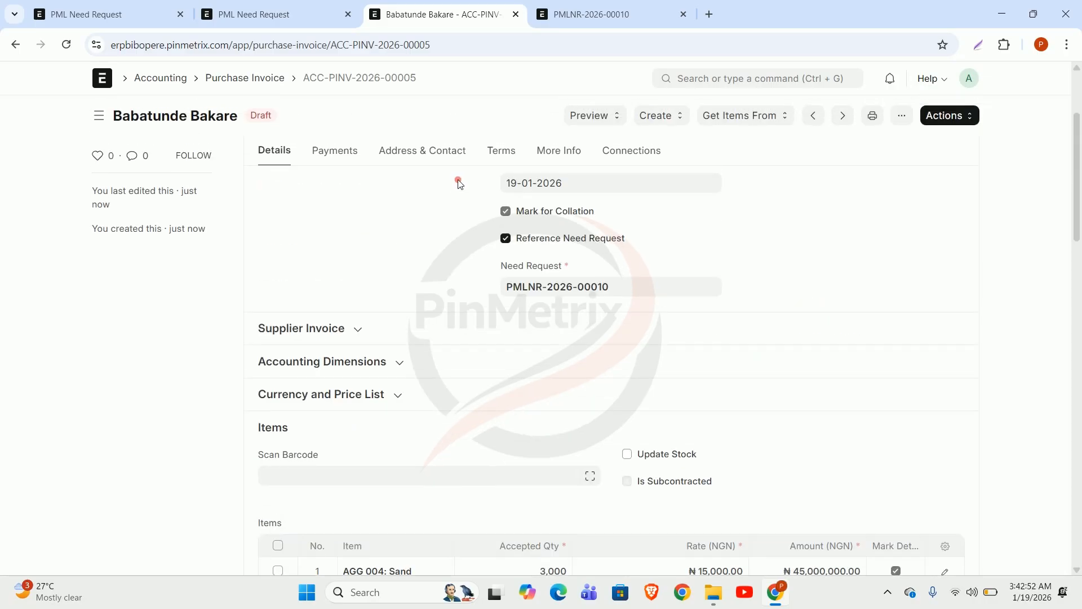
Compare invoices from the Purchase Invoice list by viewing ACC-PINV-2026-00004, then reopen draft ACC-PINV-2026-00005 and review its details.
click(251, 79)
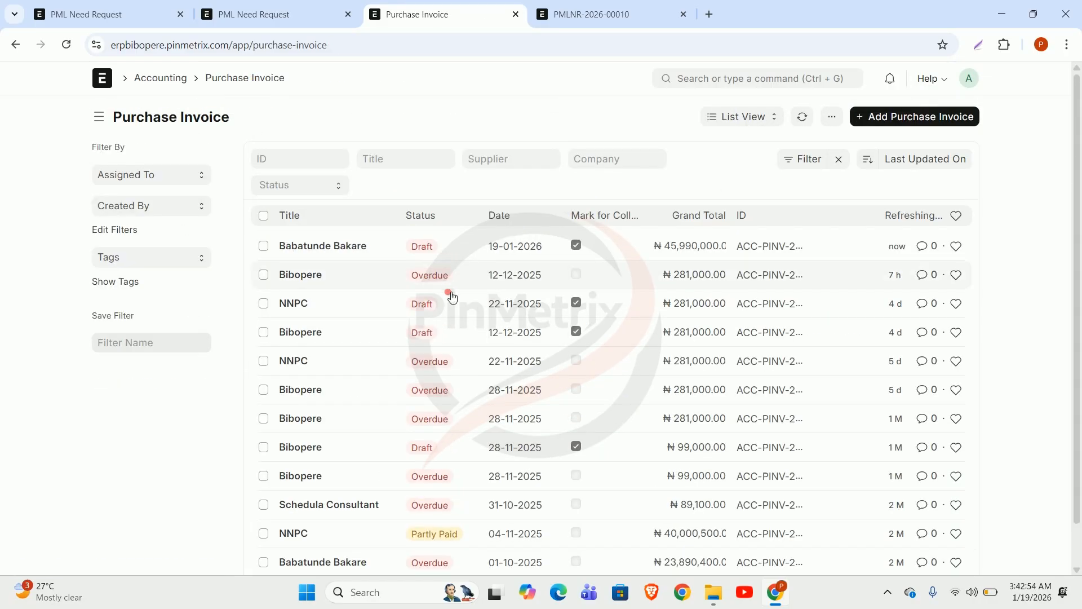
click(310, 275)
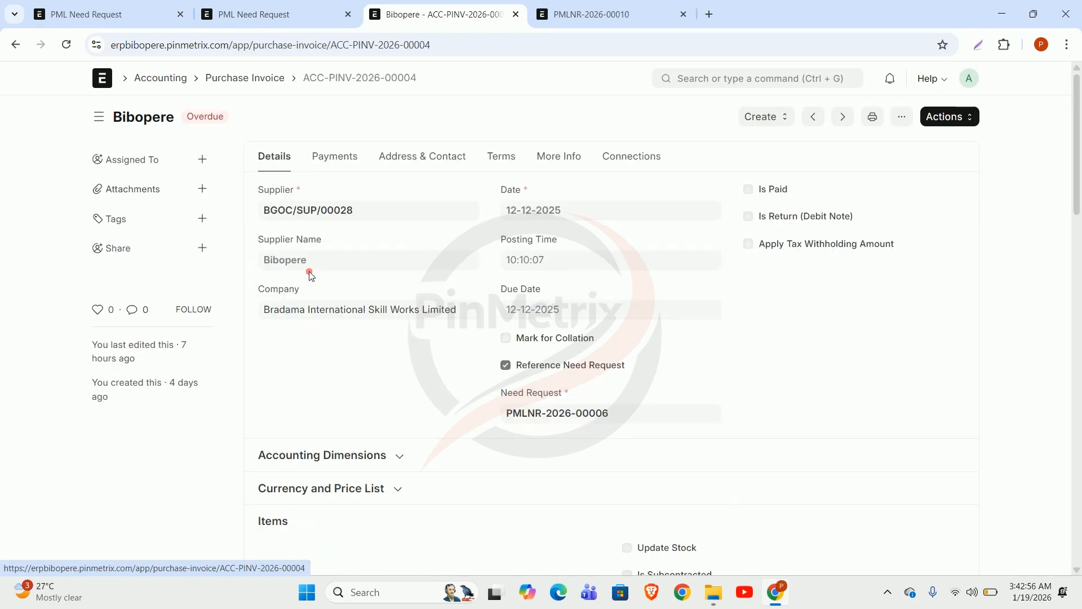
click(266, 79)
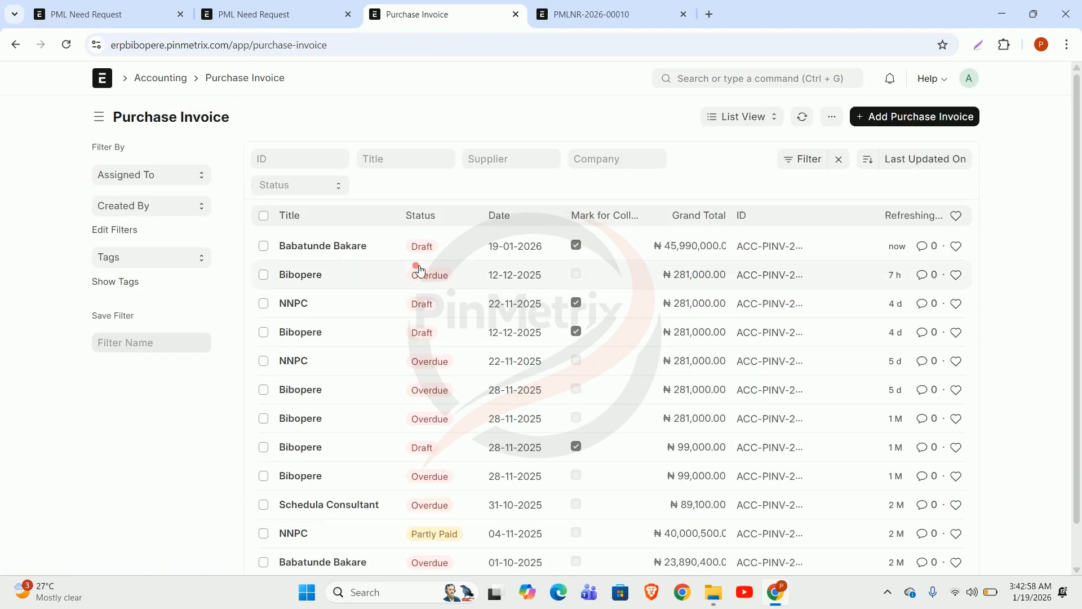
click(331, 244)
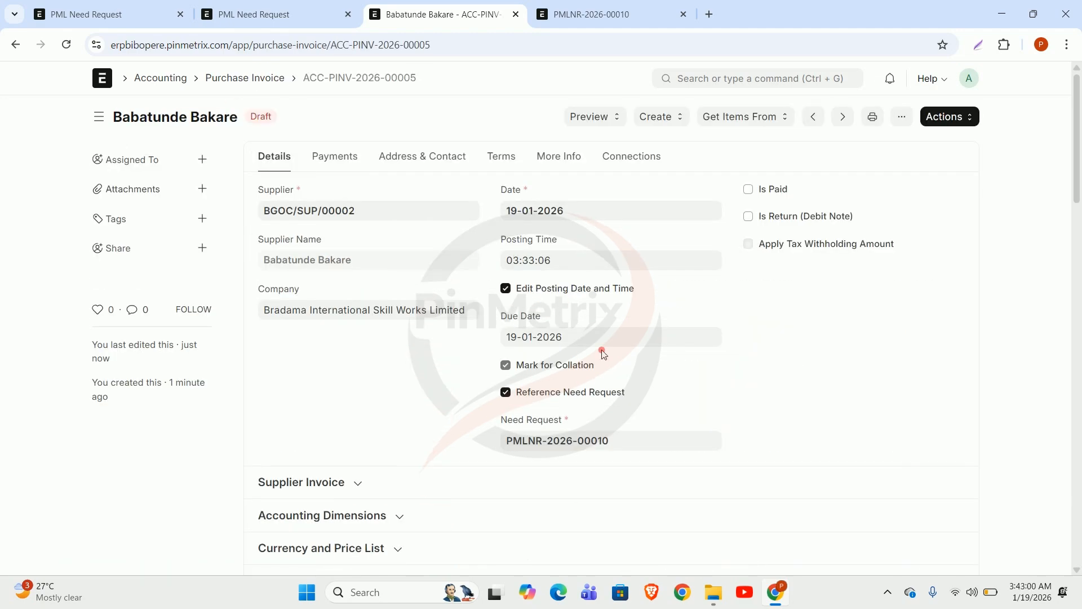
scroll(603, 386, down, 5)
scroll(647, 297, up, 3)
scroll(844, 244, up, 2)
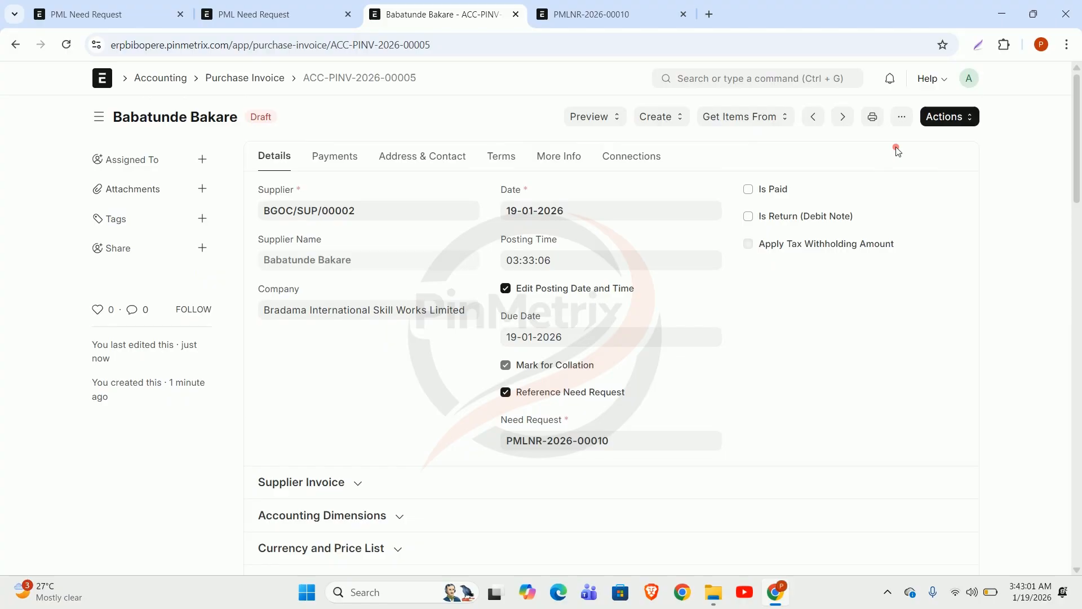
Duplicate the draft purchase invoice ACC-PINV-2026-00005.
click(901, 117)
click(792, 231)
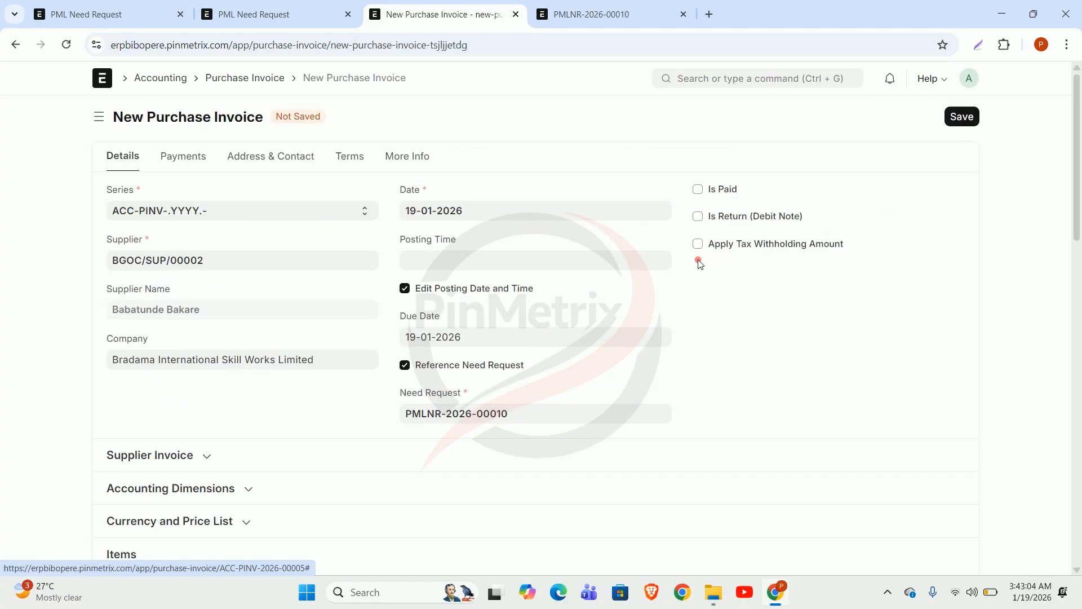
Turn off Reference Need Request on the duplicated invoice and set the supplier to Ossytech Divine Enterprise.
scroll(586, 345, down, 3)
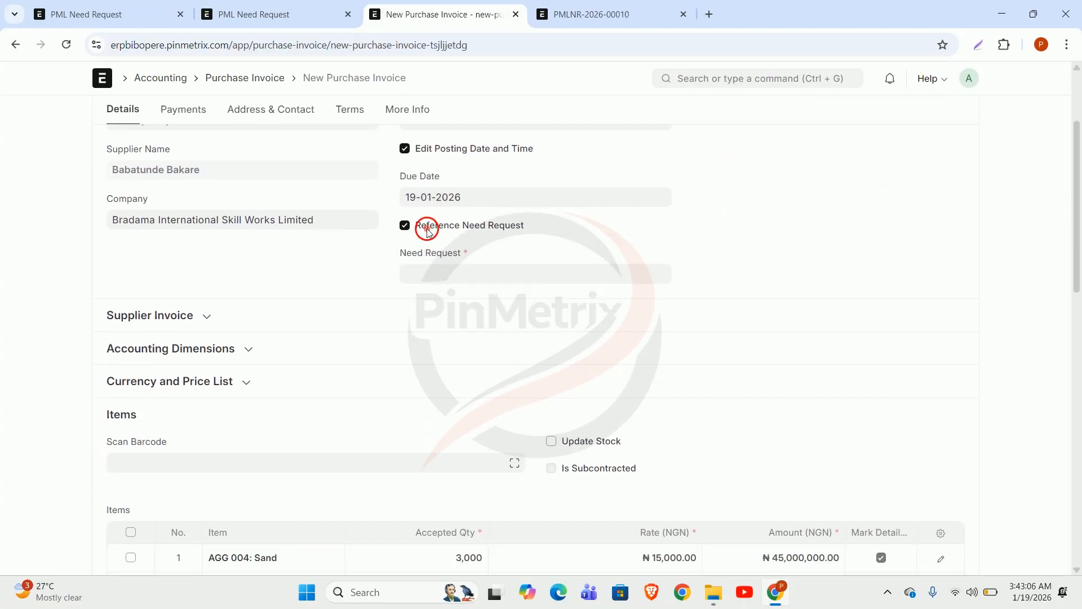
click(433, 225)
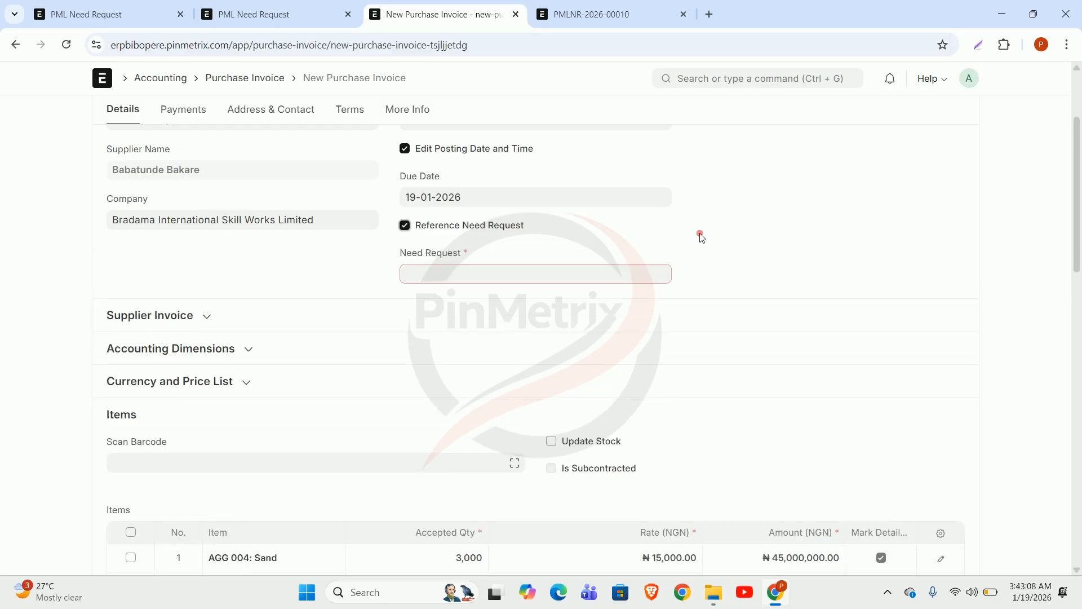
scroll(700, 237, up, 3)
click(405, 366)
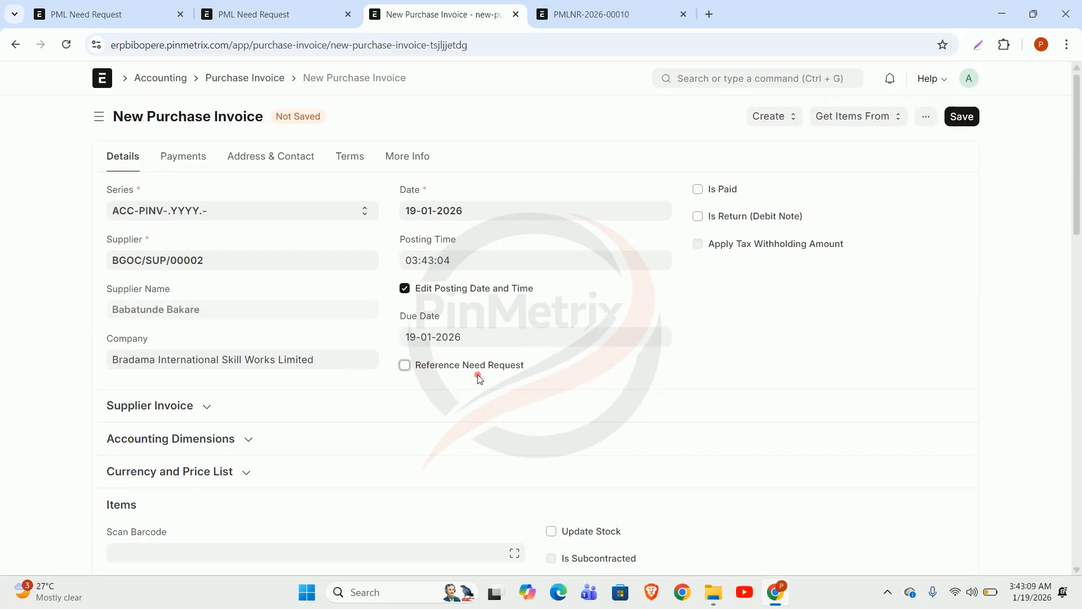
click(362, 260)
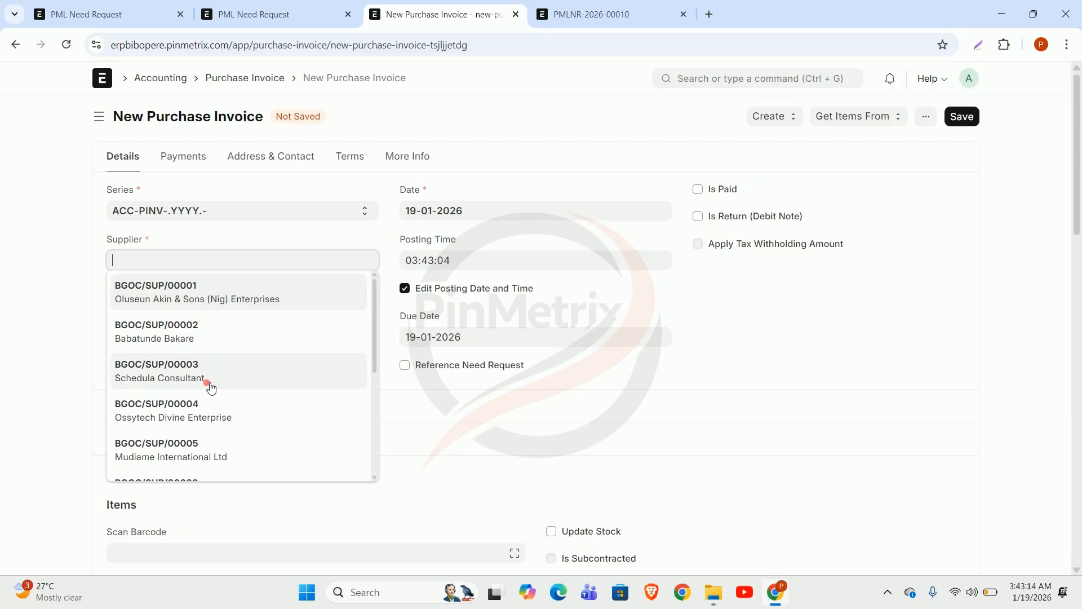
click(206, 416)
Replace the item in the first invoice row with CON 011 (PAINT - POP GLOVA).
scroll(479, 380, down, 5)
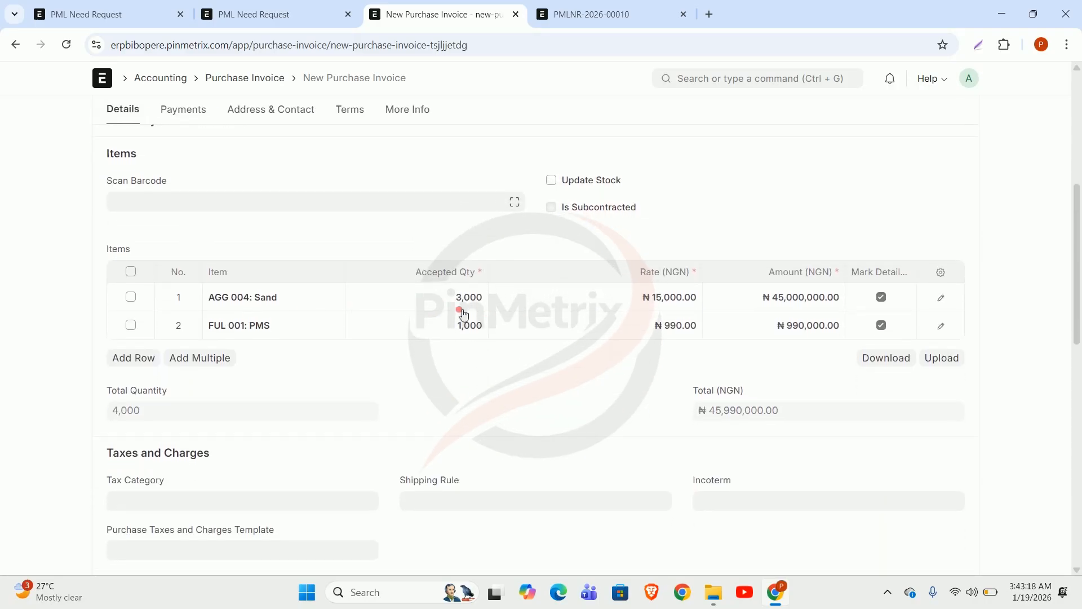
click(314, 300)
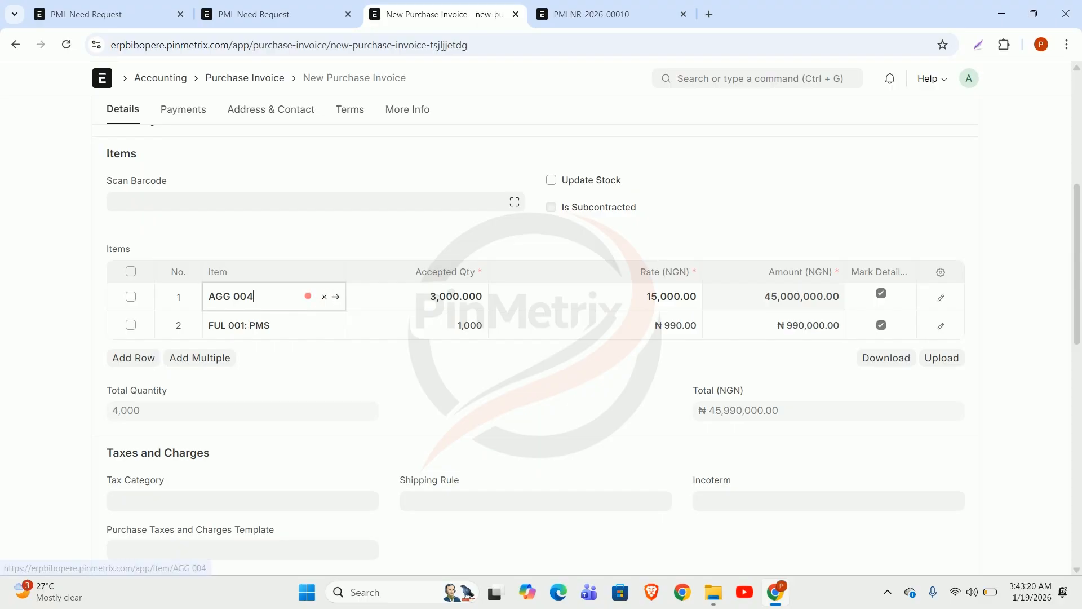
click(324, 296)
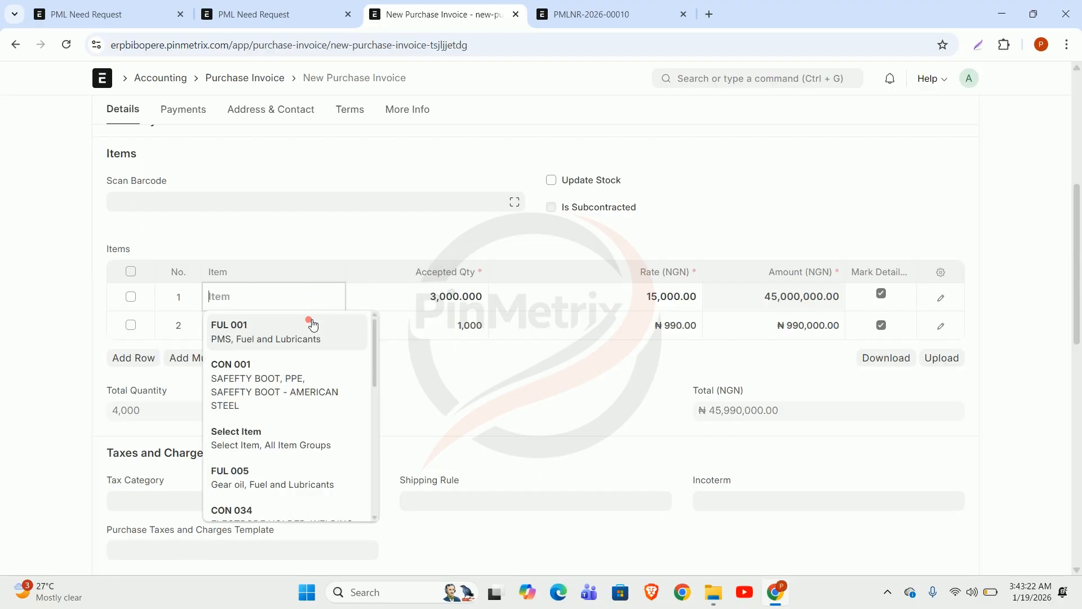
scroll(267, 485, down, 1)
scroll(268, 485, down, 3)
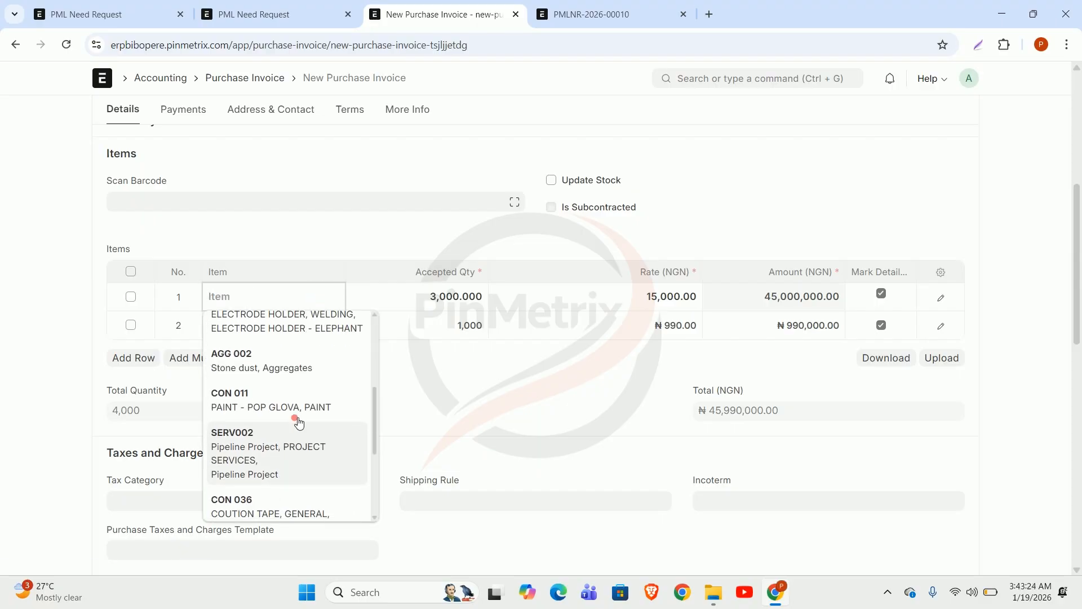
click(297, 406)
Set the CON 011 row's accepted quantity to 50 and its rate to 500.
click(429, 301)
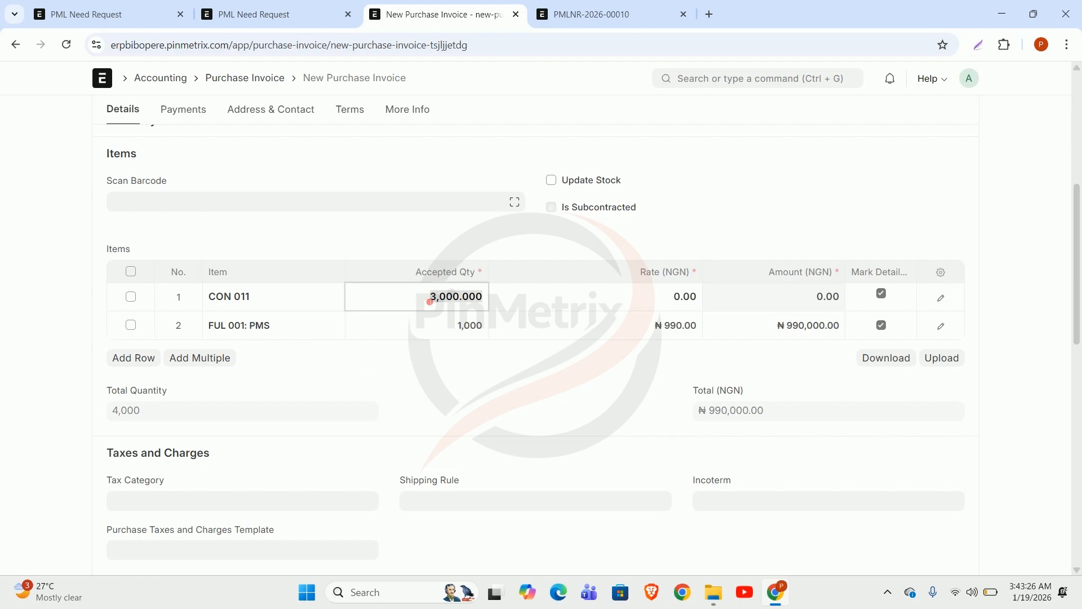
text(50)
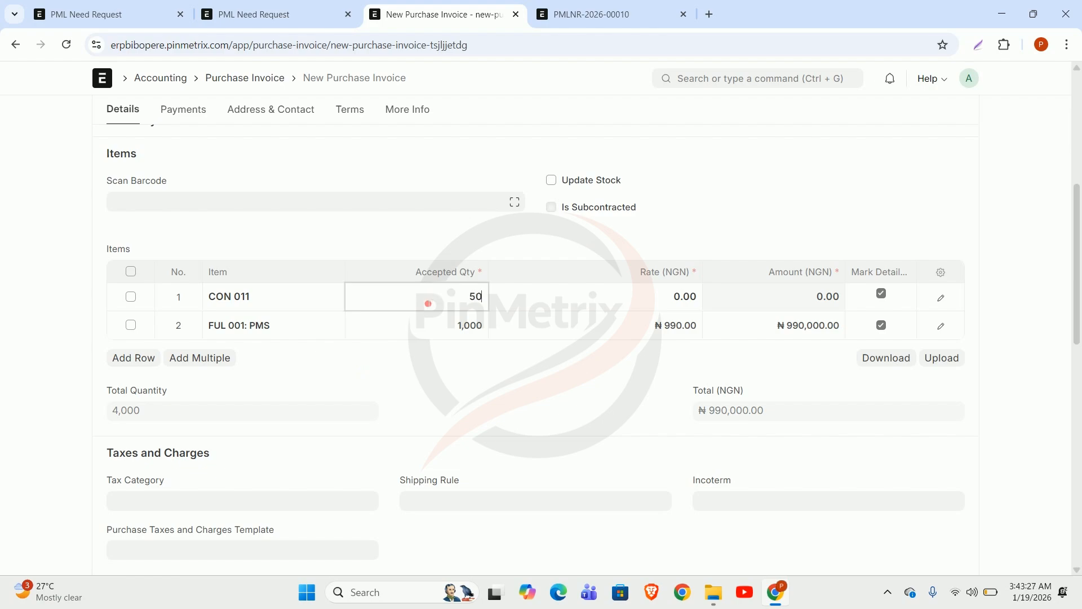
click(611, 301)
text(50)
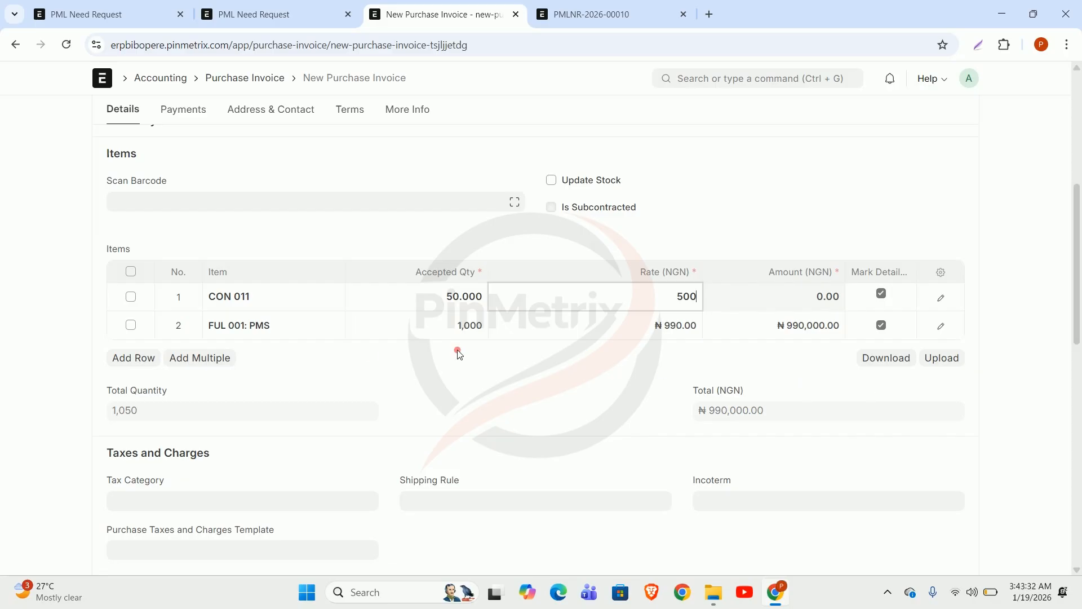
Replace the item in the second invoice row with AGG 001 (Granite).
click(294, 326)
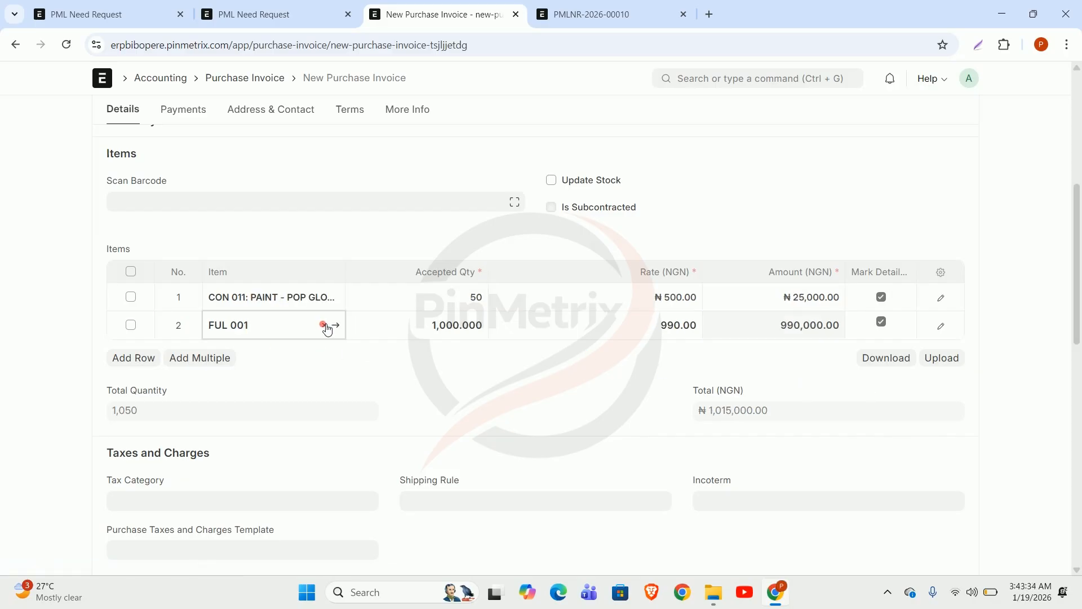
click(323, 326)
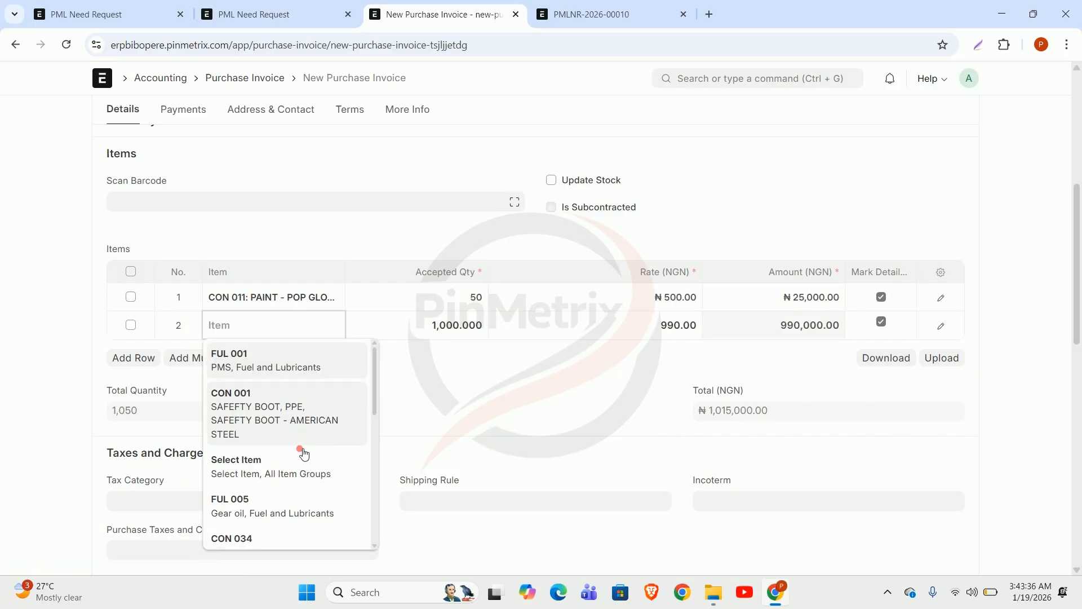
scroll(302, 457, down, 3)
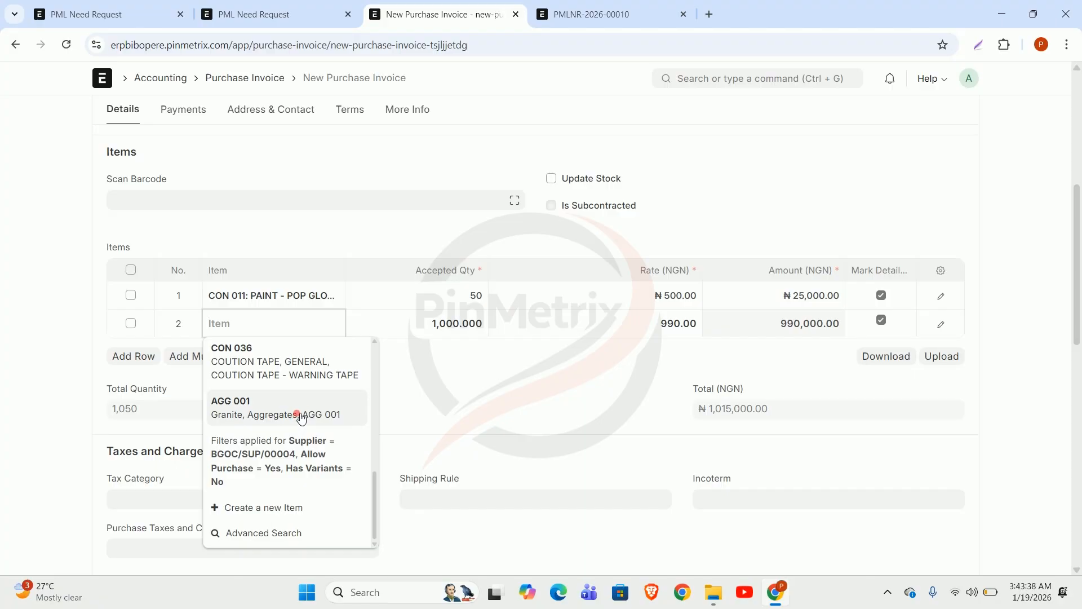
click(299, 415)
Set the AGG 001 row's accepted quantity to 2000 and its rate to 11500.
click(440, 329)
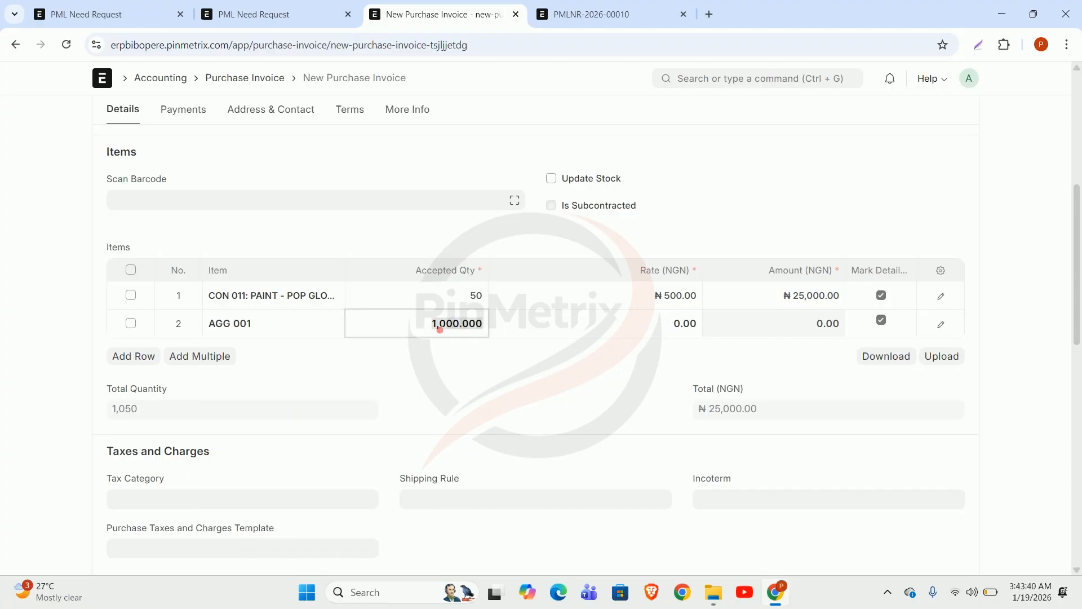
text(2)
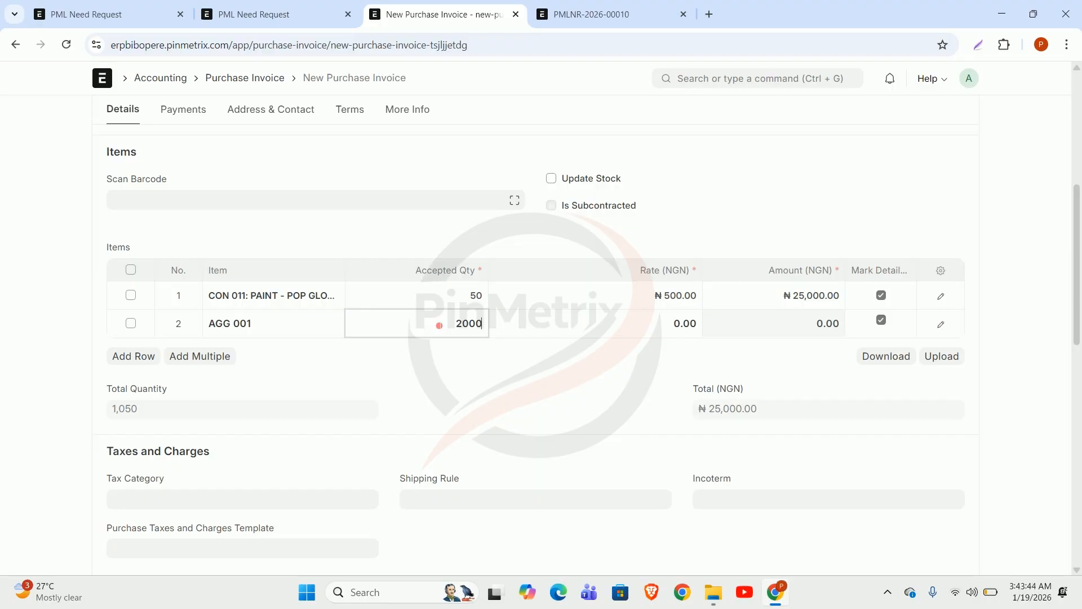
key(Tab)
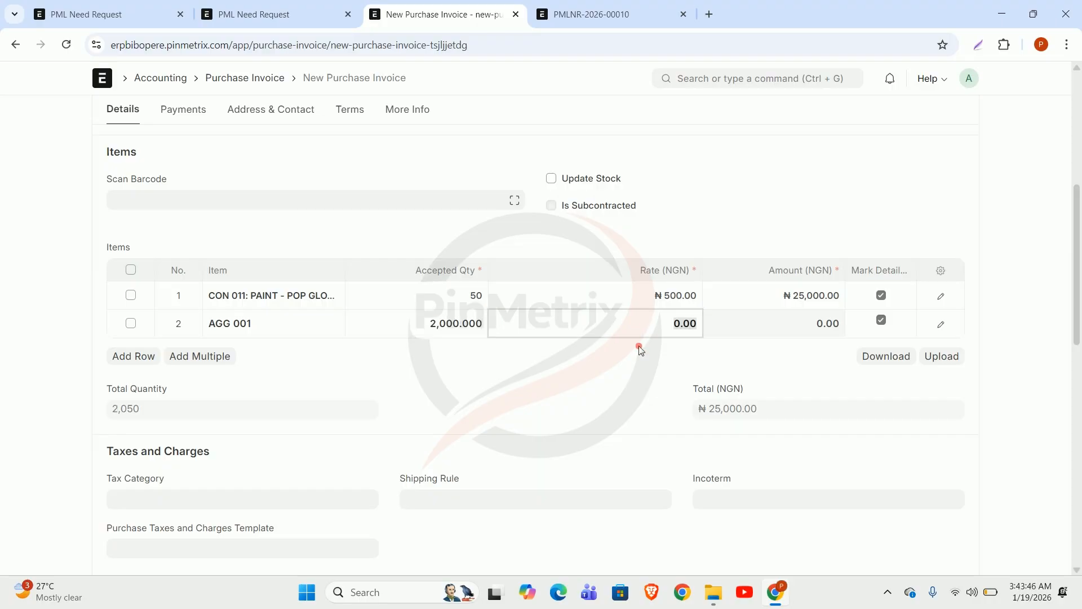
text(11500)
click(991, 238)
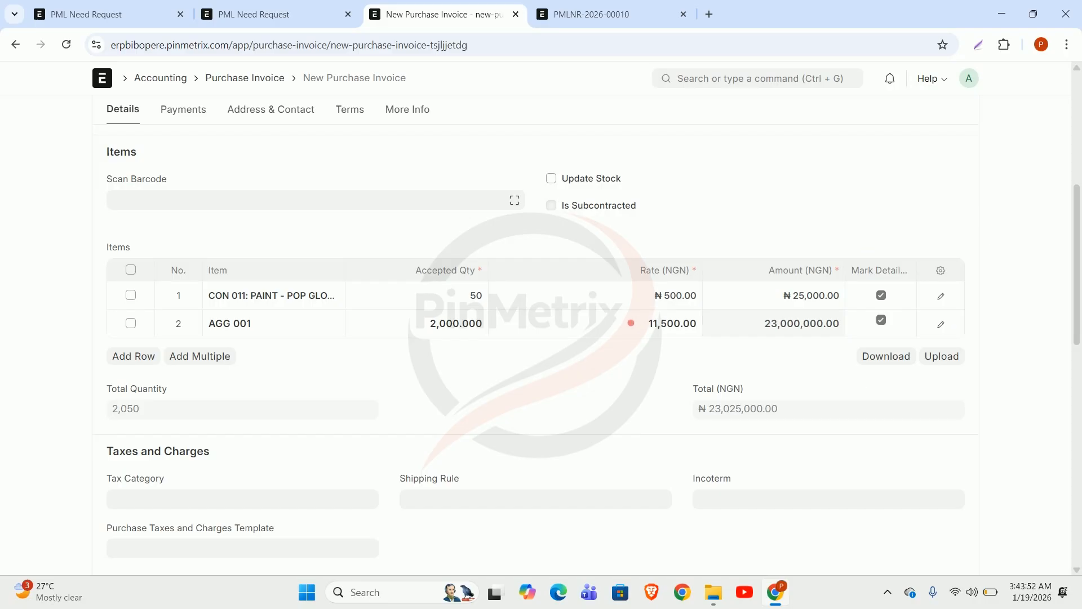
Save the Ossytech Divine Enterprise purchase invoice and check the saved draft's totals and taxes section.
scroll(641, 360, down, 4)
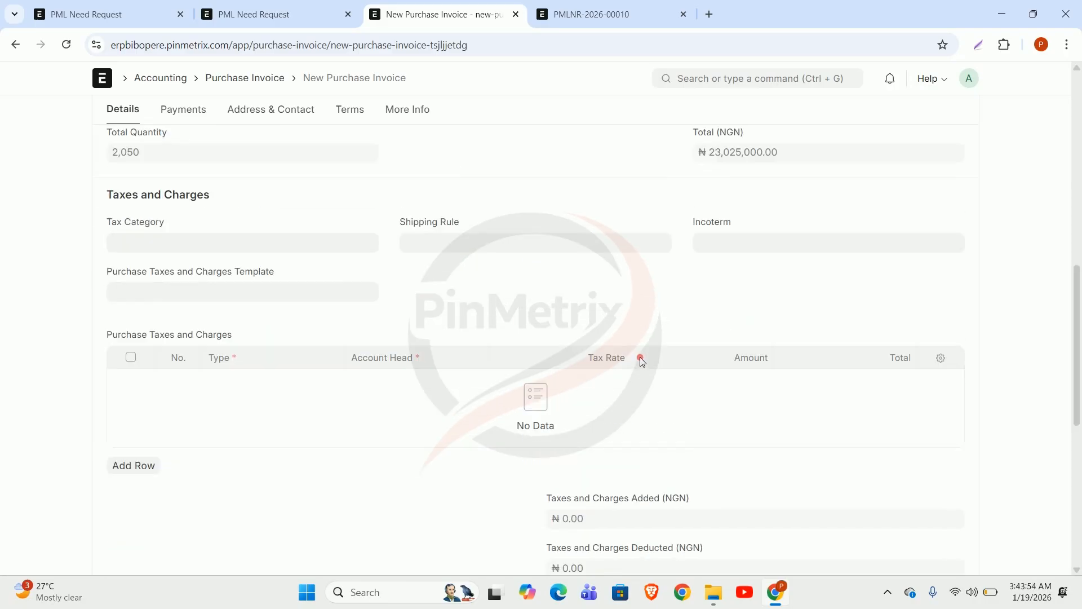
scroll(640, 360, up, 10)
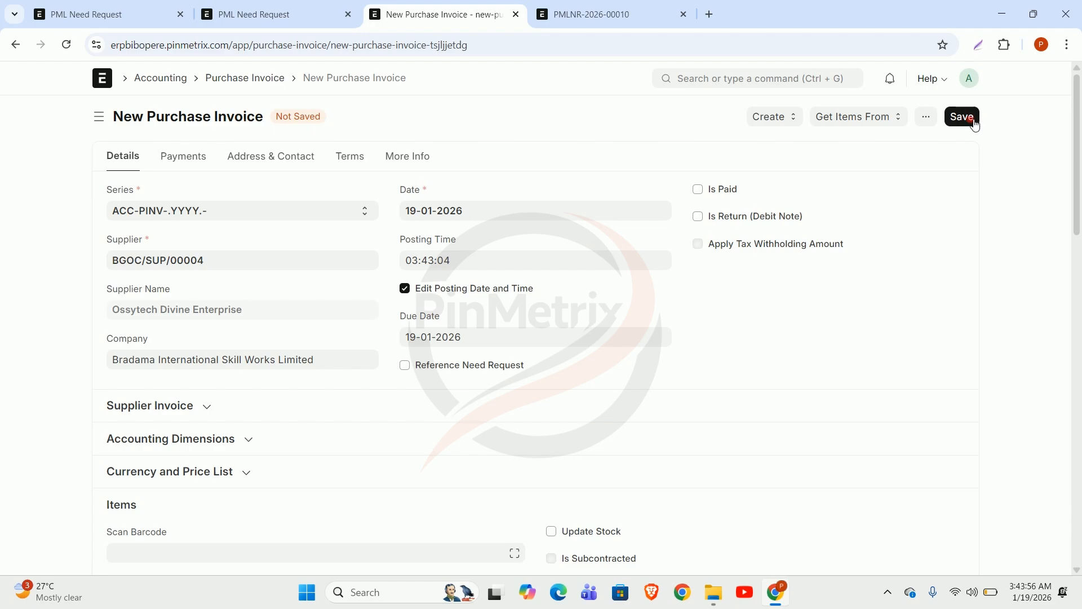
click(963, 116)
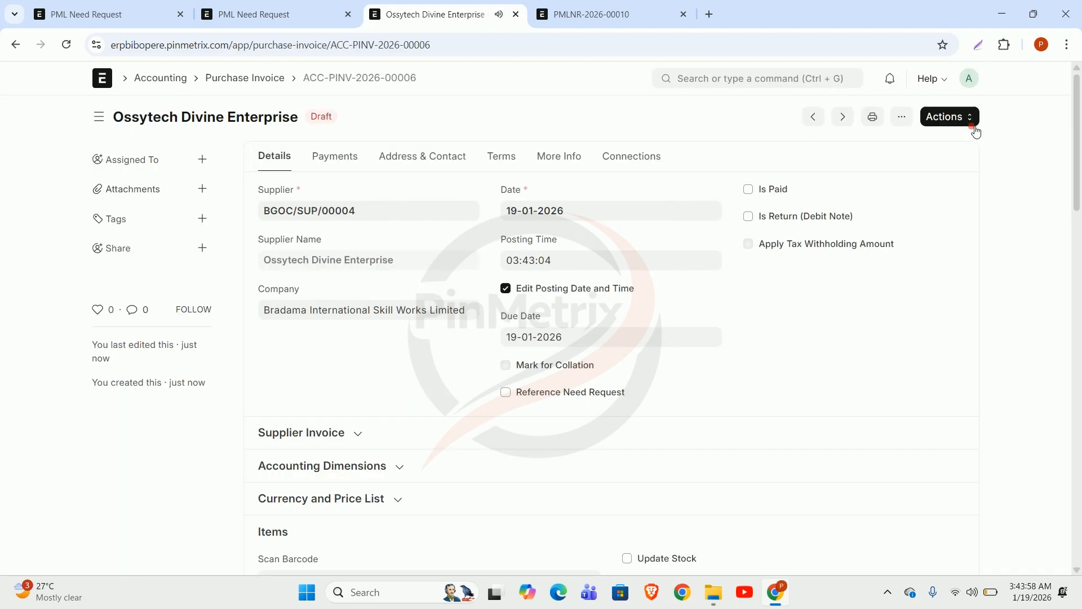
scroll(645, 314, down, 5)
scroll(645, 314, down, 5)
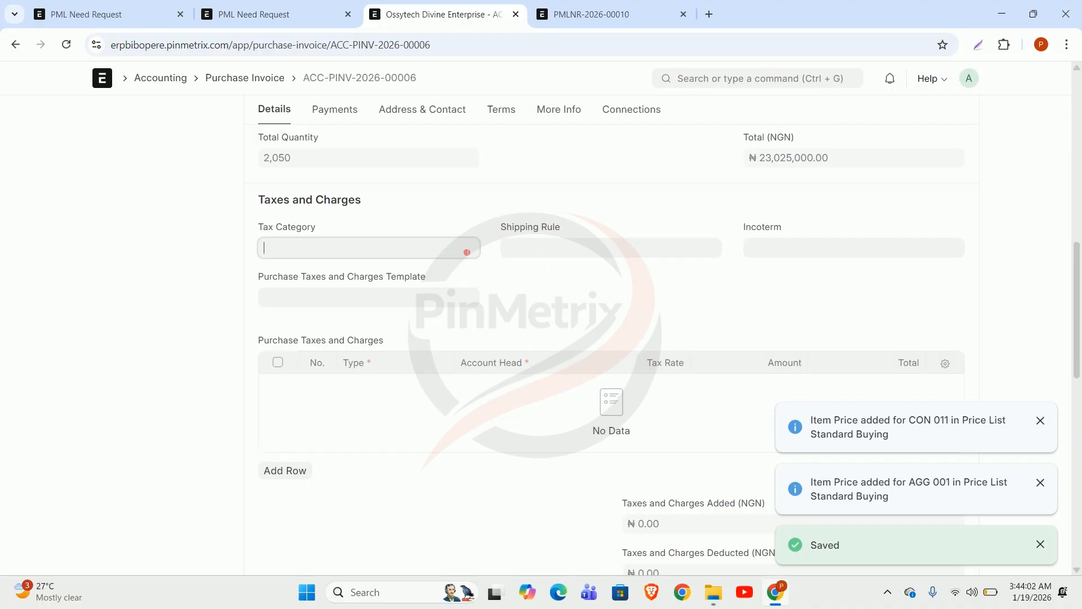
Apply the Nigeria Tax purchase taxes and charges template to the Ossytech Divine Enterprise invoice.
click(467, 252)
click(553, 283)
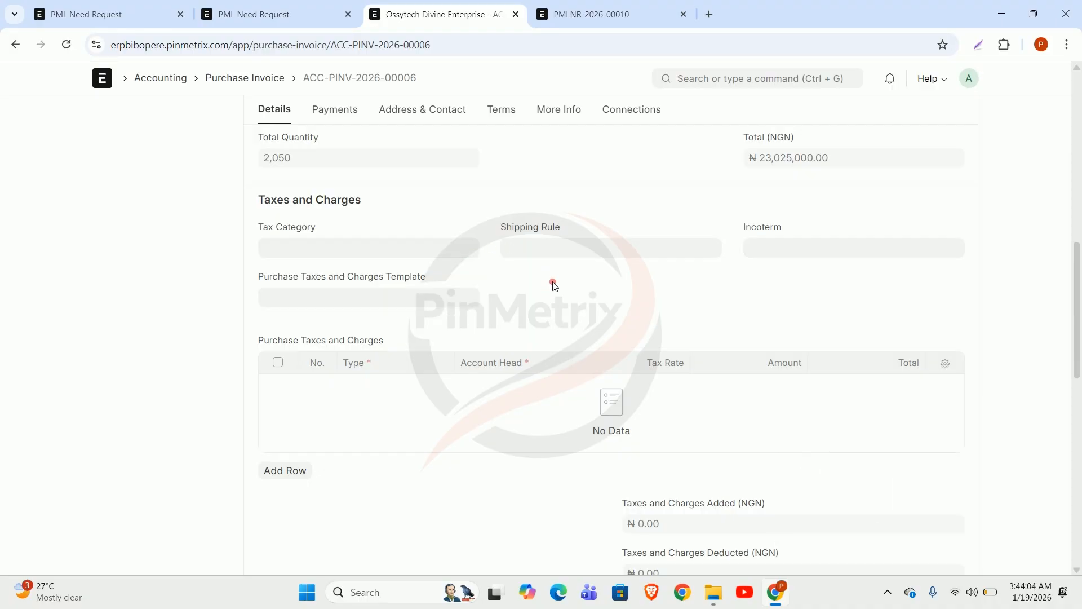
click(414, 297)
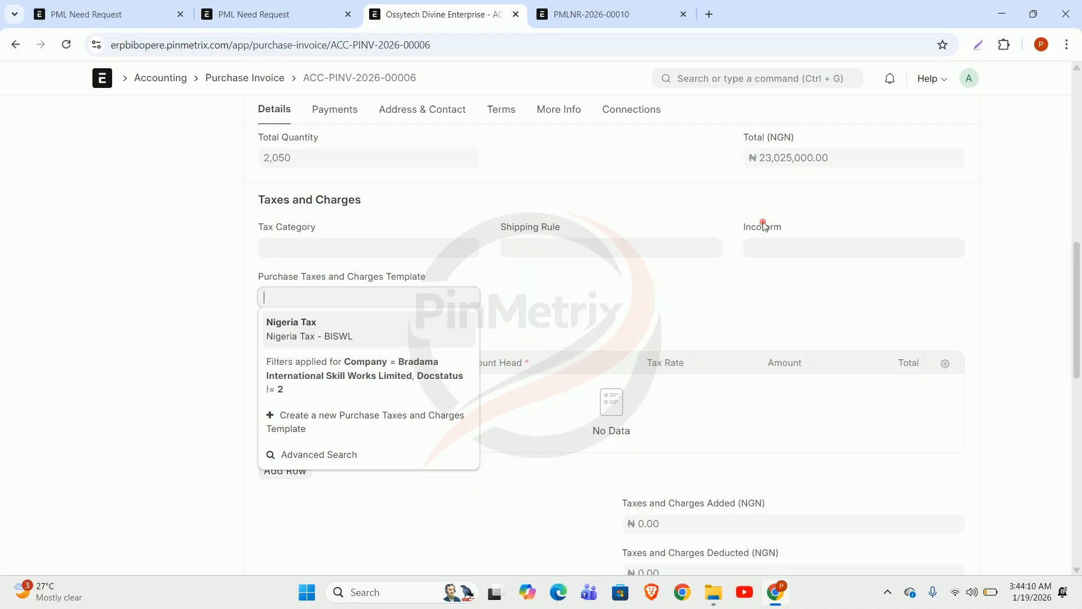
scroll(812, 231, up, 6)
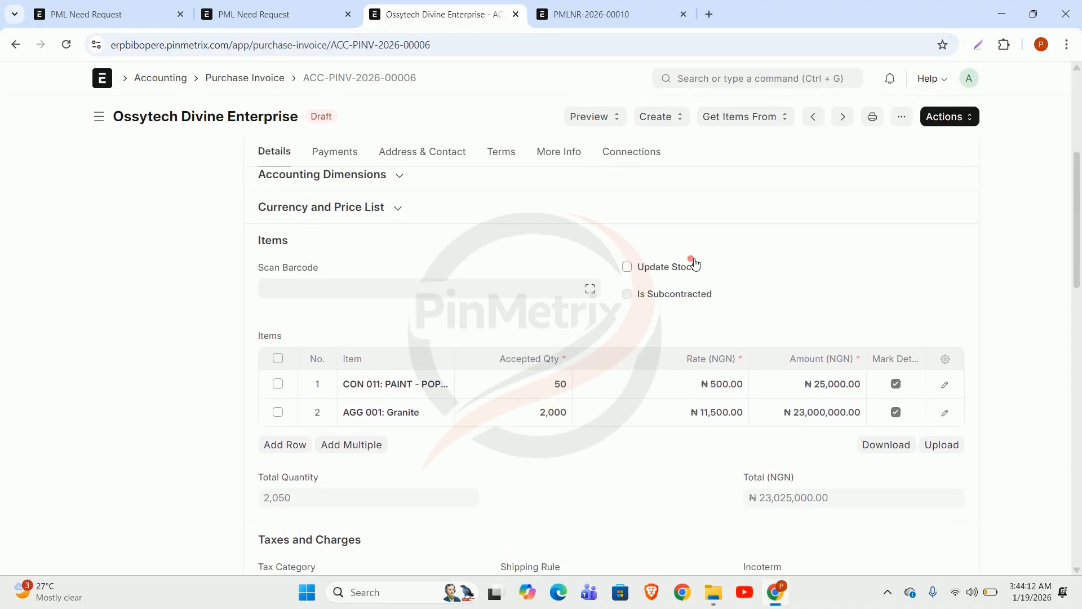
scroll(694, 264, up, 1)
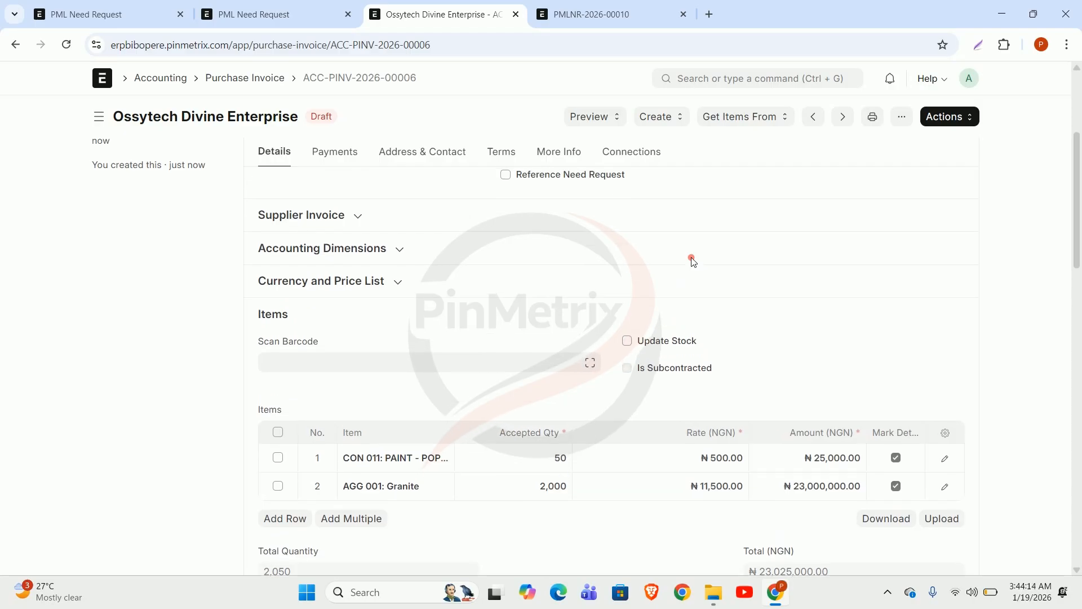
scroll(694, 261, down, 3)
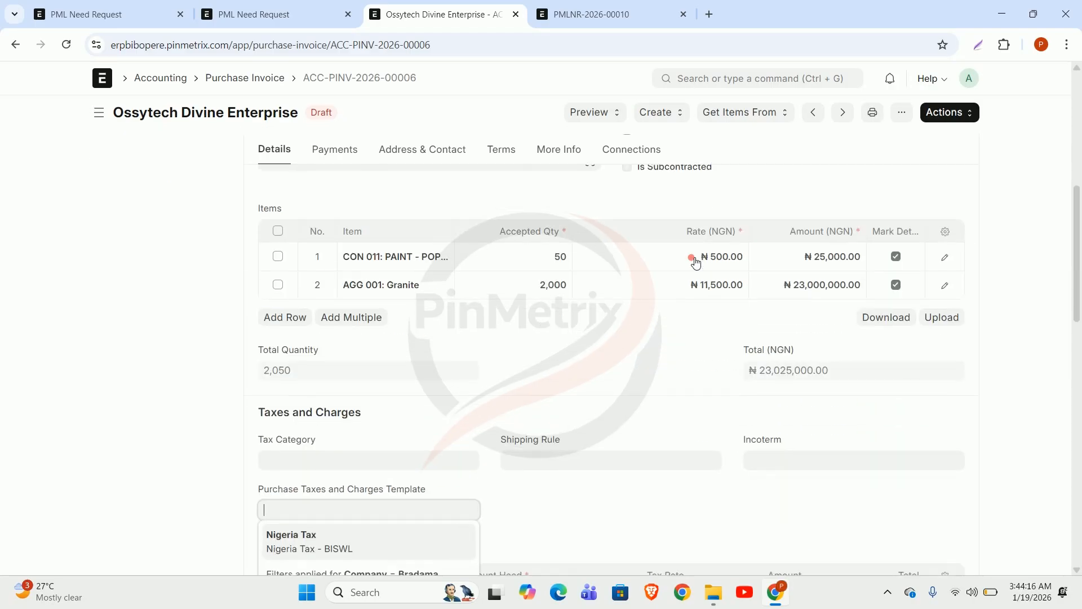
scroll(696, 262, down, 4)
click(341, 260)
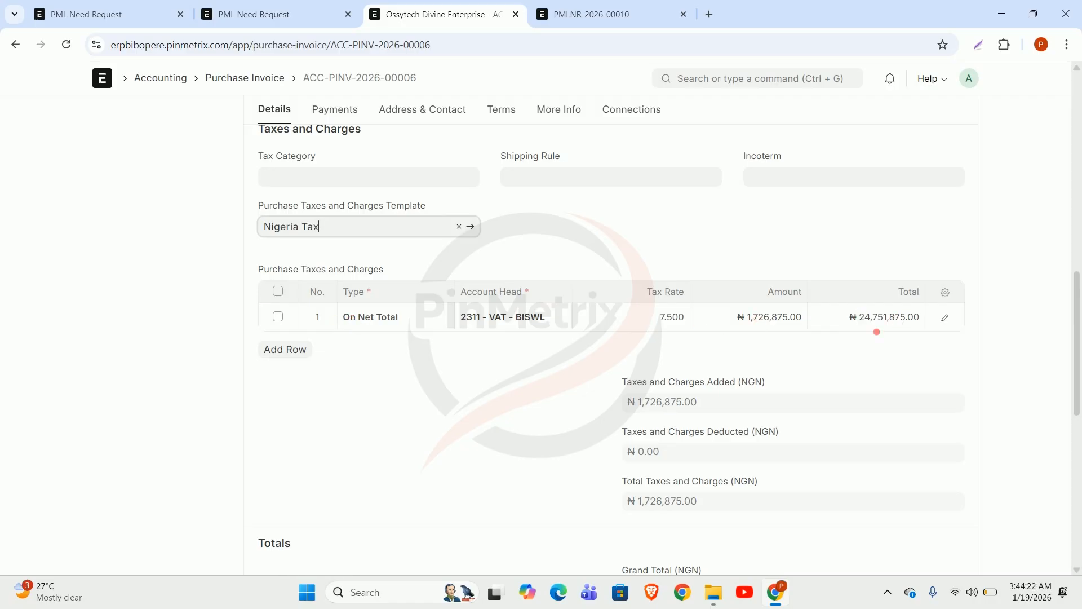
Review the invoice's VAT row and totals against the item amounts and save the invoice.
scroll(874, 335, up, 4)
scroll(871, 344, down, 2)
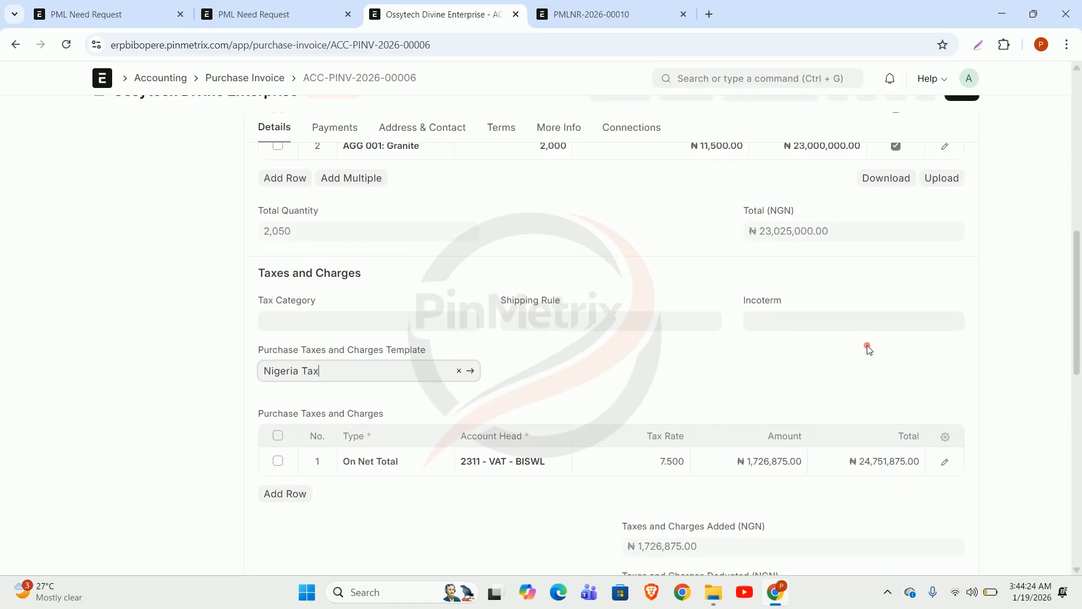
scroll(869, 347, down, 4)
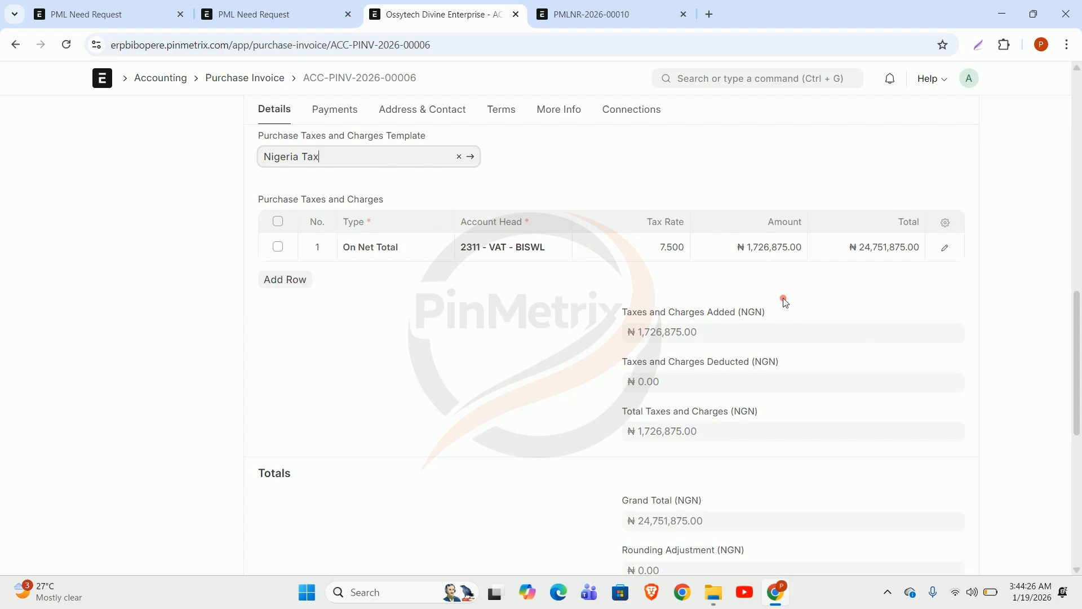
scroll(785, 343, down, 5)
scroll(786, 350, up, 5)
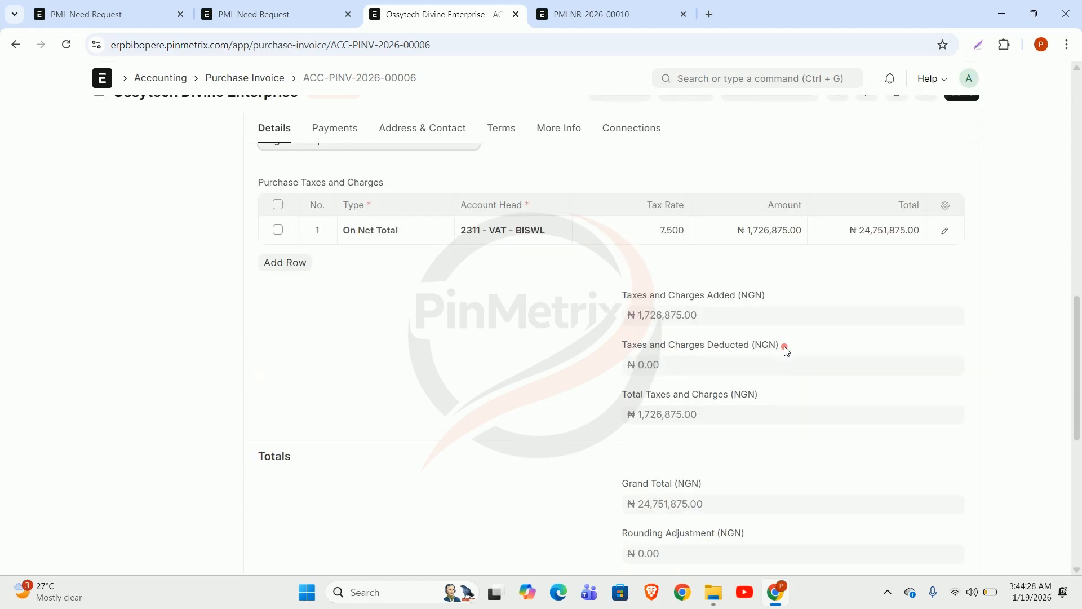
scroll(785, 349, up, 6)
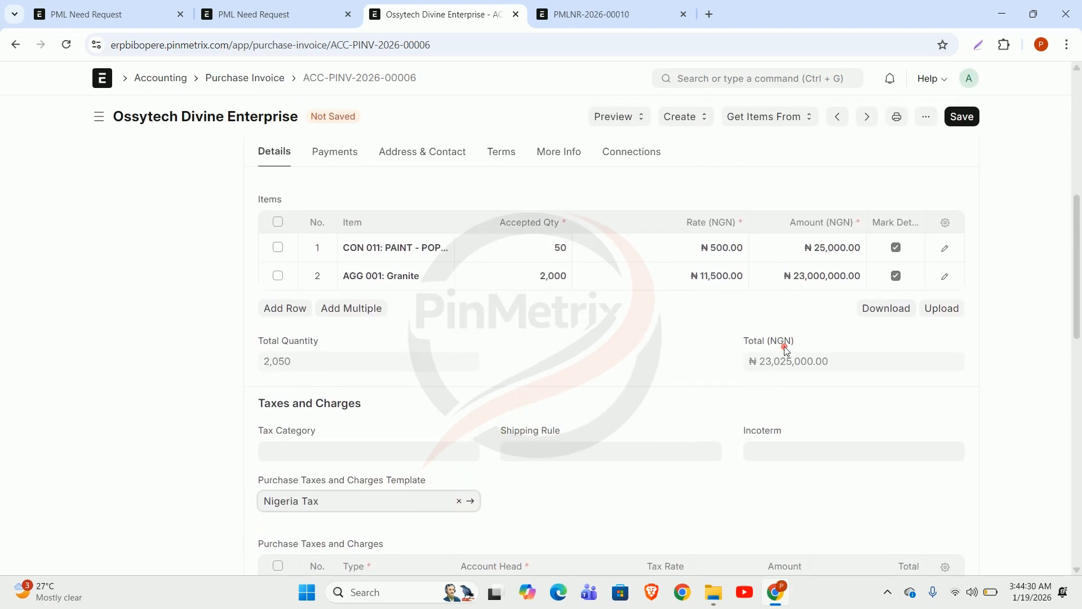
scroll(785, 347, up, 2)
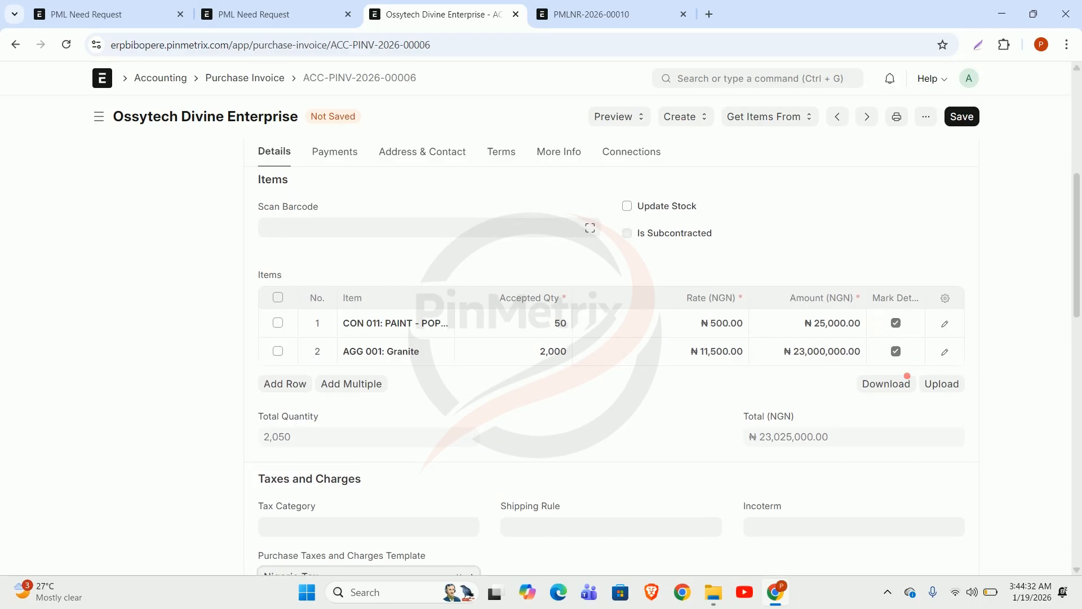
scroll(616, 344, up, 4)
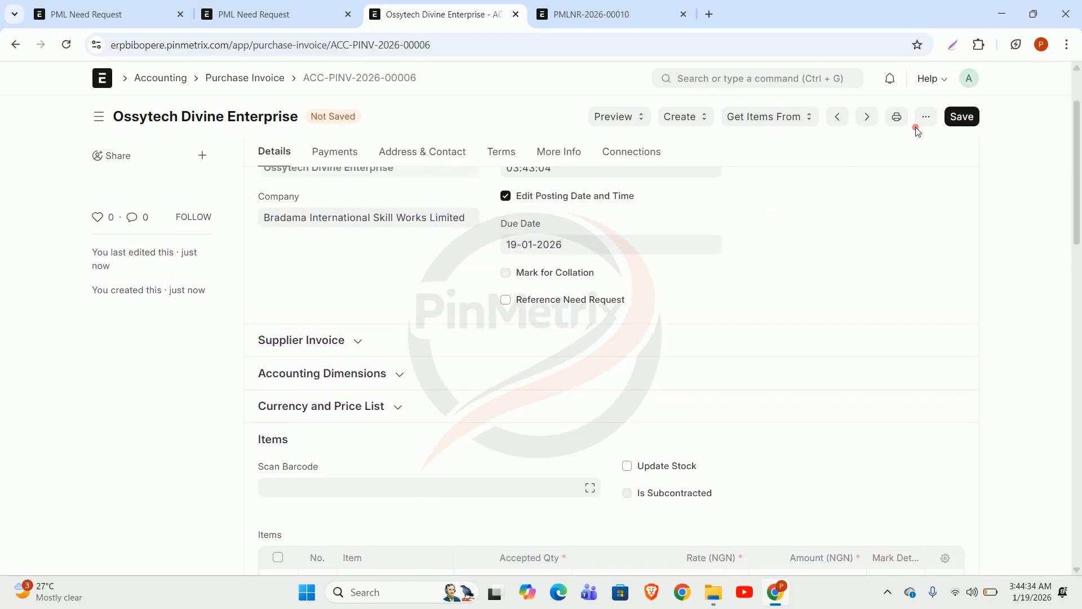
click(974, 125)
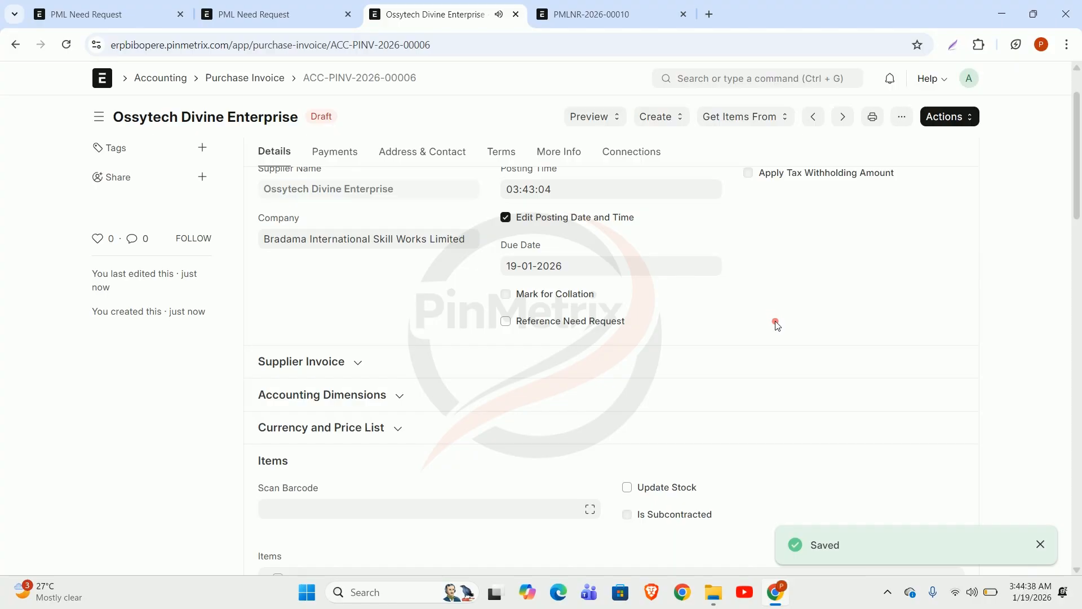
Examine the saved invoice's items, payments and address sections, and its Mark for Collation status in the purchase invoice list and the invoice details.
scroll(775, 319, down, 3)
scroll(780, 330, down, 3)
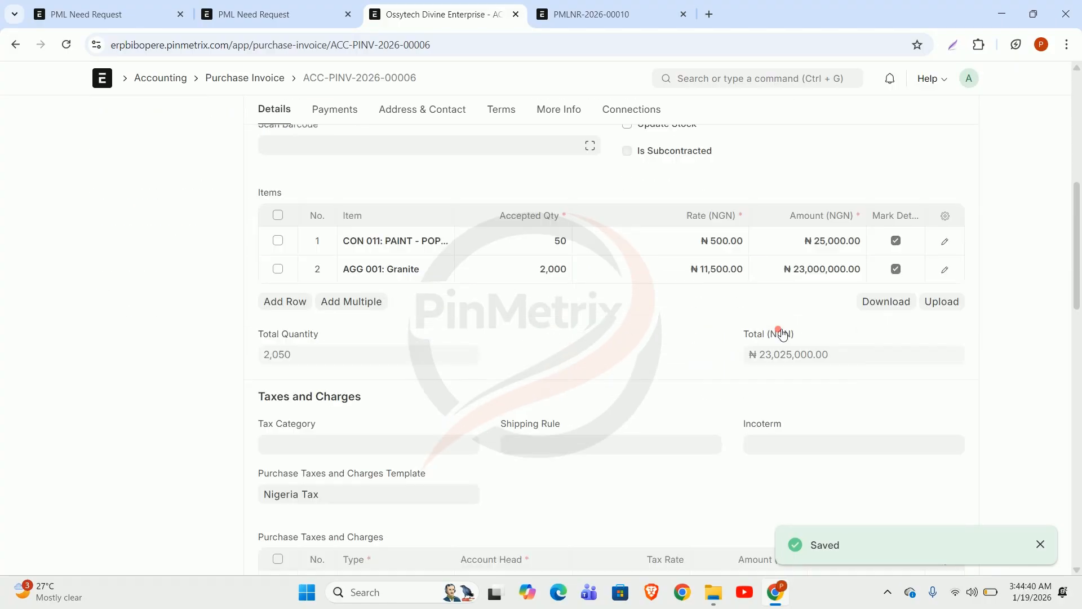
scroll(282, 285, up, 8)
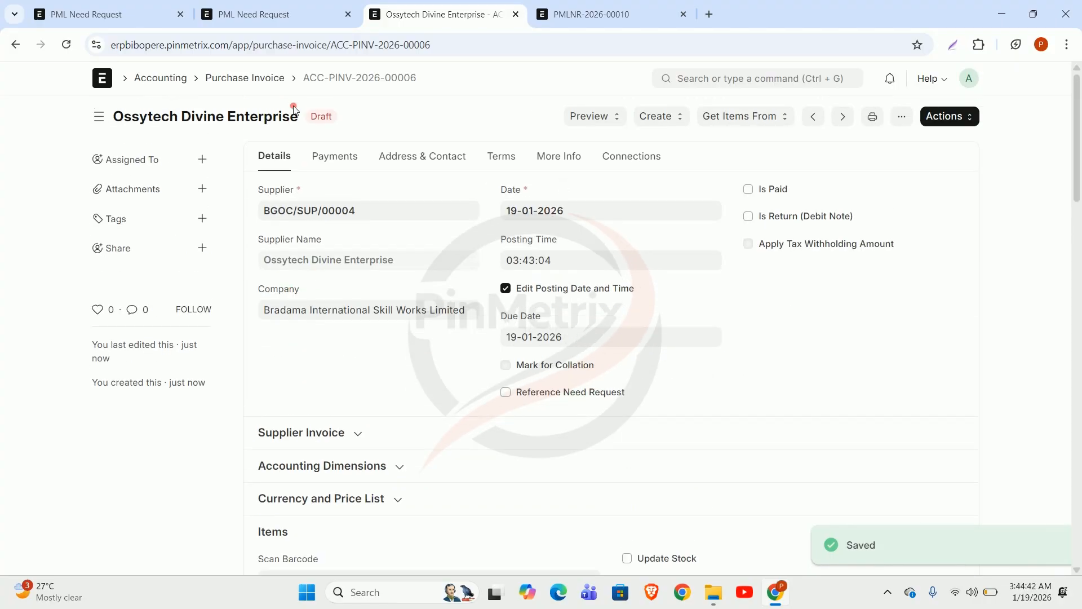
click(331, 154)
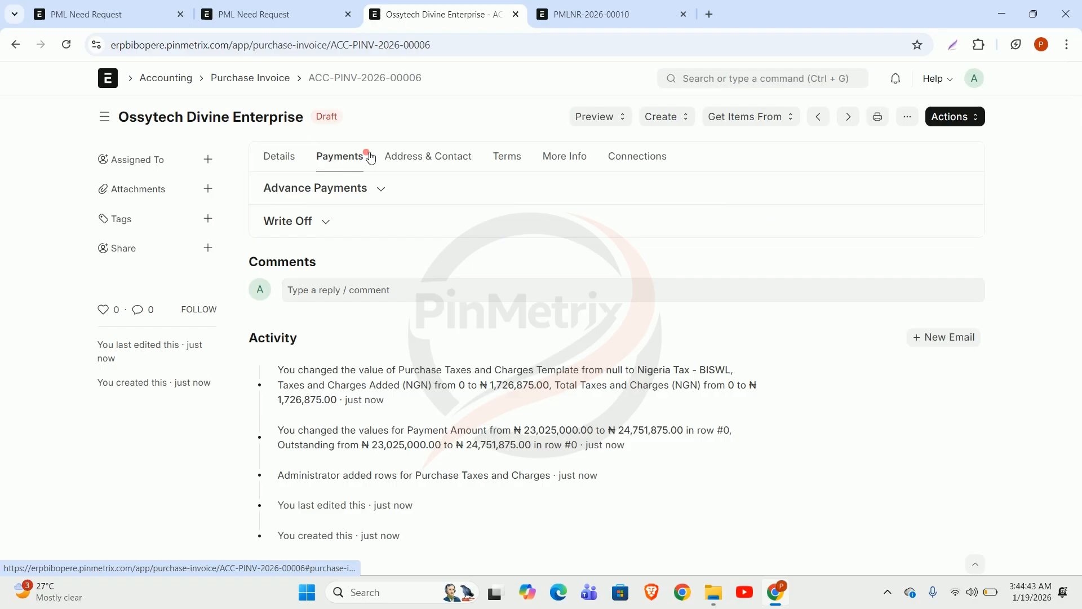
click(426, 158)
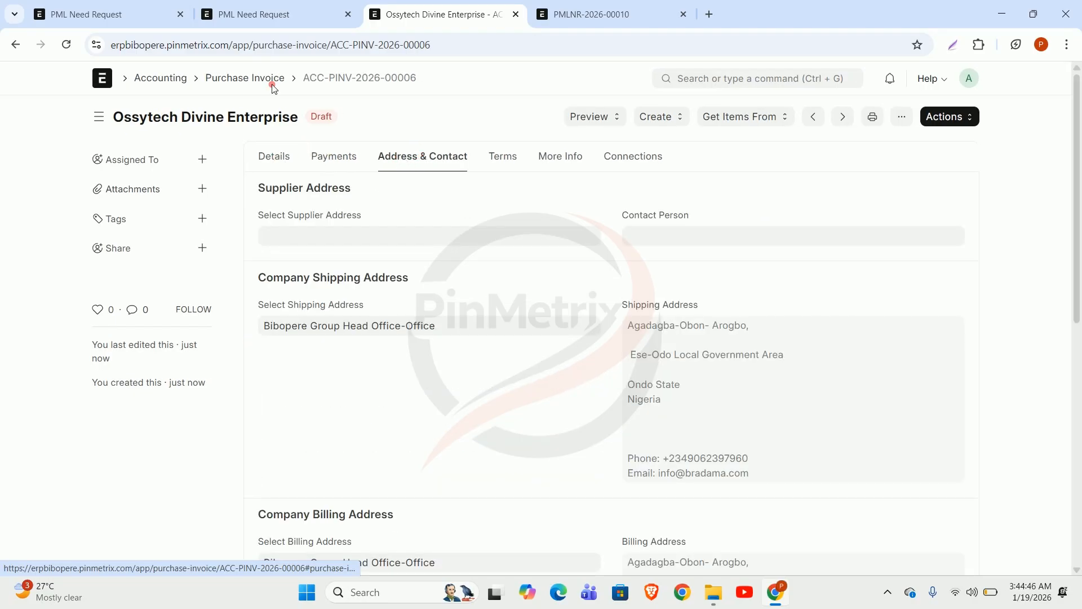
click(272, 85)
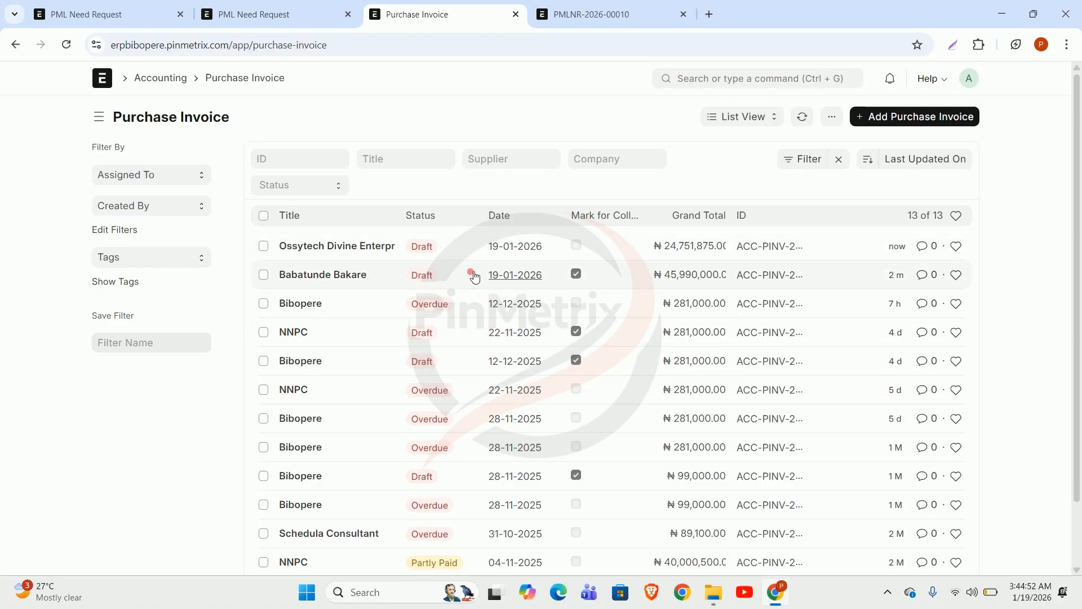
click(339, 248)
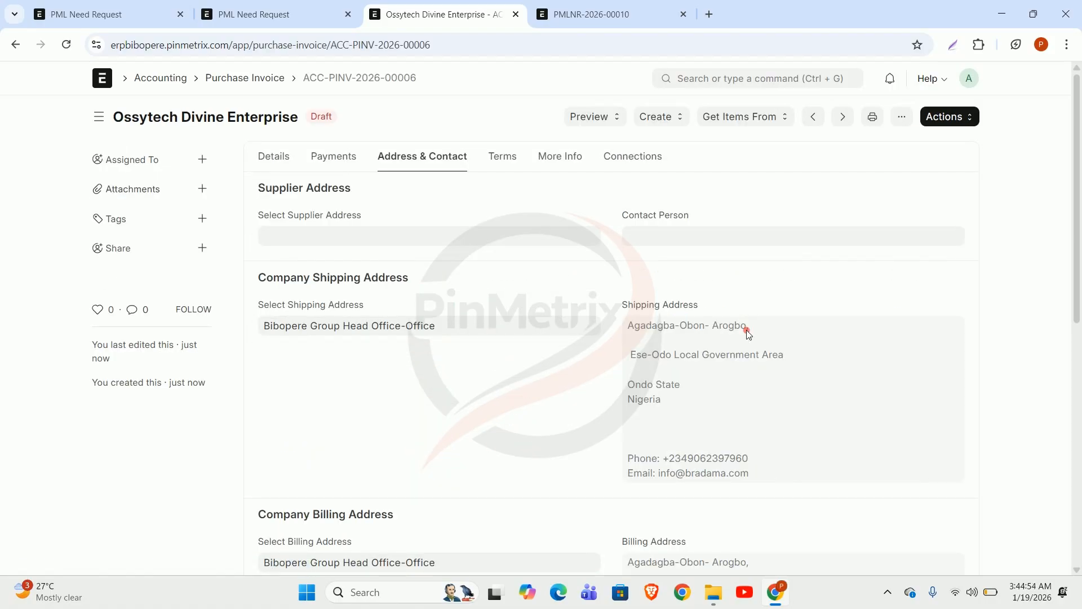
click(273, 155)
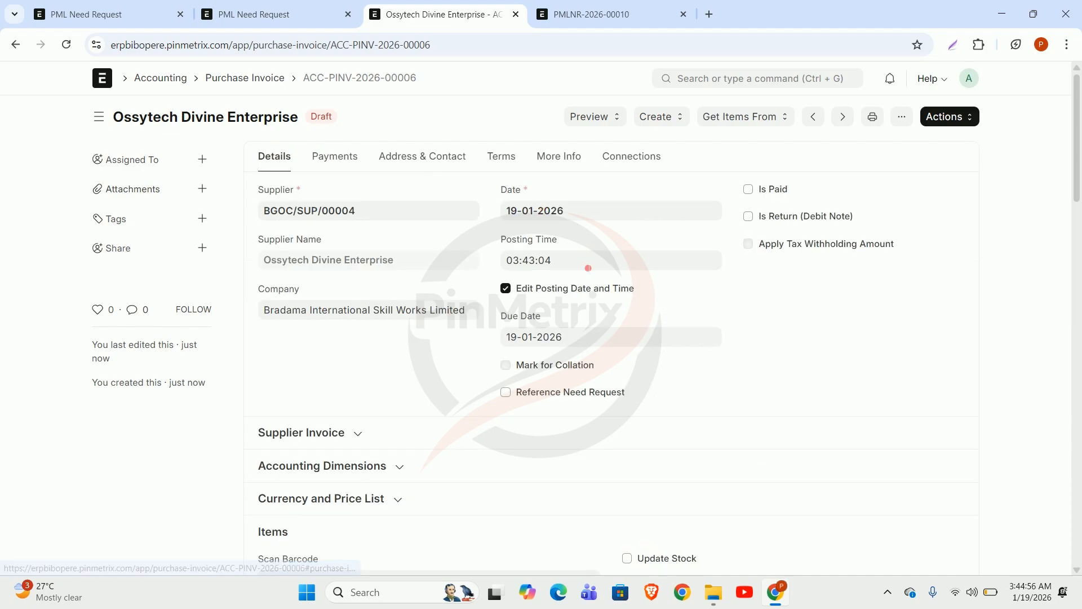
scroll(526, 238, down, 3)
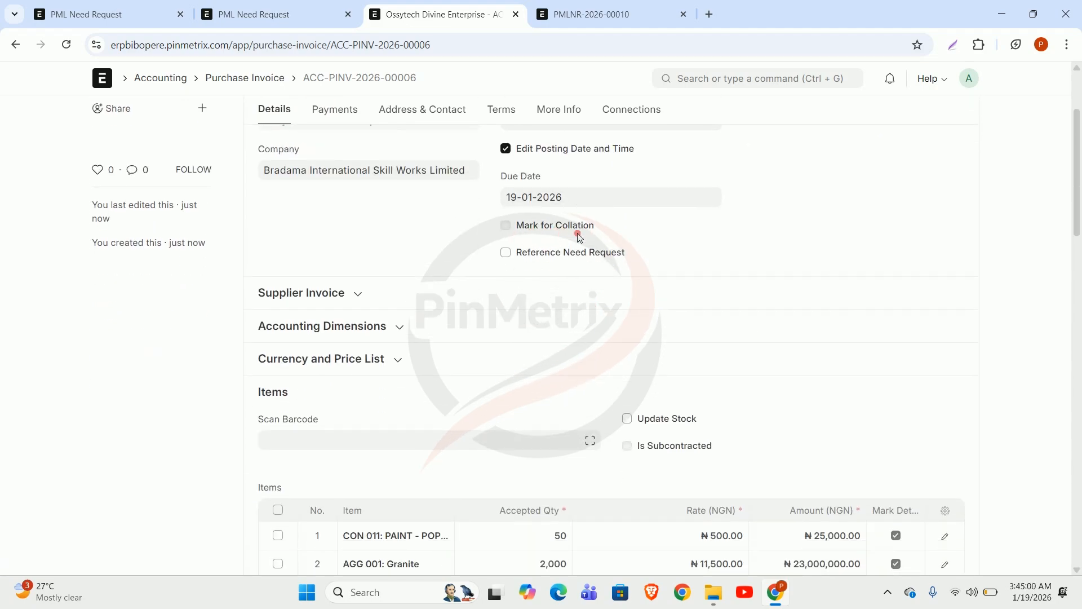
scroll(719, 281, up, 3)
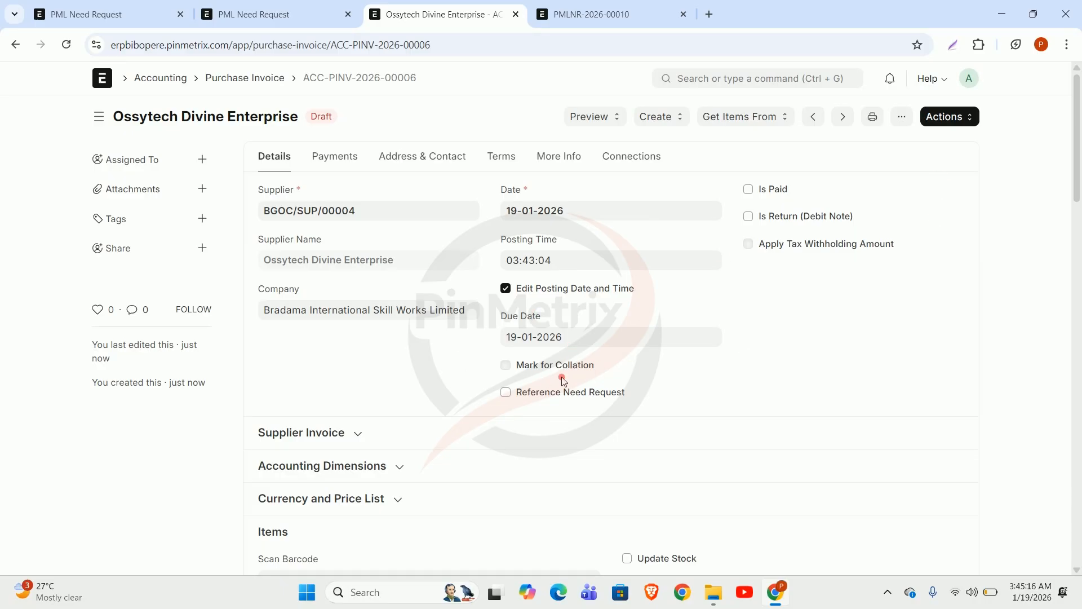
Make a request for payment for the Ossytech Divine Enterprise invoice and check its Mark for Collation status in the purchase invoice list.
click(963, 120)
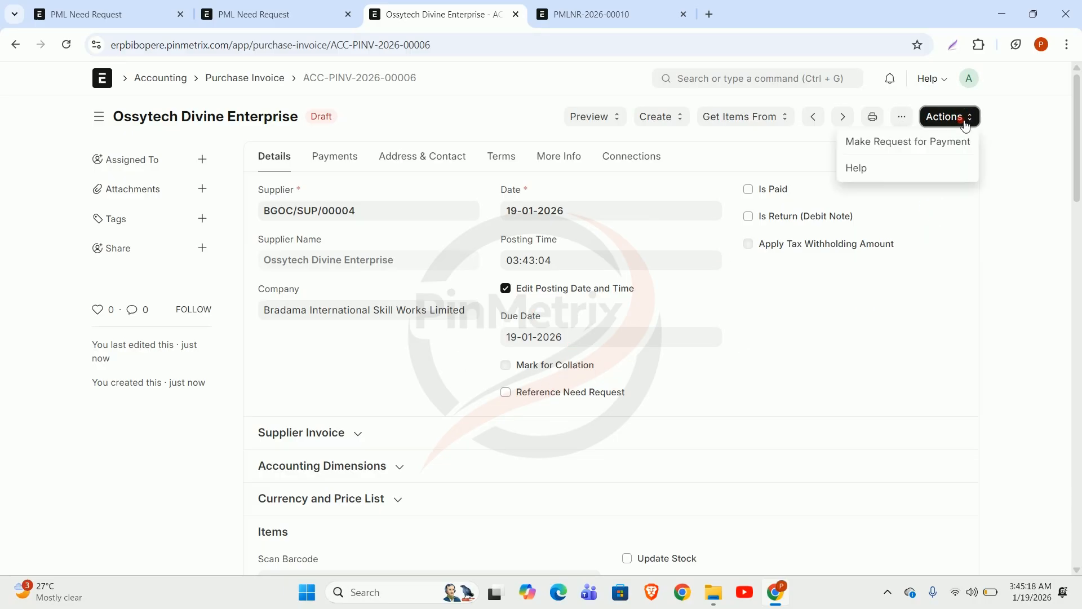
click(909, 146)
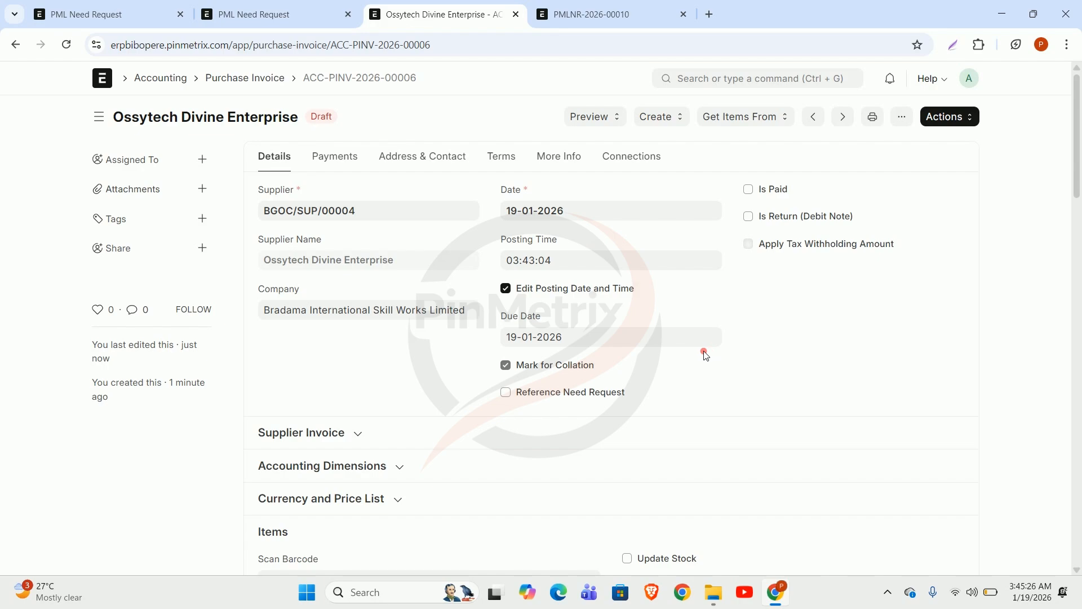
scroll(573, 332, down, 7)
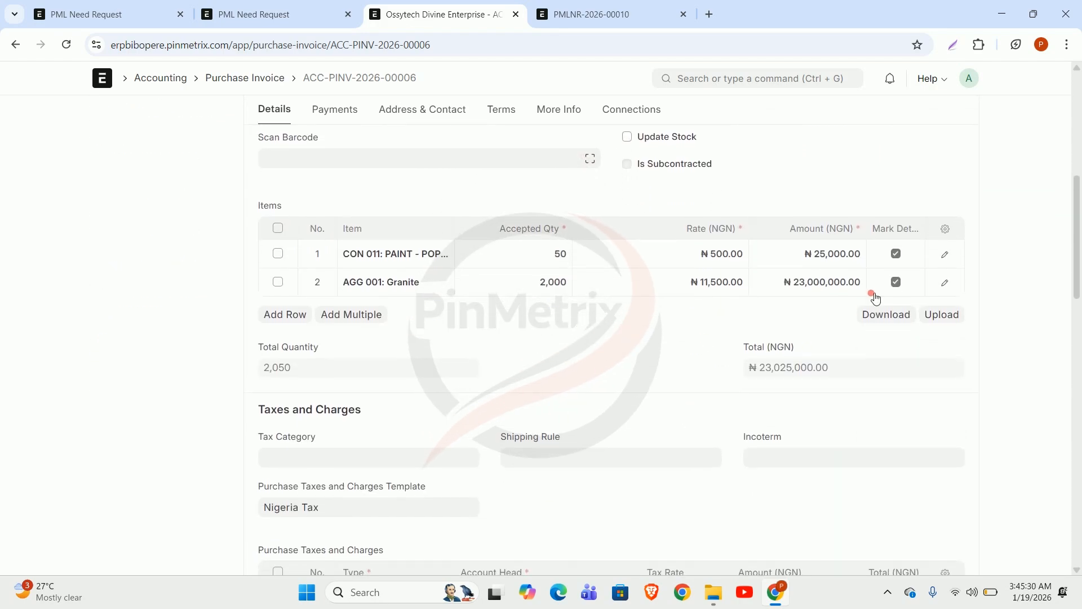
scroll(678, 285, up, 6)
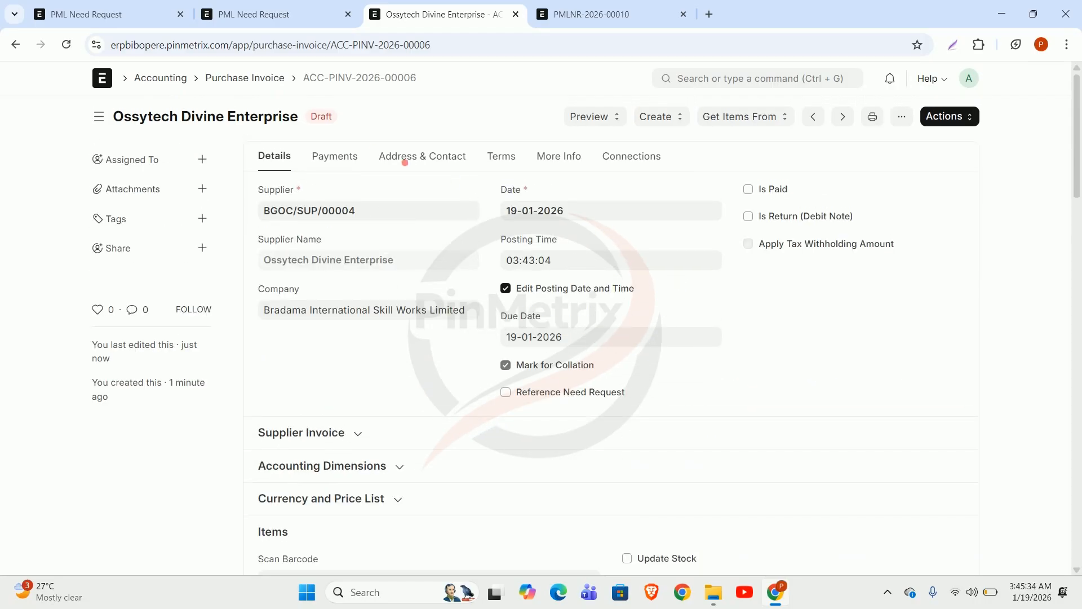
click(278, 79)
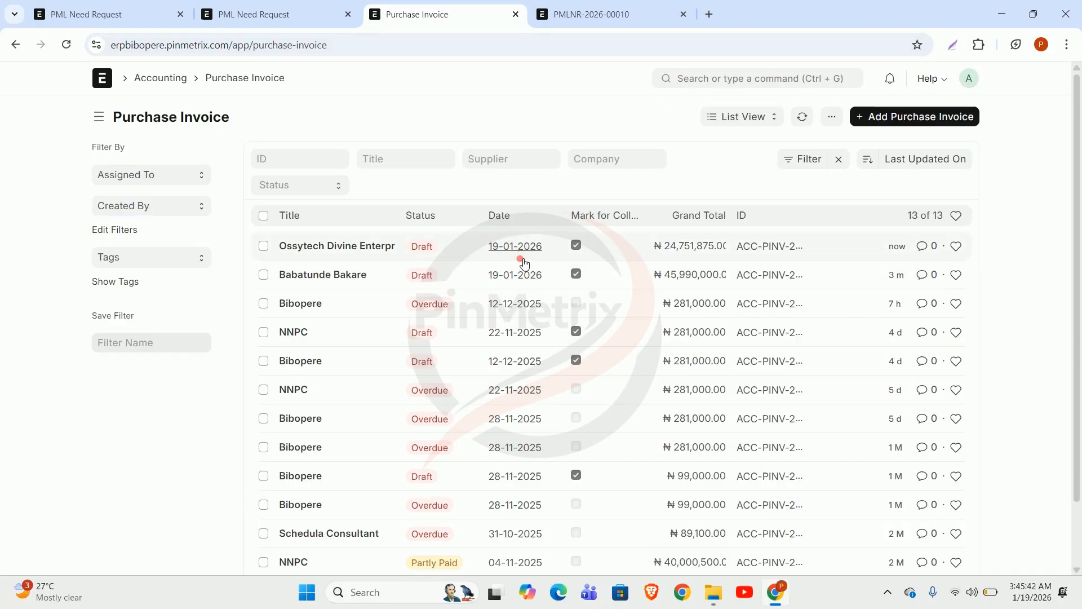
Search for "payment advice" from the PMLNR-2026-00010 need request, open the PML Payment Advice list and look over its records.
click(596, 12)
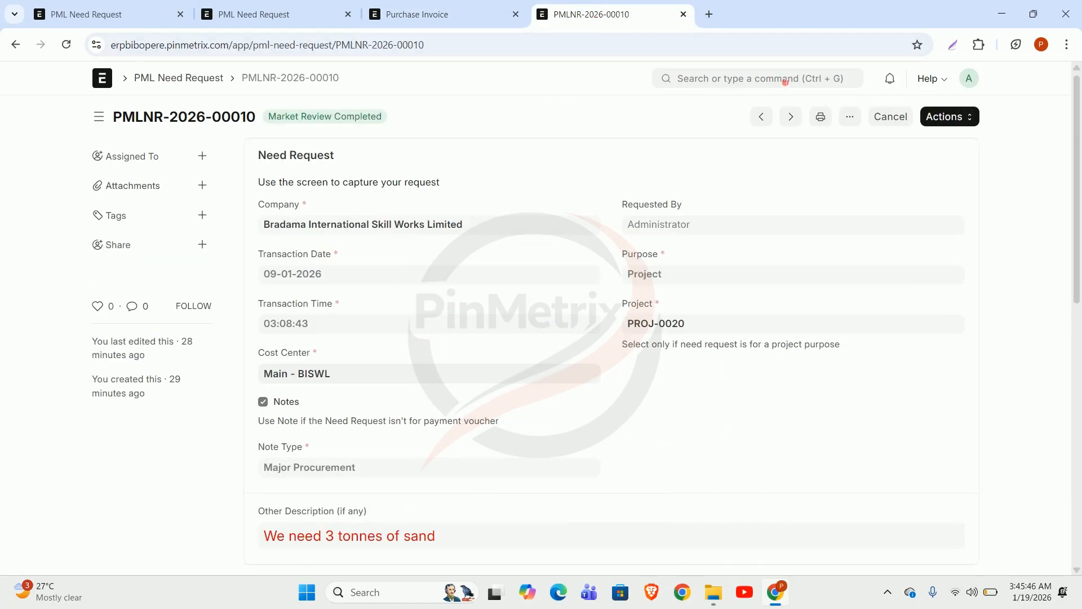
click(779, 82)
click(439, 12)
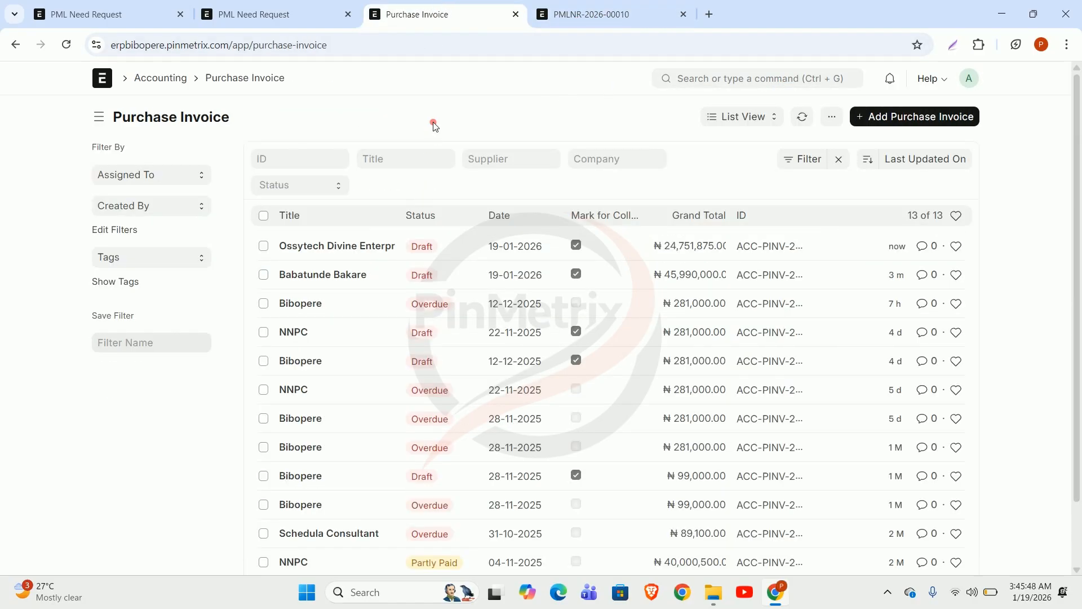
click(602, 11)
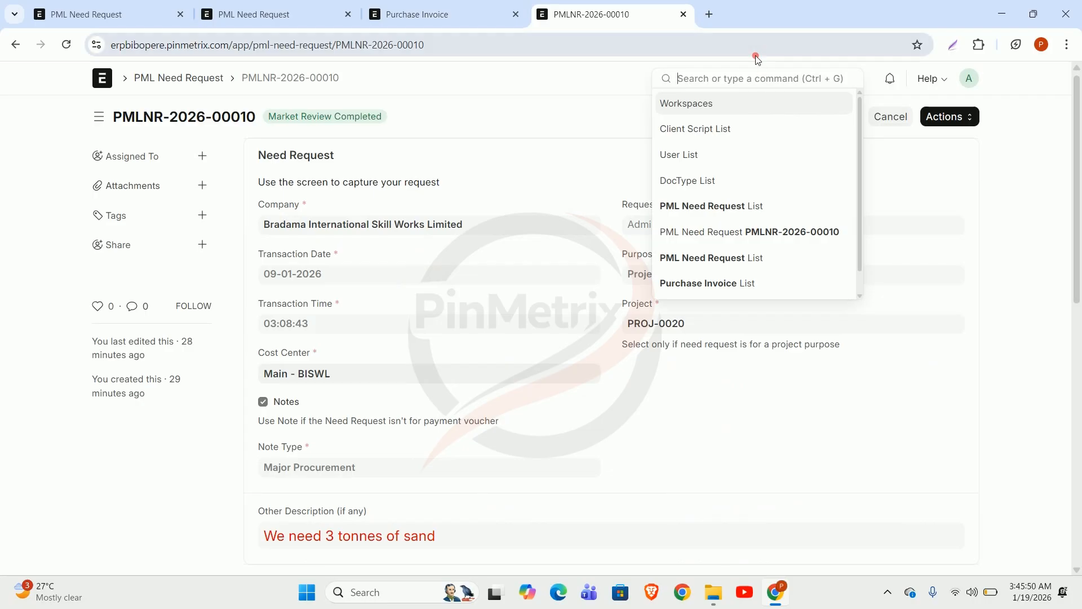
text(payme)
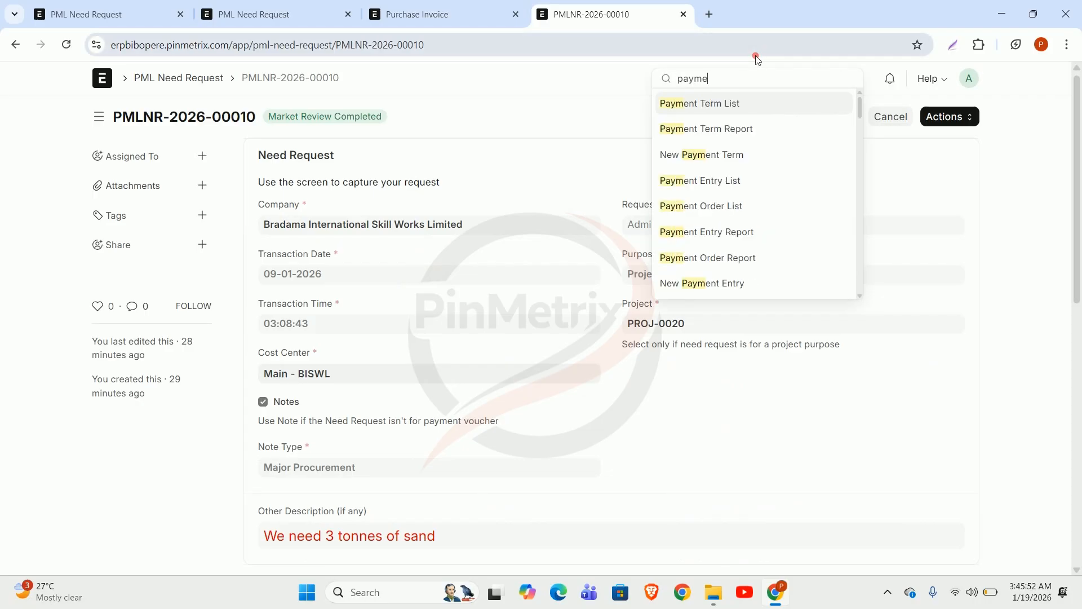
text(nt advice)
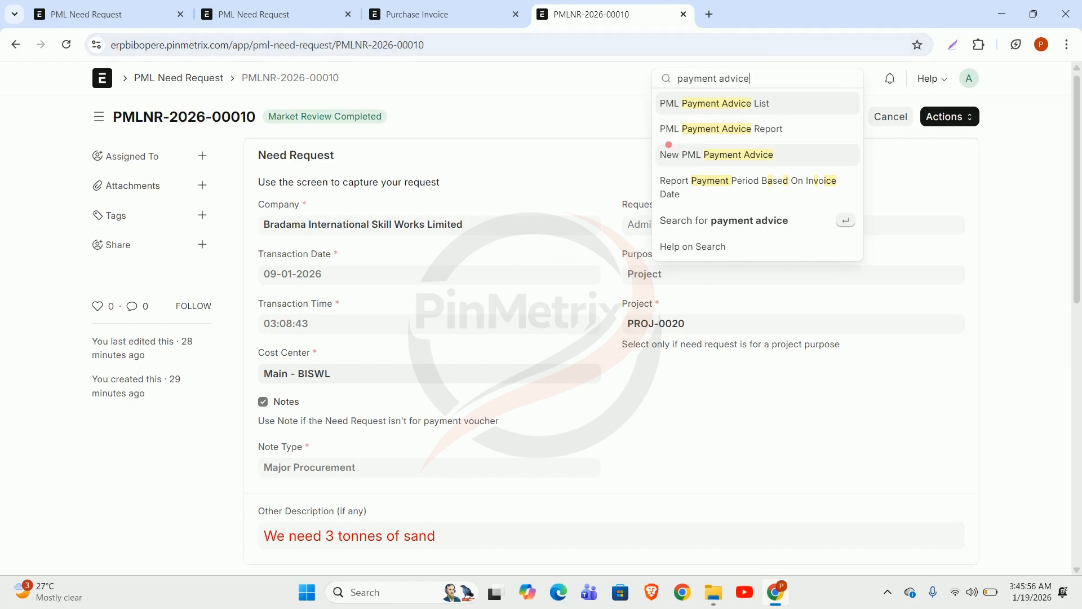
click(685, 106)
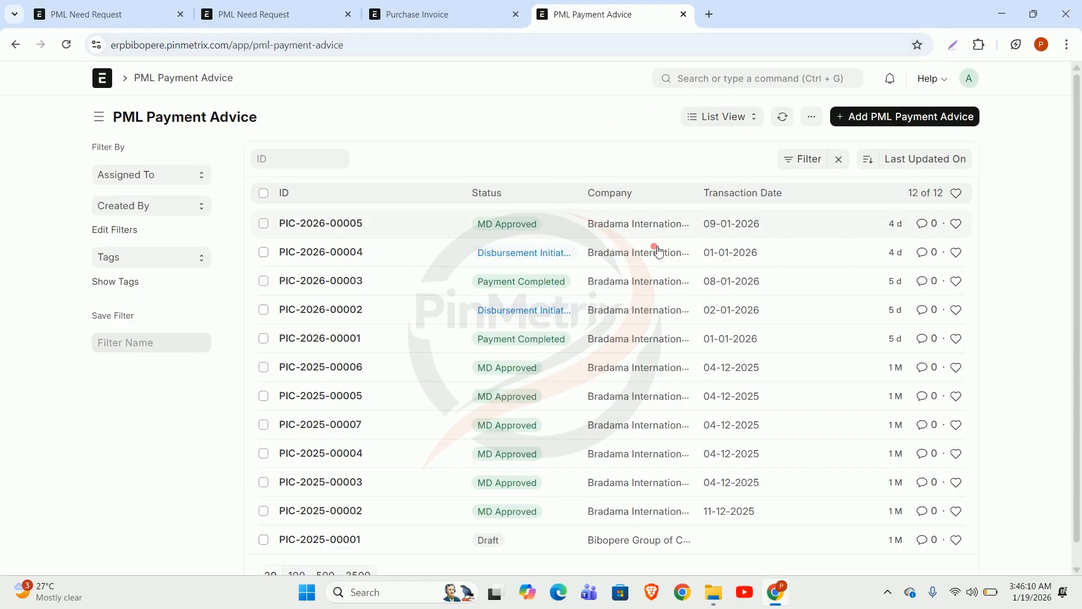
scroll(668, 251, down, 1)
scroll(755, 236, up, 1)
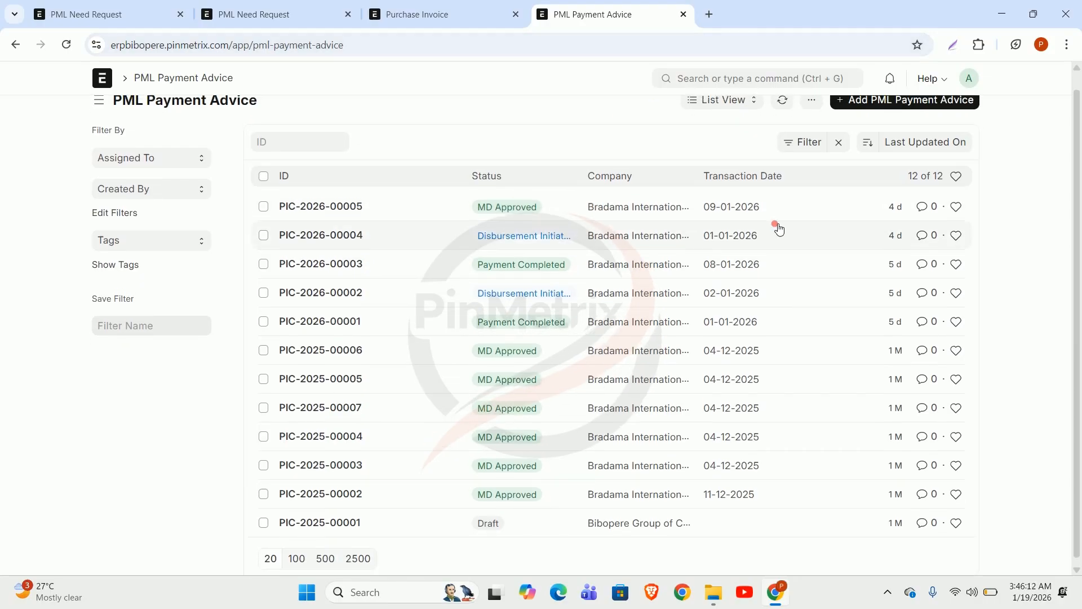
scroll(615, 248, down, 1)
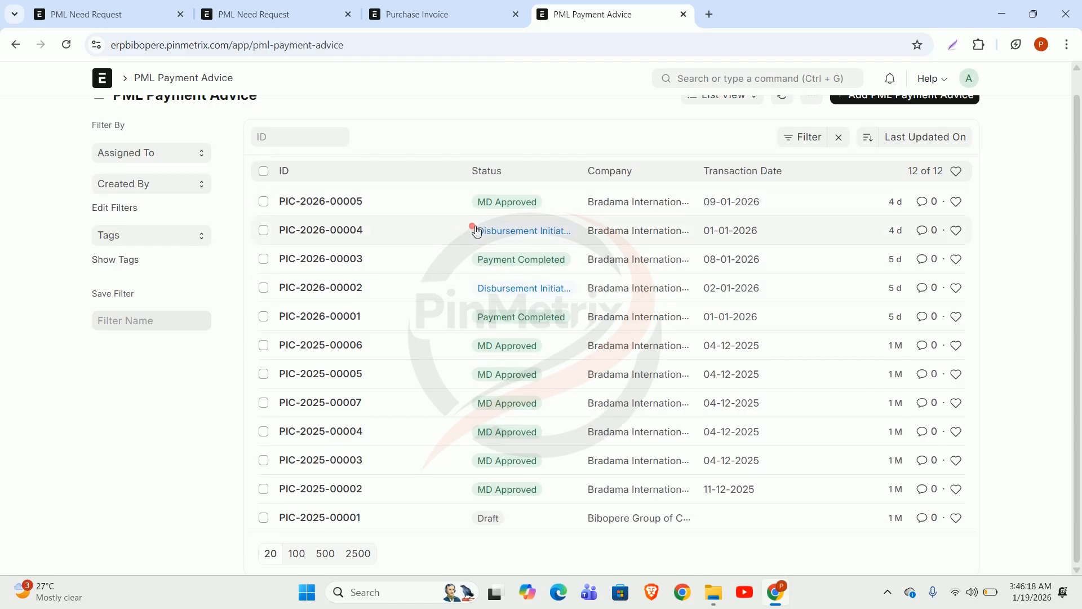
Create a new PML Payment Advice and set its transaction date to 23-01-2026.
scroll(472, 236, up, 1)
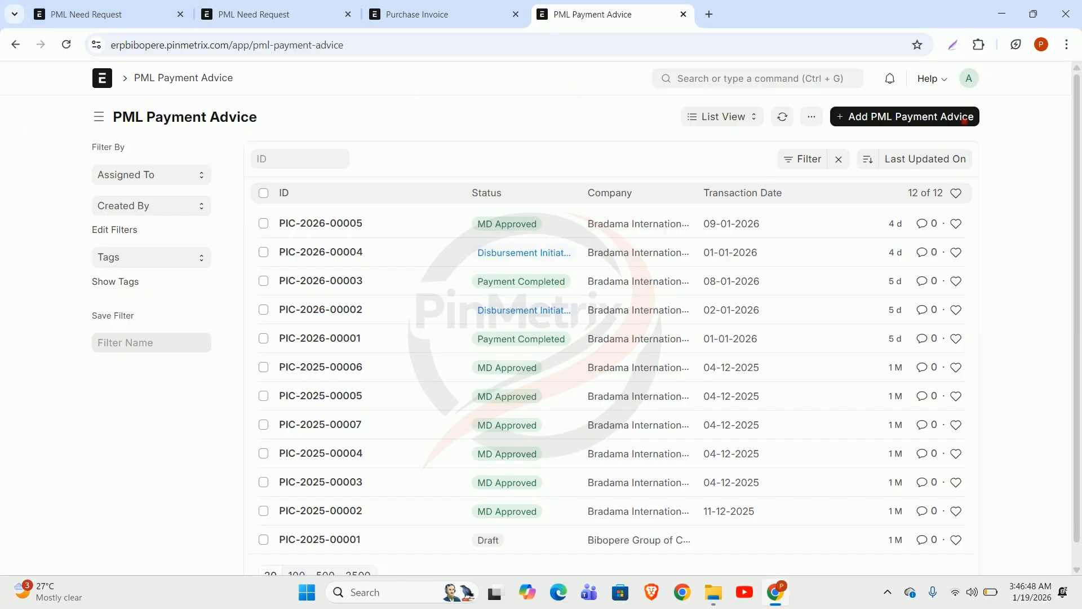
click(868, 113)
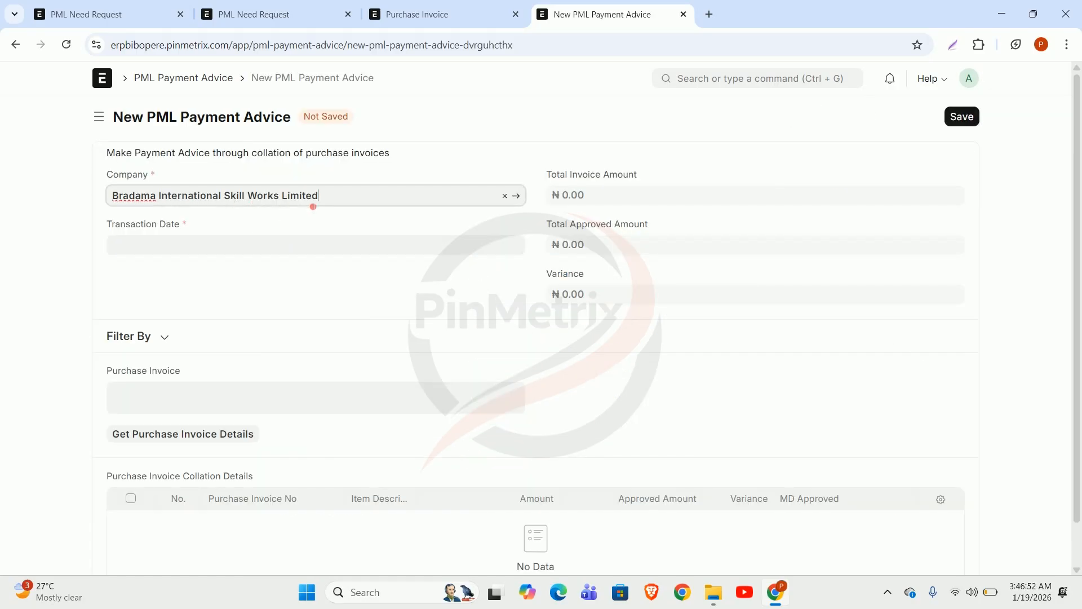
click(352, 248)
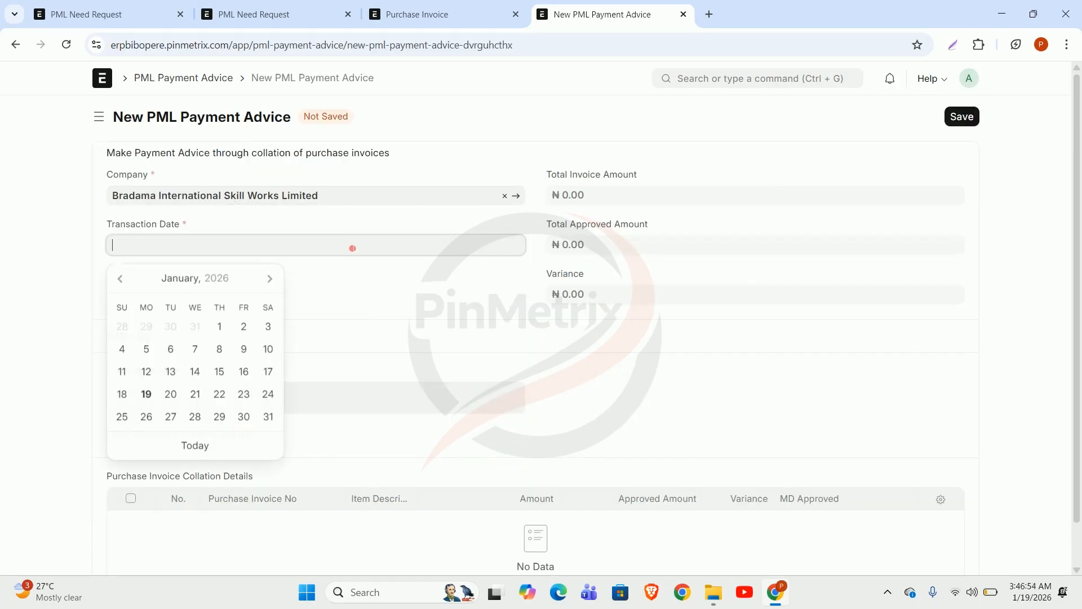
click(241, 394)
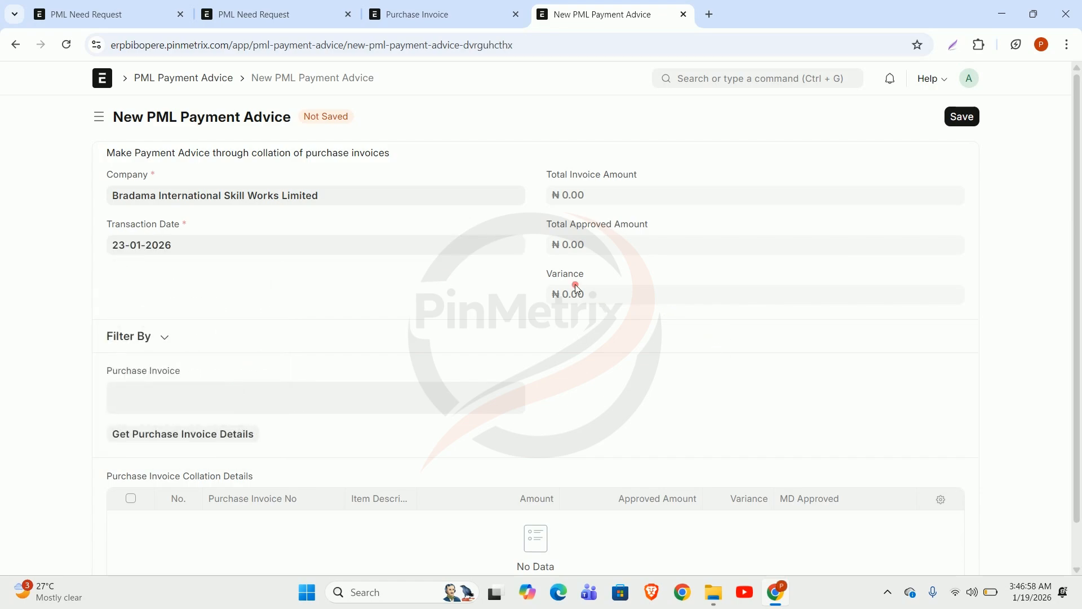
Filter the payment advice's purchase invoices by a start date of 01-01-2026 and an end date of 31-01-2026.
scroll(471, 380, down, 1)
scroll(432, 302, up, 1)
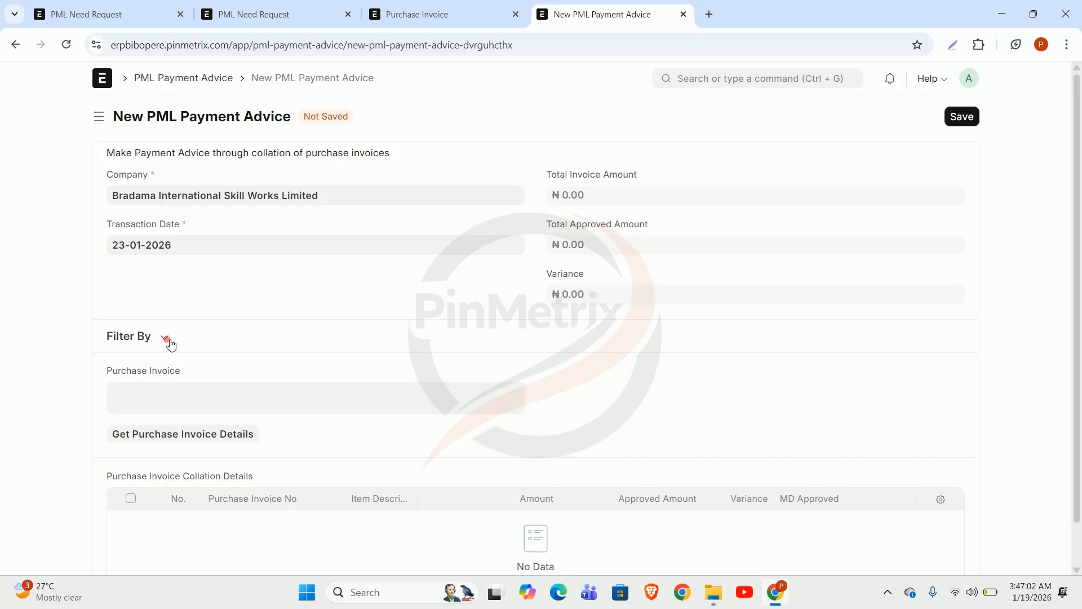
click(165, 338)
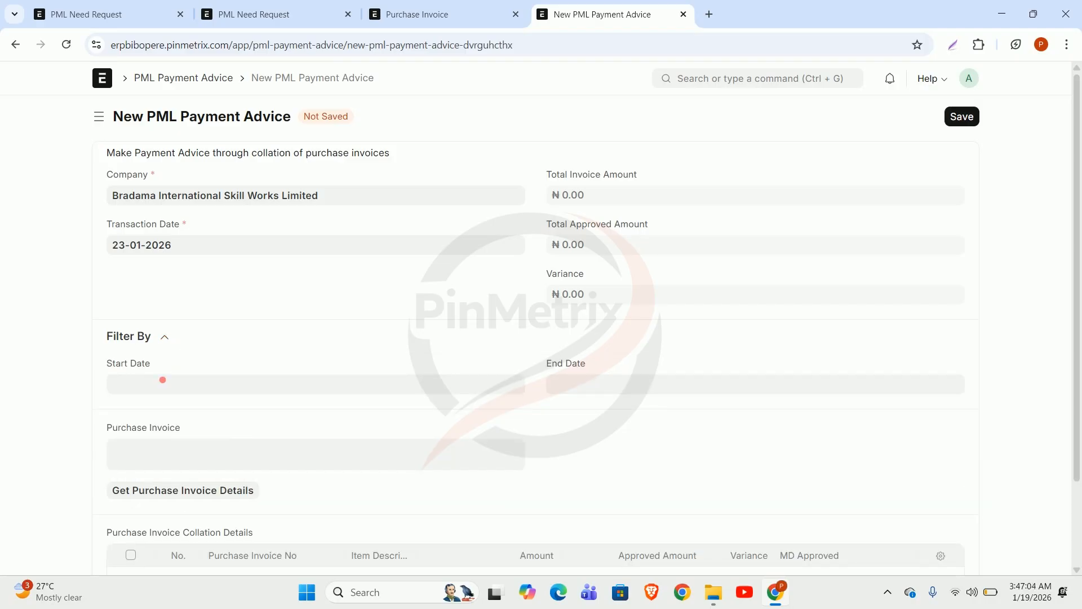
click(218, 394)
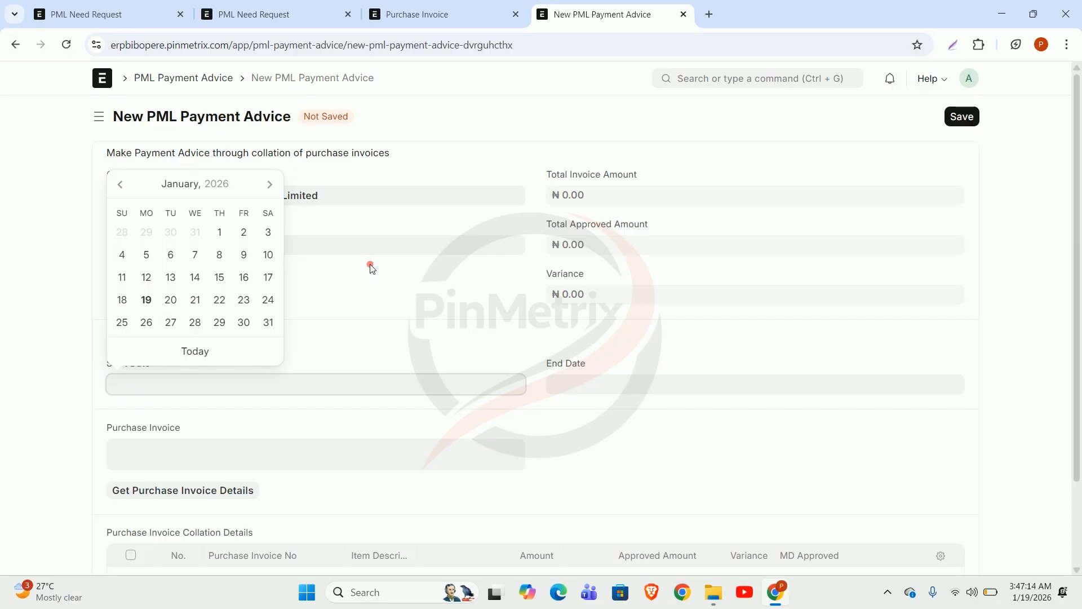
click(219, 232)
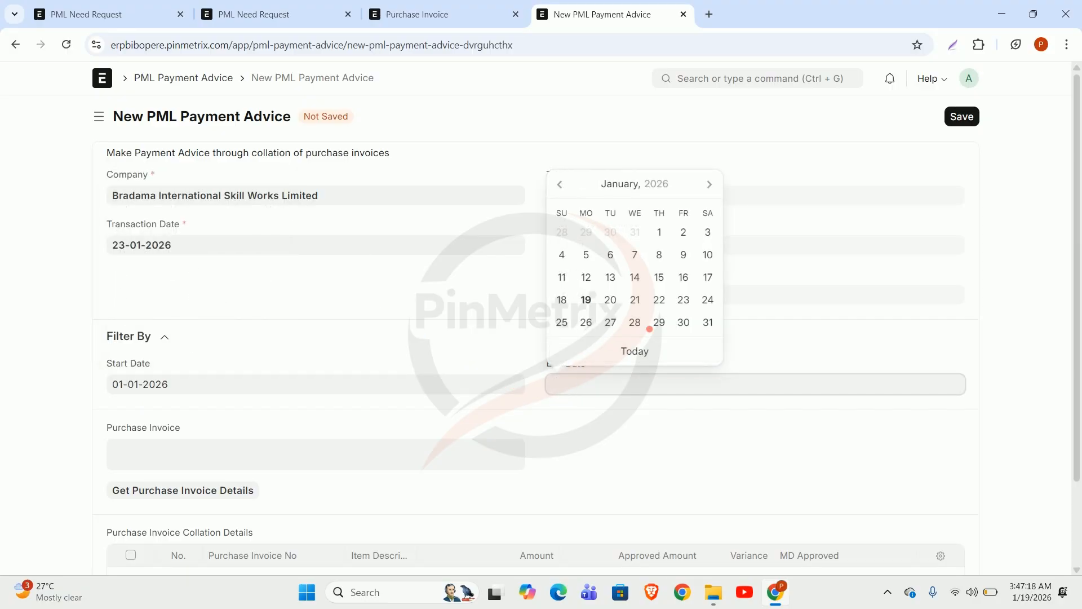
click(708, 322)
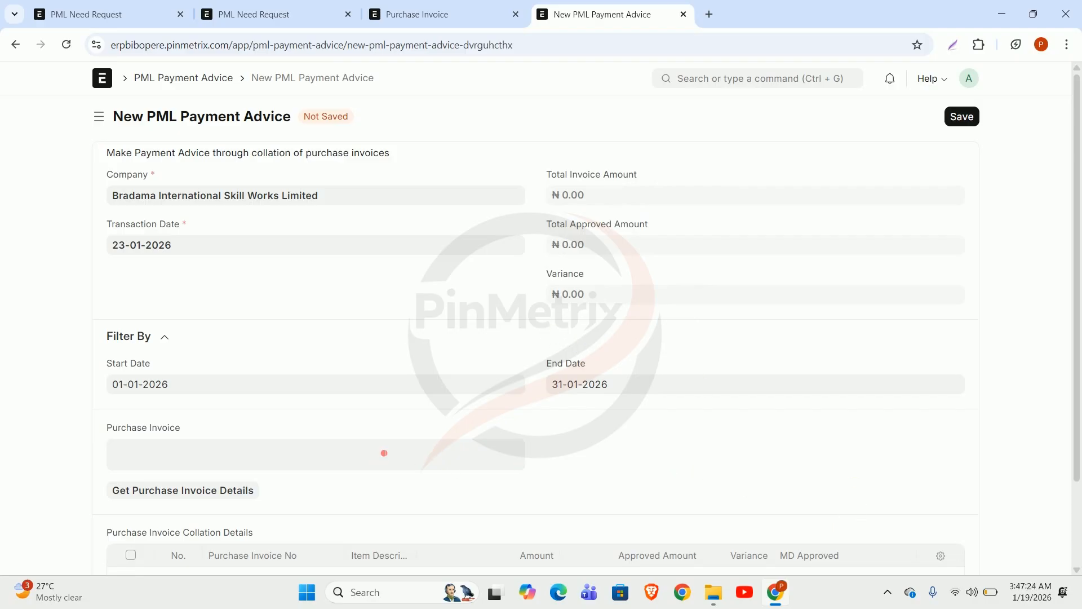
Choose purchase invoices ACC-PINV-2026-00005 and ACC-PINV-2026-00006 for the payment advice.
click(384, 460)
scroll(392, 412, down, 2)
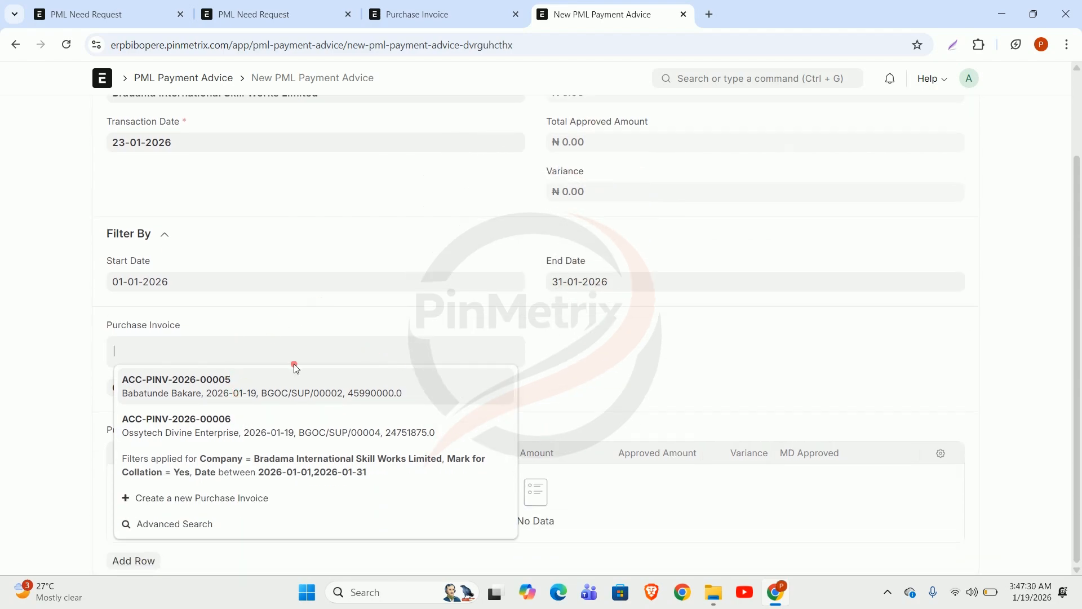
scroll(328, 288, up, 2)
scroll(327, 301, down, 2)
click(218, 387)
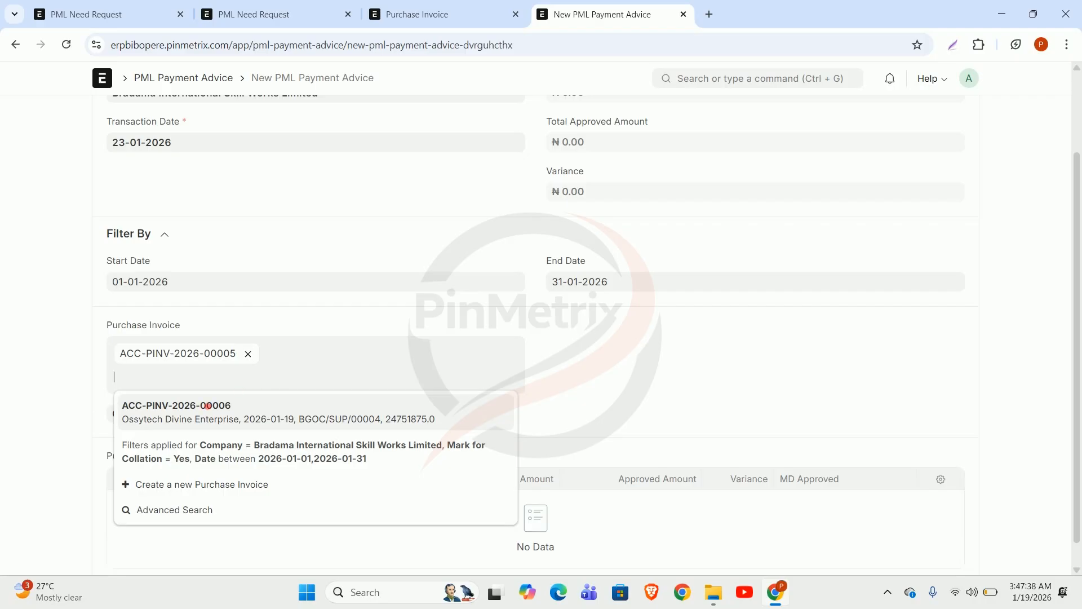
click(207, 405)
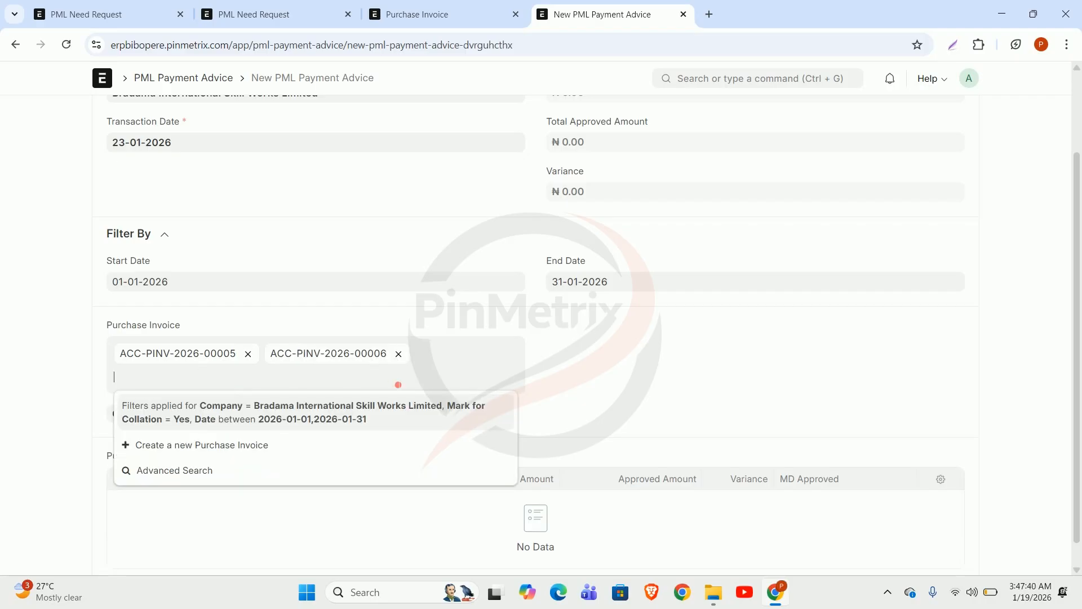
click(632, 393)
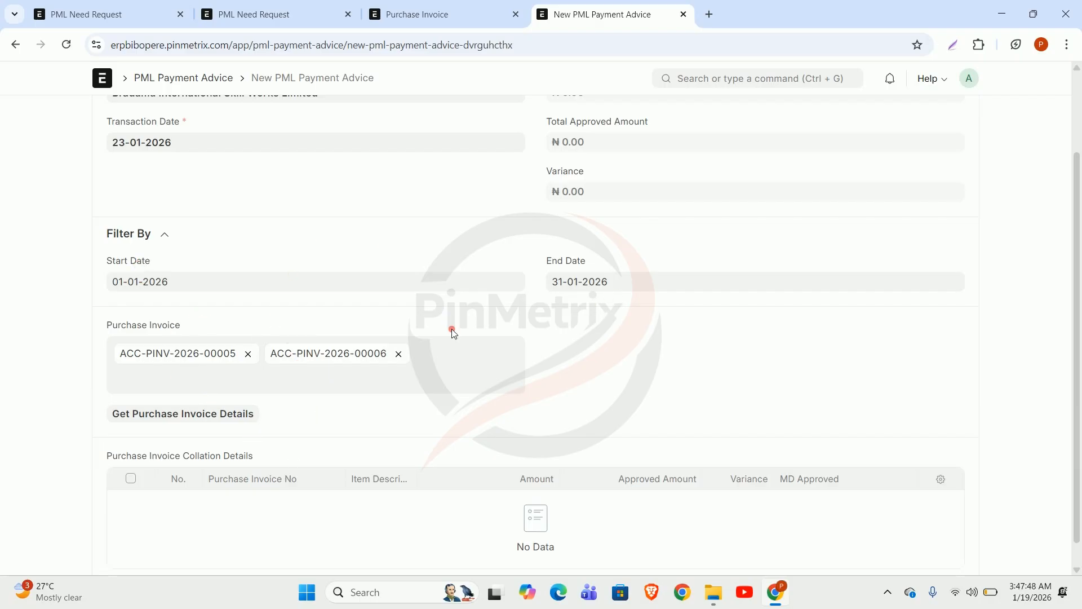
Compare the invoices chosen in the payment advice with the dates and Mark for Collation ticks in the purchase invoice list.
click(431, 14)
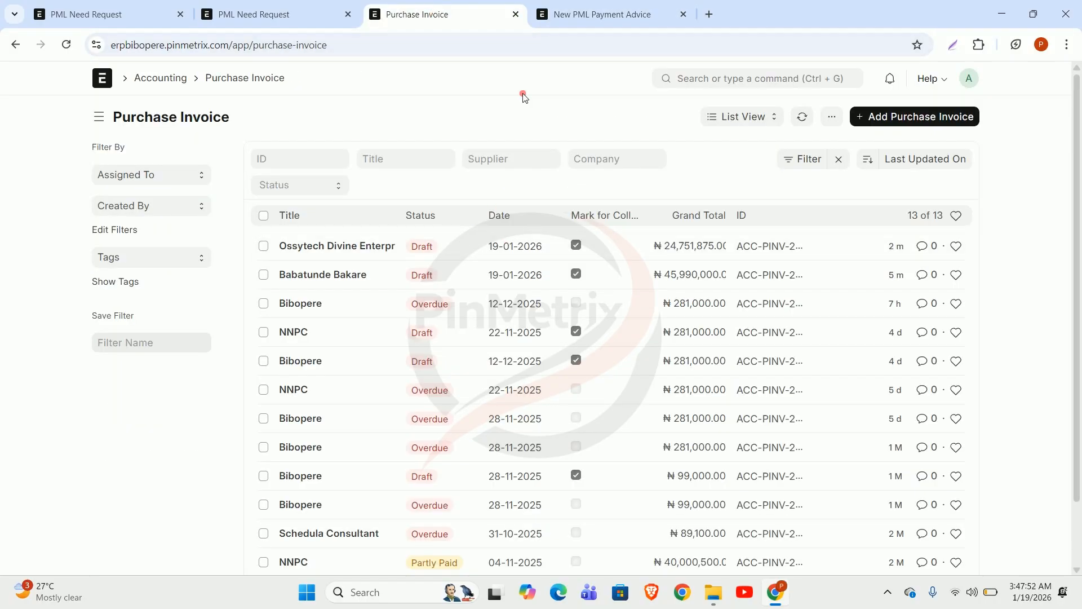
click(566, 14)
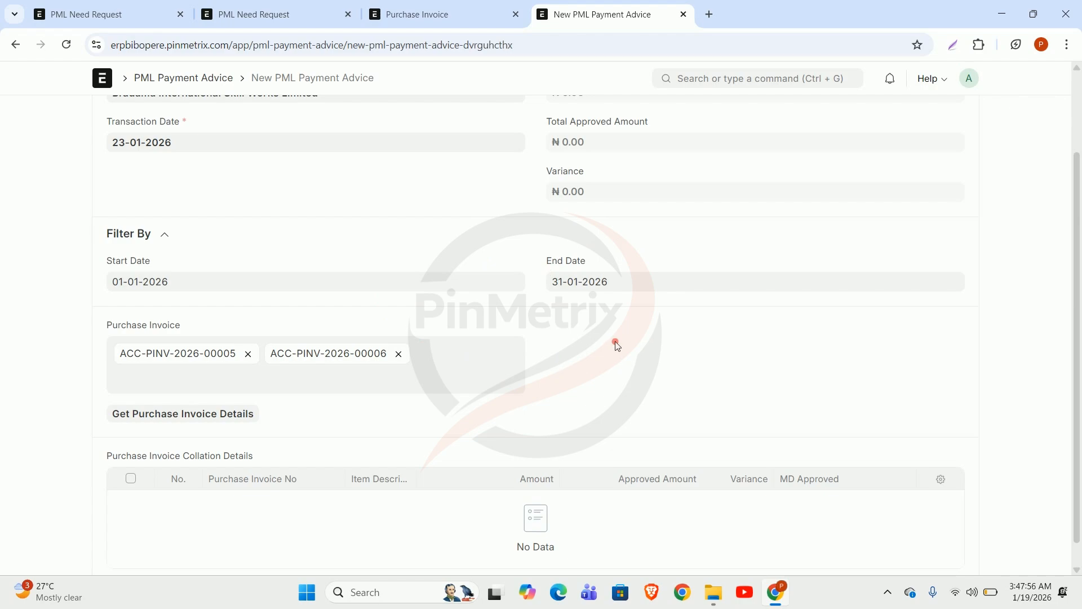
click(459, 12)
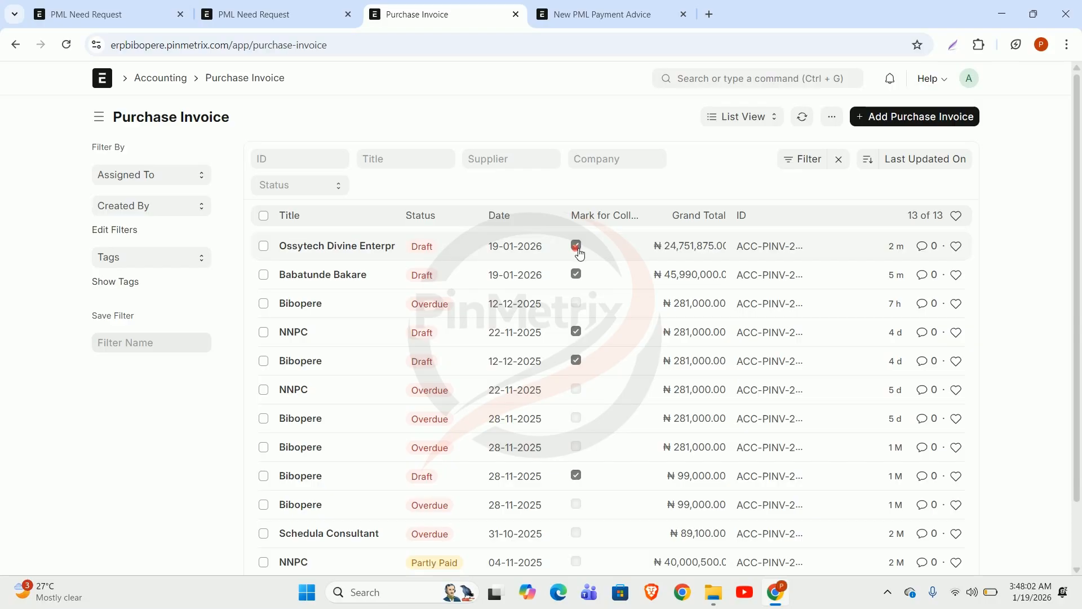
click(582, 17)
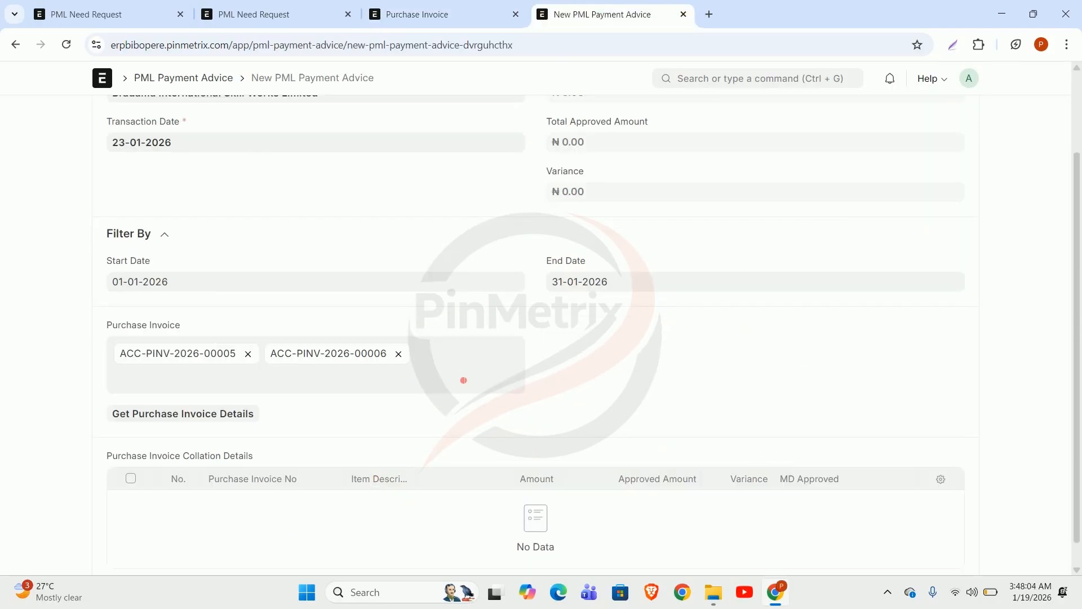
scroll(621, 340, up, 2)
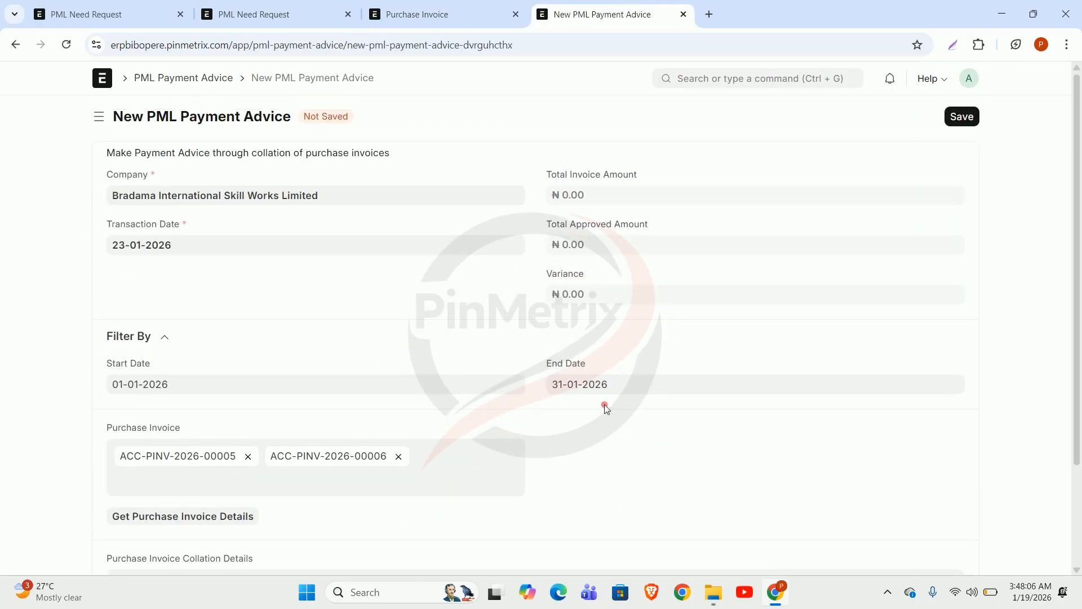
scroll(599, 422, down, 2)
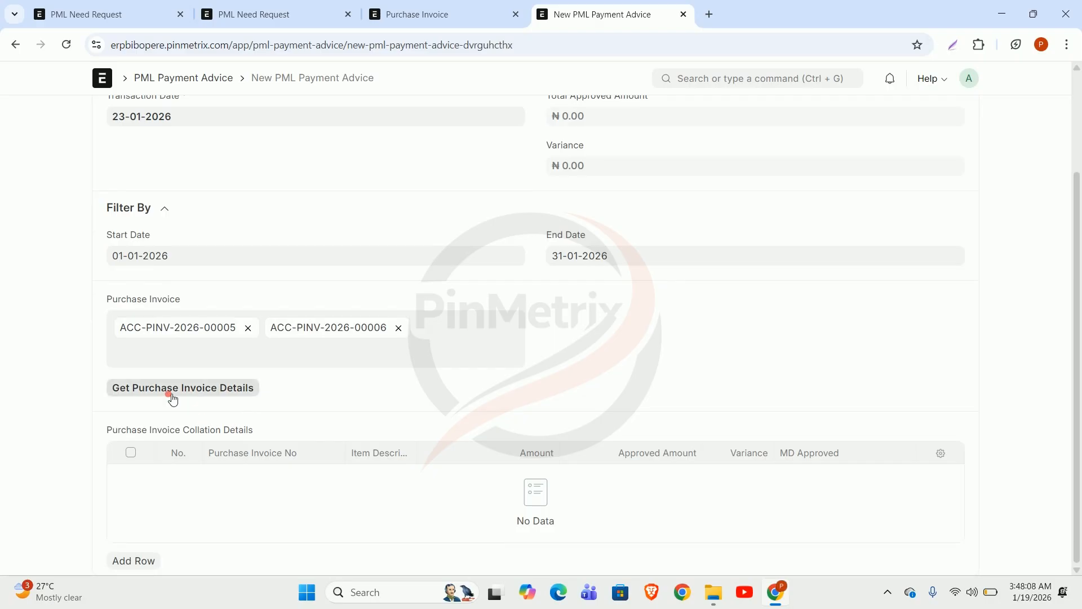
click(176, 395)
Open the Ossytech Divine Enterprise invoice and examine its Mark for Collation status, item rows and invoice ID.
click(417, 13)
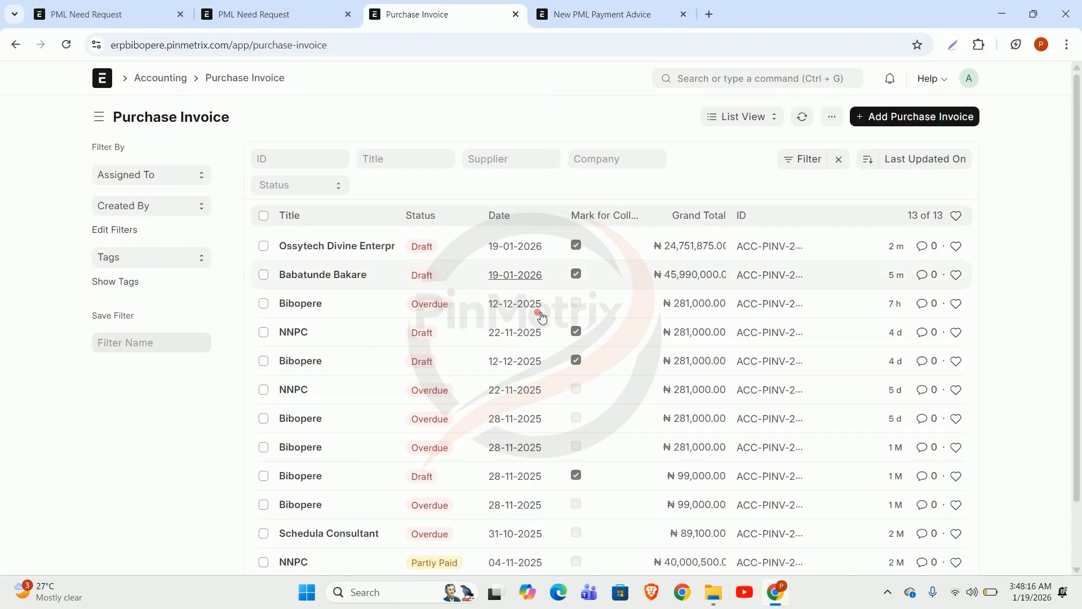
click(338, 251)
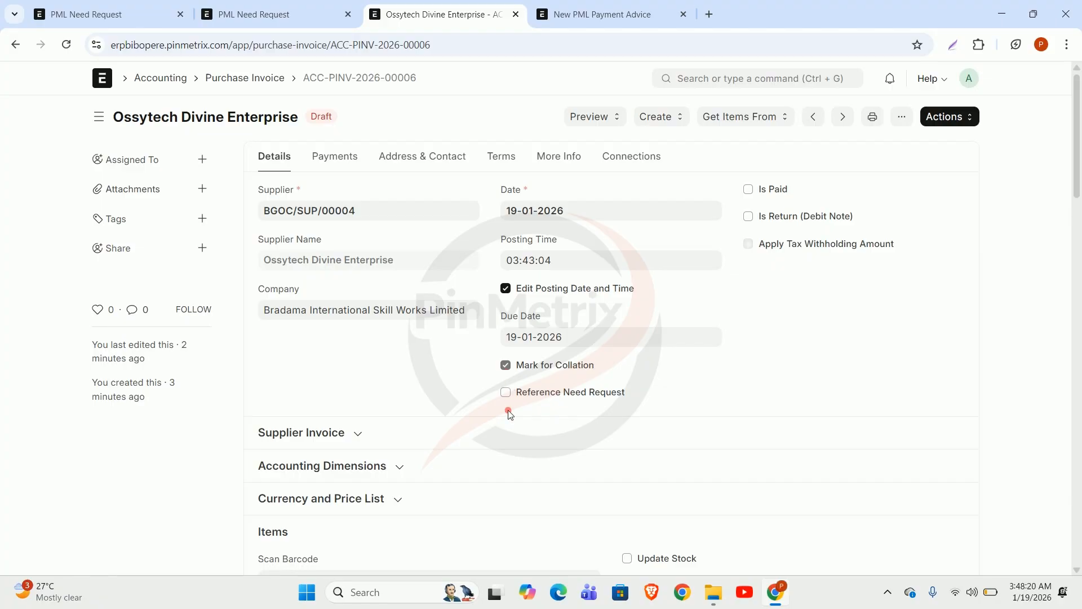
scroll(509, 418, down, 1)
scroll(488, 368, up, 1)
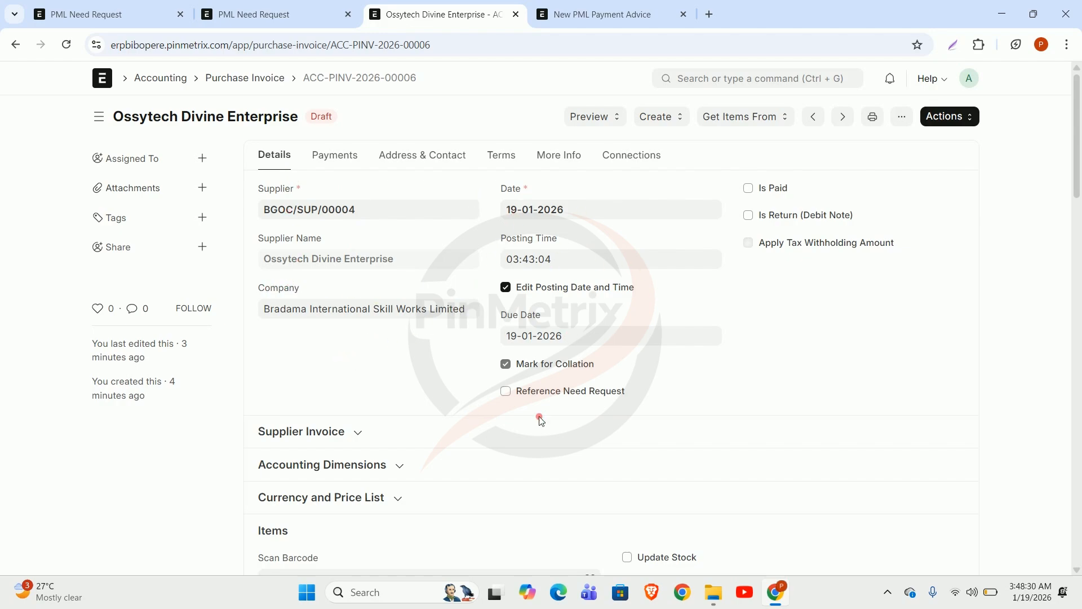
scroll(649, 367, down, 4)
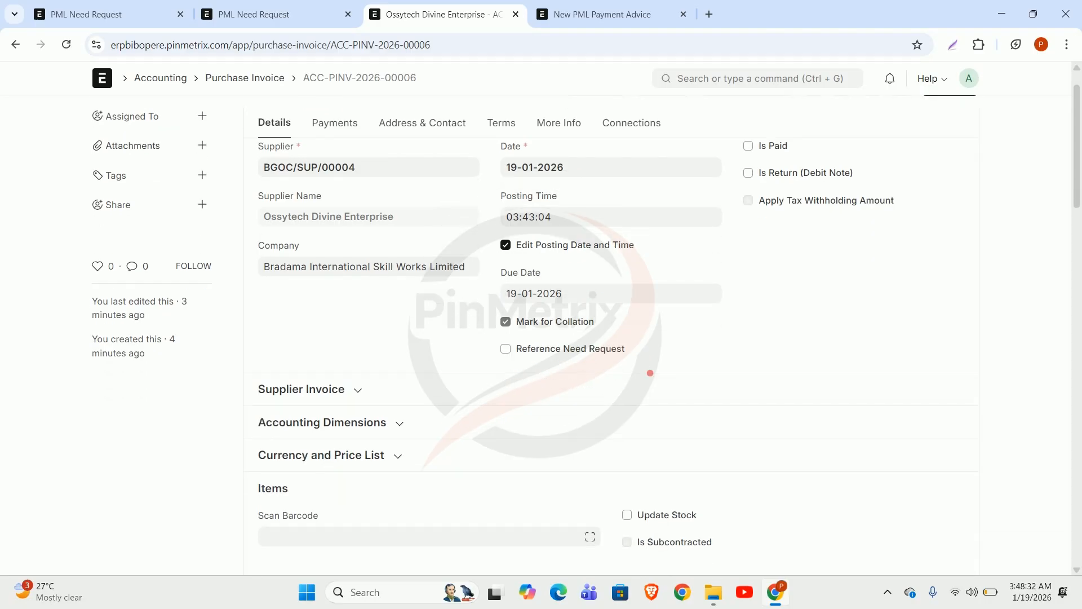
scroll(525, 350, down, 4)
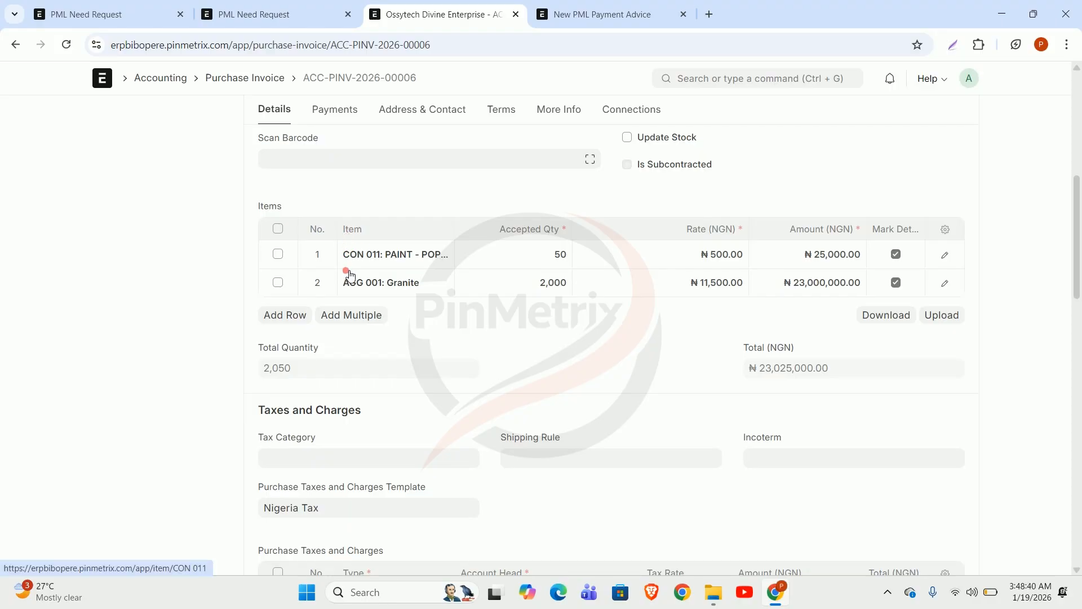
scroll(549, 272, up, 5)
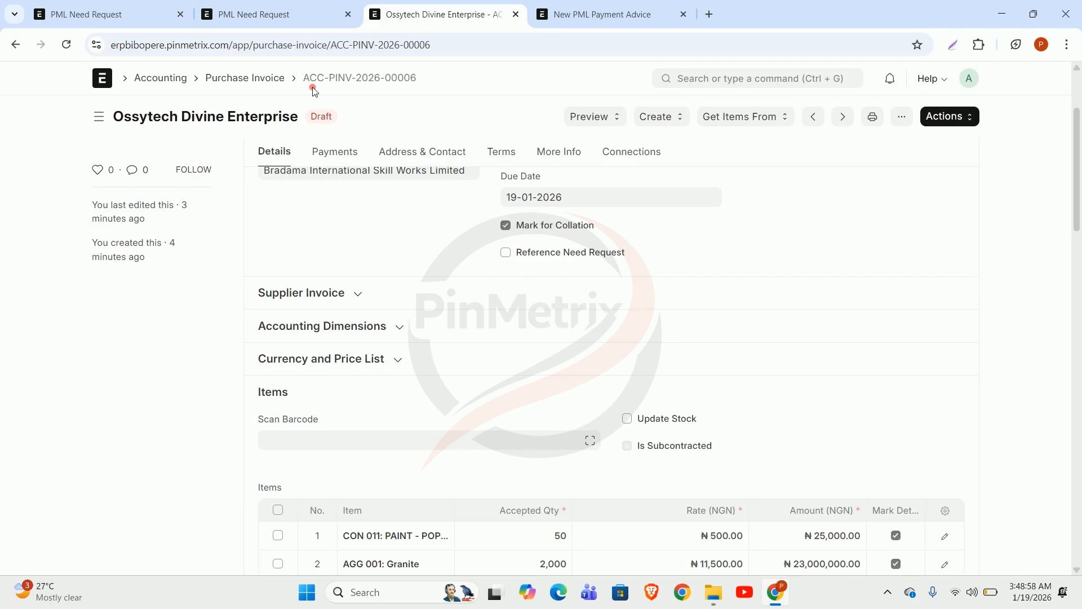
Fetch the chosen invoices' details into the payment advice's collation table and examine the full details of row 1.
click(609, 13)
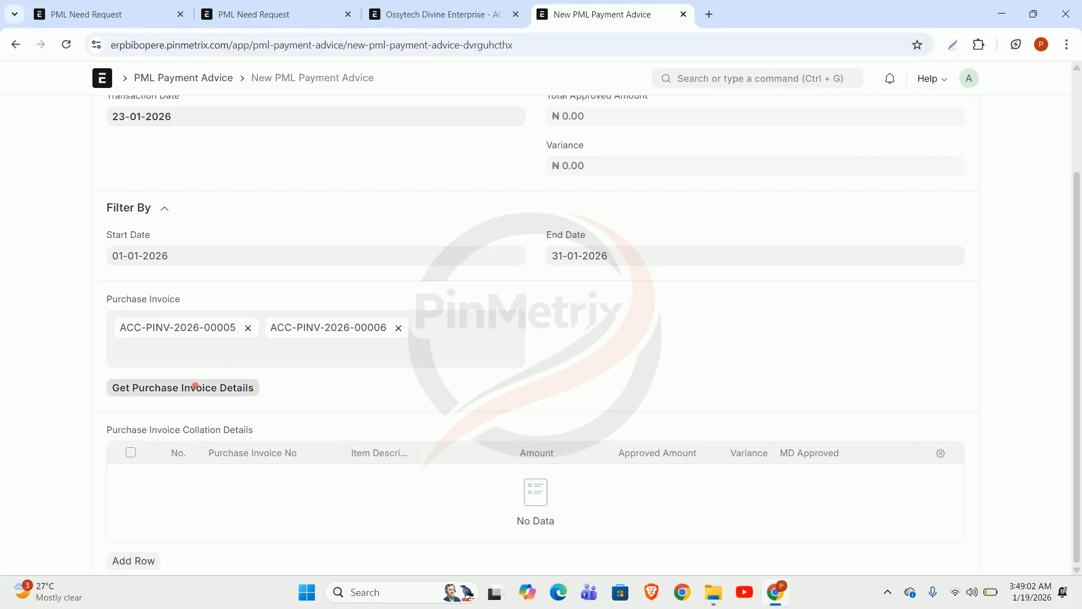
click(196, 390)
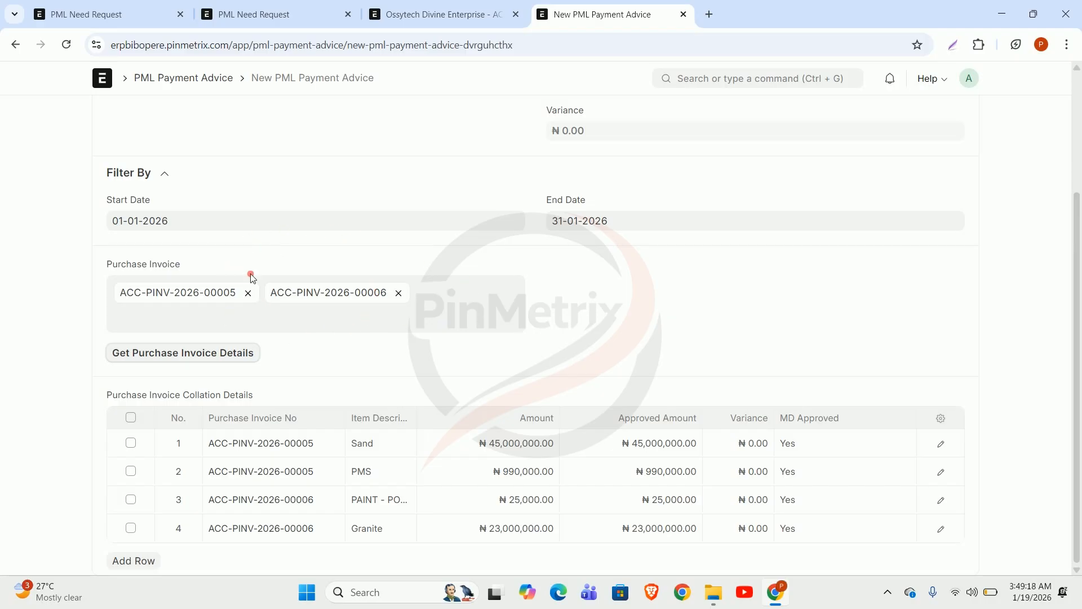
click(941, 445)
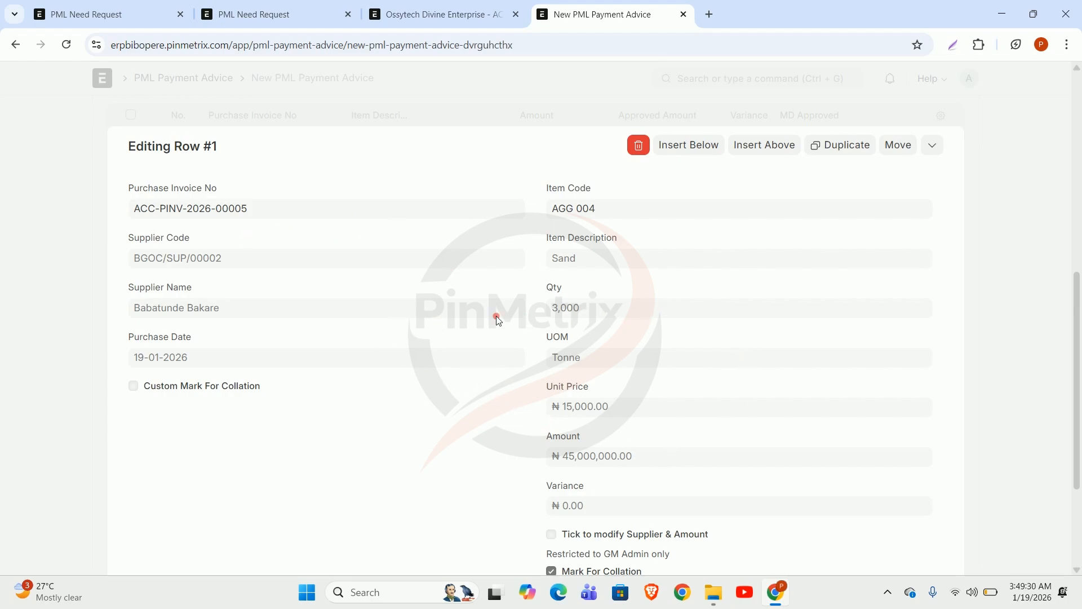
scroll(524, 362, down, 3)
scroll(687, 360, up, 5)
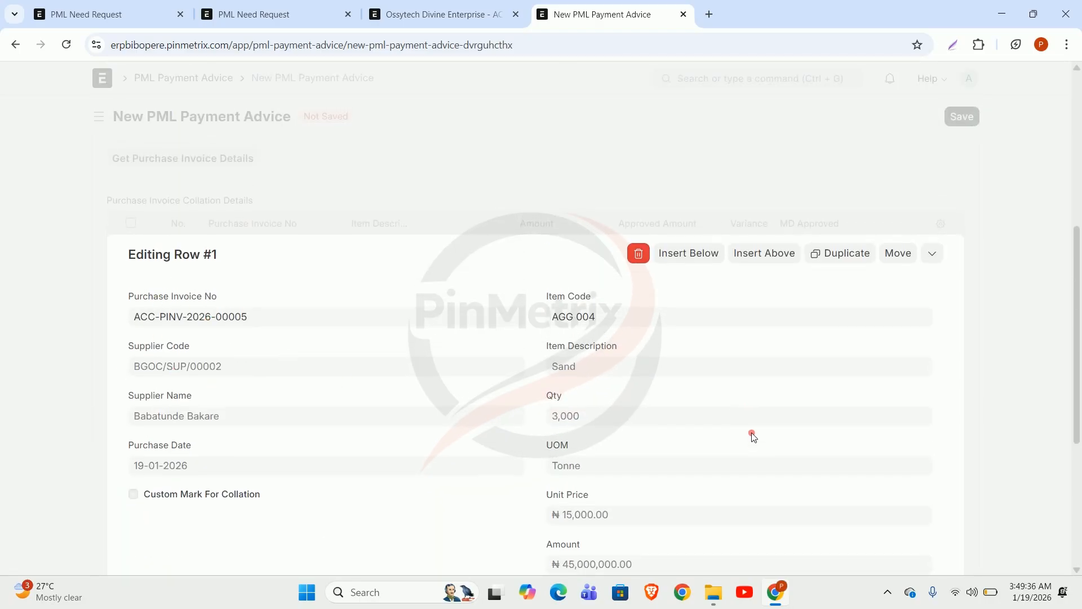
scroll(954, 307, down, 4)
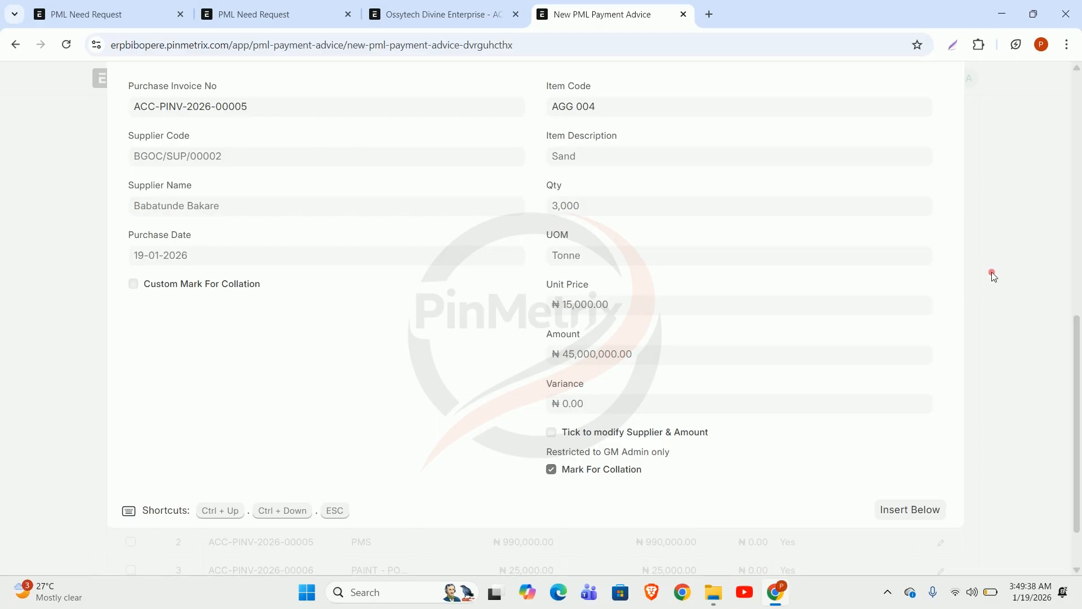
click(992, 272)
Remove the MD Approved column from the Purchase Invoice Collation Details table and review the payment advice's totals.
scroll(801, 359, up, 3)
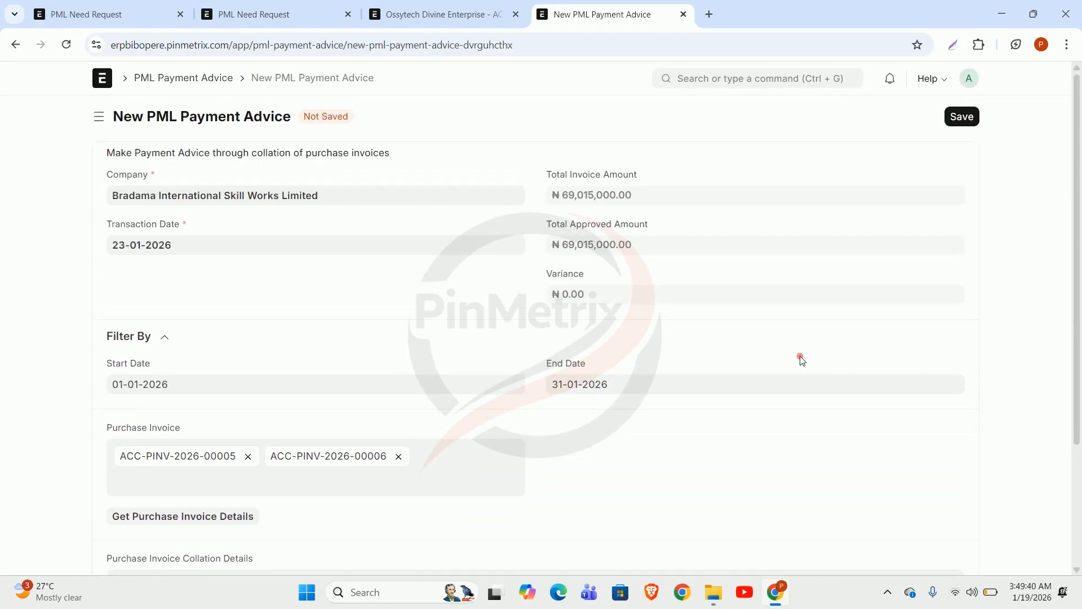
scroll(901, 340, down, 3)
click(949, 423)
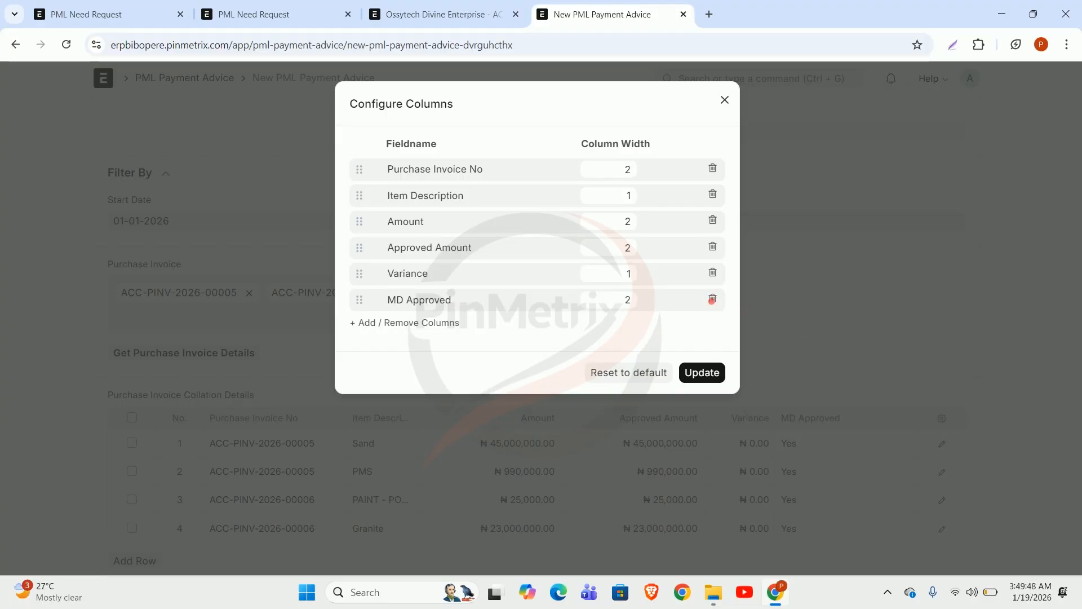
click(713, 298)
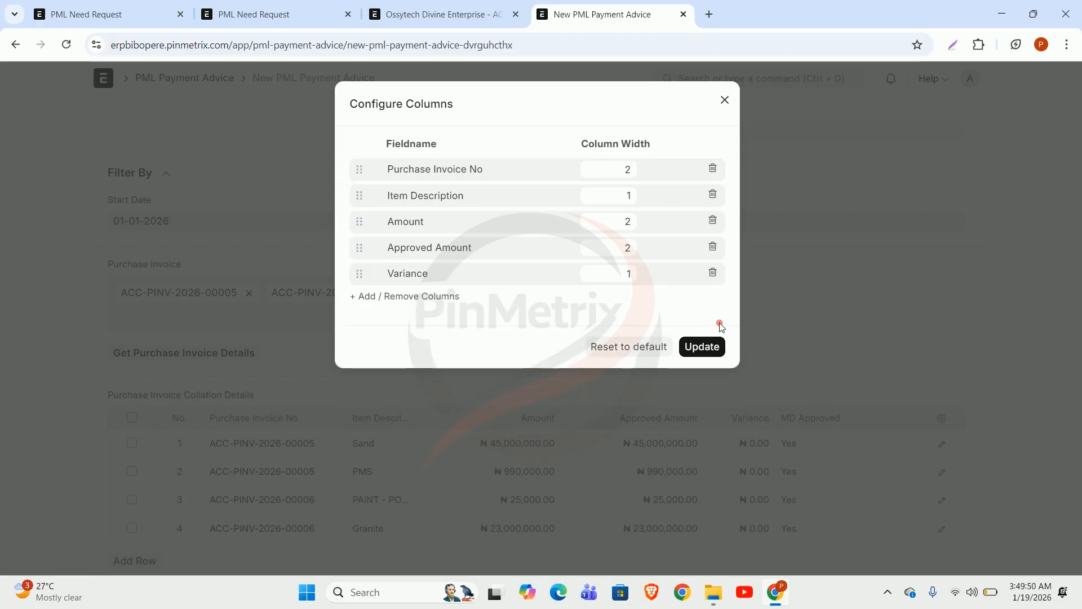
click(699, 346)
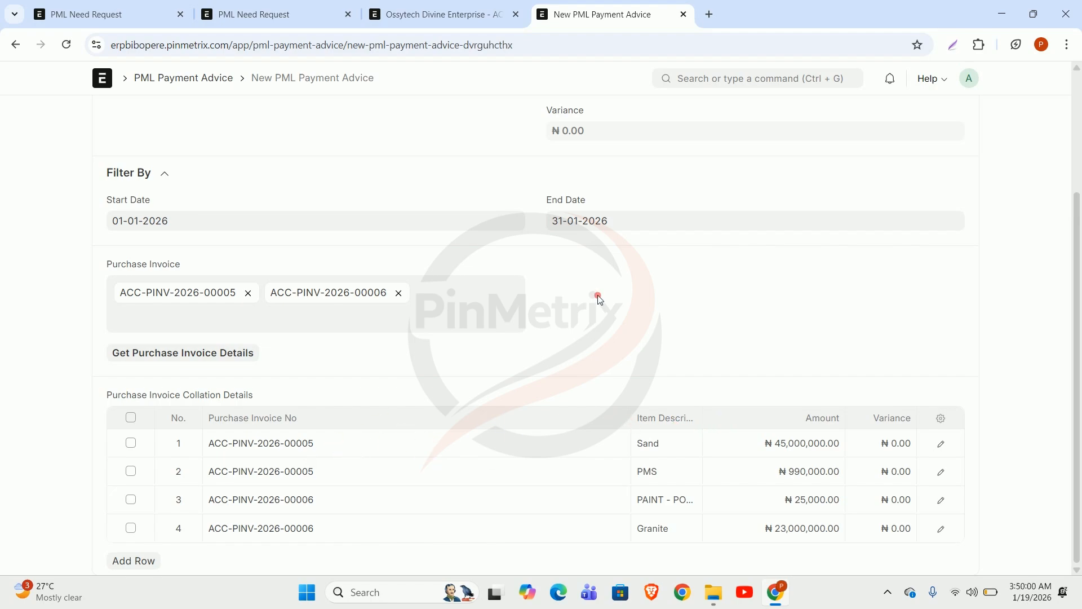
scroll(599, 299, up, 3)
scroll(599, 299, down, 3)
scroll(647, 374, up, 3)
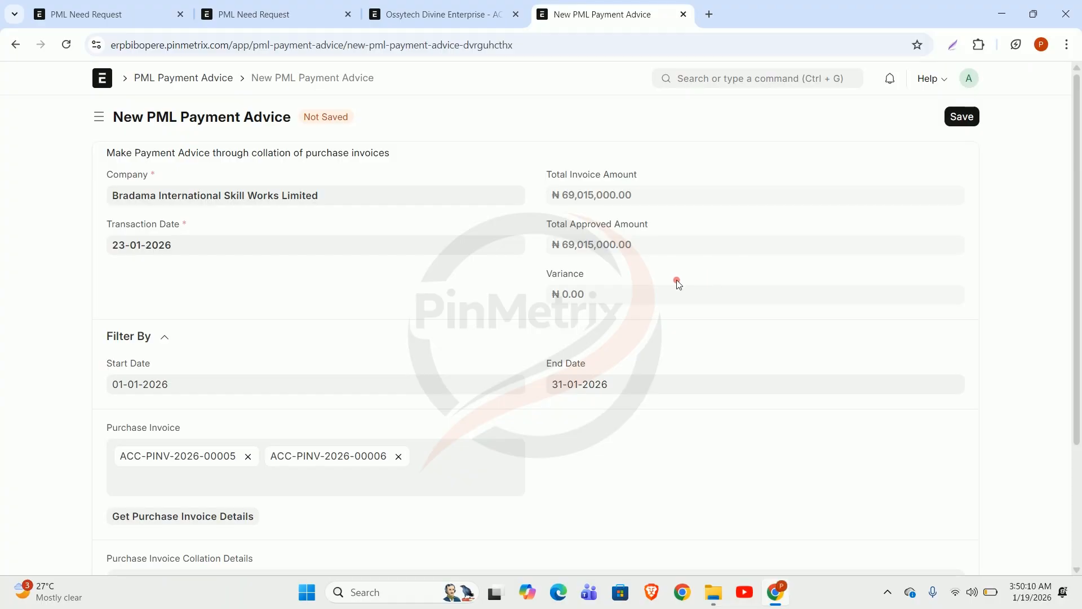
Check the new payment advice's totals and collation rows, and save it.
scroll(587, 399, down, 2)
scroll(561, 237, up, 2)
scroll(620, 314, down, 2)
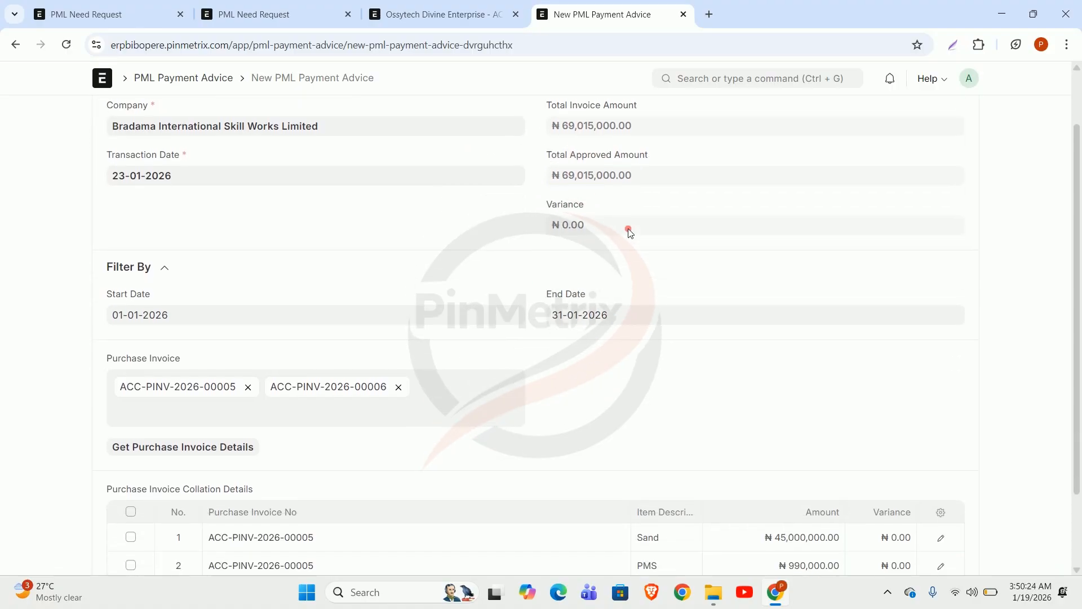
scroll(648, 351, down, 1)
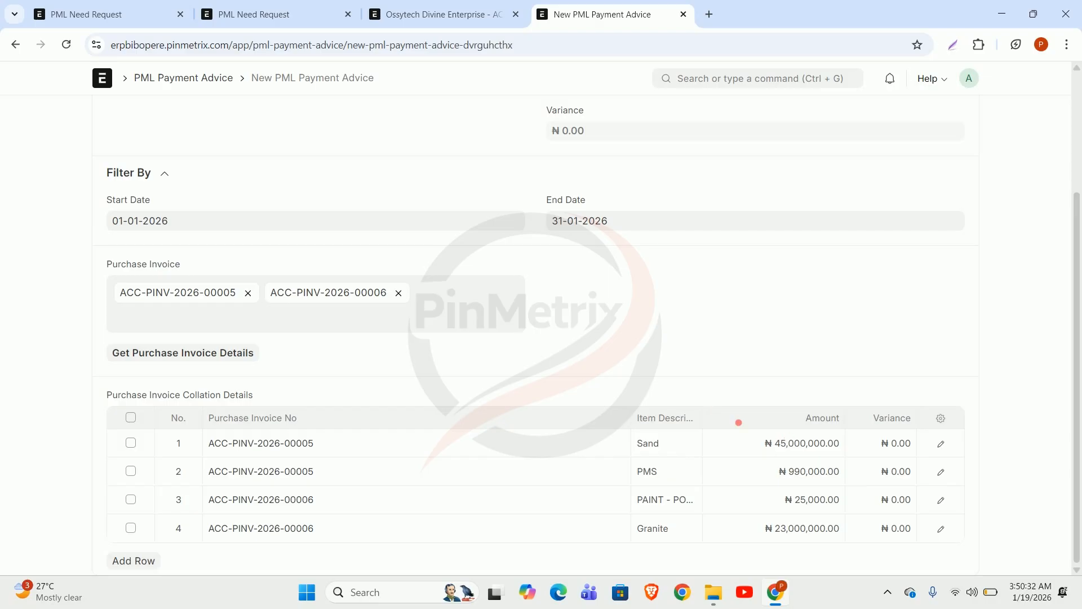
scroll(738, 422, up, 3)
scroll(515, 353, down, 2)
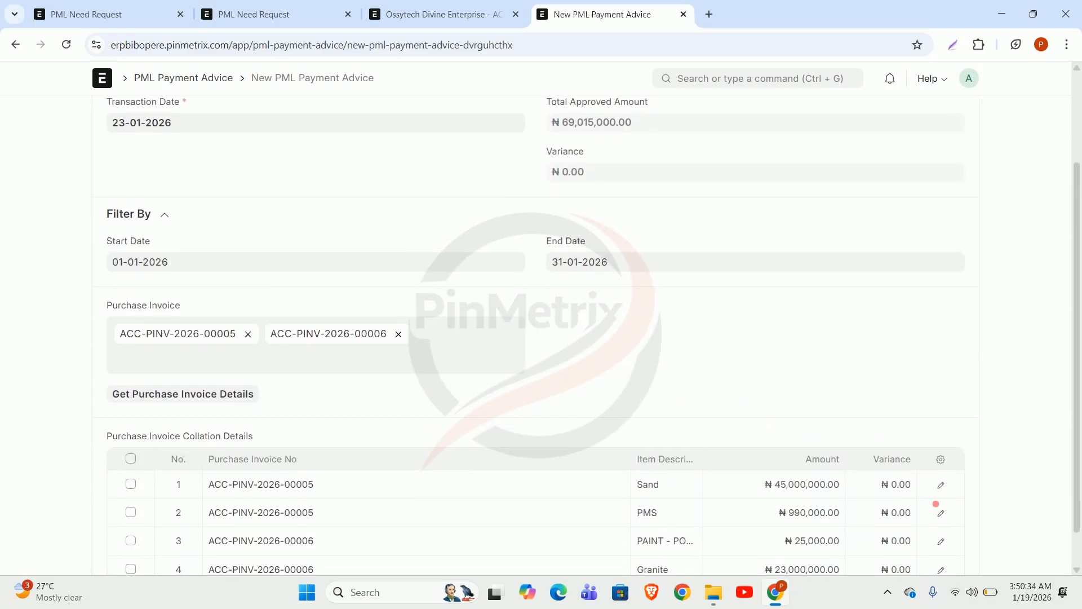
scroll(927, 338, up, 2)
click(972, 116)
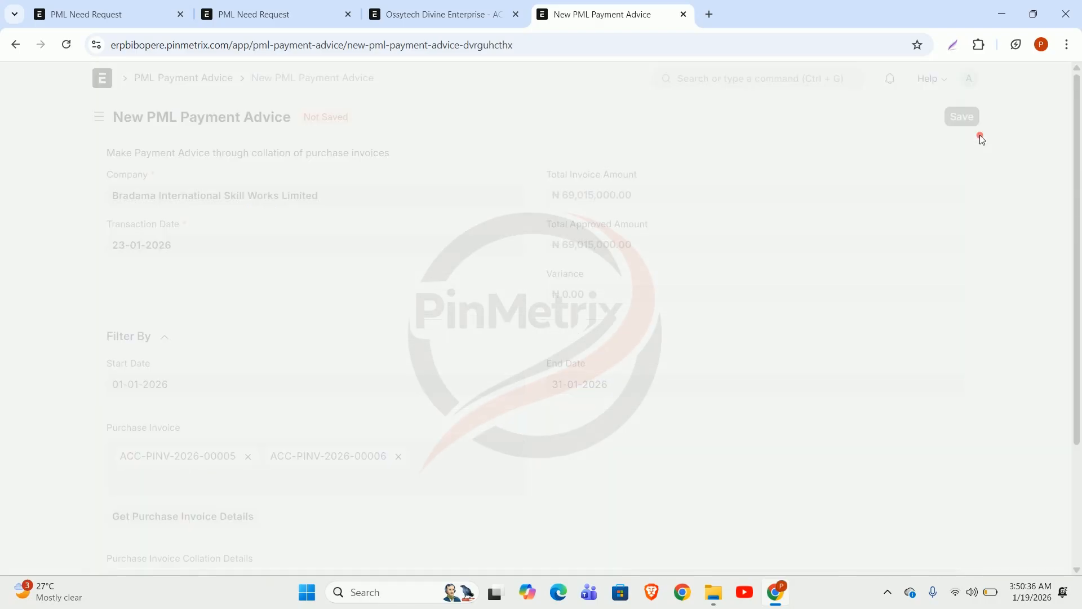
Examine the saved payment advice's total amounts, selected purchase invoices, collation rows and activity log.
scroll(783, 491, down, 3)
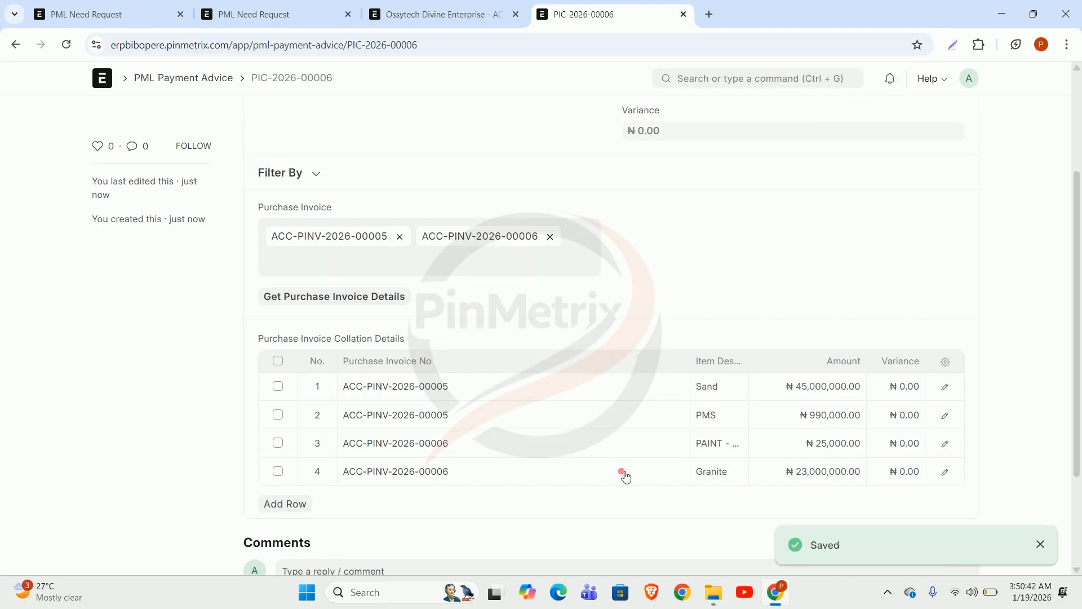
scroll(693, 545, down, 1)
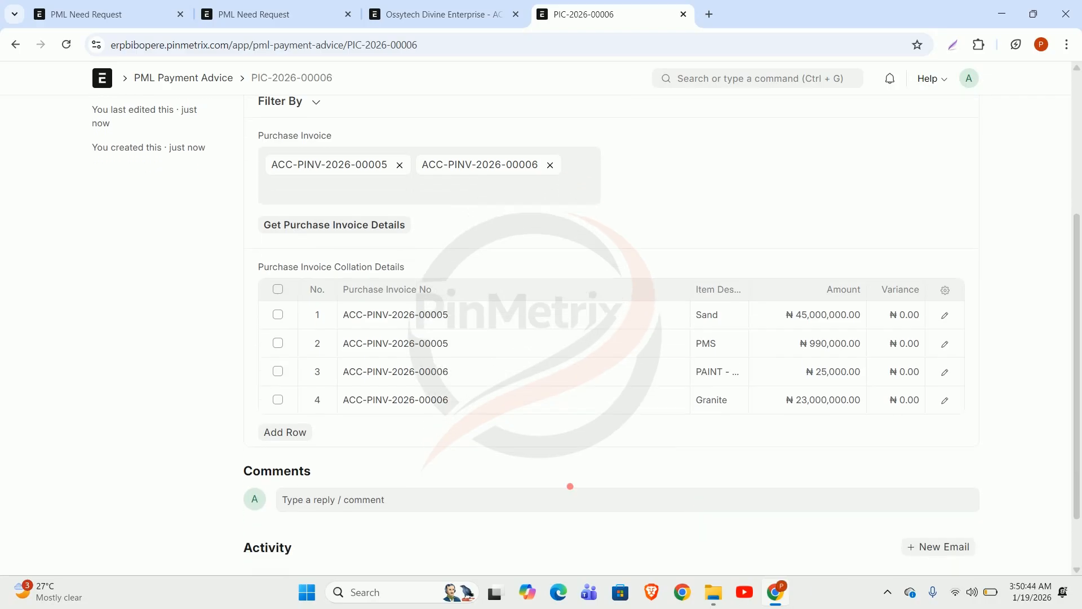
scroll(570, 486, down, 1)
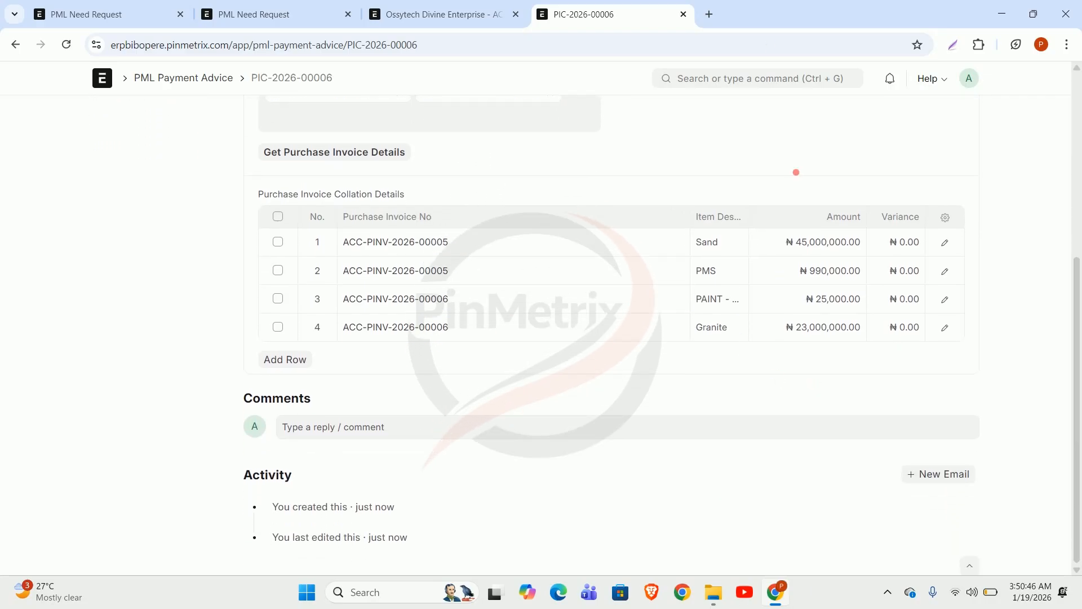
scroll(756, 175, up, 4)
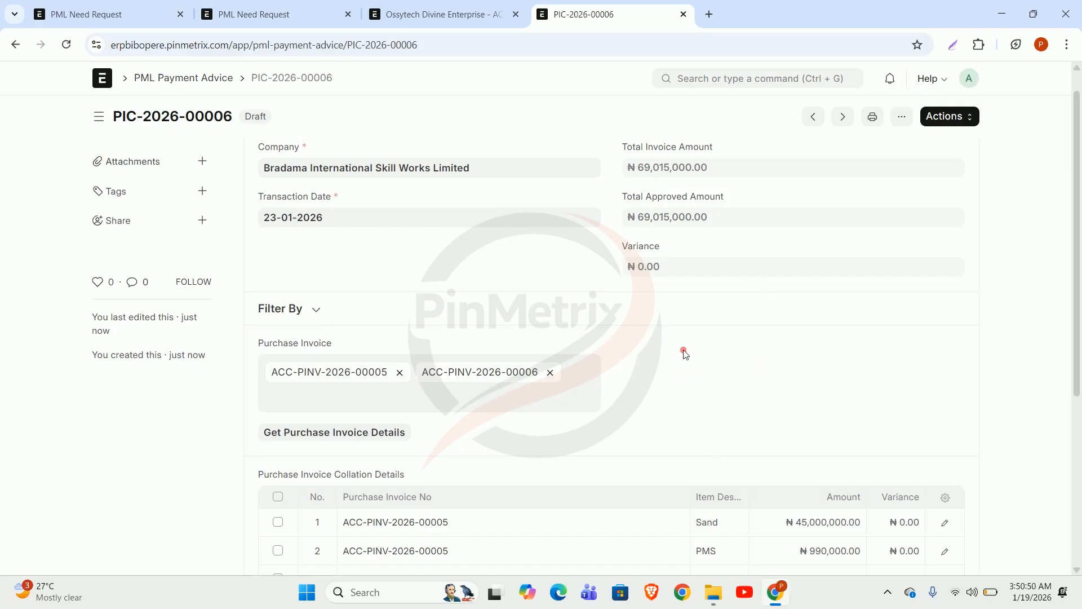
scroll(685, 352, down, 4)
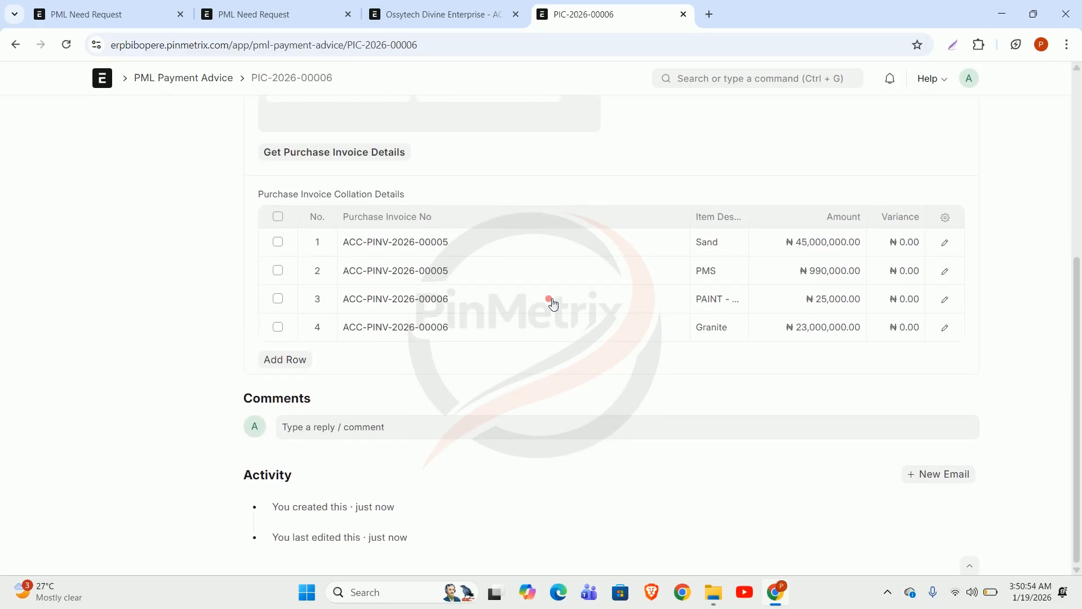
scroll(545, 315, up, 2)
scroll(539, 330, up, 2)
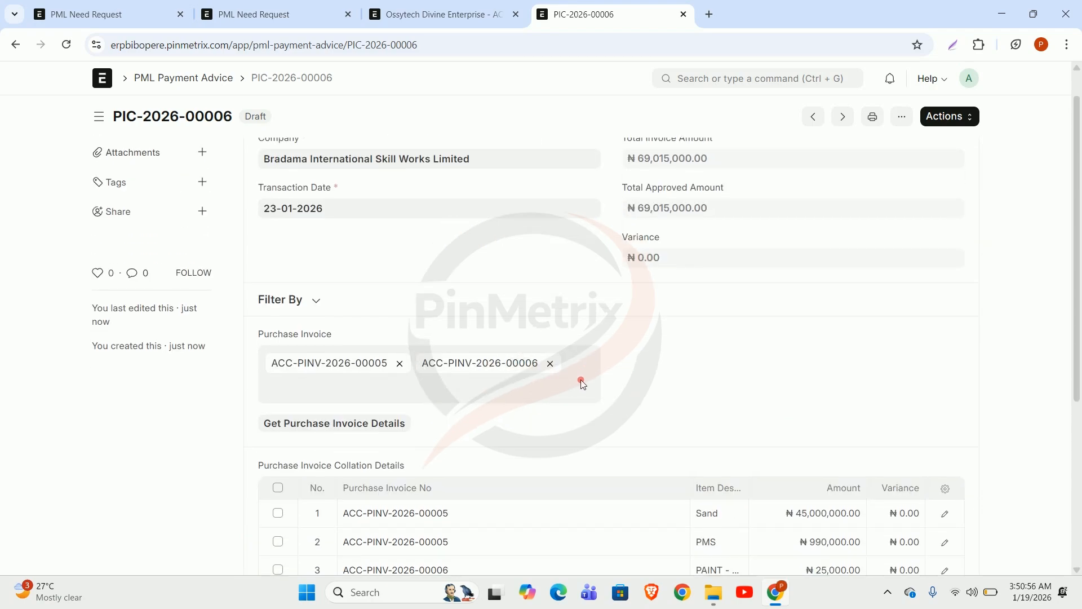
scroll(564, 378, down, 4)
scroll(671, 350, up, 5)
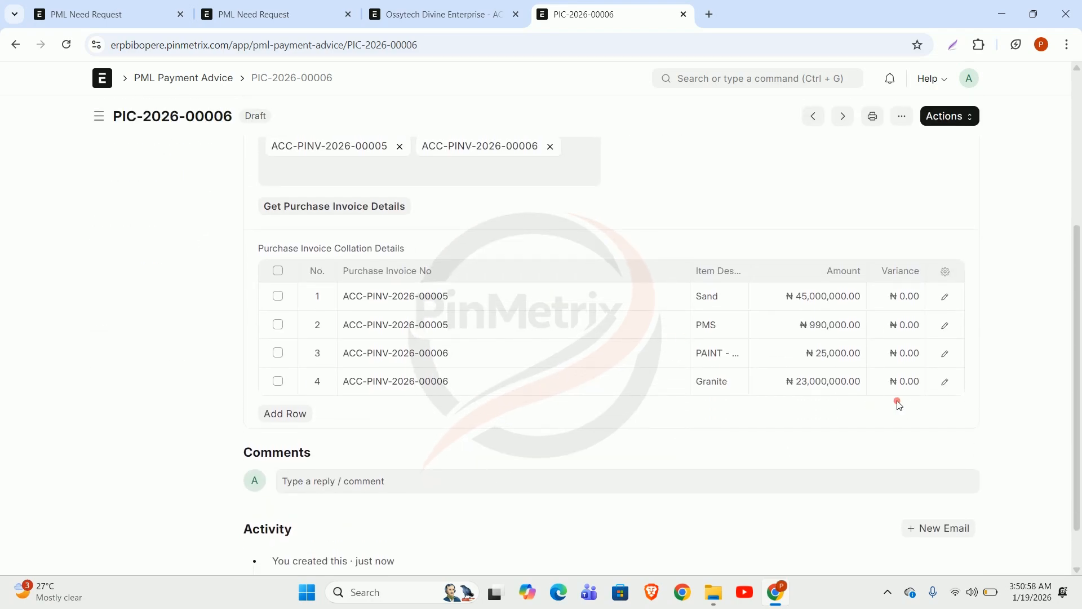
Submit the draft payment advice for review with the Request Admin Mgr Review action.
click(962, 117)
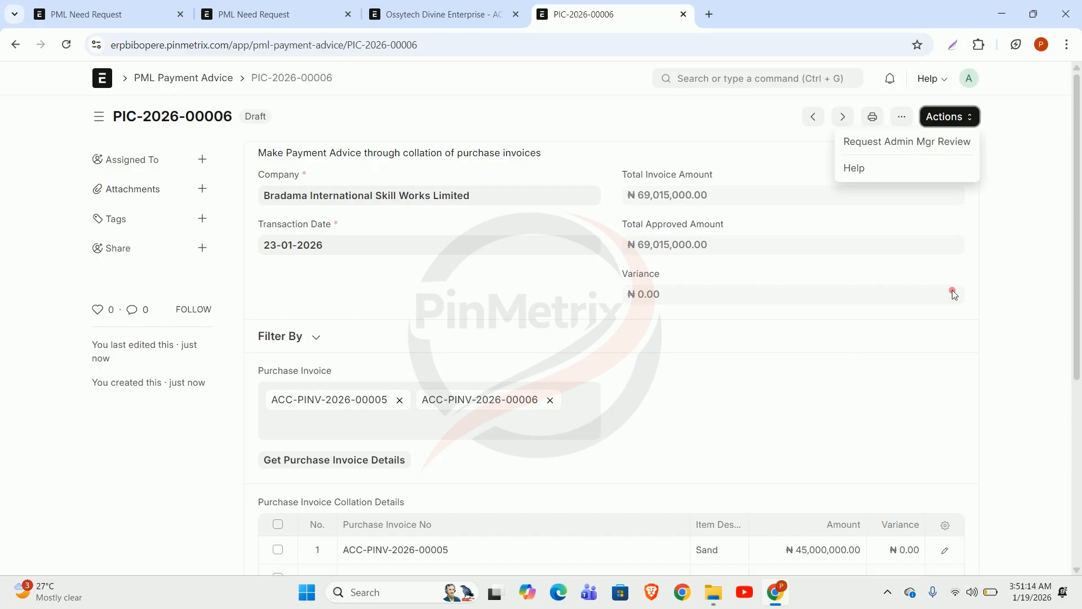
click(986, 276)
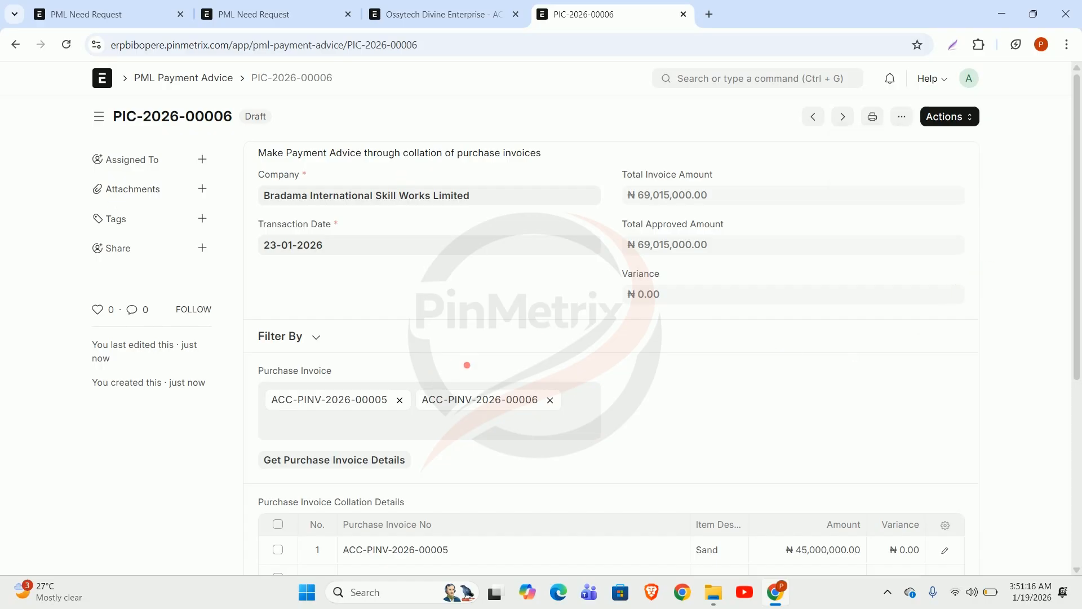
scroll(467, 367, down, 3)
scroll(454, 410, down, 3)
scroll(466, 398, up, 6)
click(948, 118)
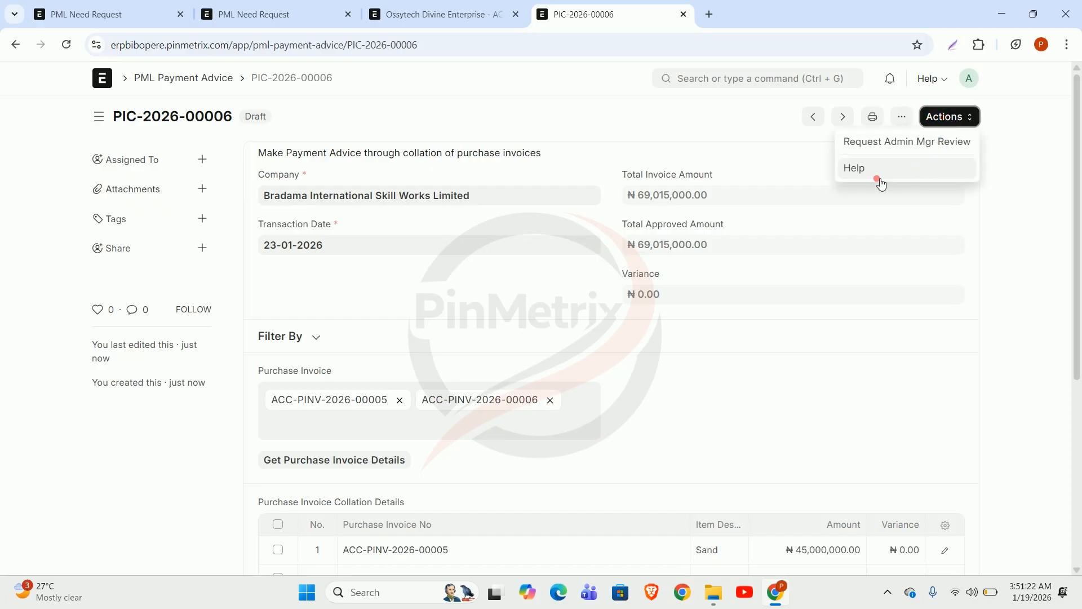
click(908, 144)
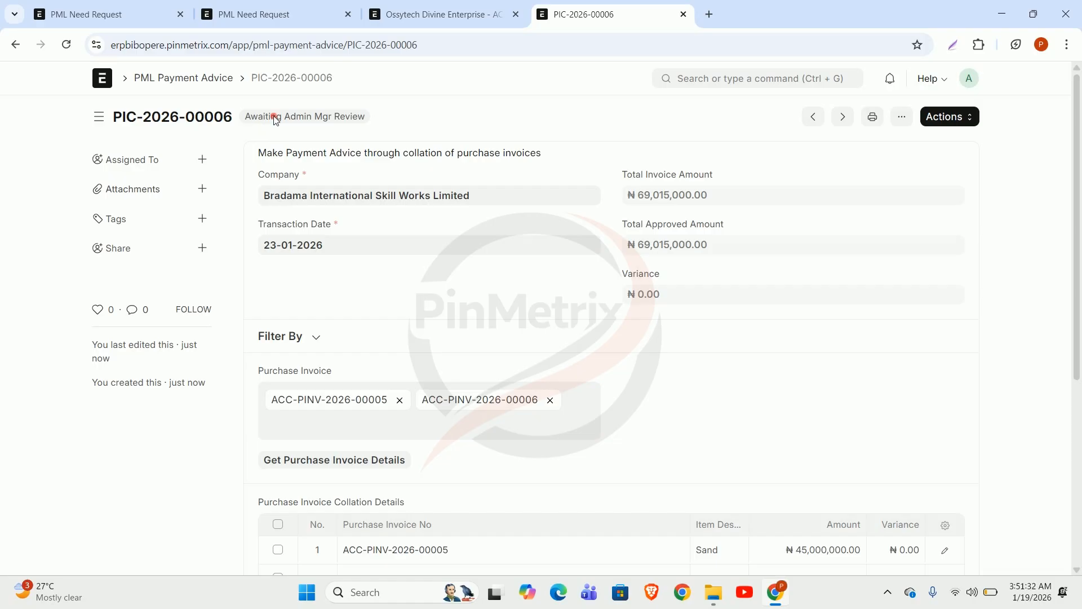
Examine the full details of row 1 (Sand) in the collation table, including its approval restrictions and collation marks.
scroll(629, 334, down, 1)
scroll(629, 334, down, 5)
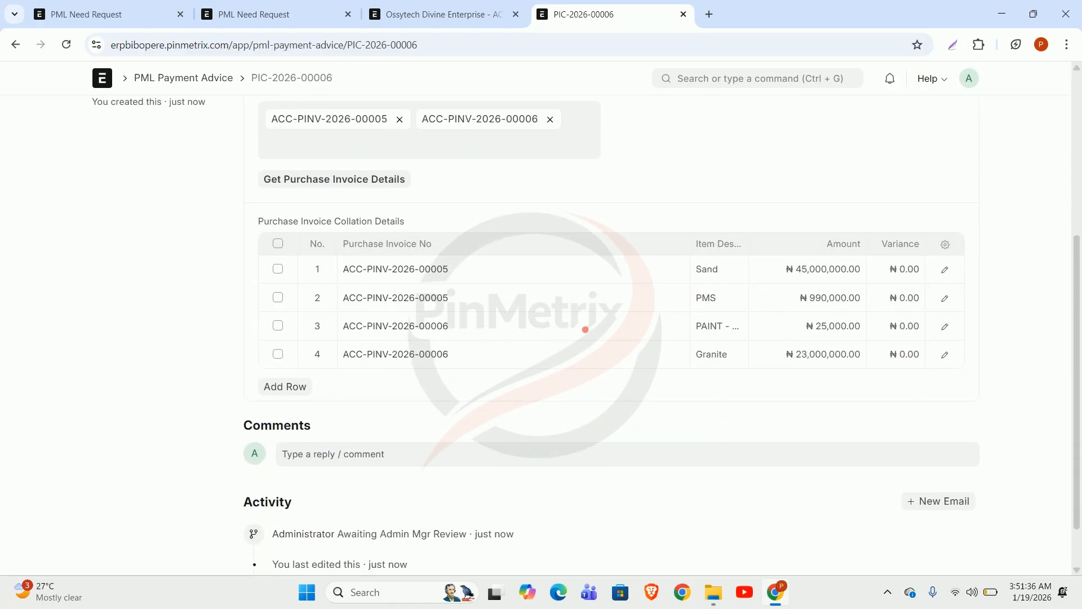
click(945, 271)
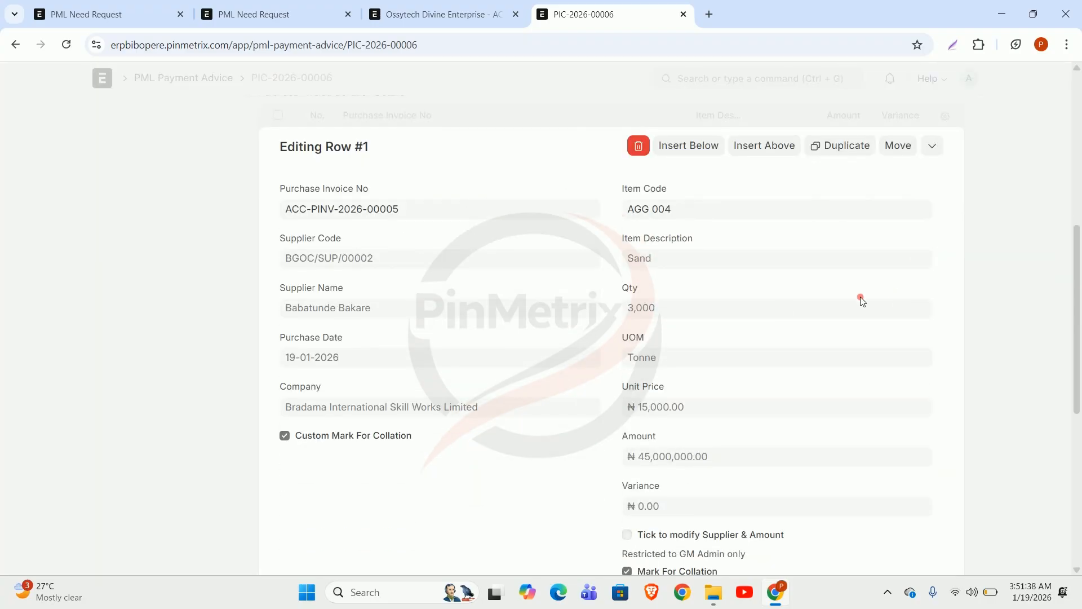
scroll(581, 349, down, 5)
scroll(582, 353, down, 2)
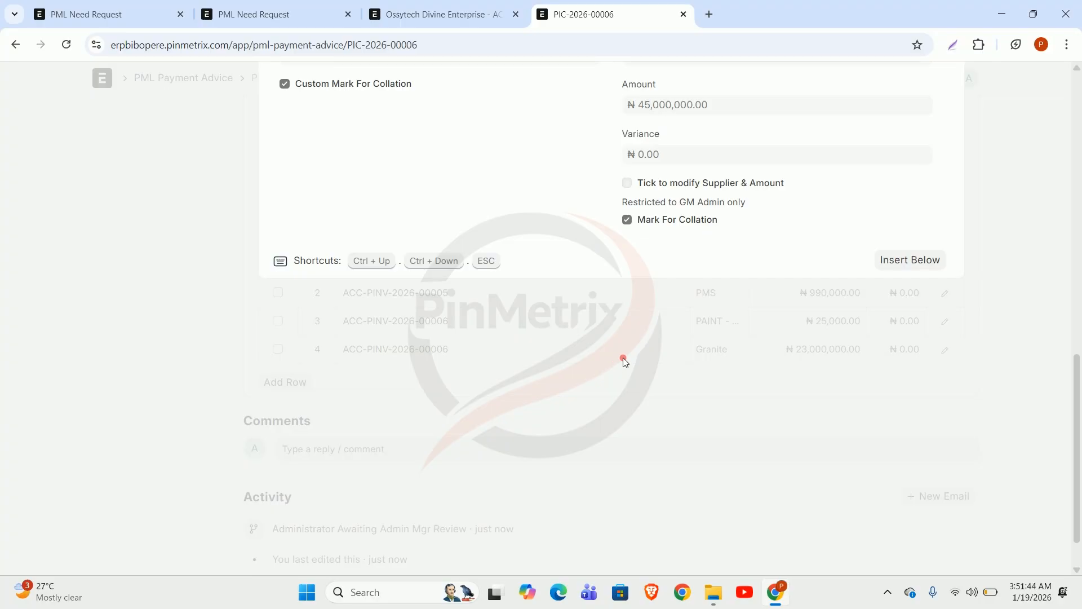
scroll(766, 311, up, 8)
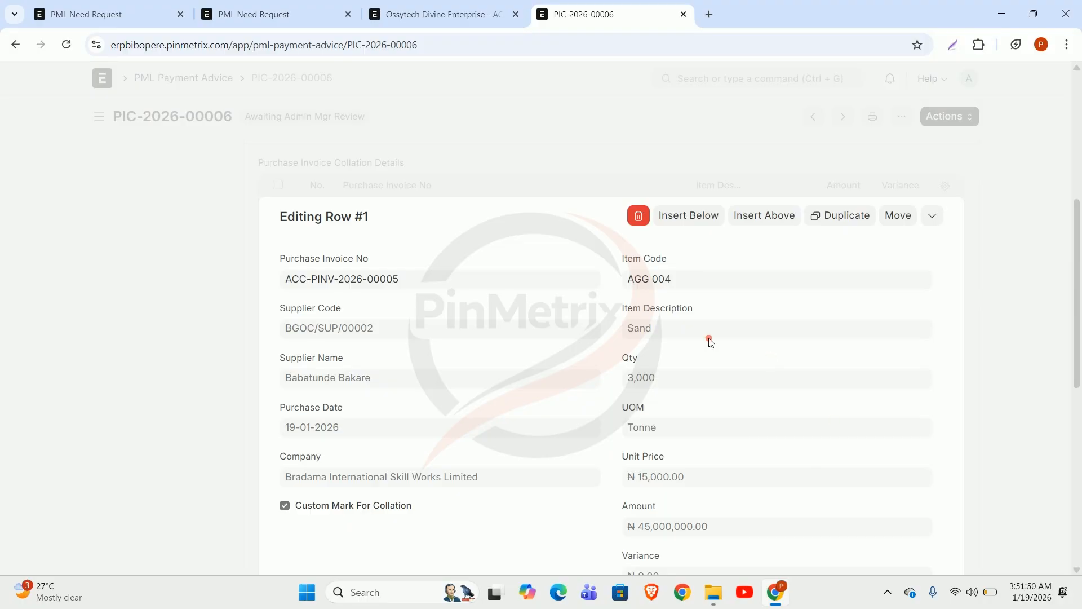
click(999, 250)
scroll(788, 389, up, 5)
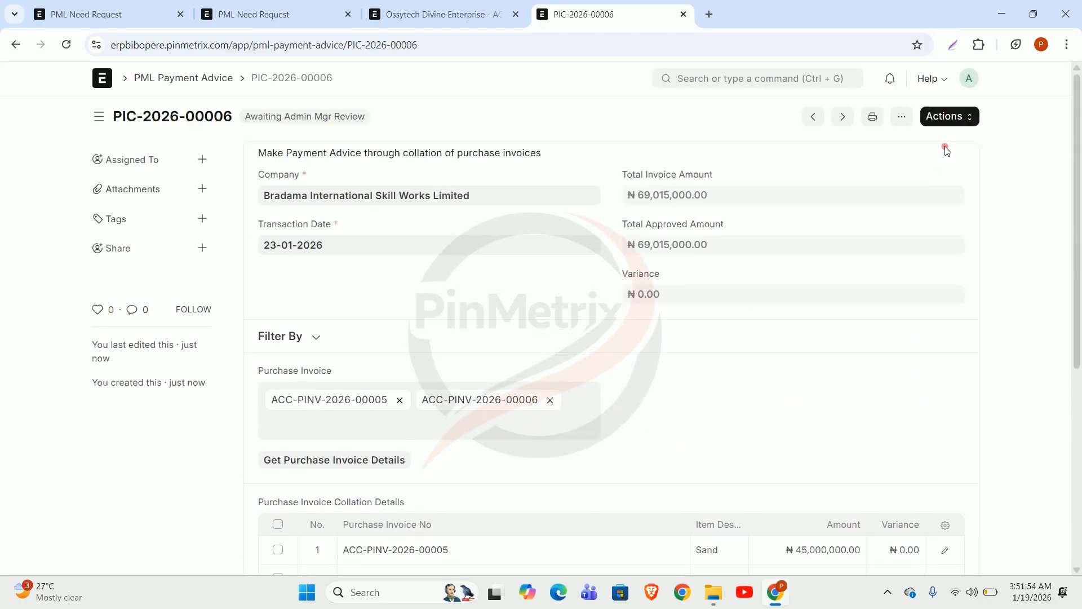
Post a comment on the payment advice mentioning the responsible colleague, with the text "kindly remove line 3 with 25000".
click(952, 115)
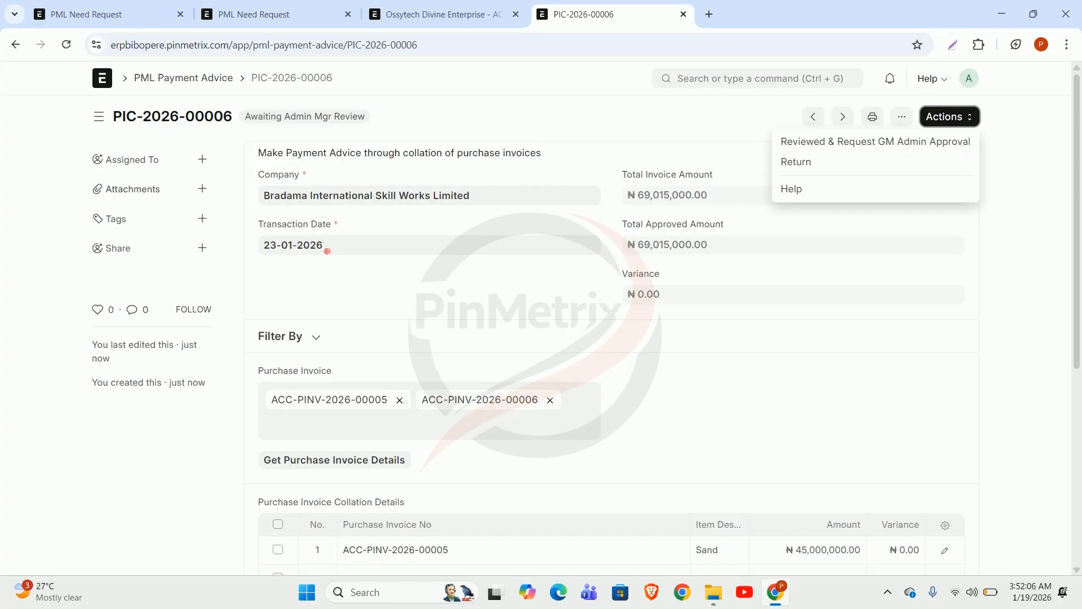
scroll(450, 231, down, 4)
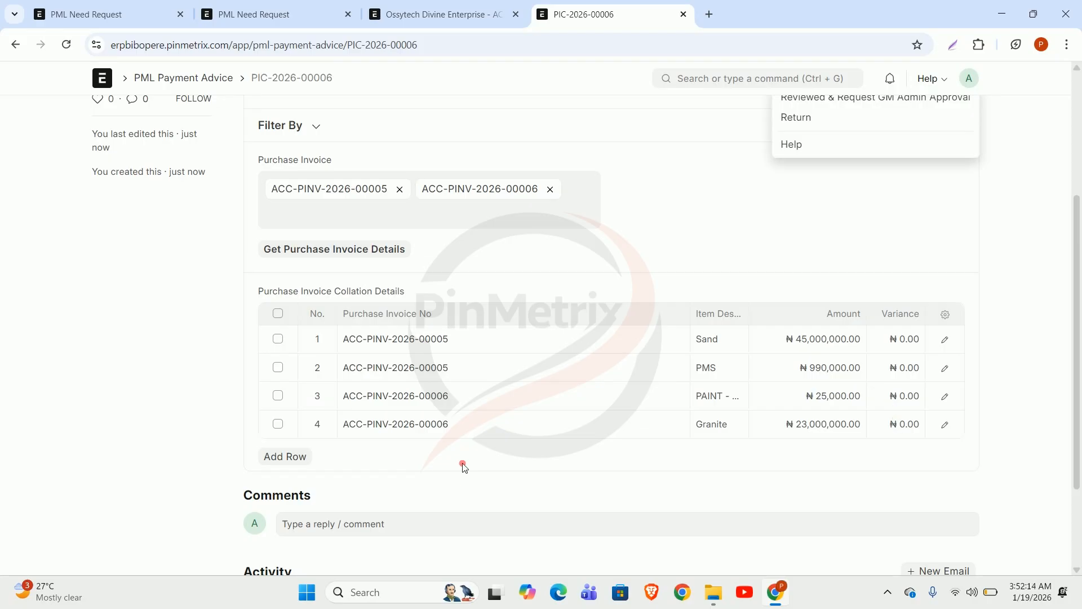
scroll(378, 381, down, 2)
click(372, 403)
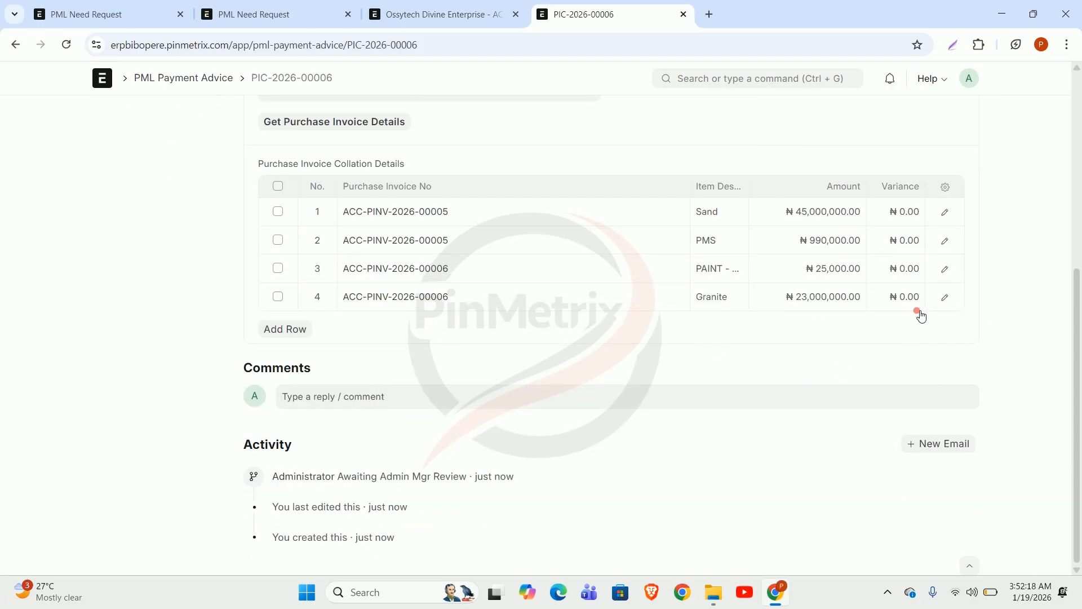
scroll(902, 338, up, 3)
scroll(877, 370, down, 2)
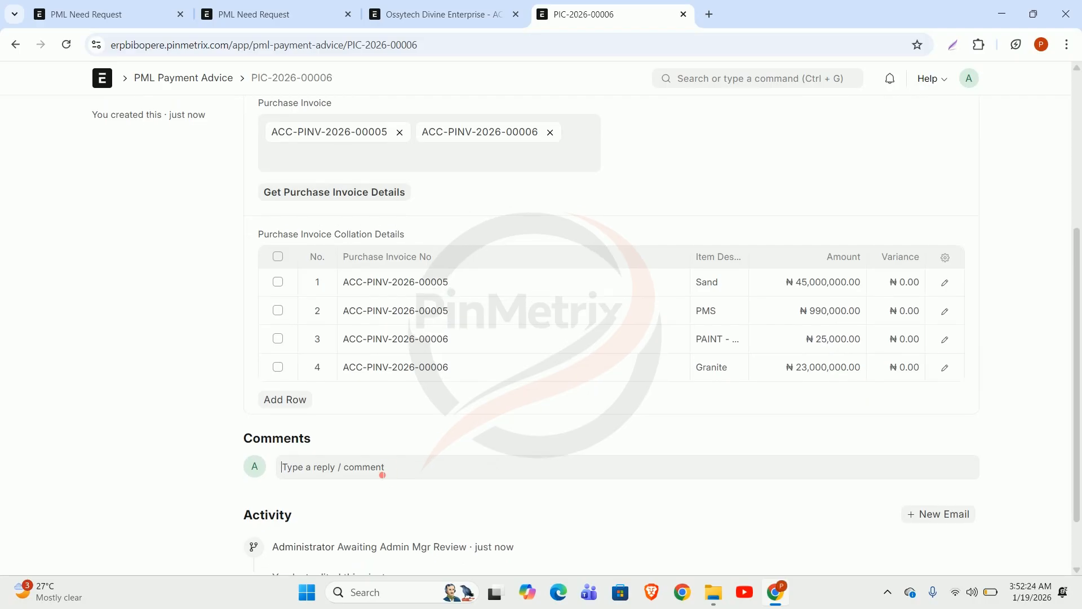
text(@)
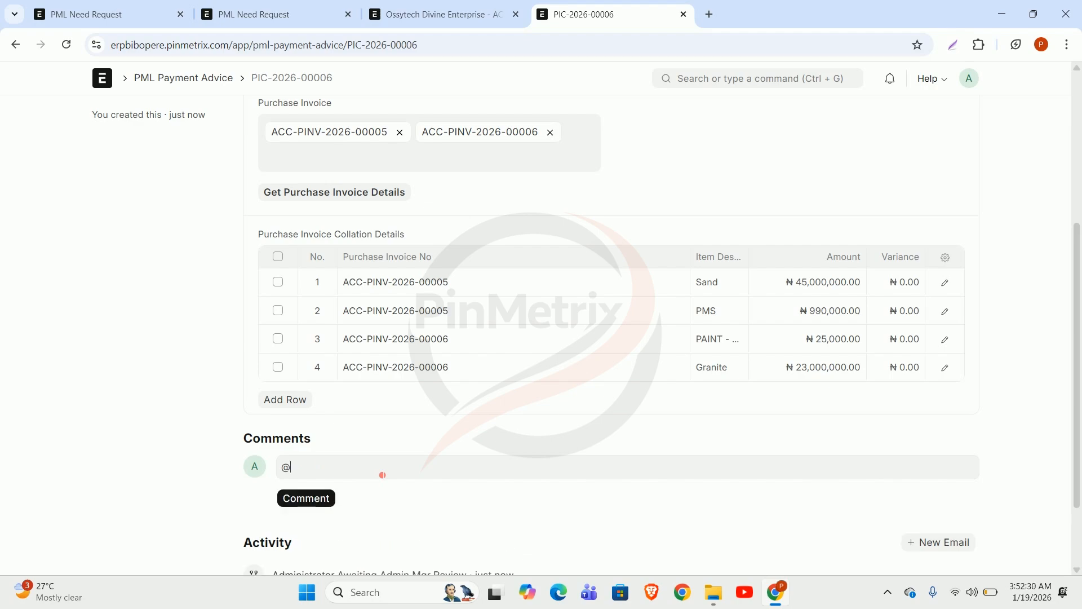
text(ebun)
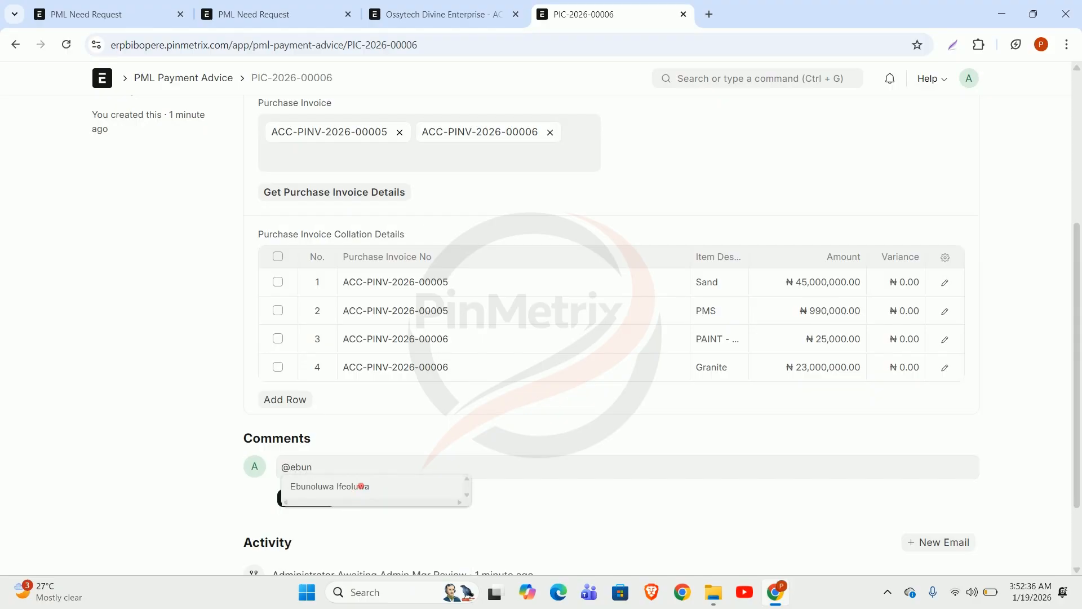
click(364, 487)
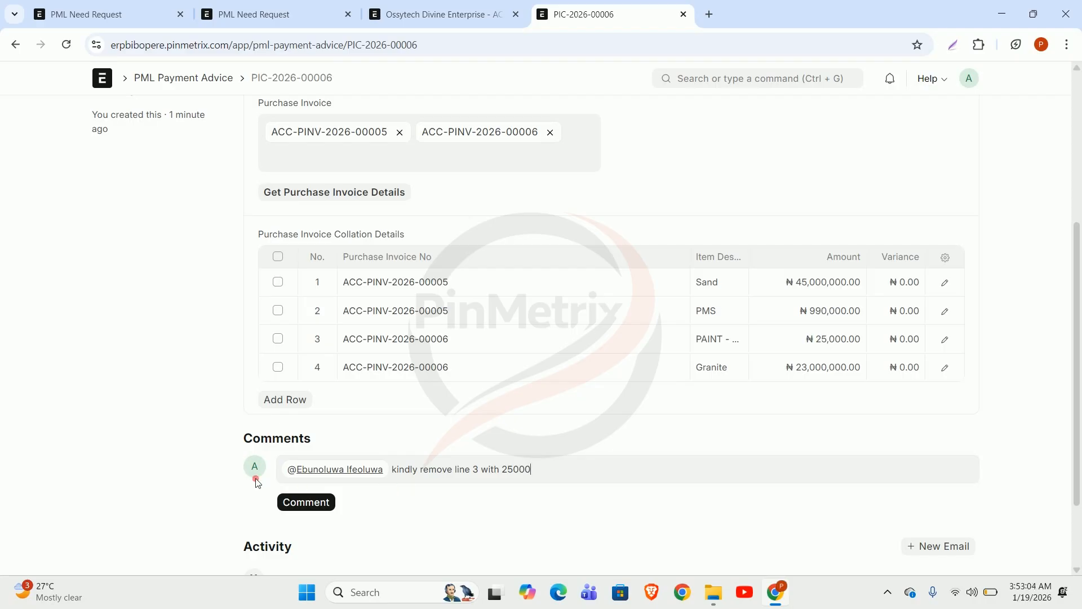
click(288, 502)
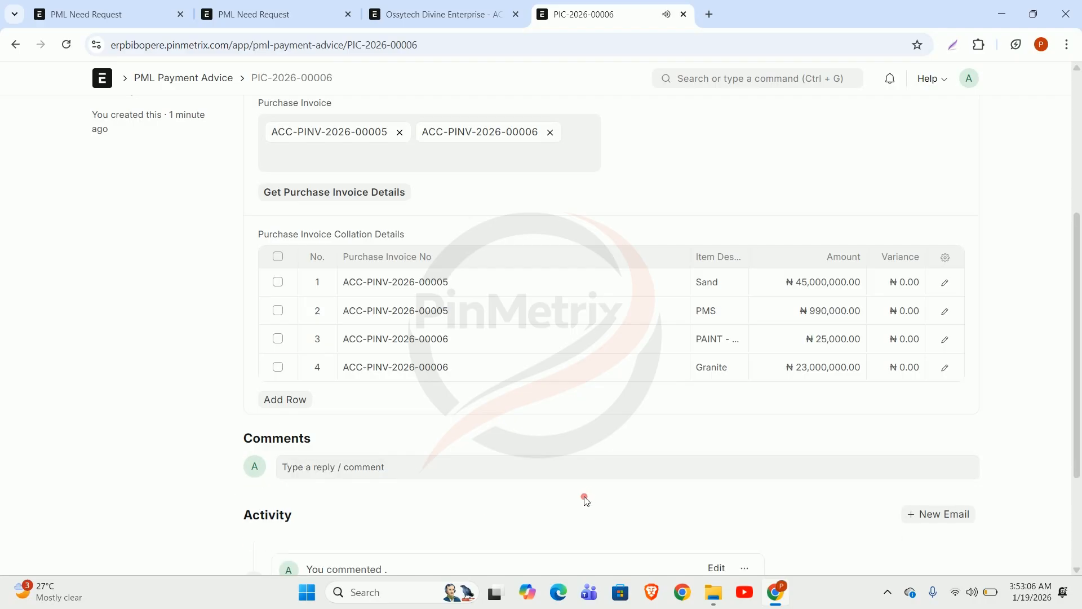
scroll(580, 470, down, 3)
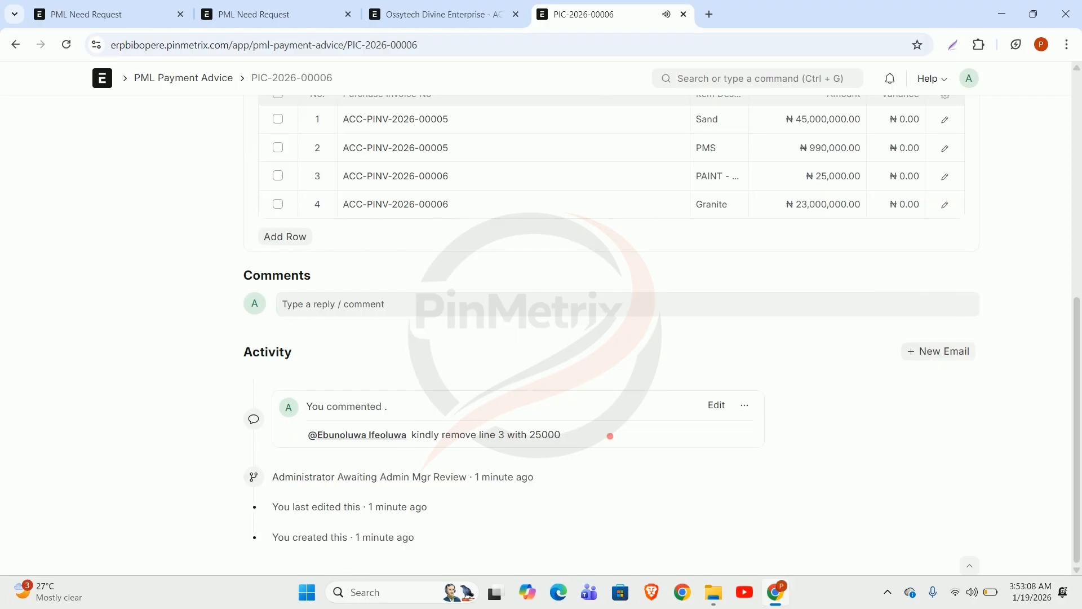
Forward the payment advice with the Reviewed & Request GM Admin Approval action.
scroll(687, 423, up, 8)
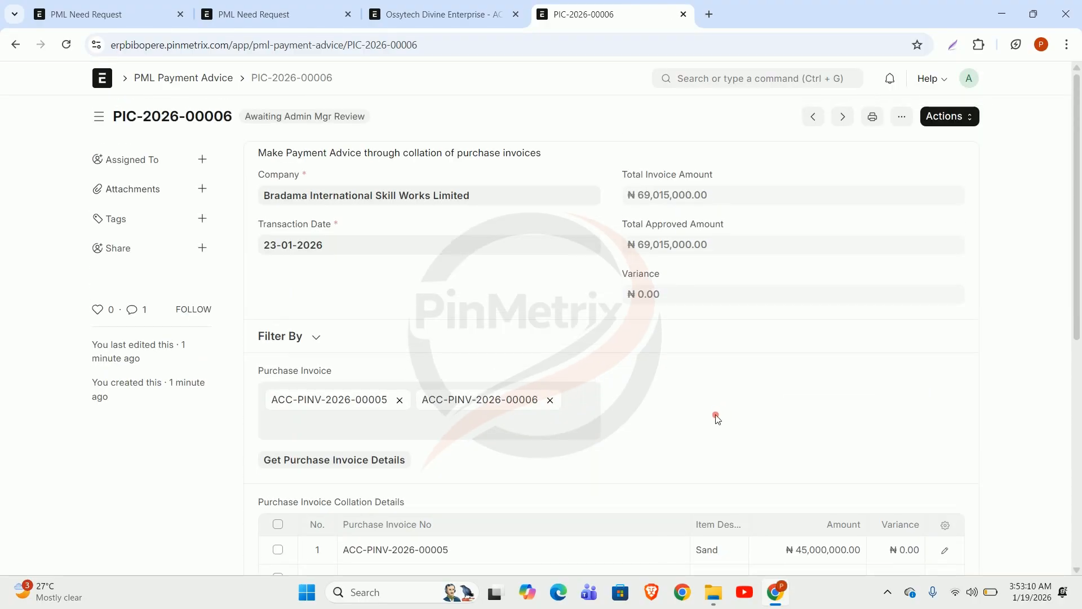
click(949, 116)
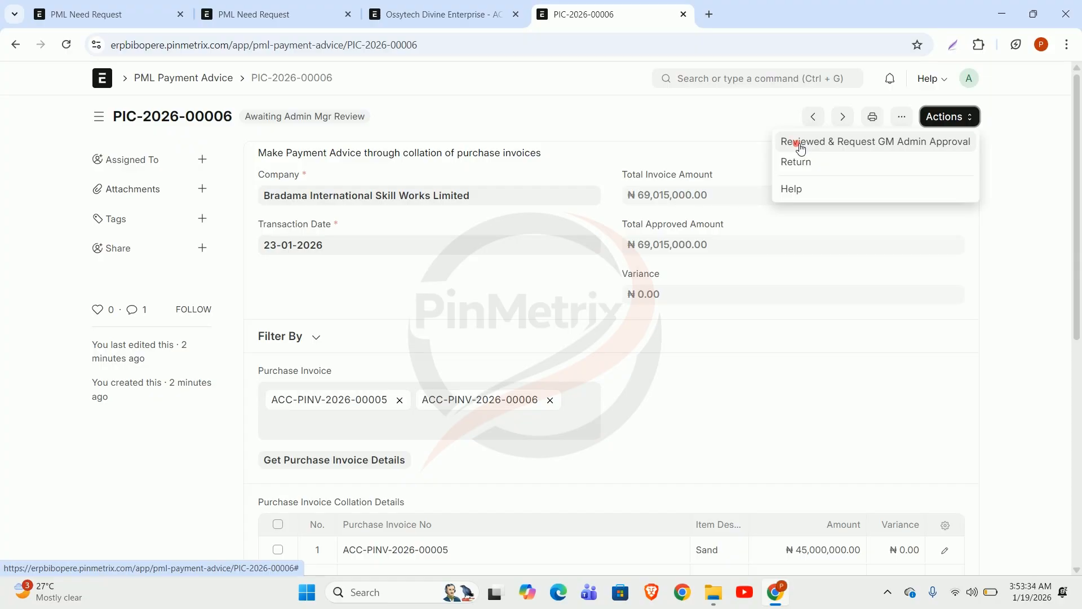
scroll(395, 403, down, 4)
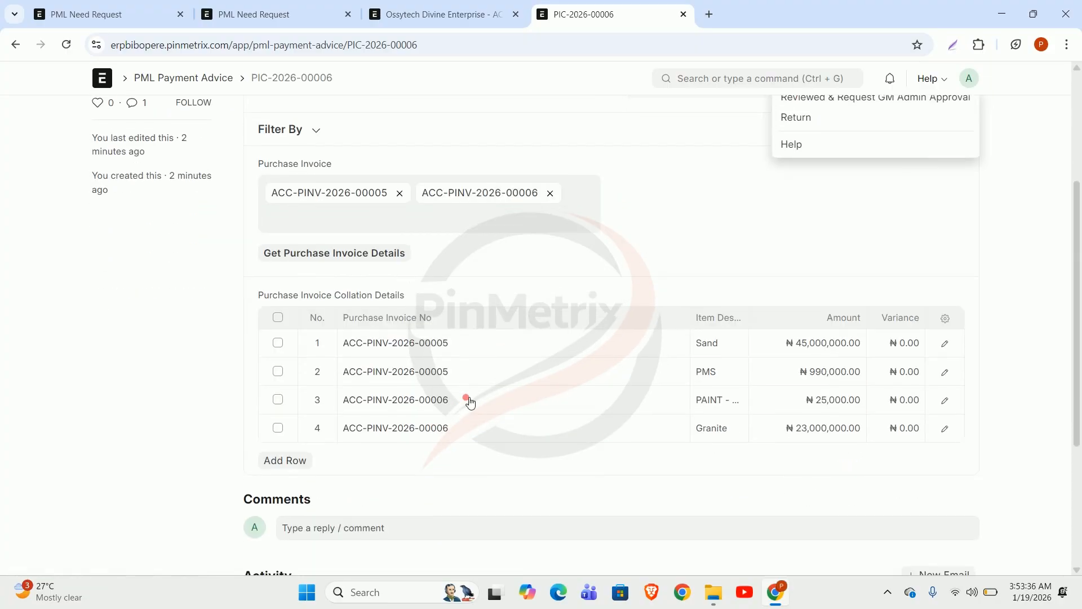
scroll(507, 281, up, 4)
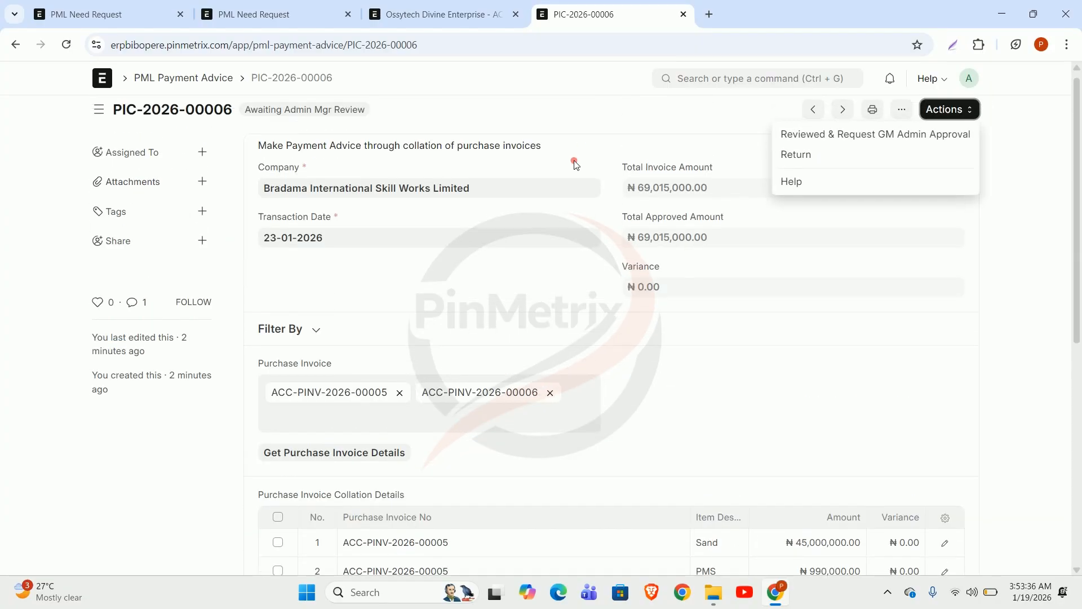
click(793, 150)
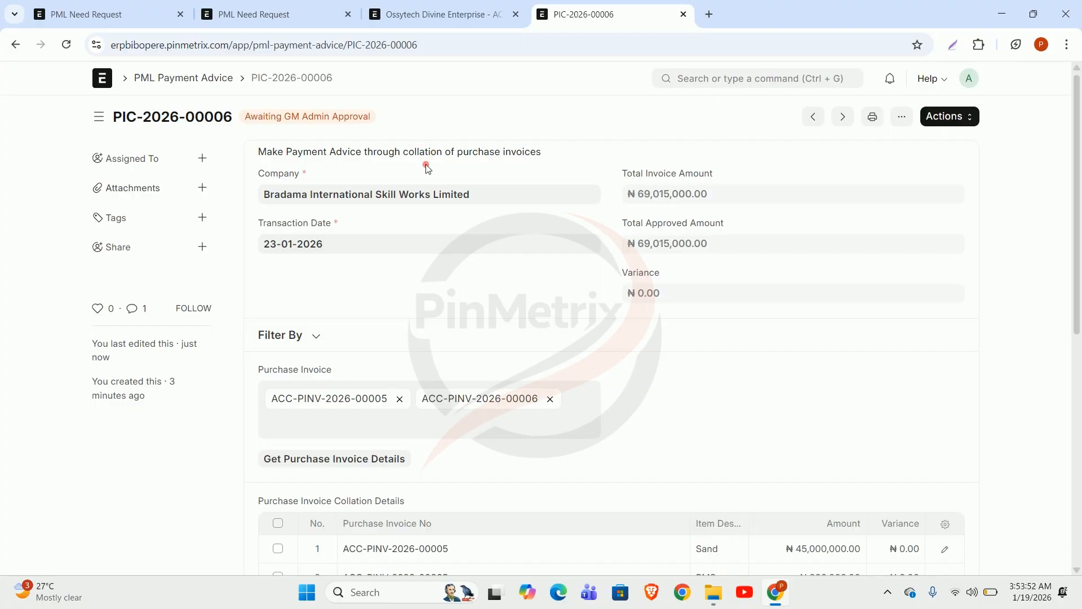
Review the item rows and amounts in the Purchase Invoice Collation Details table at the GM Admin approval stage.
scroll(649, 286, down, 4)
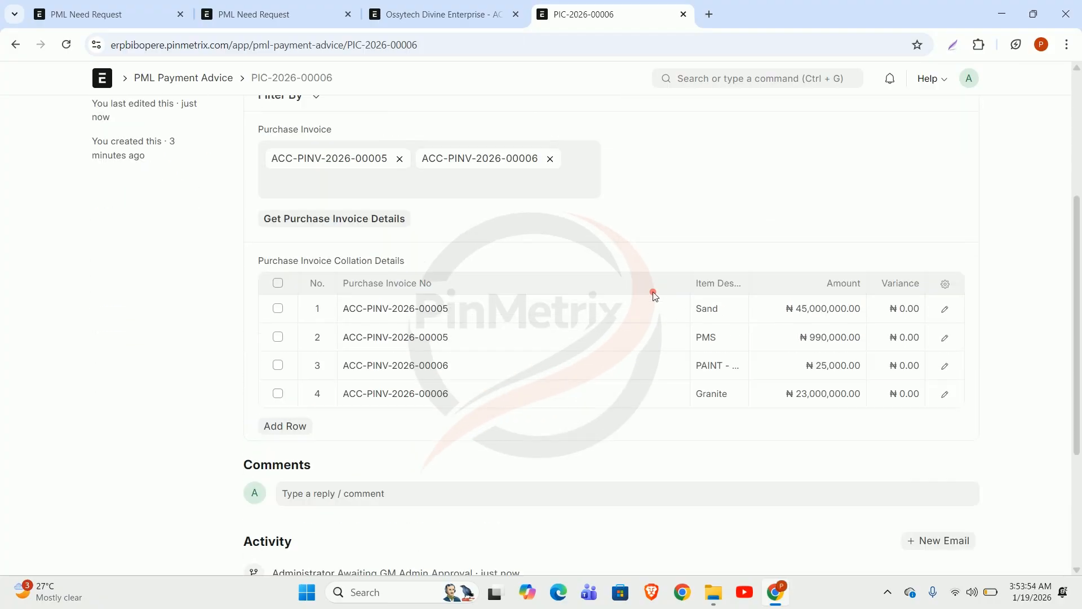
scroll(654, 294, up, 2)
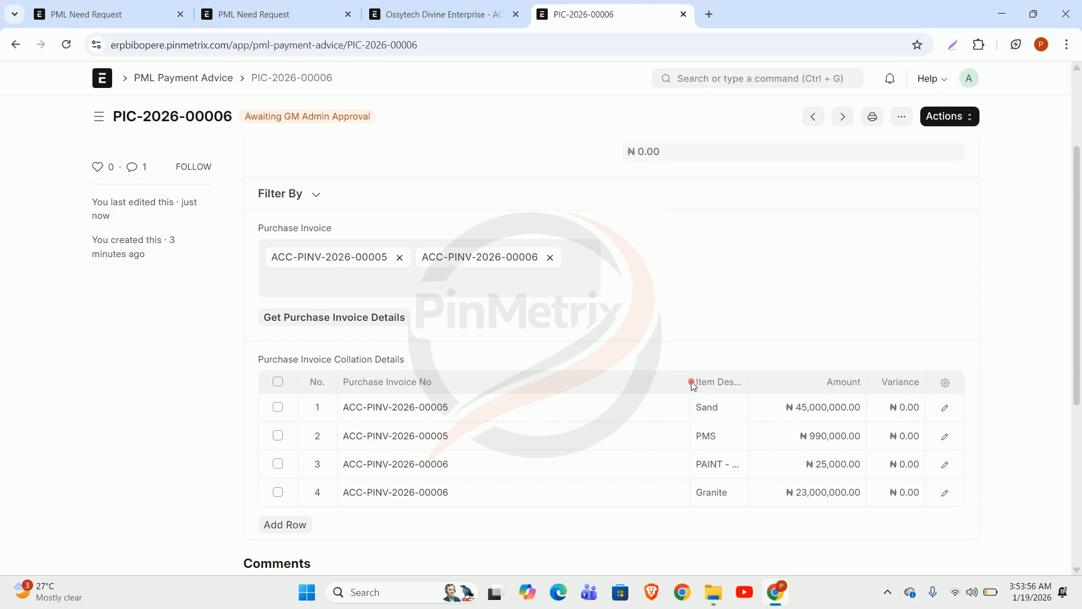
scroll(868, 454, down, 1)
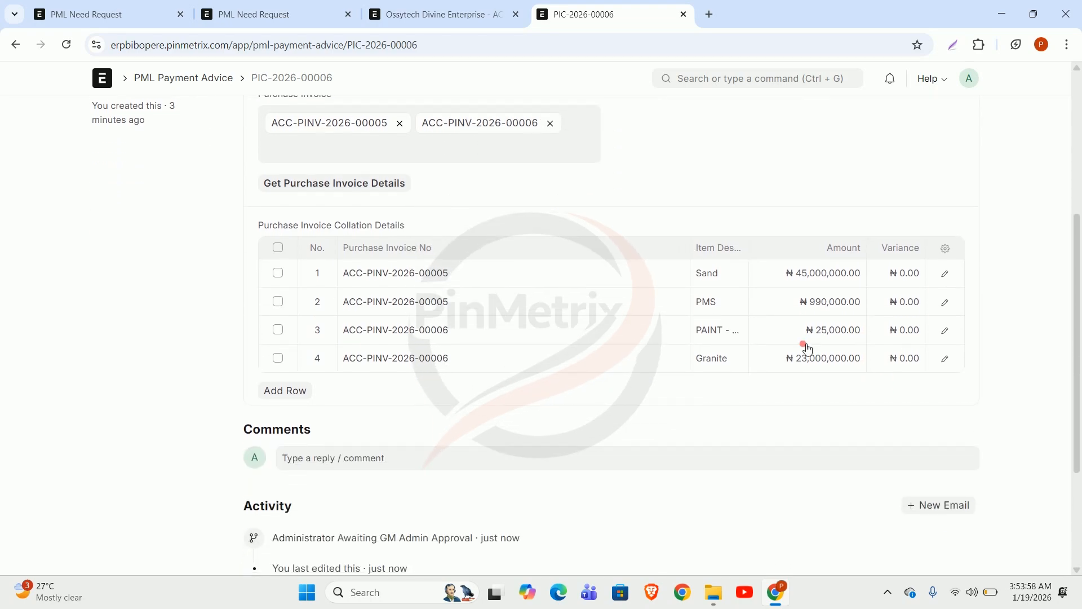
Open the Sand row of the purchase invoice collation details for editing and enable modification of its supplier and amount.
click(951, 273)
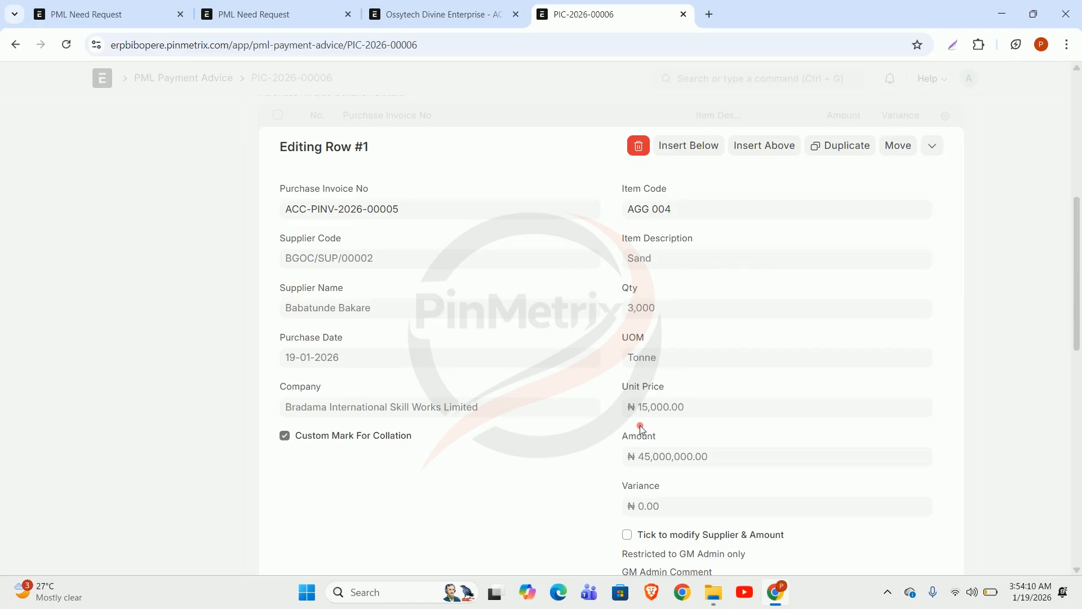
scroll(642, 432, down, 3)
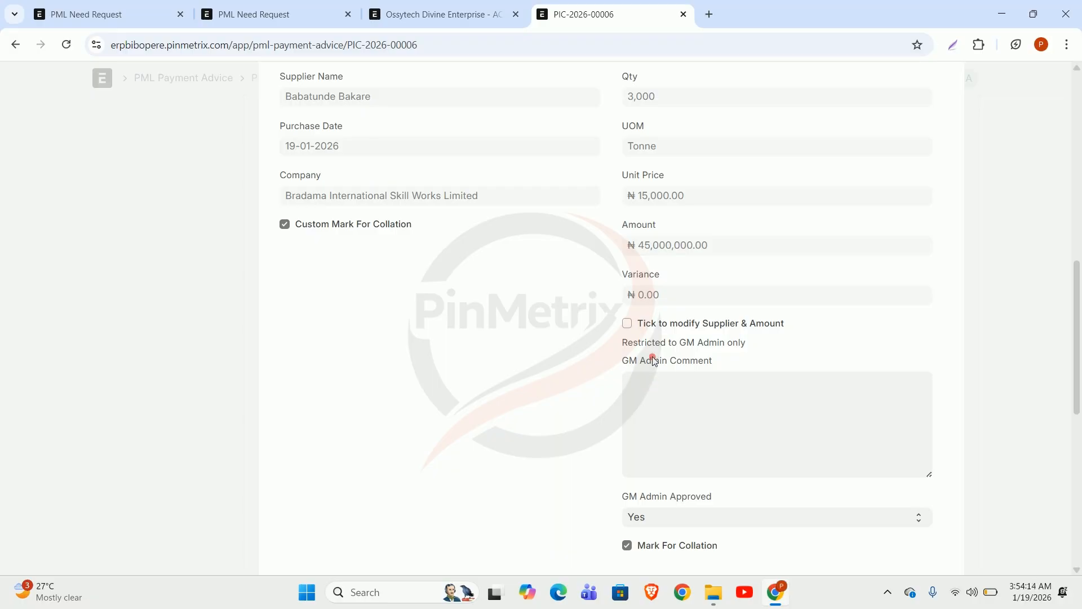
scroll(483, 327, up, 2)
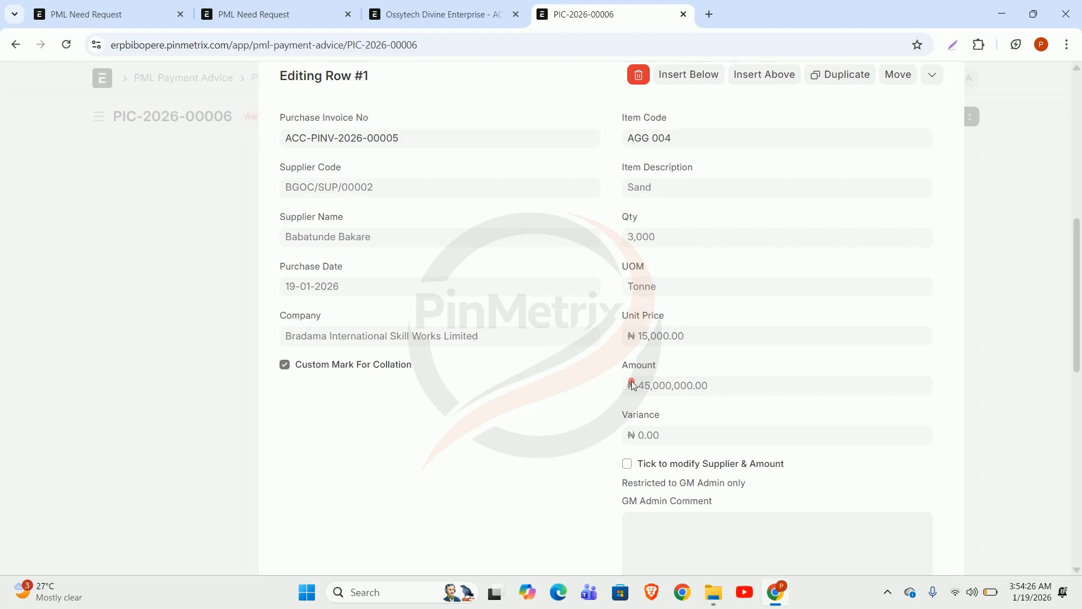
click(675, 466)
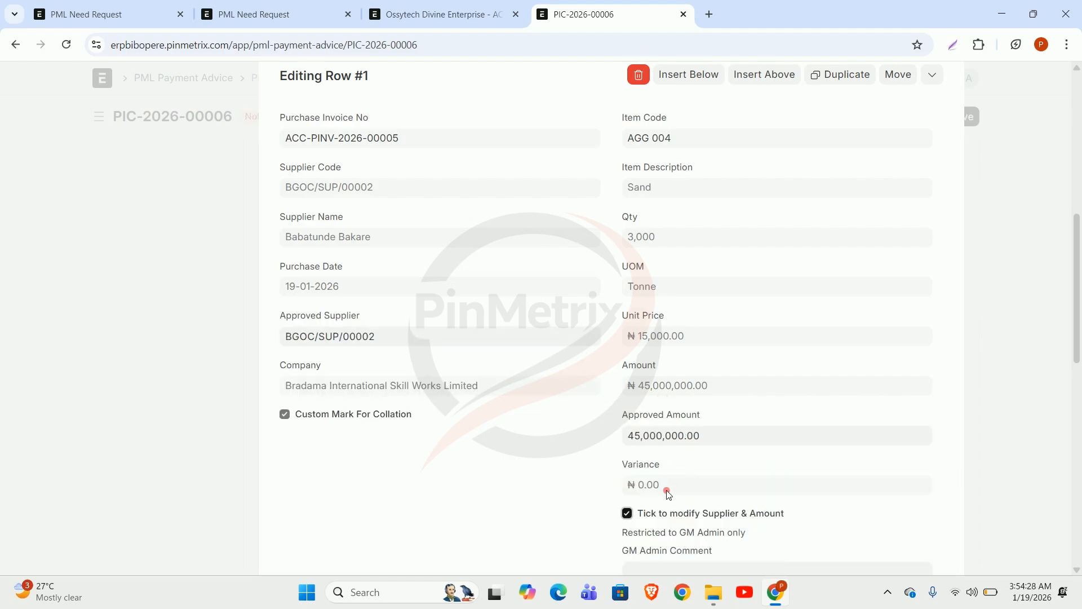
click(685, 443)
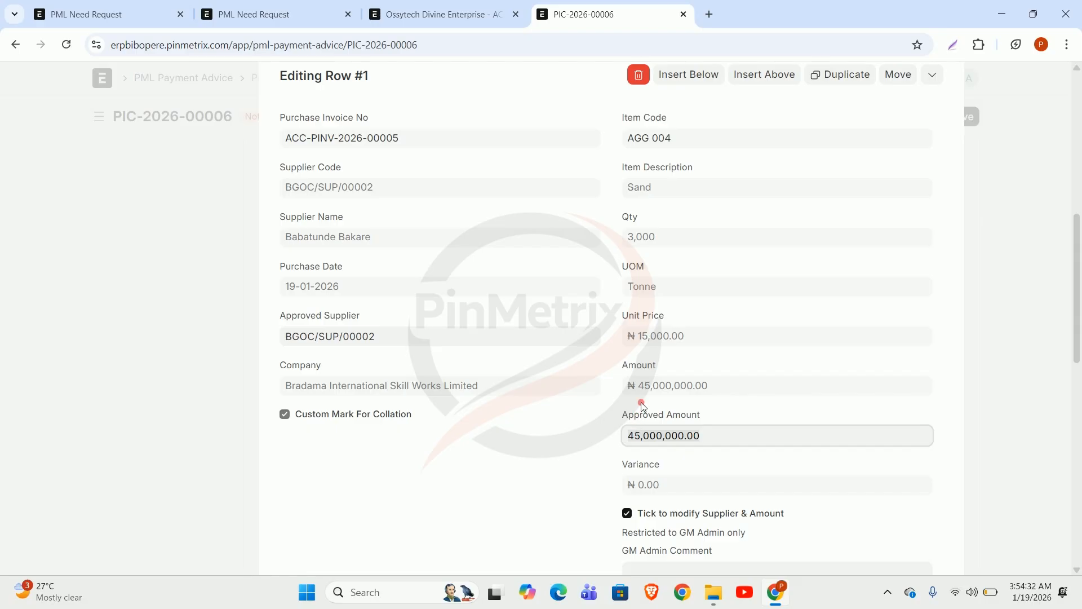
click(627, 513)
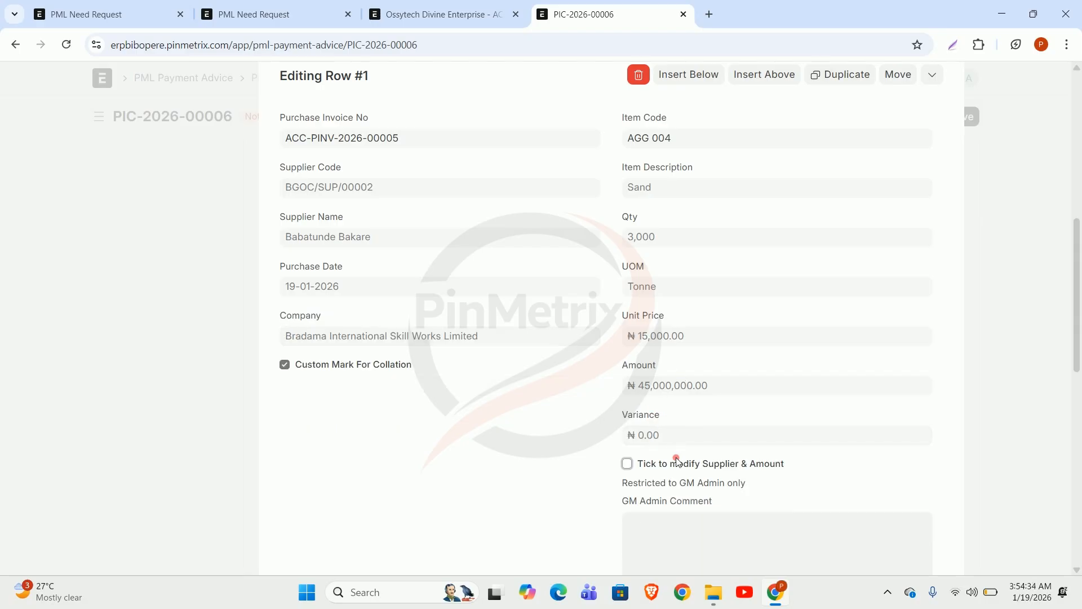
click(678, 462)
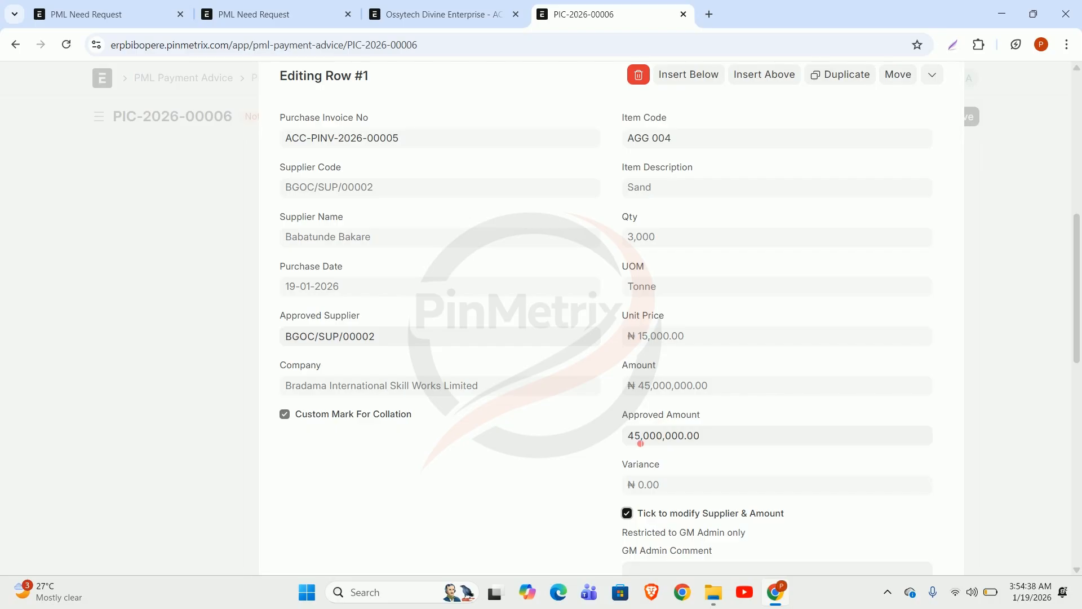
Set the Sand row's Approved Amount to 40,000,000.00.
click(642, 439)
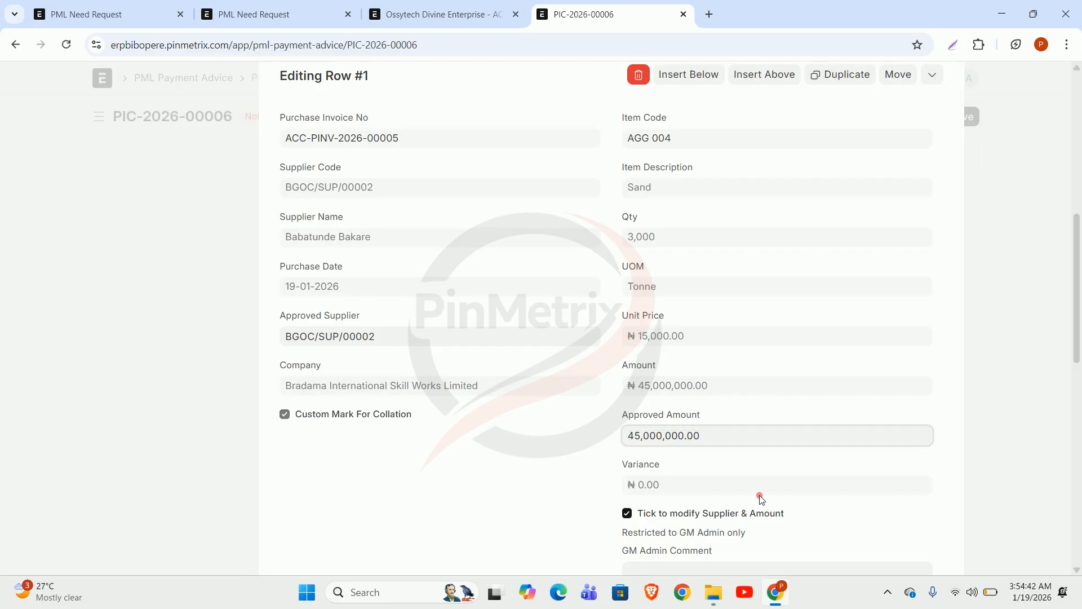
key(BackSpace)
text(0)
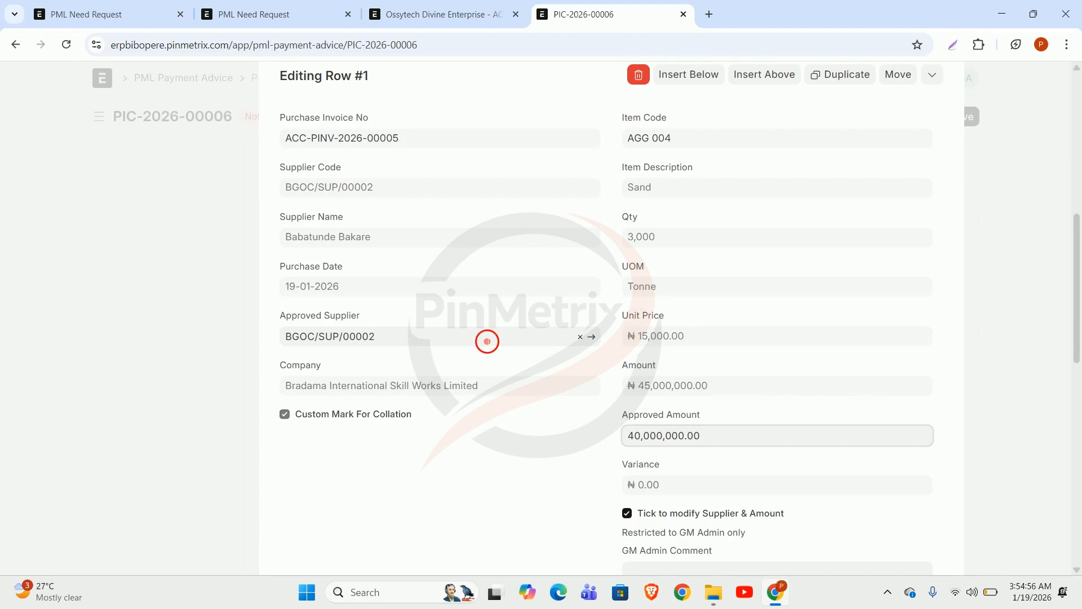
click(487, 341)
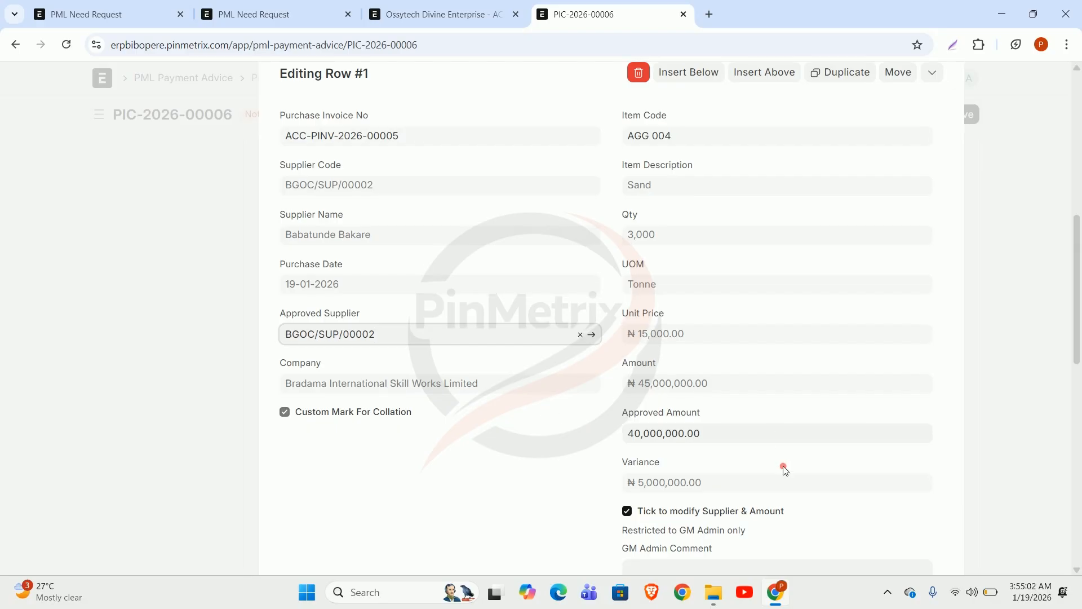
Check the GM Admin comment and approval fields of the Sand row, keep the approval at Yes, and close the row.
scroll(782, 469, down, 6)
click(743, 270)
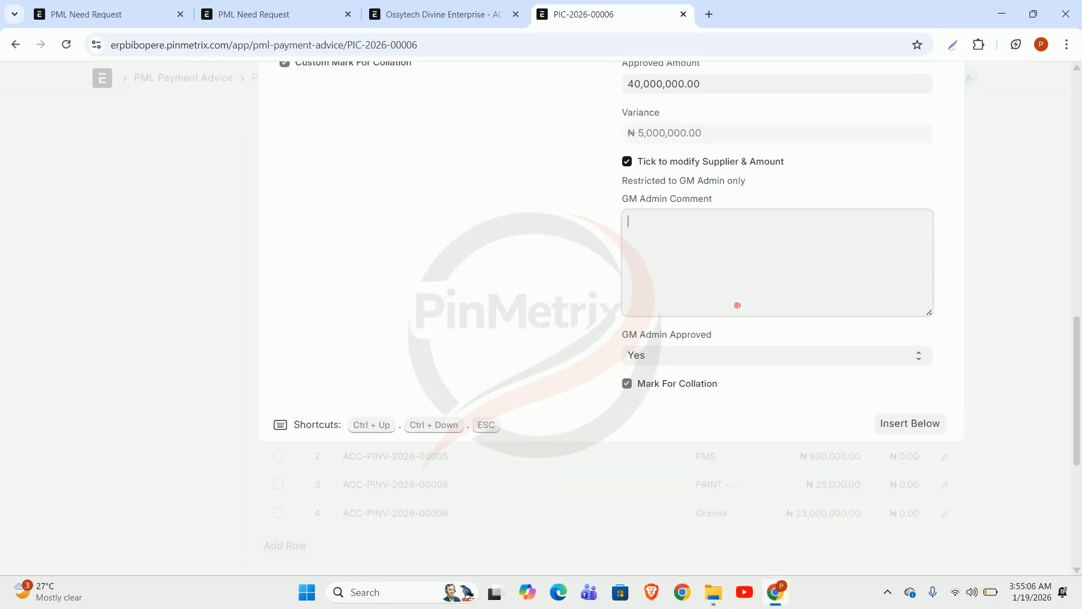
click(656, 359)
click(654, 358)
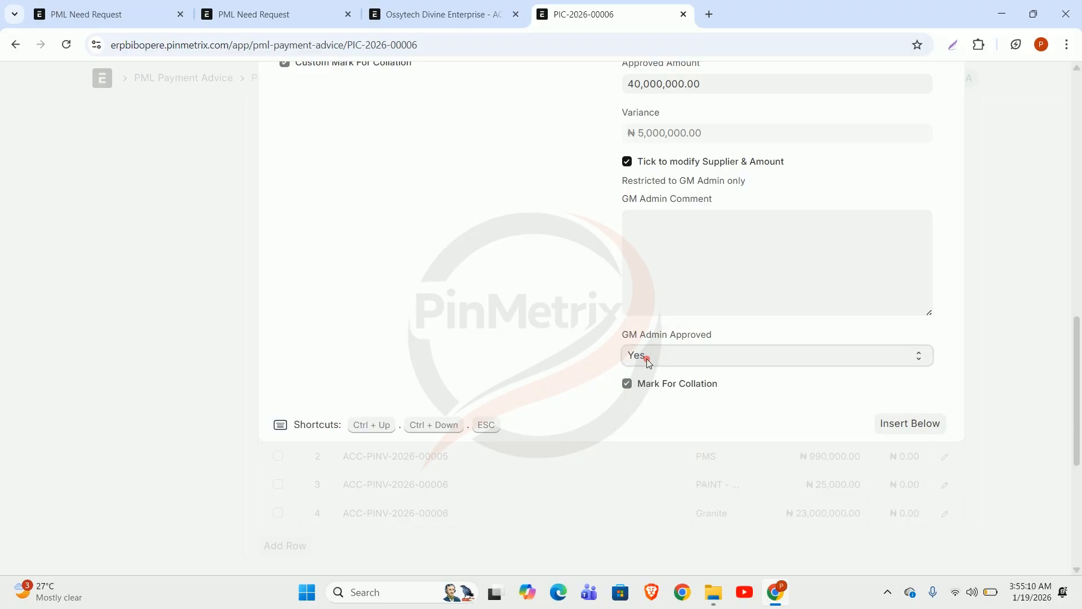
click(1006, 313)
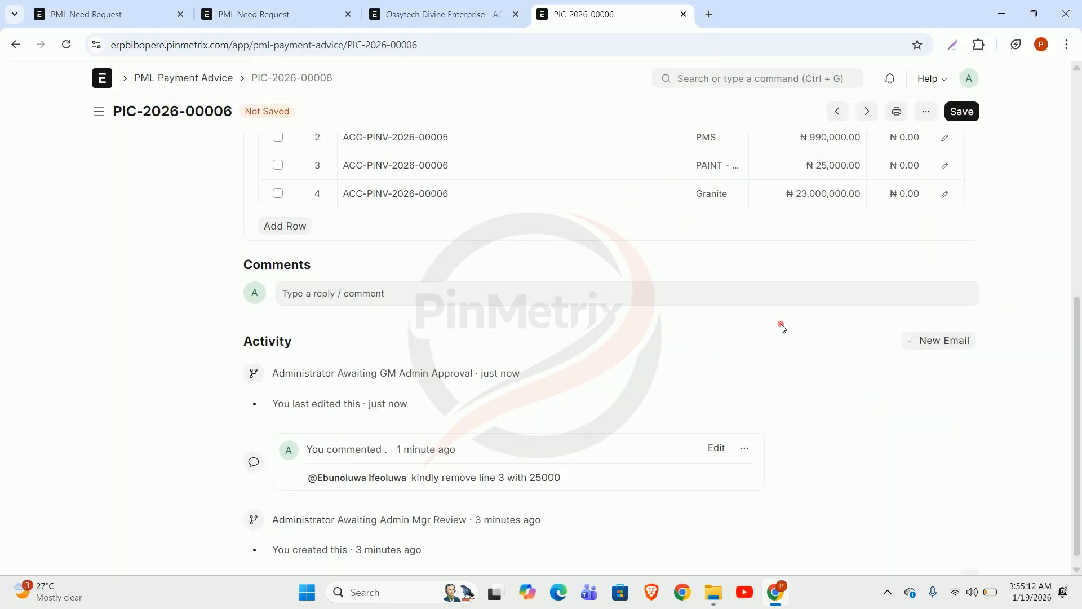
Review the PMS row's approved amount, supplier modification option and GM Admin approval, and close the row.
click(945, 335)
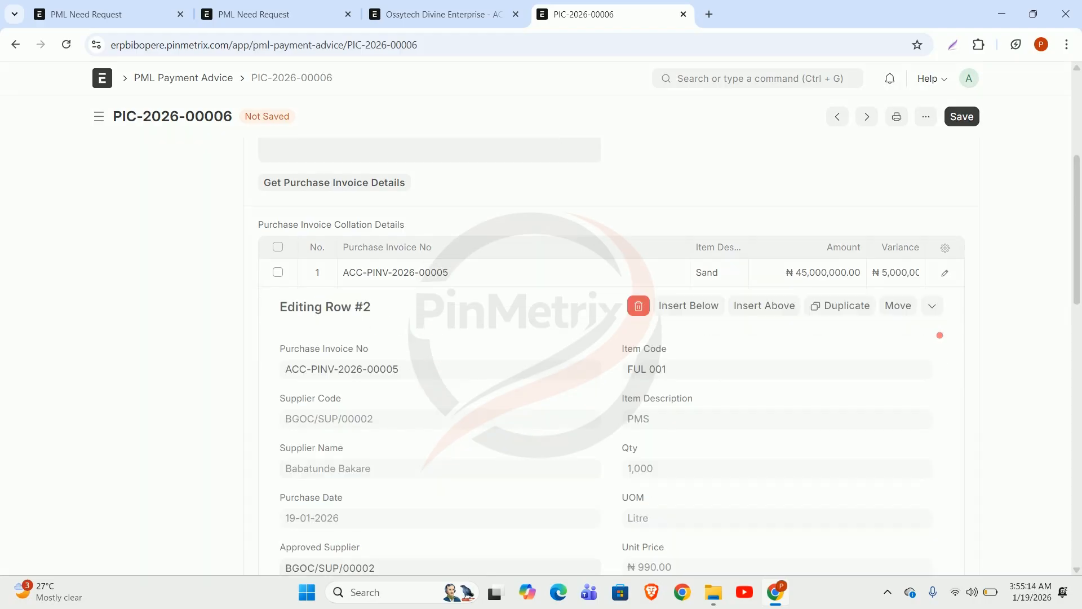
scroll(685, 475, down, 2)
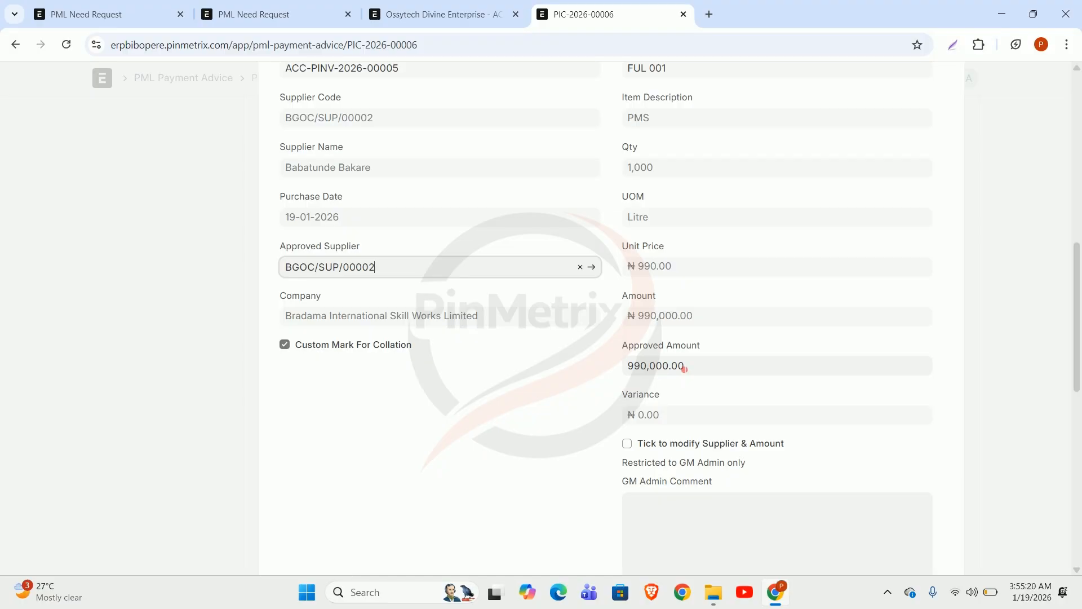
scroll(720, 377, down, 4)
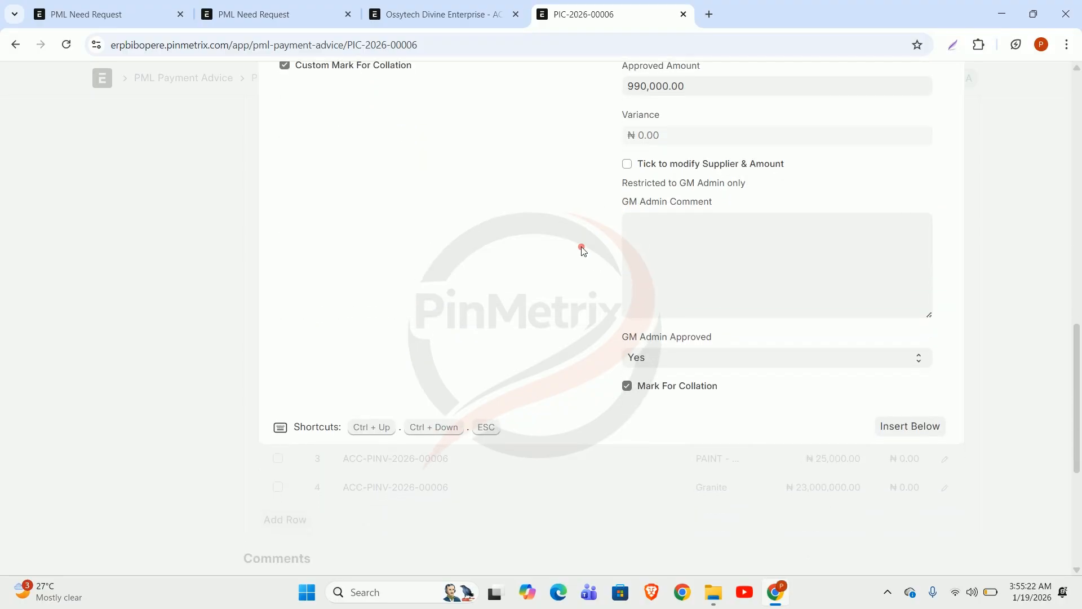
click(675, 161)
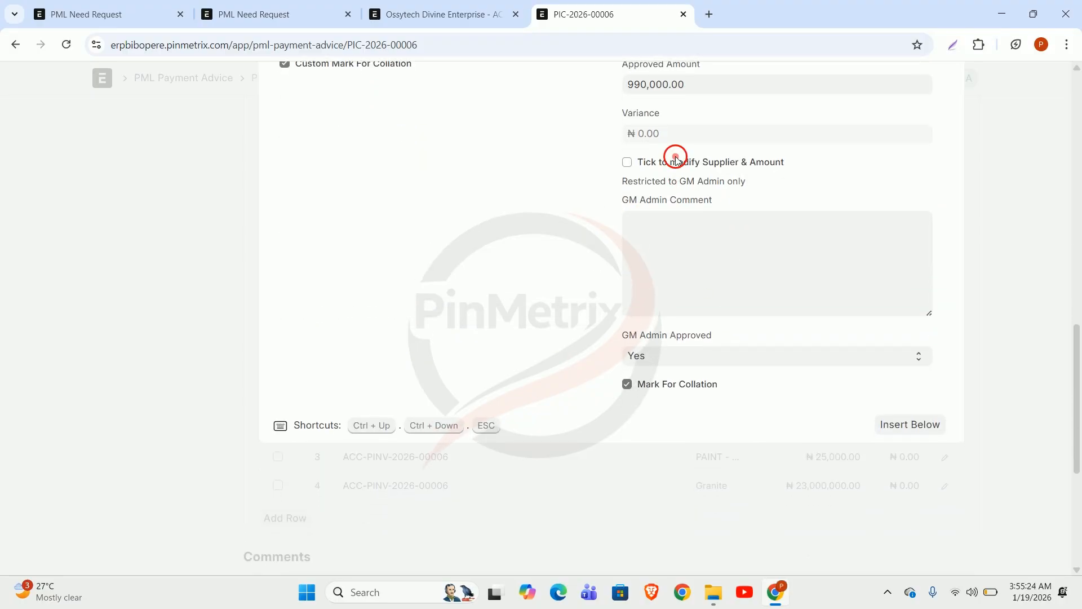
click(703, 163)
scroll(1009, 330, down, 1)
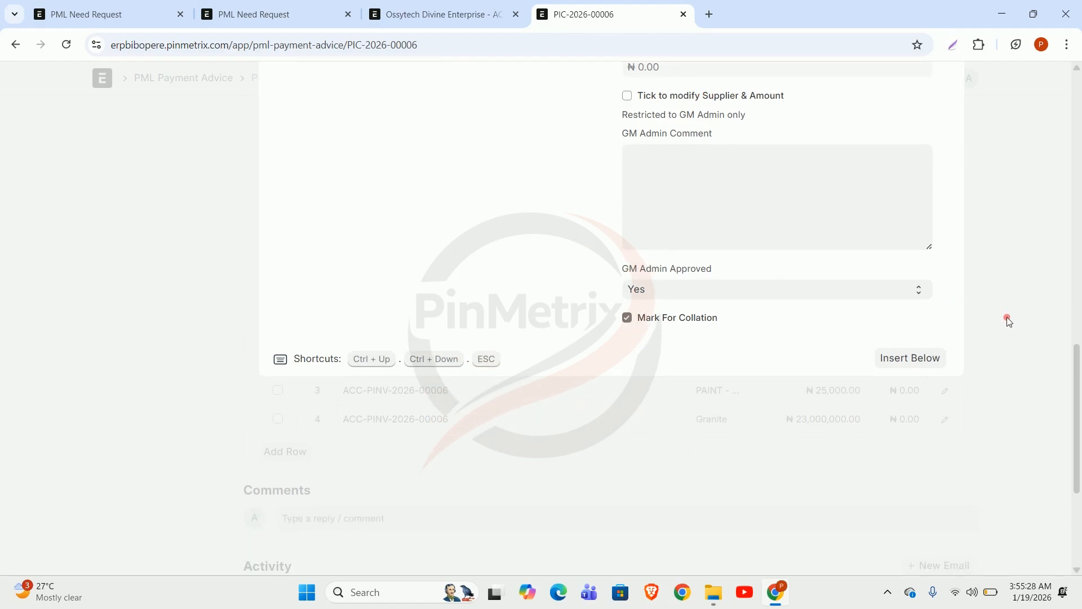
click(1007, 316)
Review the payment advice's collation rows and totals, and save the document.
scroll(958, 367, up, 4)
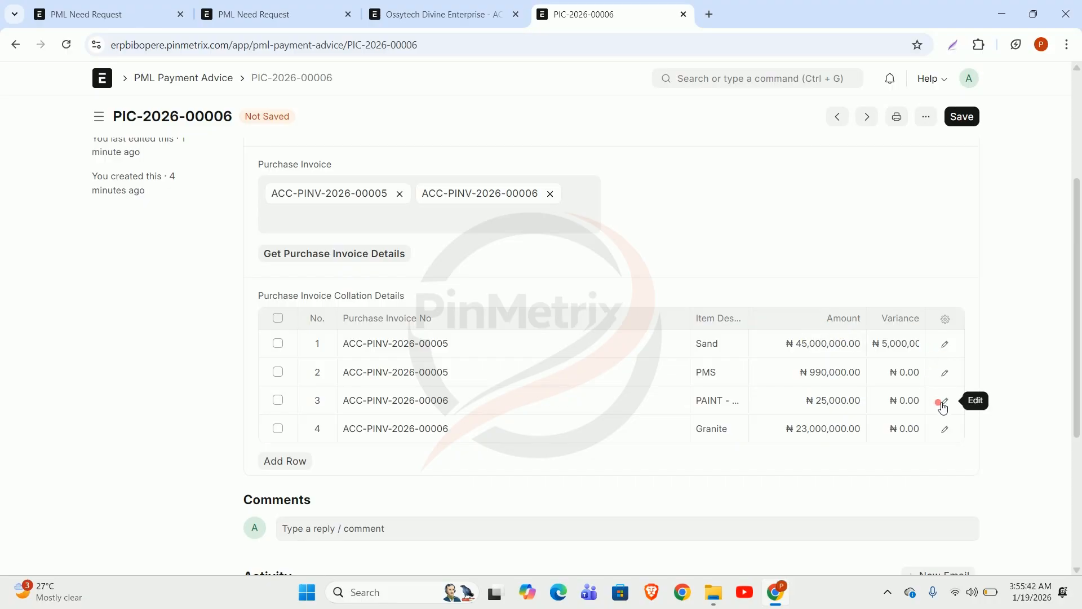
scroll(930, 400, up, 4)
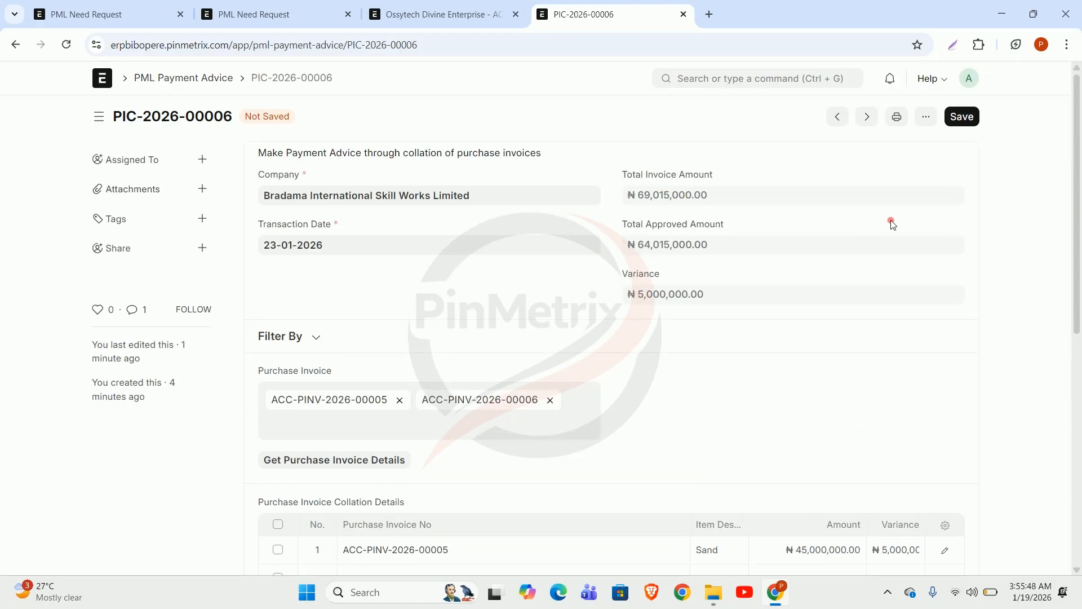
scroll(905, 208, down, 1)
scroll(936, 186, up, 1)
click(964, 117)
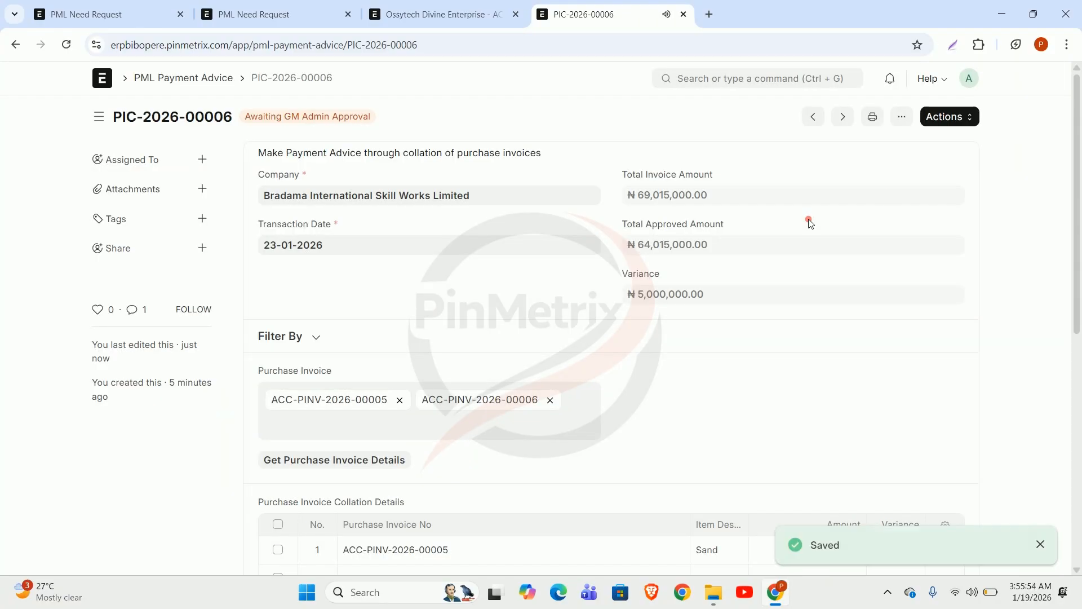
Approve the payment advice as GM Admin and request MD approval.
click(954, 123)
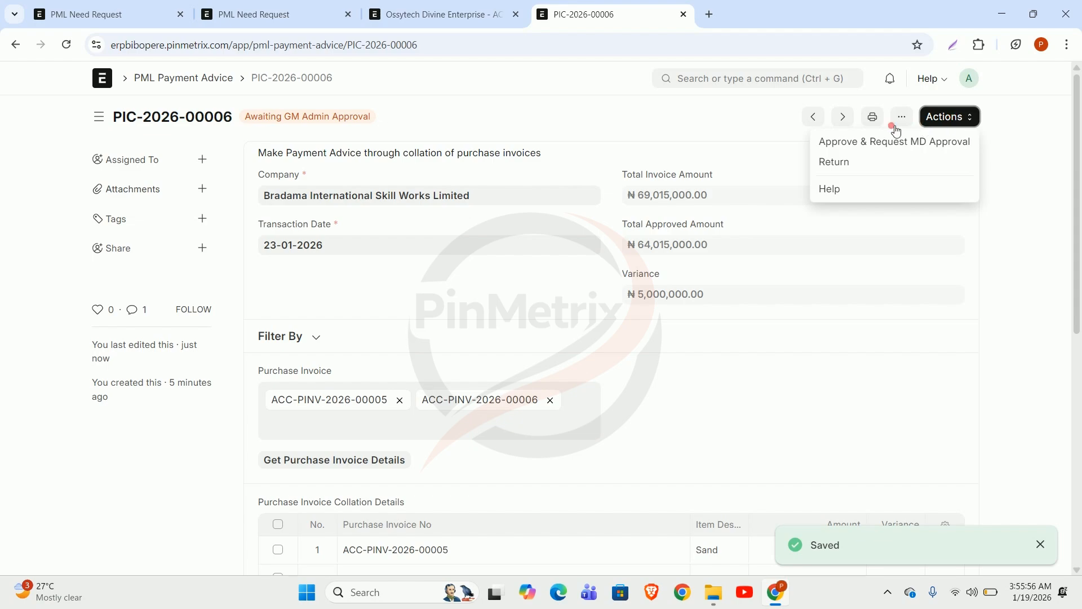
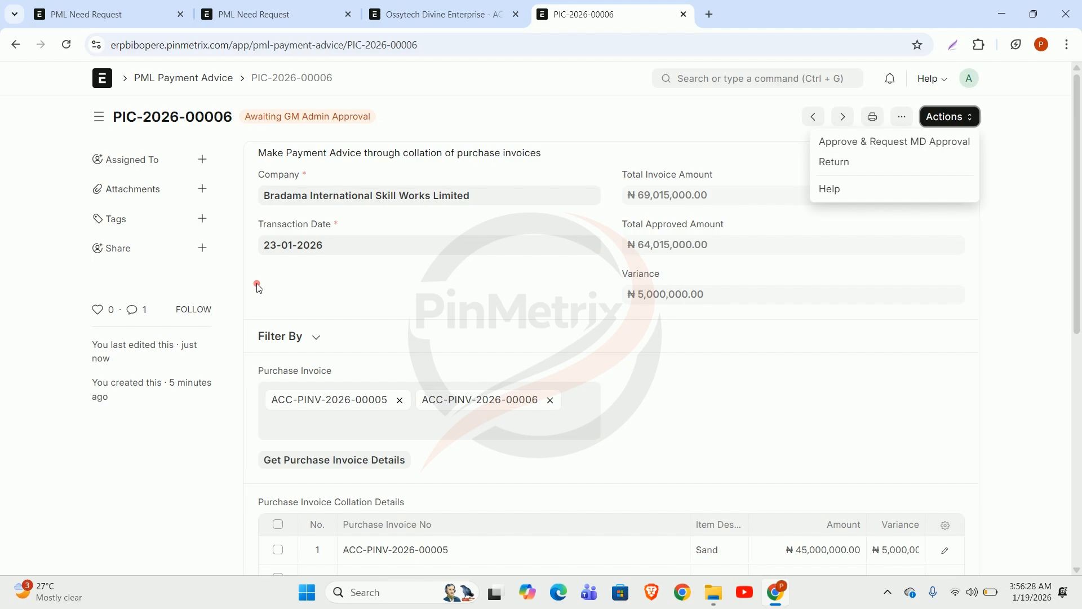
scroll(708, 468, down, 7)
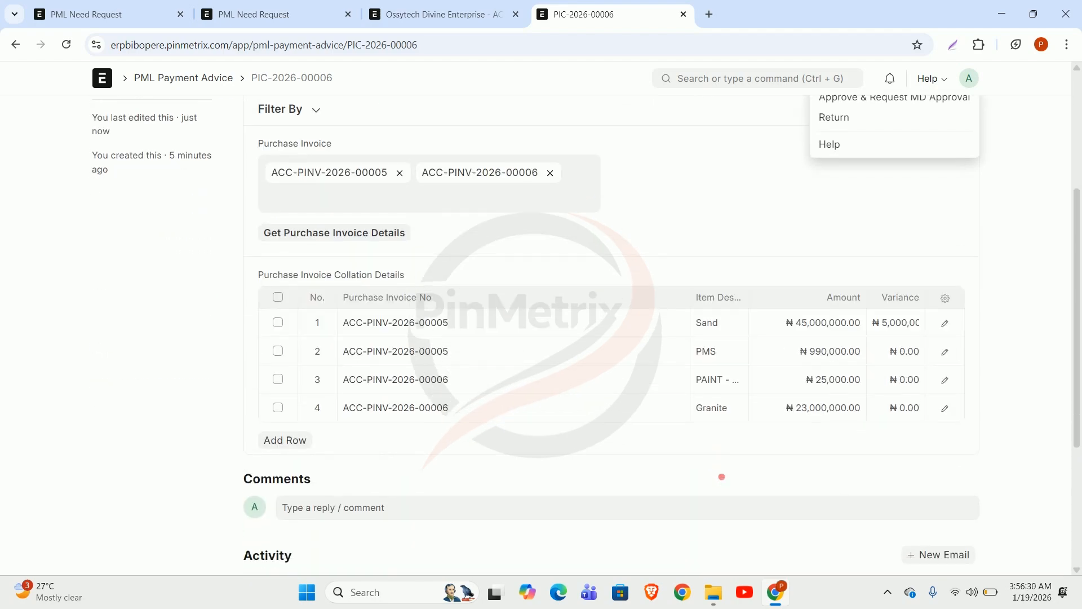
scroll(796, 358, up, 7)
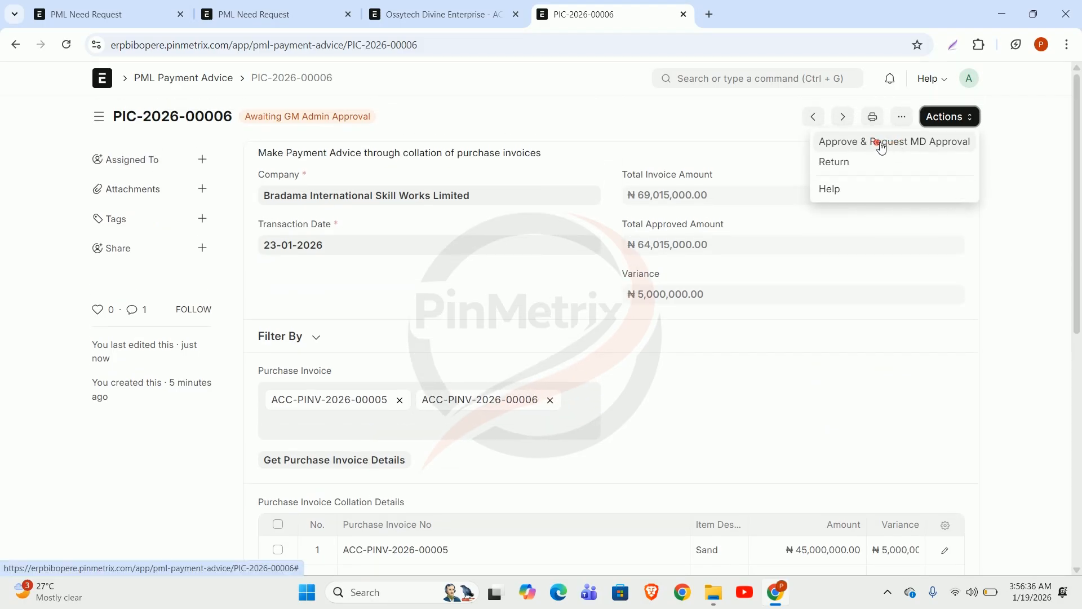
click(882, 146)
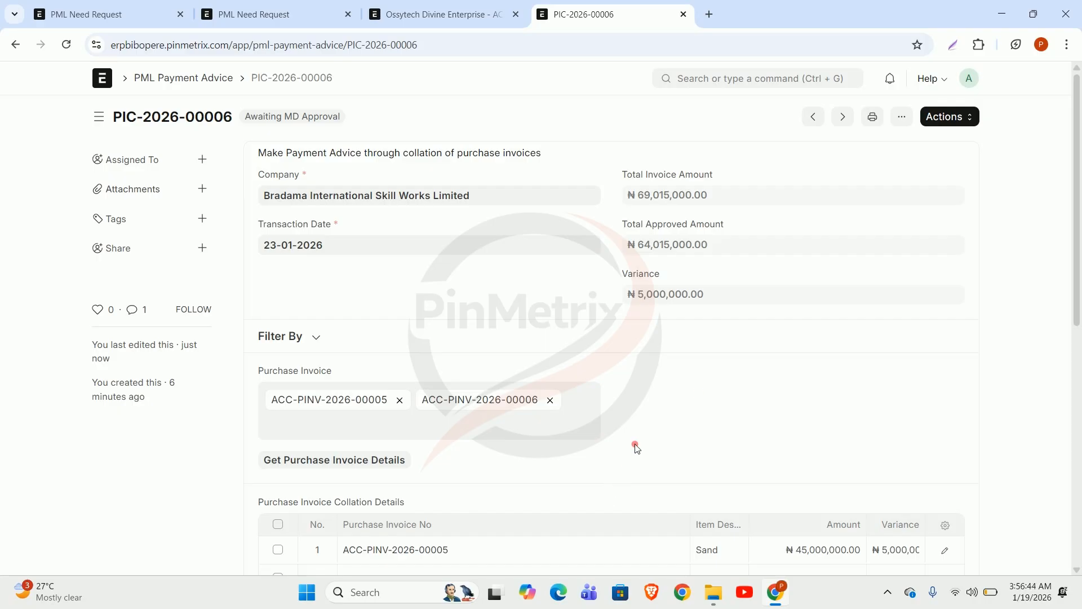
Open the Sand row of the purchase invoice collation details and set MD Approved to No.
scroll(705, 396, down, 4)
scroll(708, 399, down, 4)
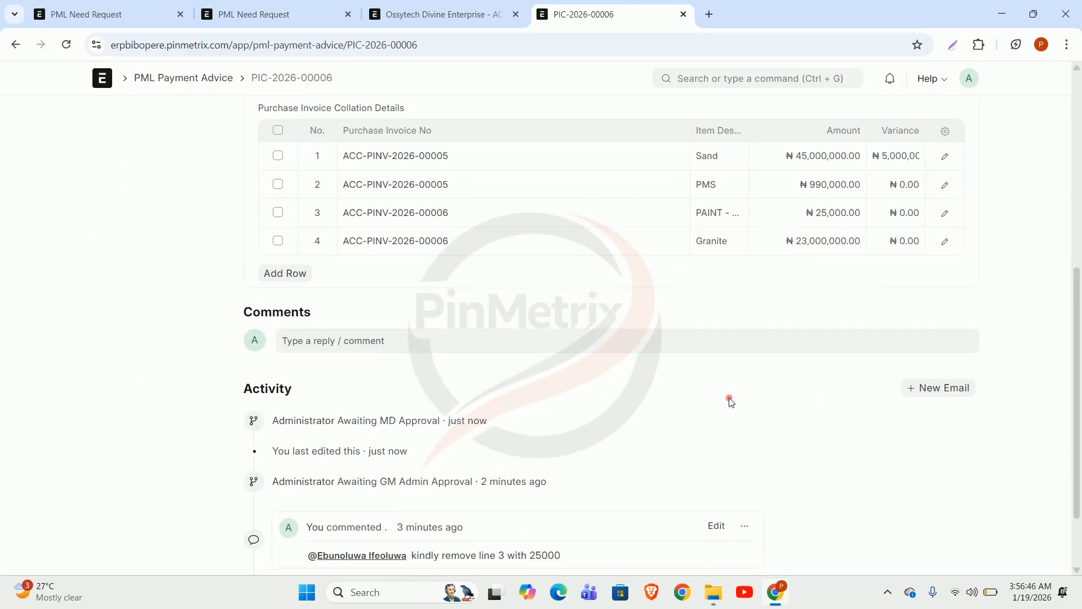
scroll(924, 403, up, 6)
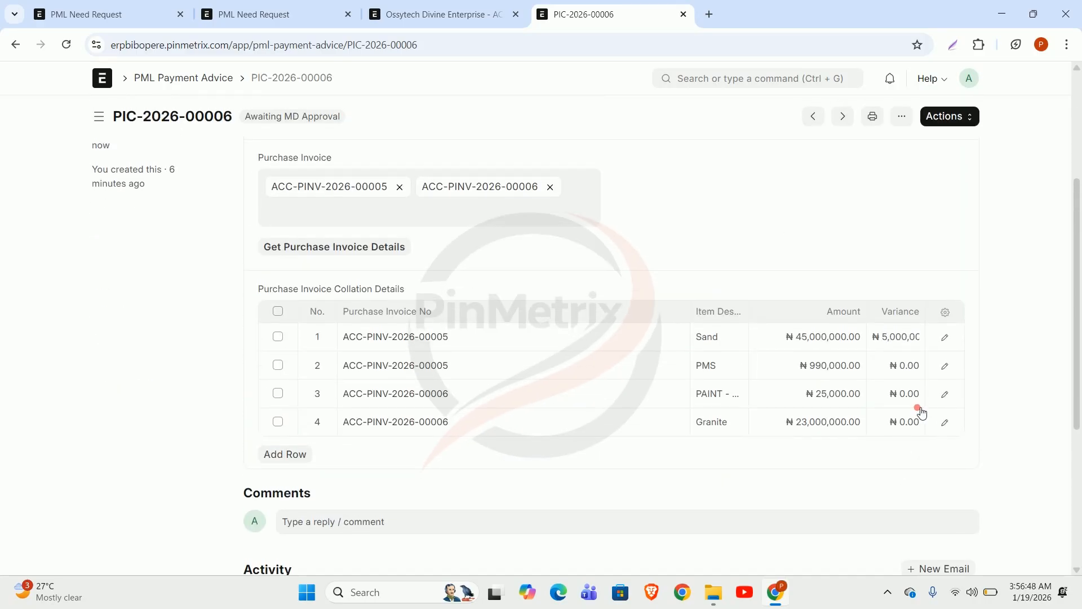
scroll(849, 420, up, 1)
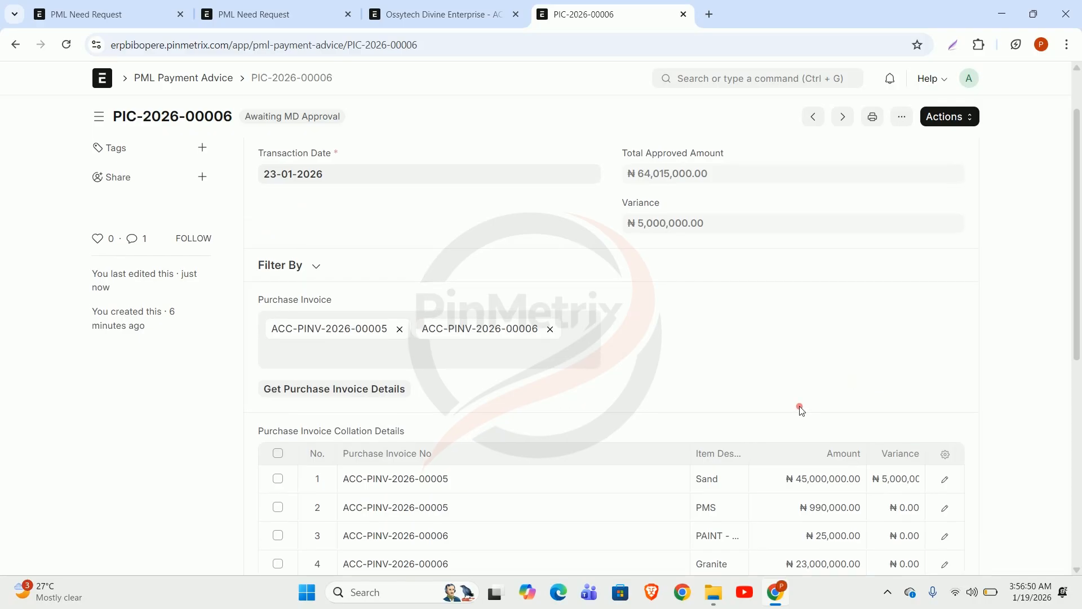
scroll(774, 438, up, 1)
scroll(775, 442, up, 1)
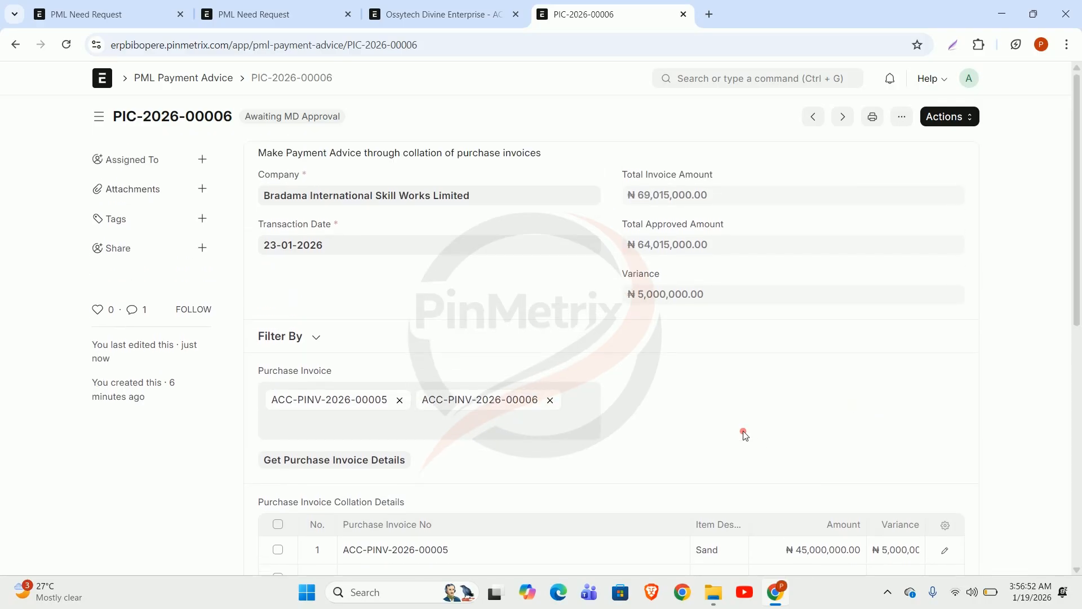
scroll(758, 445, down, 4)
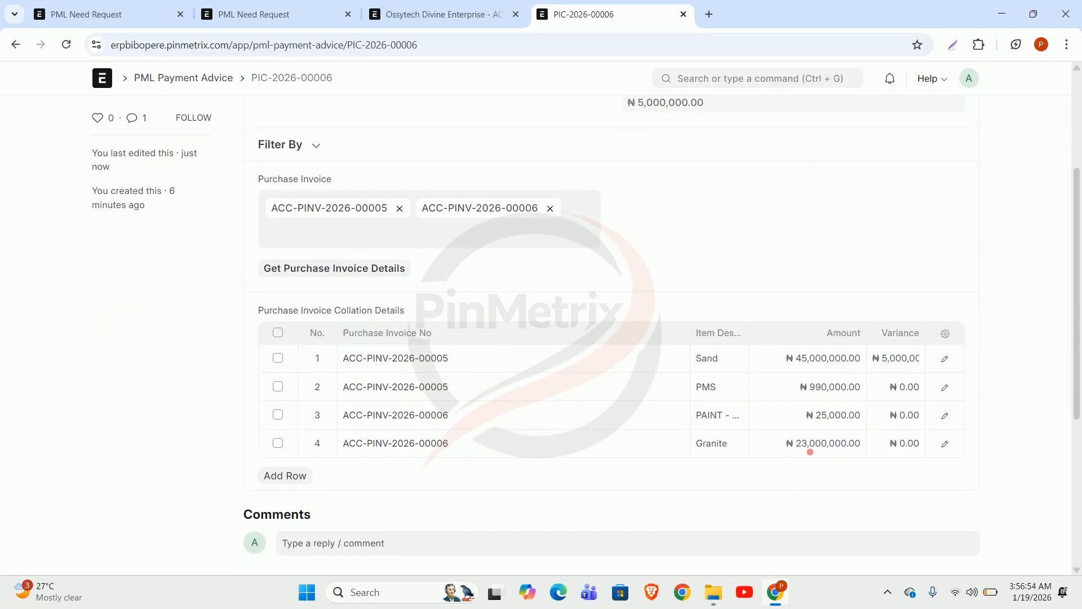
click(945, 357)
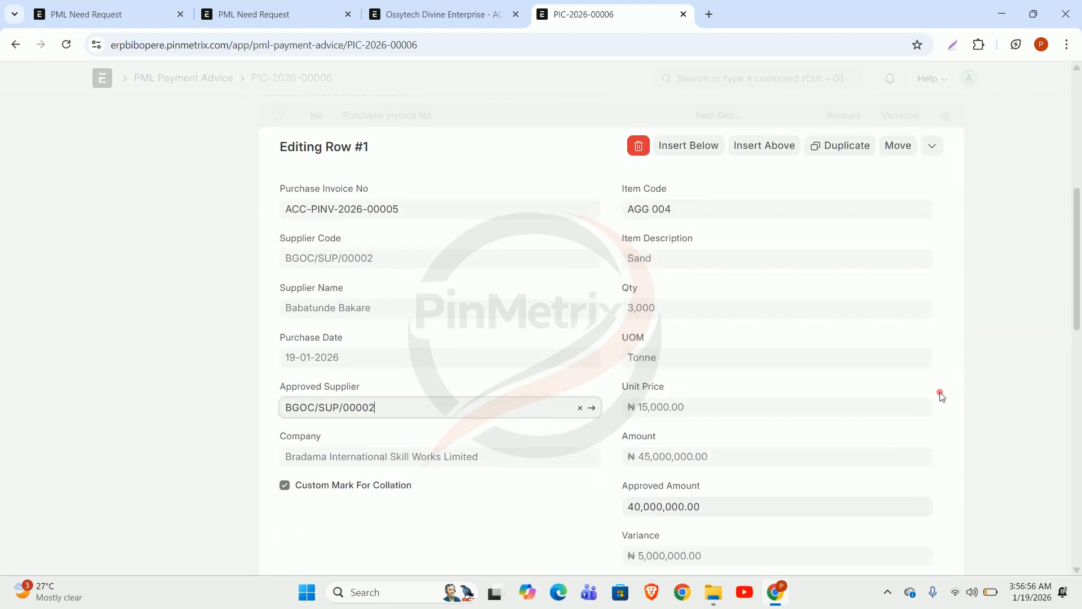
scroll(748, 435, down, 5)
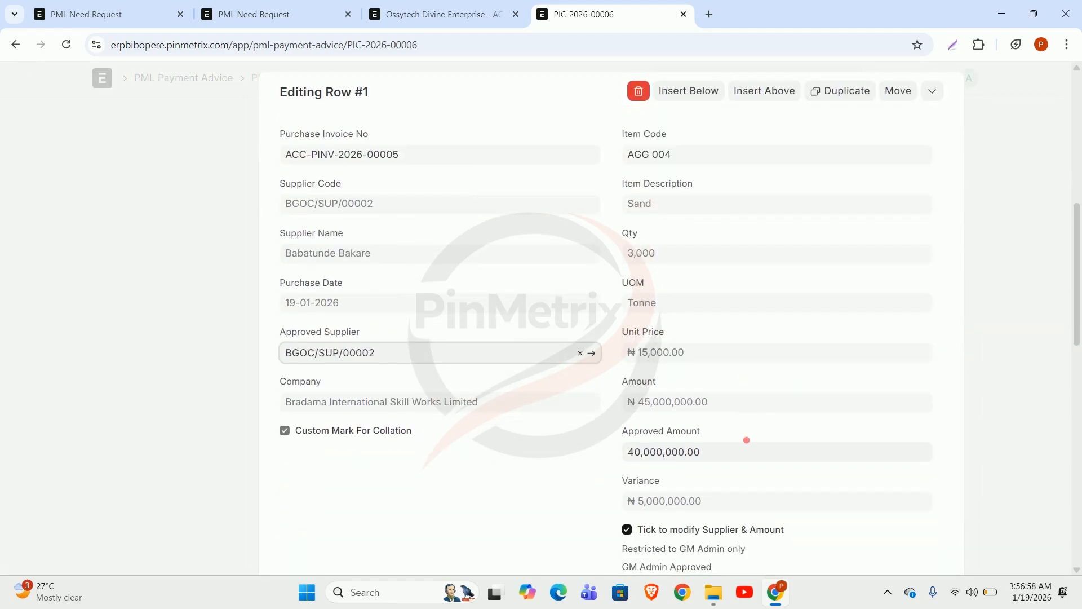
scroll(672, 372, down, 3)
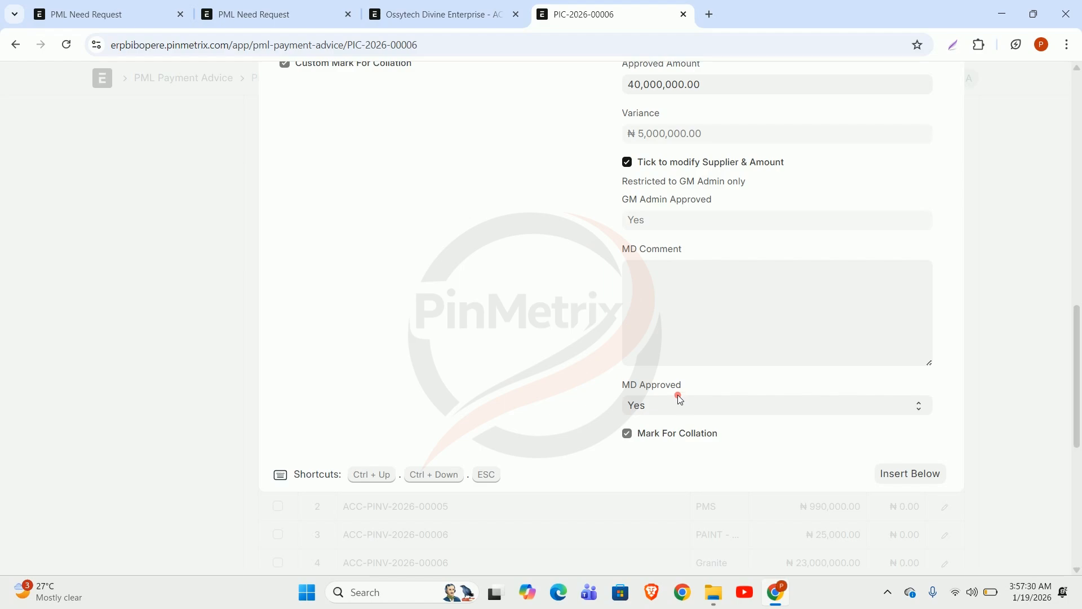
click(707, 406)
click(703, 458)
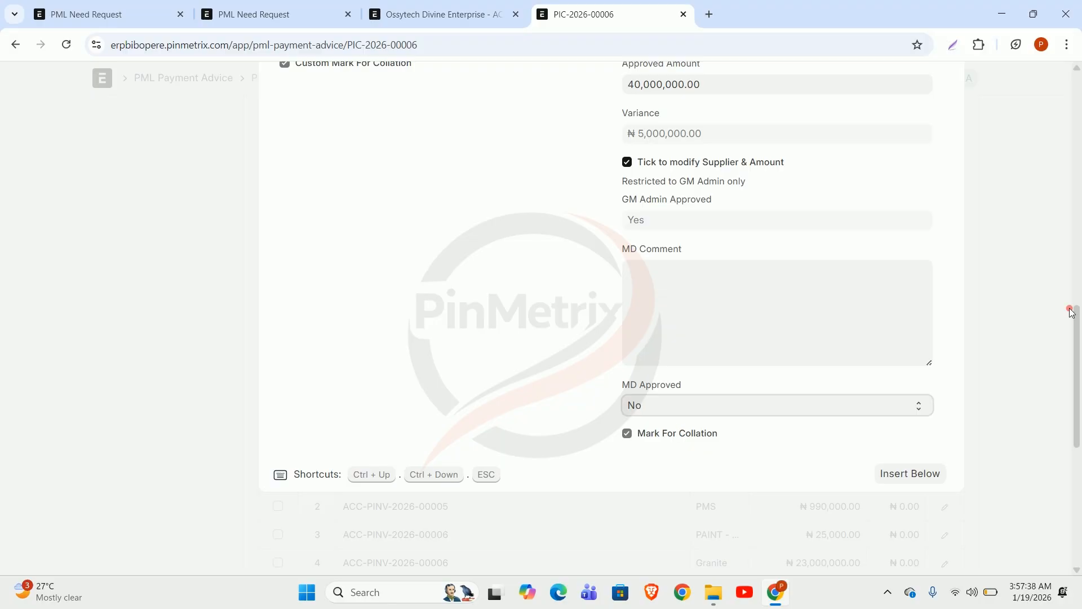
Close the Sand row and save payment advice PIC-2026-00006.
click(996, 349)
scroll(995, 383, up, 6)
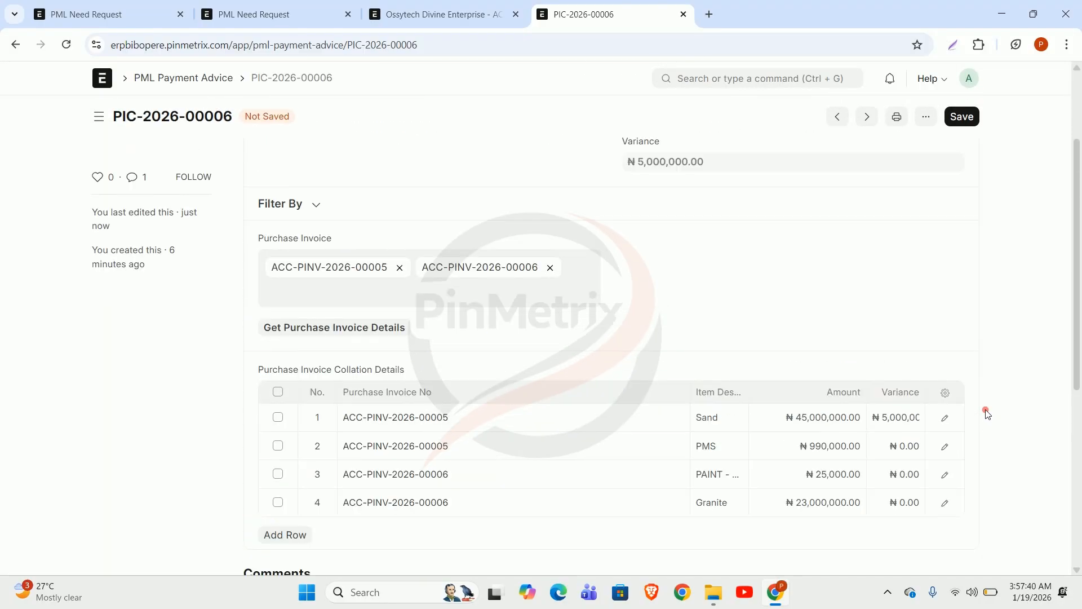
scroll(984, 412, up, 2)
scroll(961, 283, down, 3)
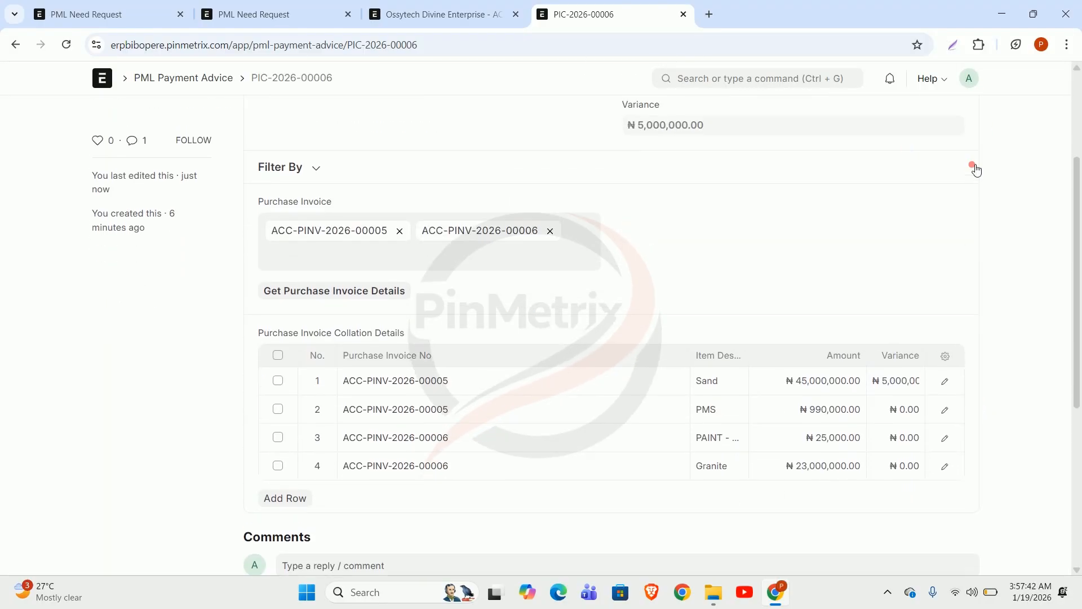
scroll(976, 169, up, 3)
click(967, 120)
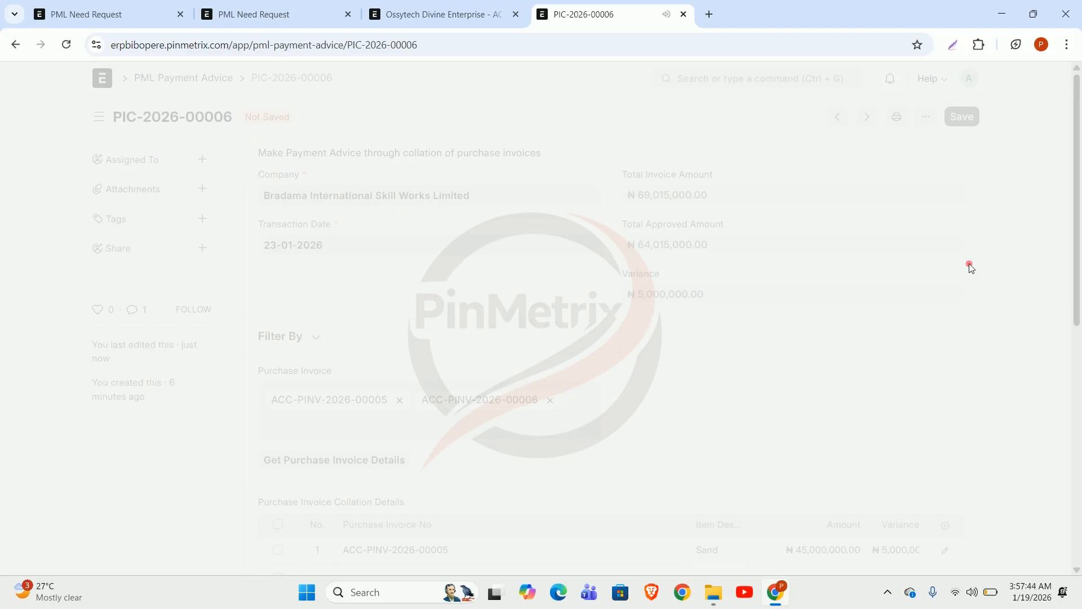
Open the PMS row of the purchase invoice collation details, review its MD Approved setting, and close the row.
scroll(913, 423, down, 5)
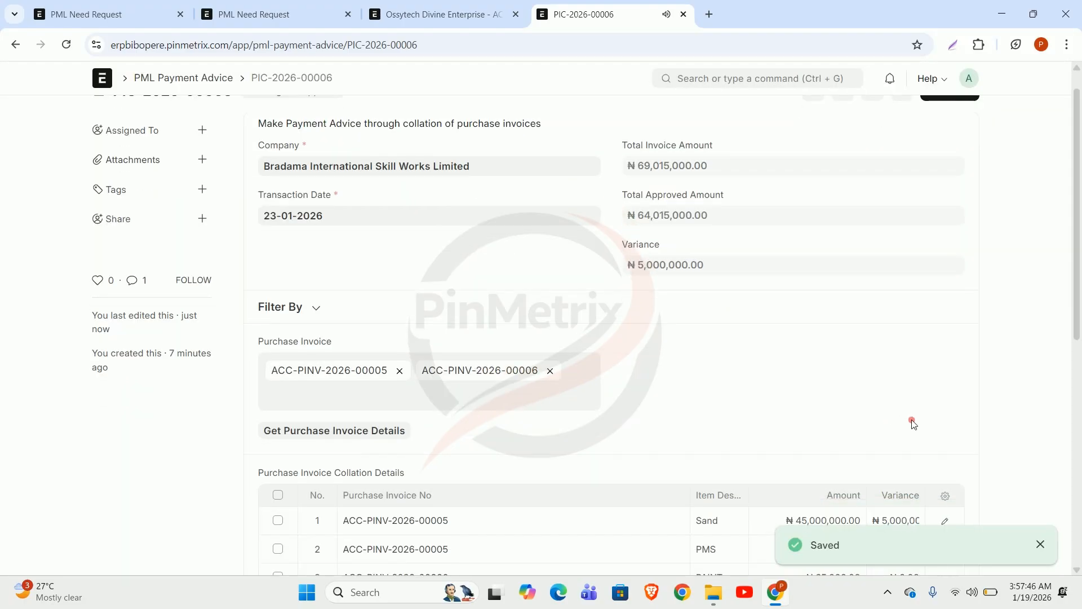
scroll(918, 424, down, 2)
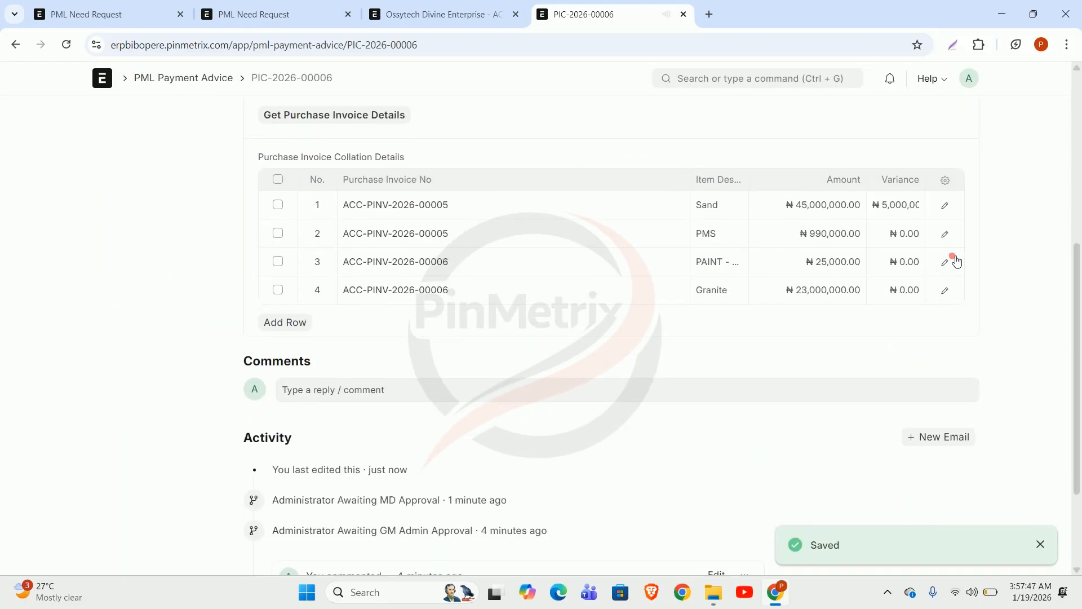
click(946, 226)
scroll(771, 435, down, 10)
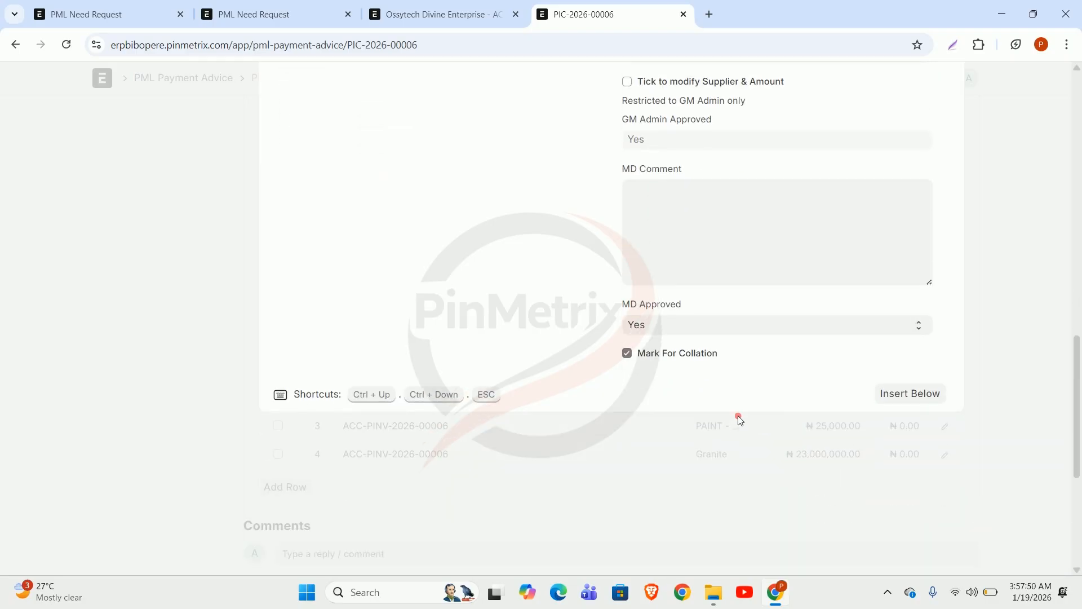
scroll(889, 353, up, 7)
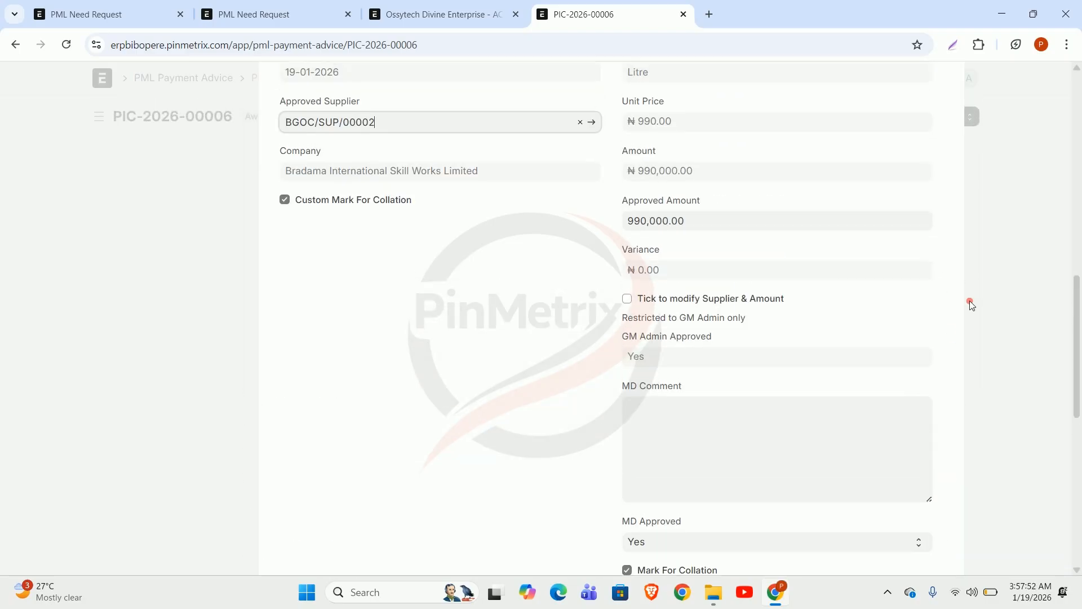
click(990, 235)
scroll(971, 290, up, 10)
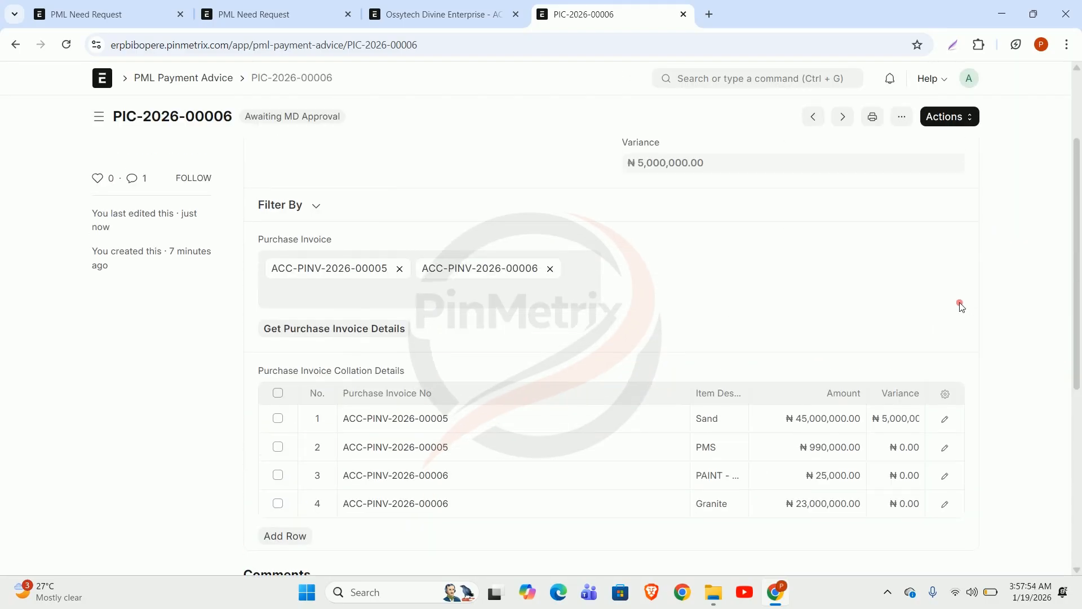
Open the PAINT row of the purchase invoice collation details, review its approved amount and MD Approved setting, and close it.
scroll(676, 398, down, 6)
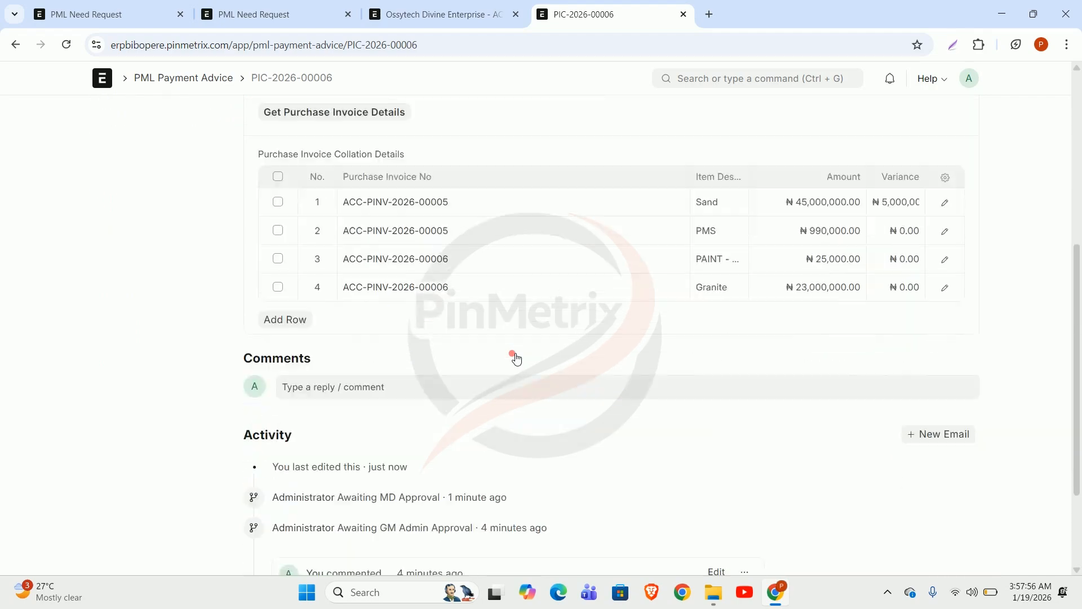
scroll(644, 400, up, 3)
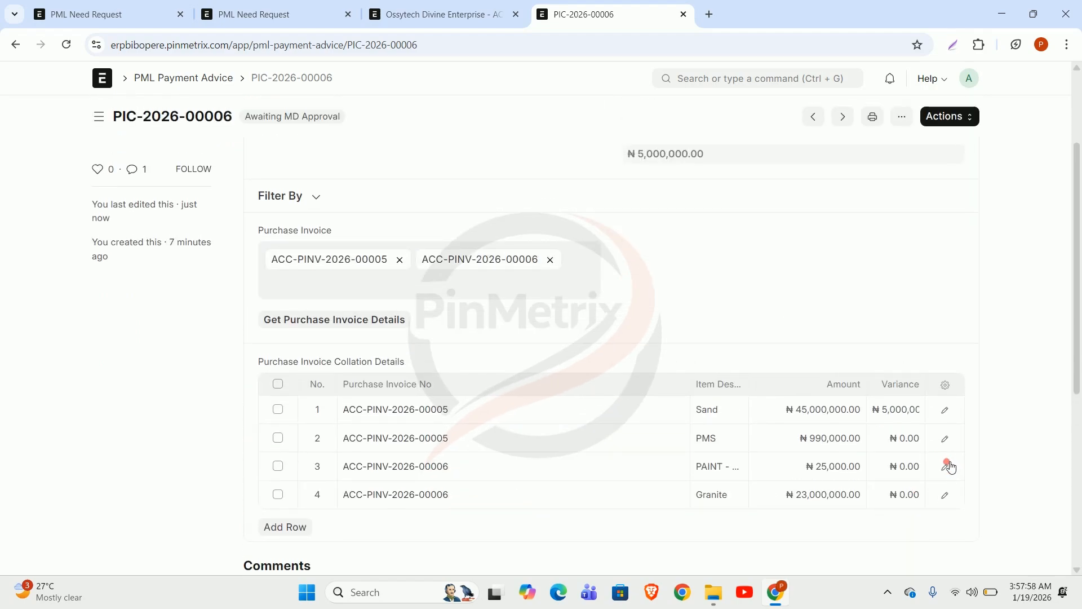
click(946, 466)
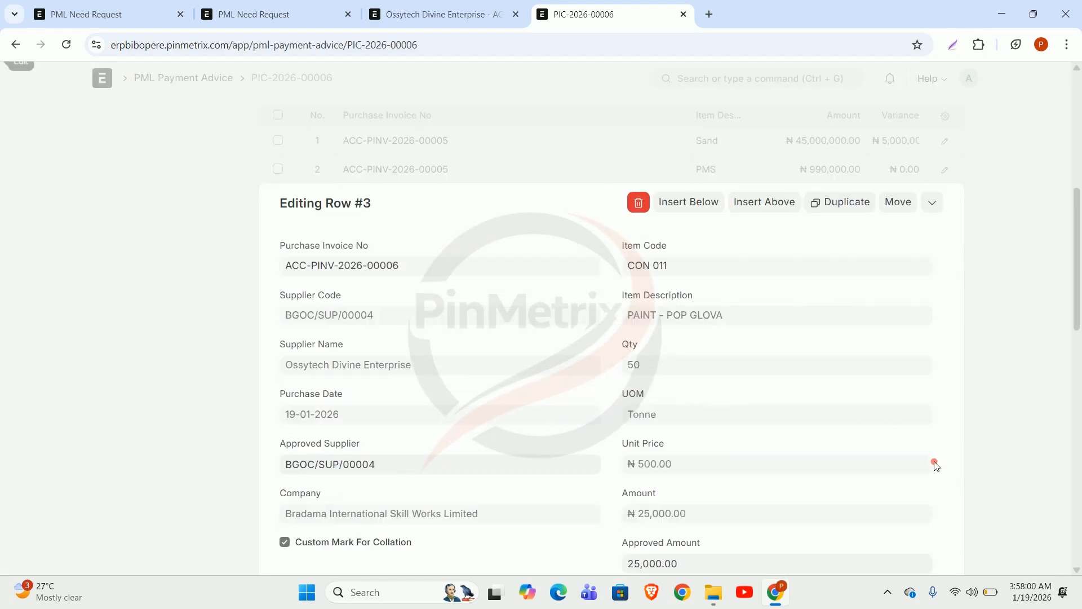
scroll(671, 452, down, 6)
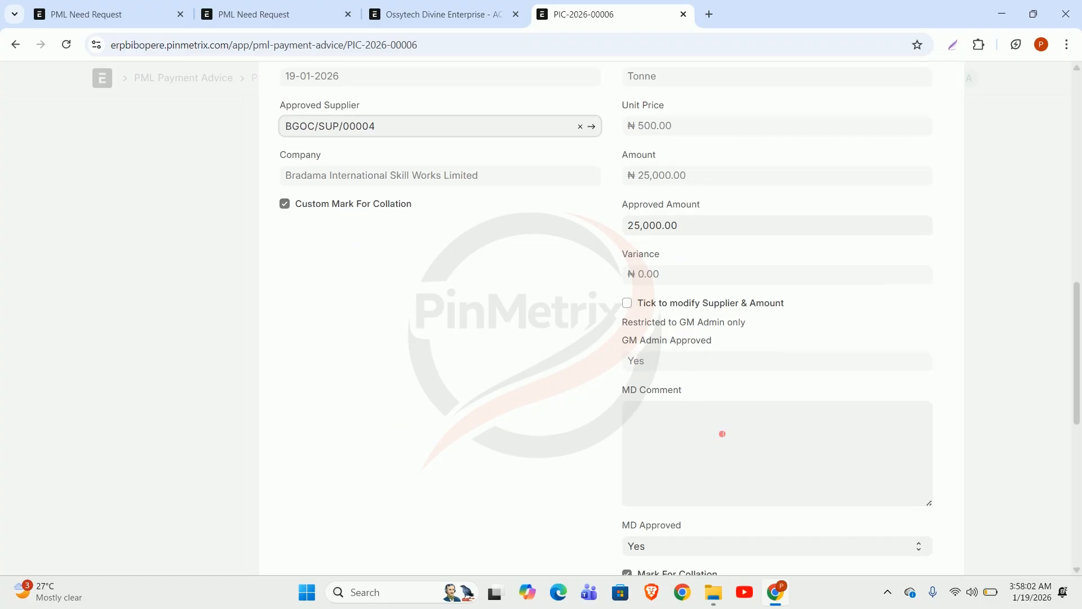
click(722, 433)
click(1025, 196)
scroll(763, 367, up, 5)
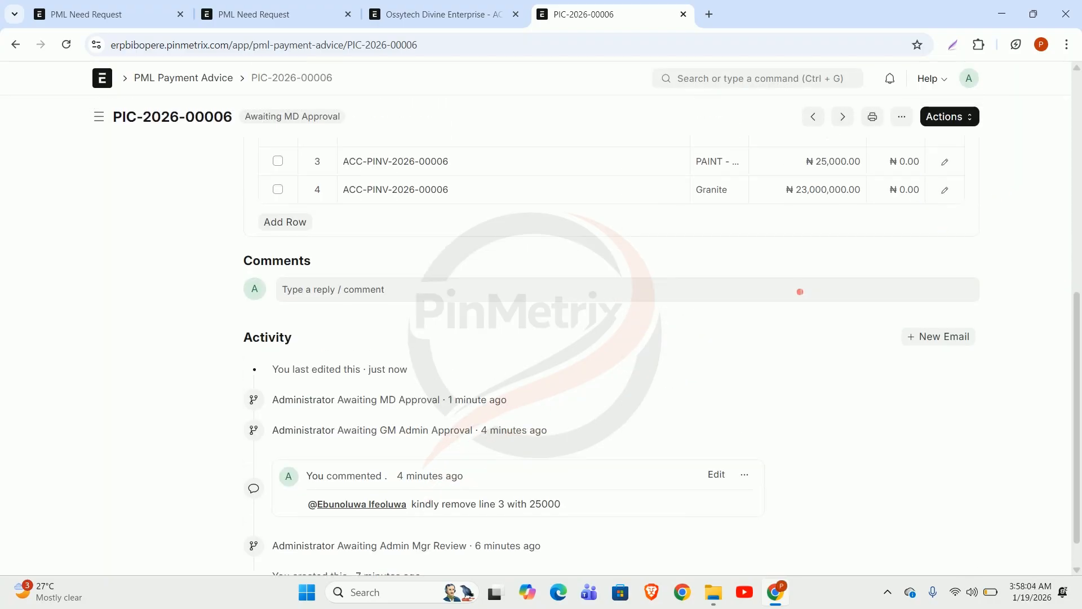
Approve payment advice PIC-2026-00006 as MD.
scroll(695, 399, down, 3)
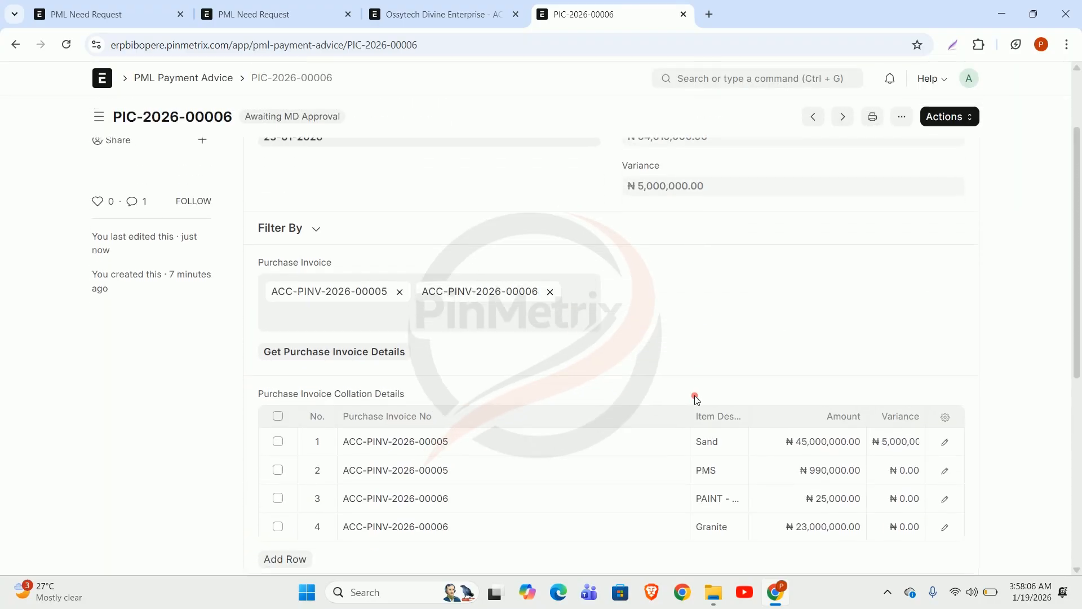
scroll(692, 416, up, 4)
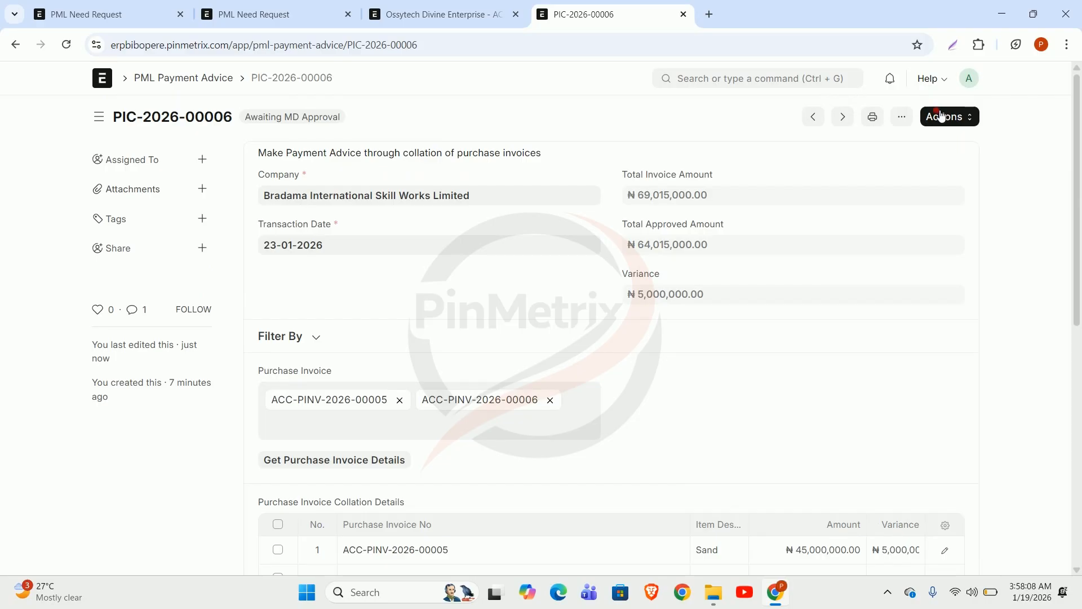
click(941, 116)
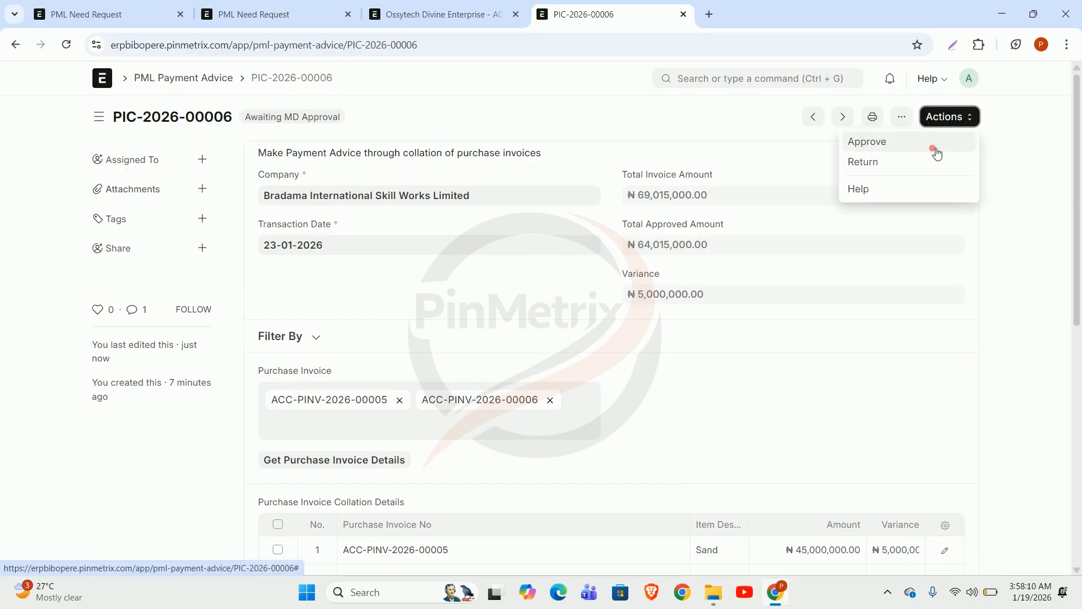
click(892, 142)
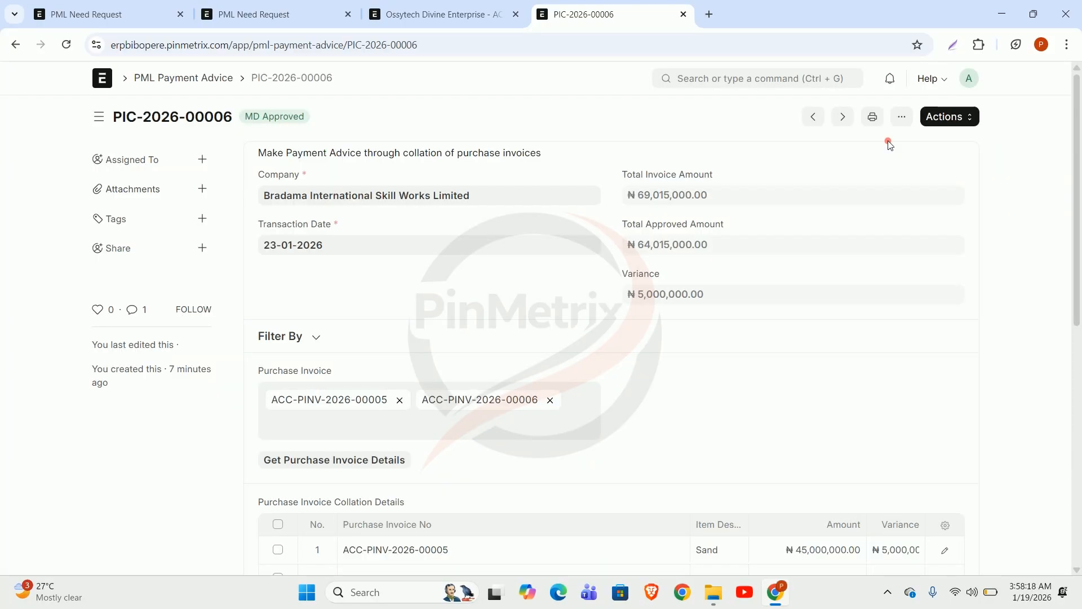
Review the MD-approved payment advice and its Sand row's approved amount, GM Admin approval and MD approval, and close the row.
scroll(864, 205, down, 4)
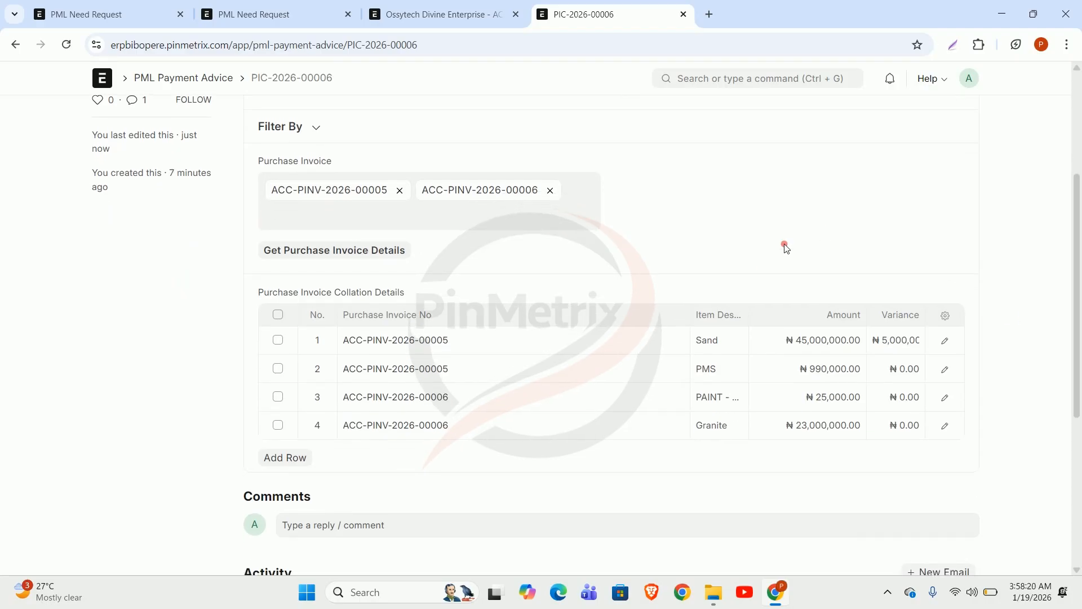
scroll(760, 323, up, 4)
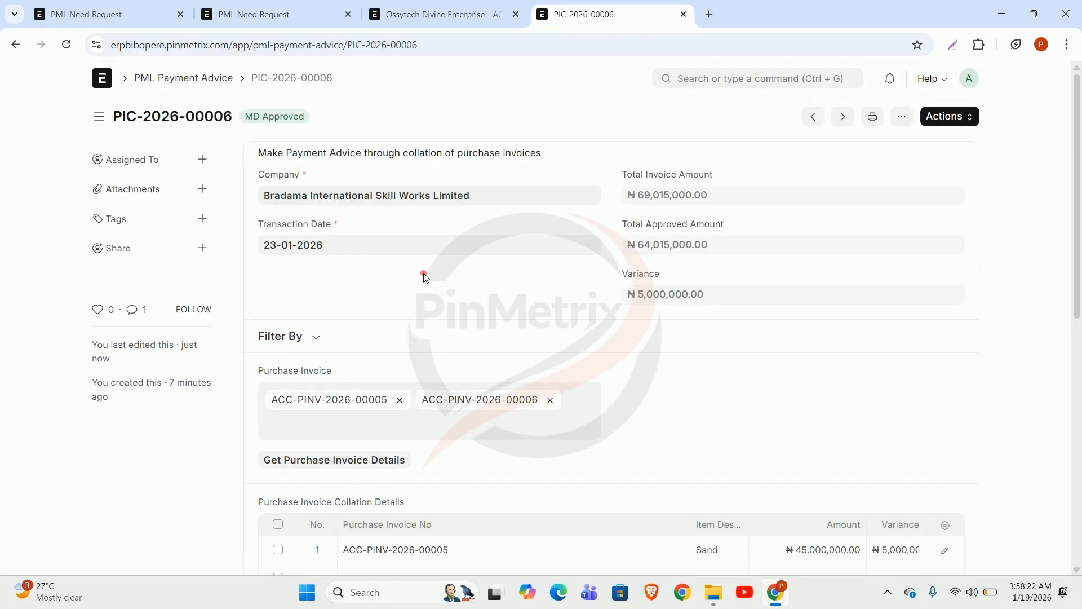
scroll(654, 324, down, 4)
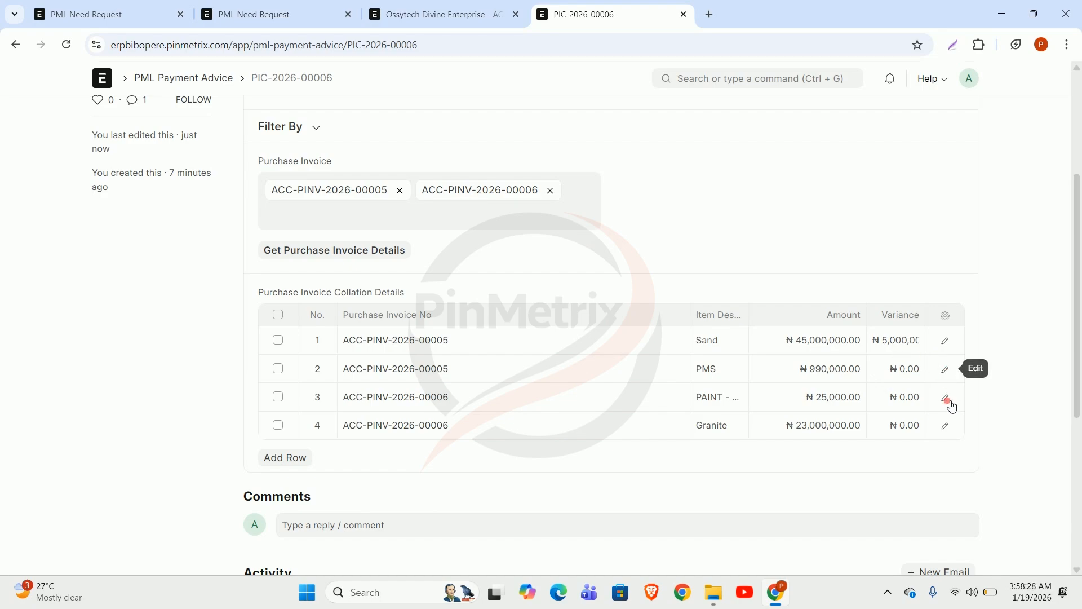
click(947, 341)
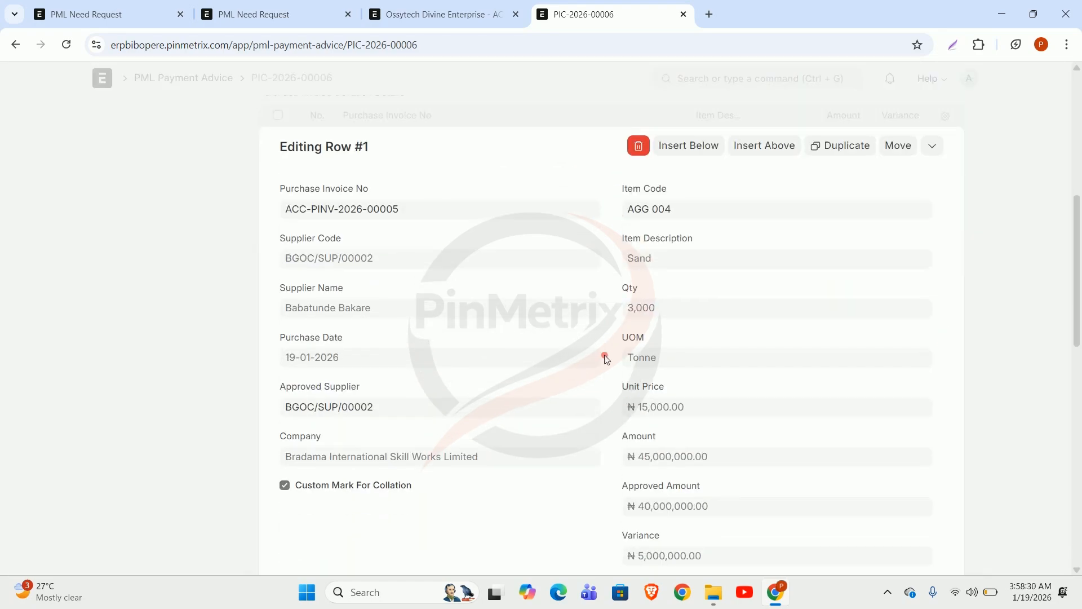
scroll(660, 415, down, 5)
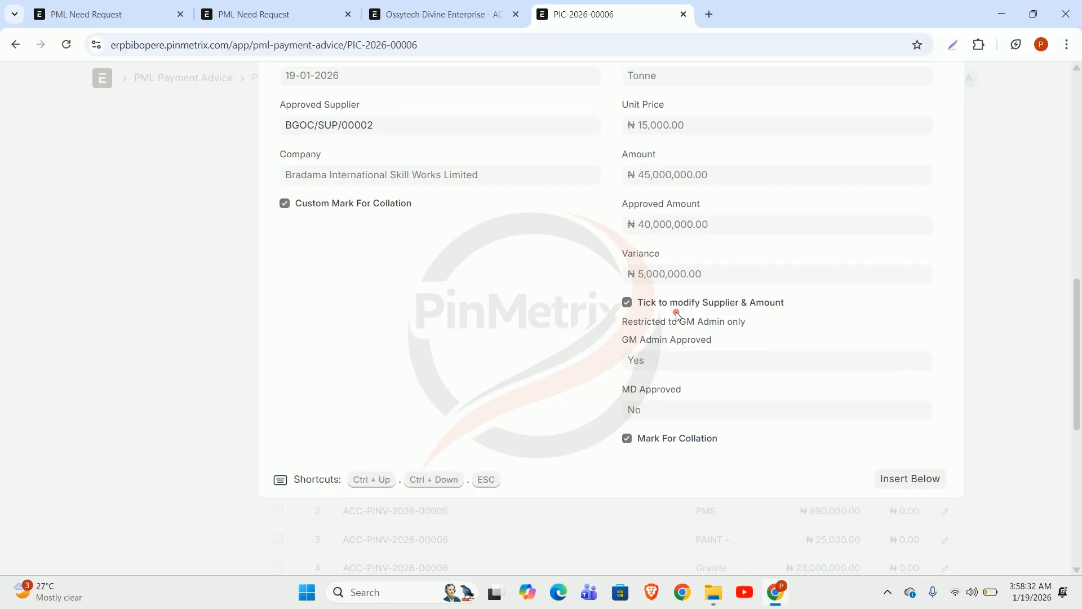
scroll(679, 316, up, 3)
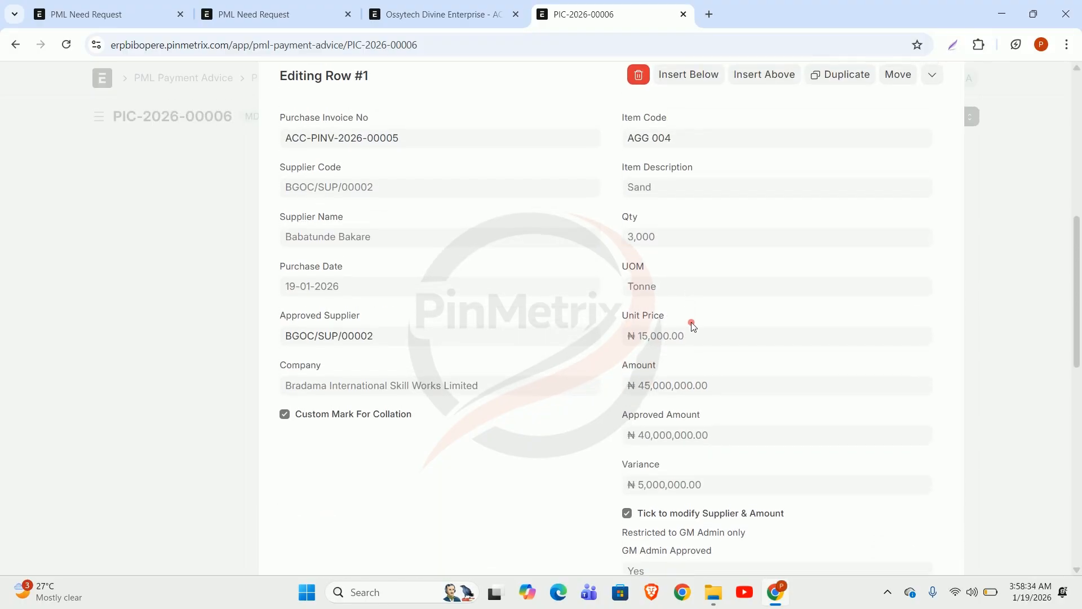
scroll(692, 326, down, 4)
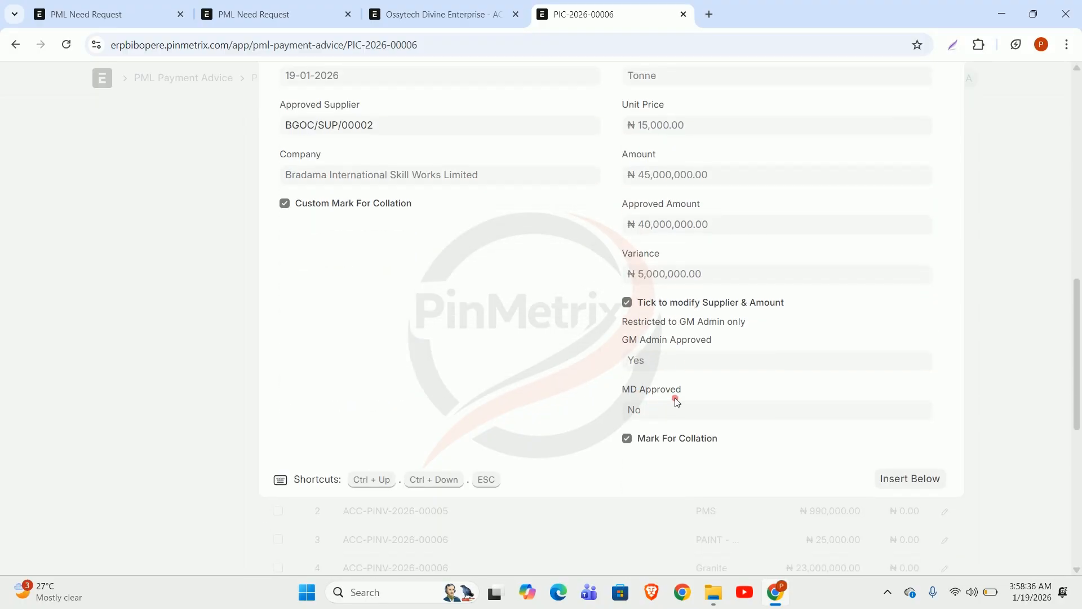
click(1005, 254)
scroll(821, 346, up, 6)
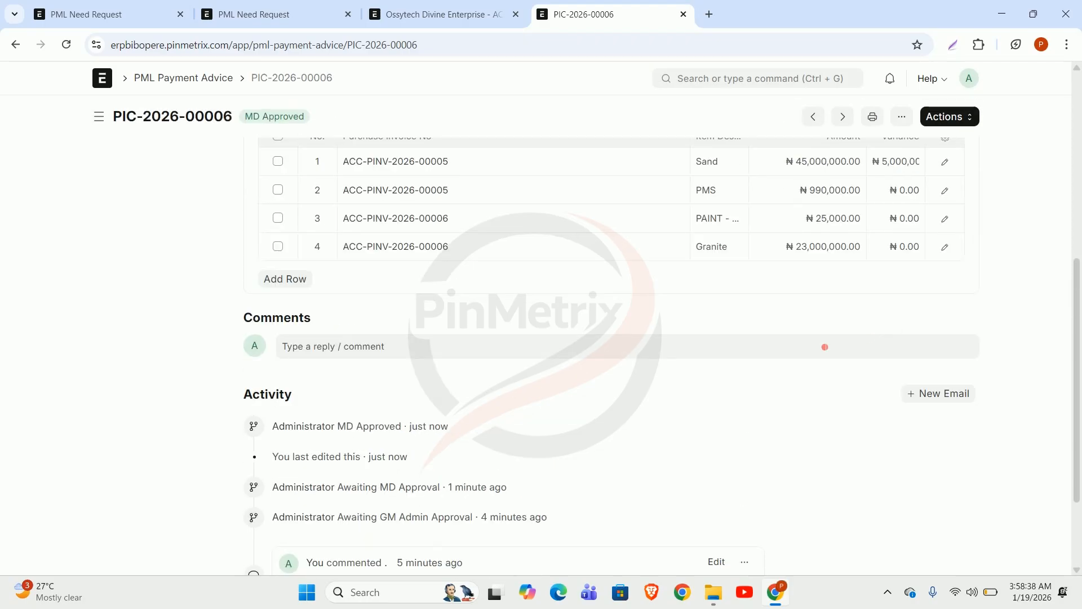
scroll(490, 252, up, 2)
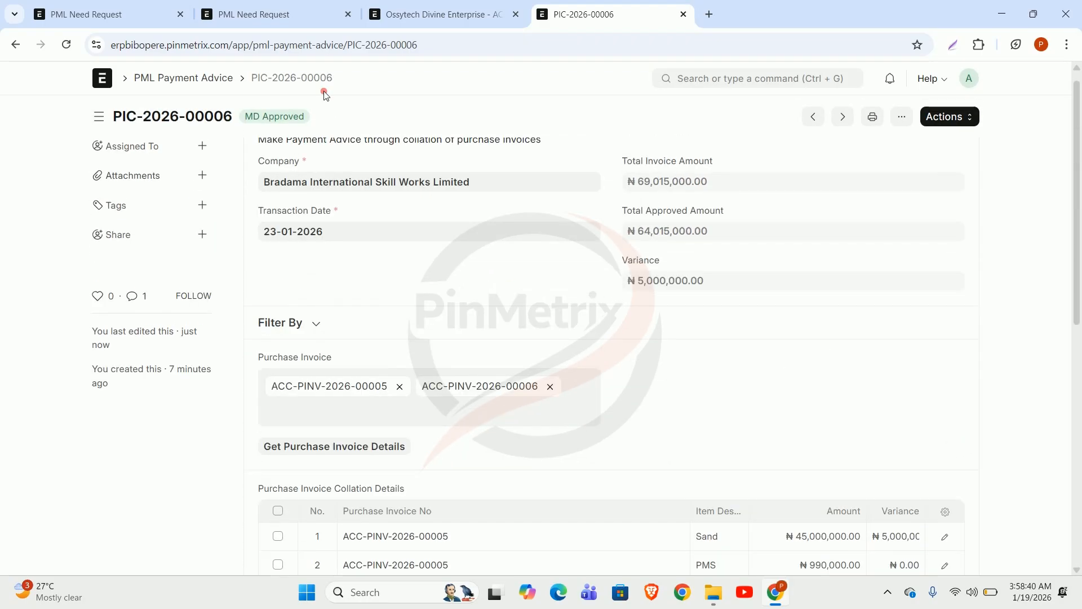
Switch to purchase invoice ACC-PINV-2026-00006 and reload it, discarding unsaved changes.
click(435, 11)
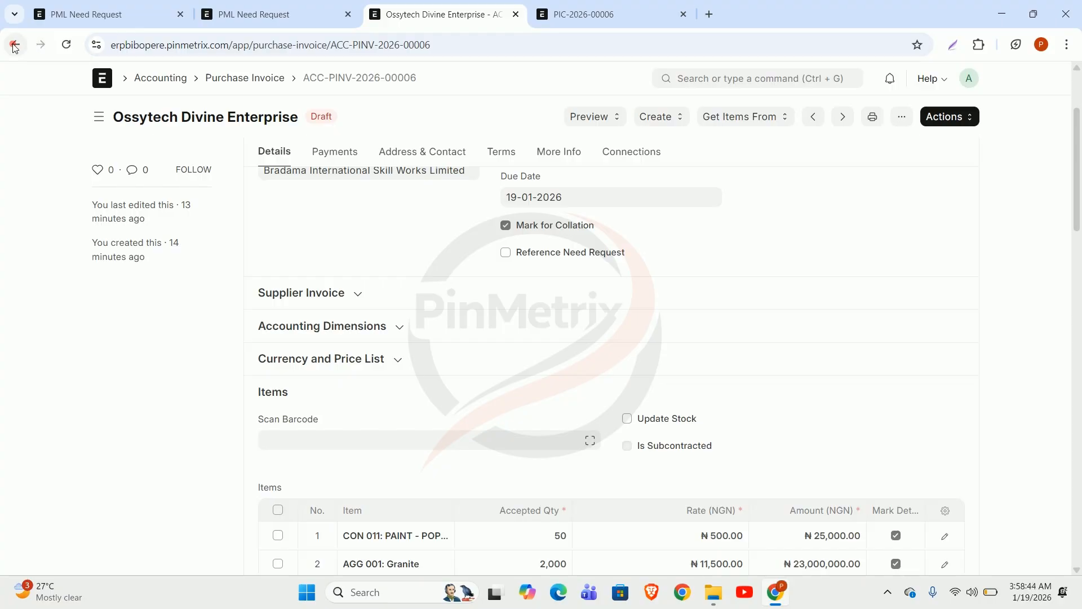
click(66, 46)
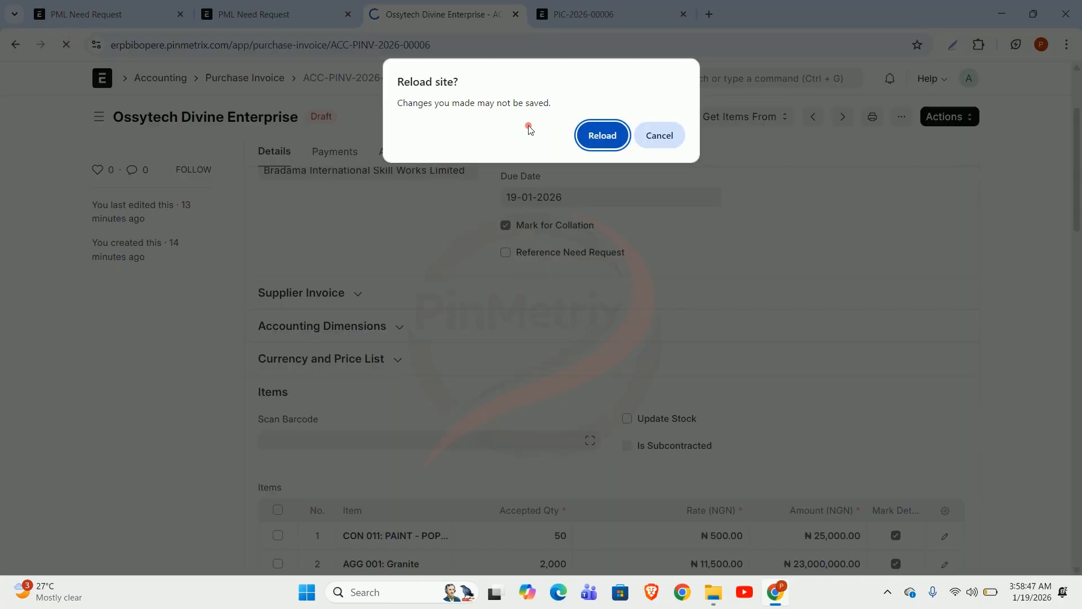
click(601, 134)
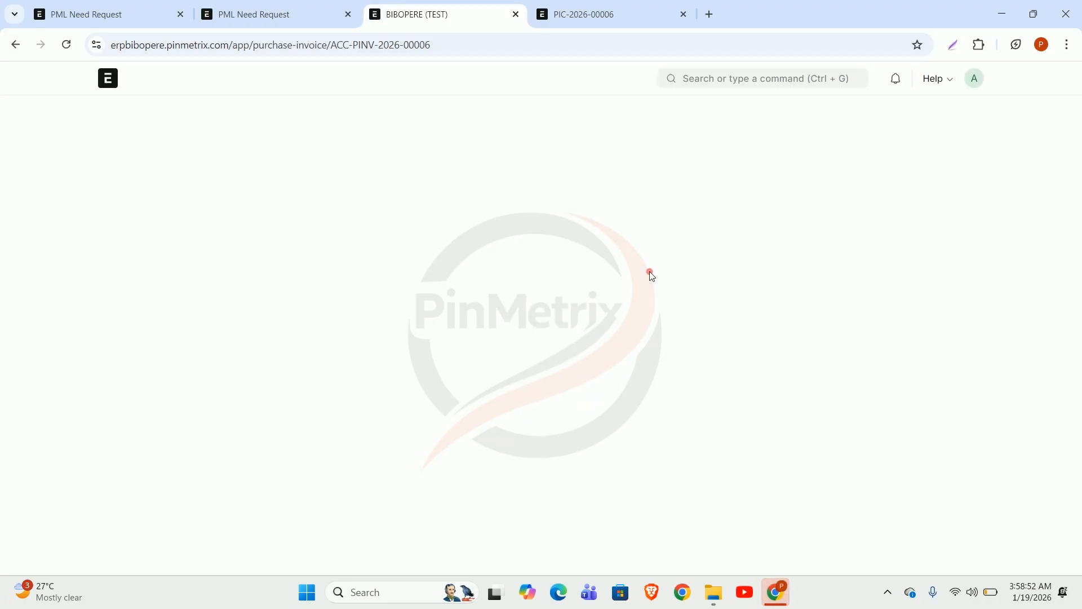
Examine the purchase invoice's Mark for Collation option, the collation marks on its item rows, and its document status.
scroll(636, 304, down, 5)
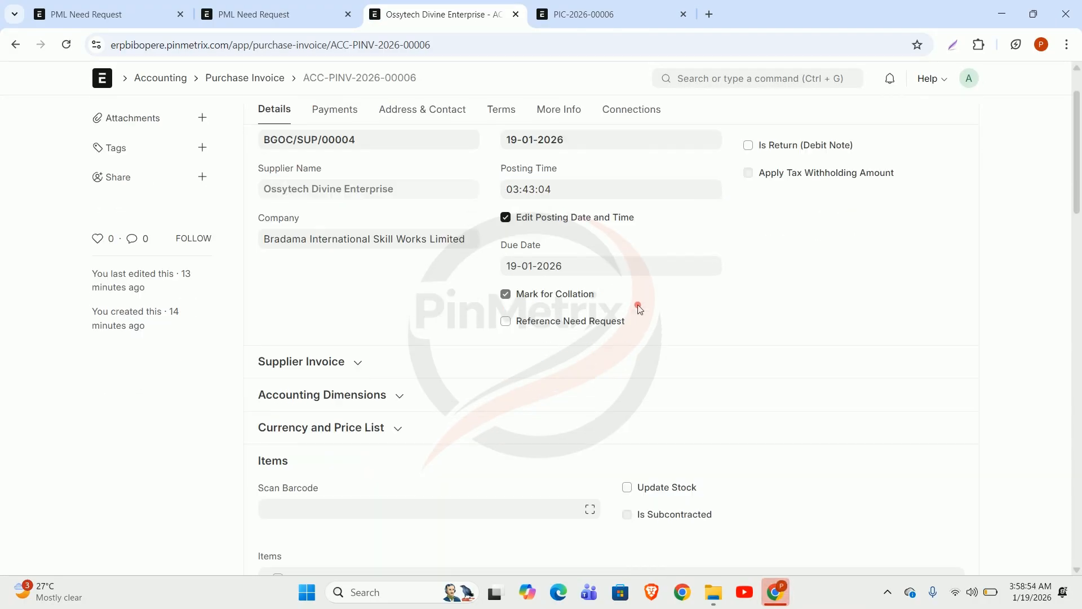
scroll(637, 305, down, 1)
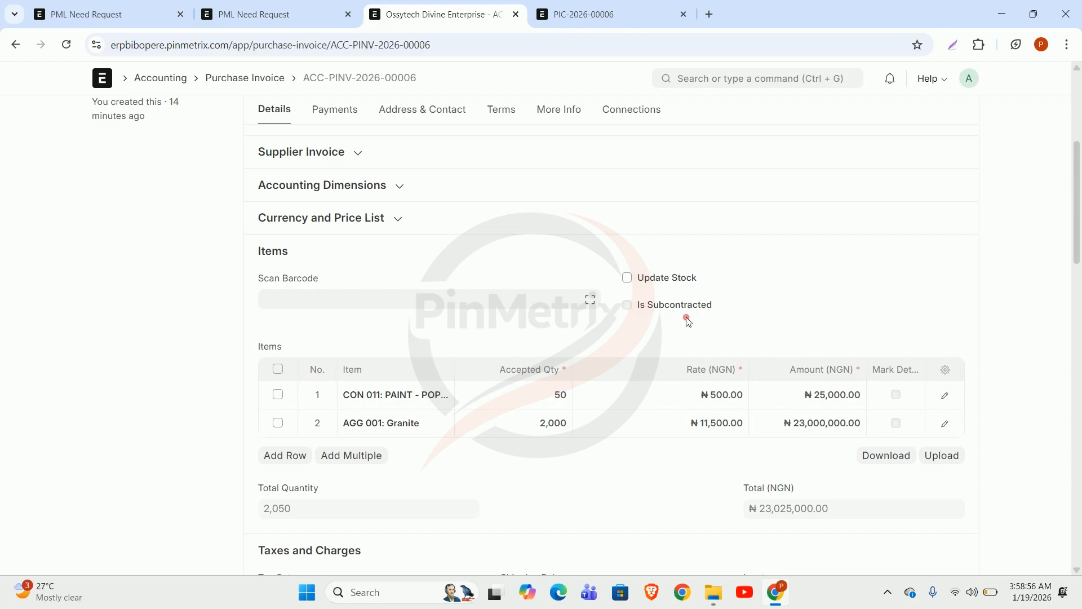
scroll(688, 321, up, 4)
scroll(688, 321, down, 5)
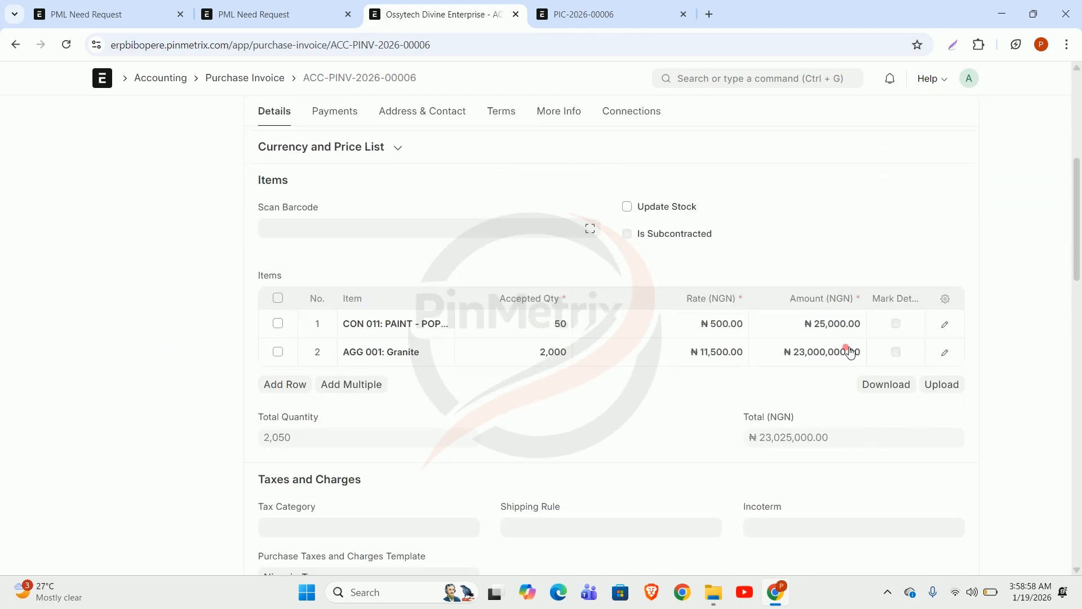
scroll(851, 352, down, 2)
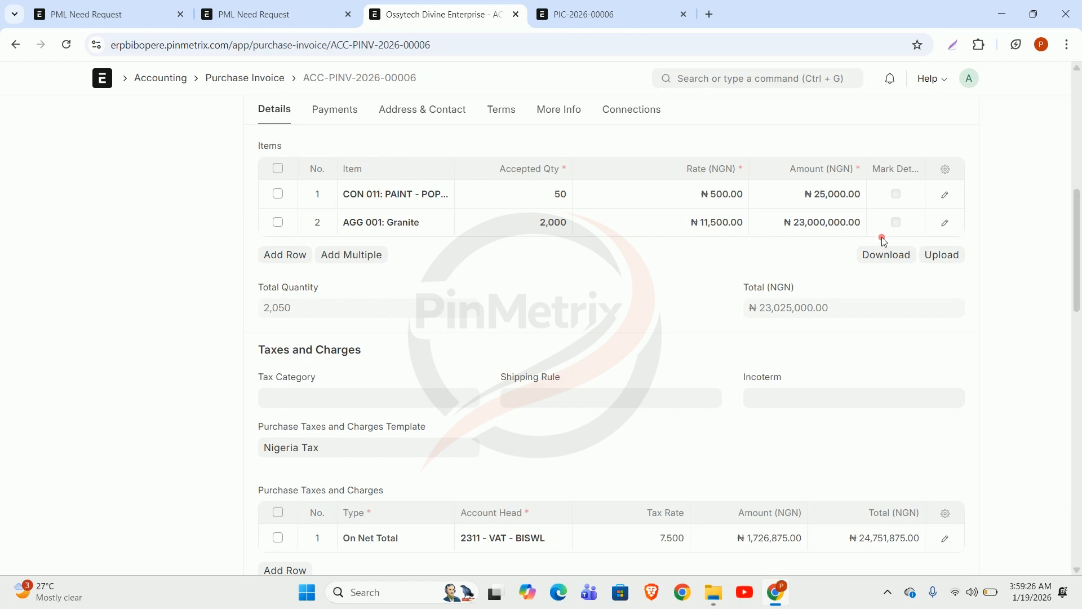
scroll(879, 248, up, 4)
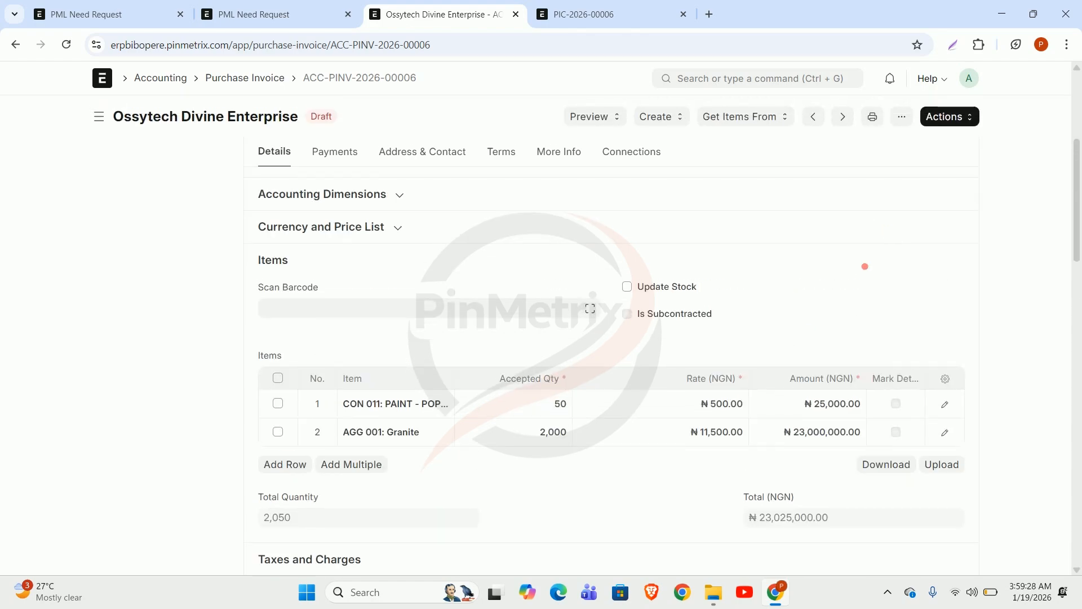
scroll(720, 358, up, 5)
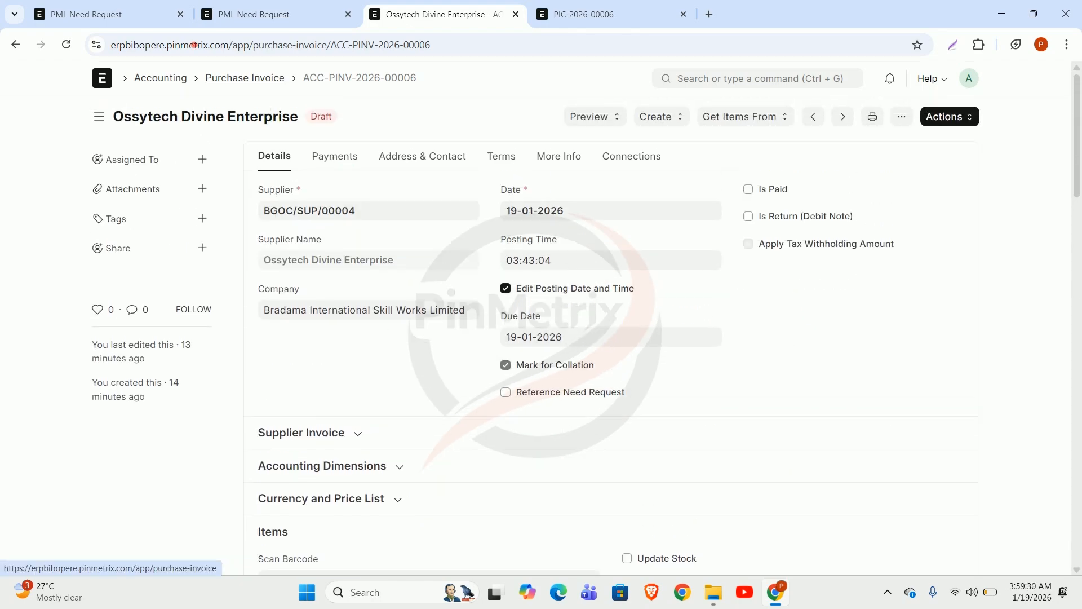
Open purchase invoice ACC-PINV-2026-00005 from the invoice list and examine the collation marks on its item rows.
click(242, 79)
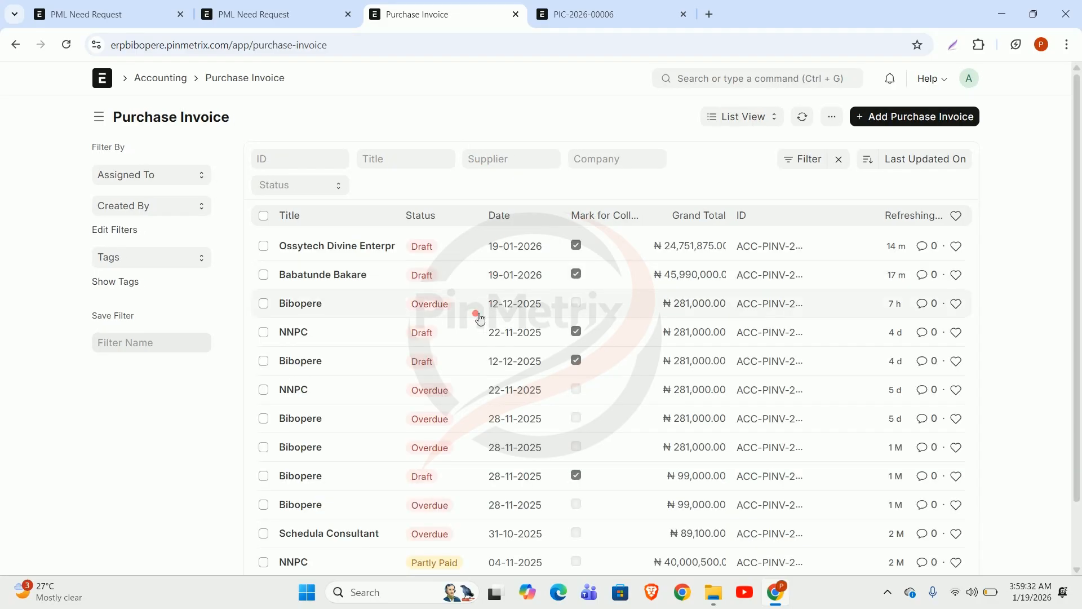
click(357, 257)
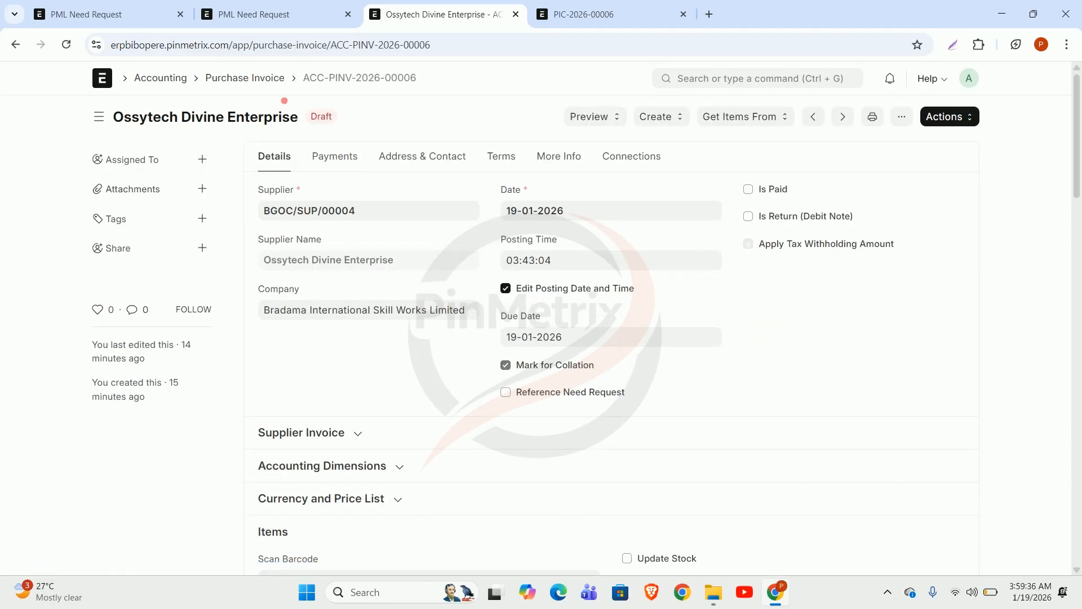
click(260, 77)
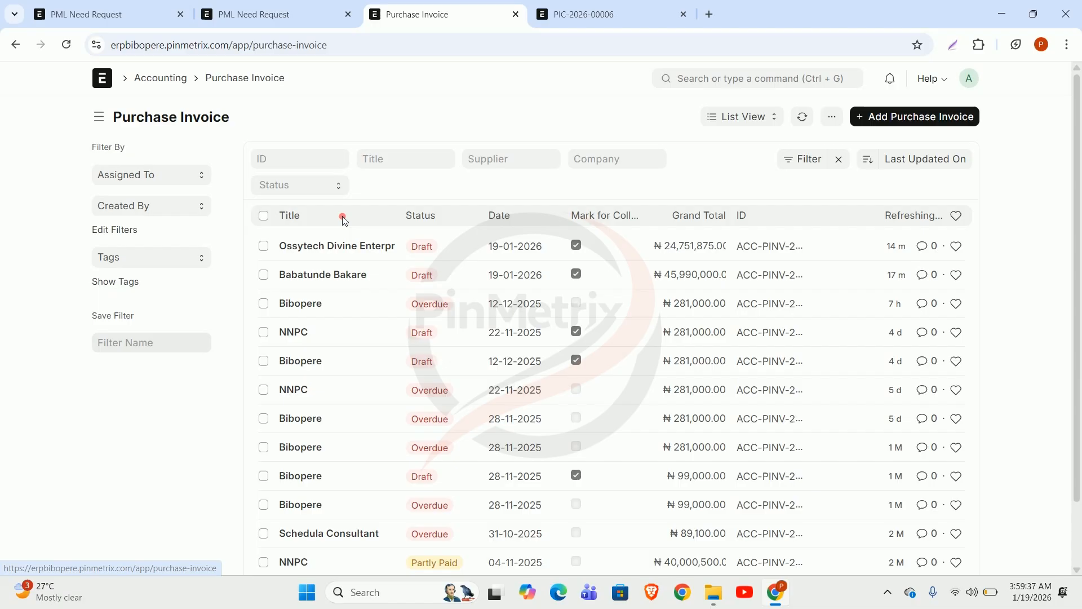
click(348, 279)
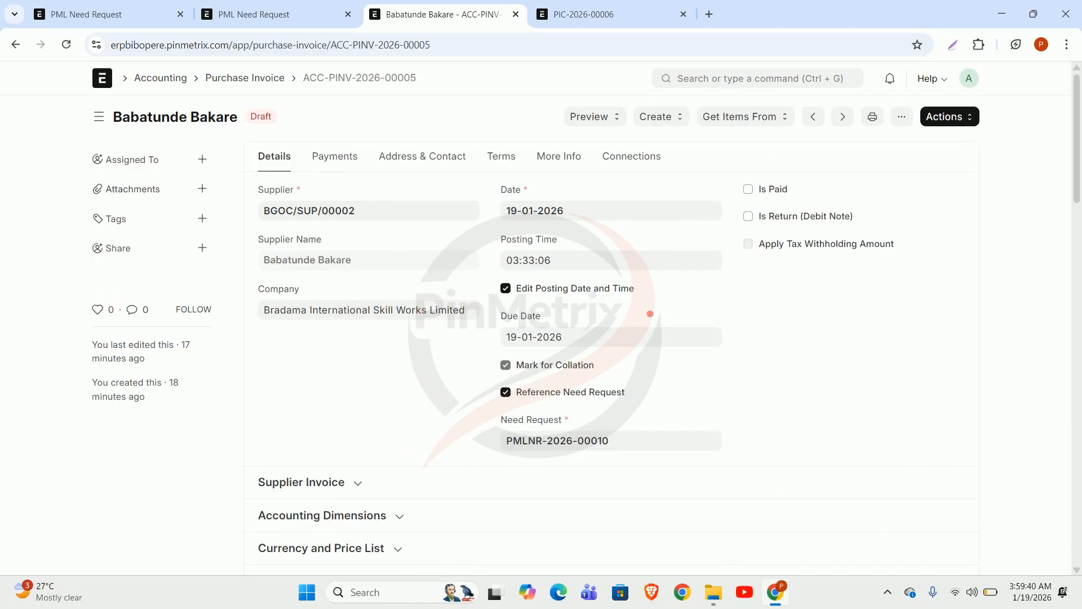
scroll(628, 365, down, 2)
scroll(644, 317, down, 7)
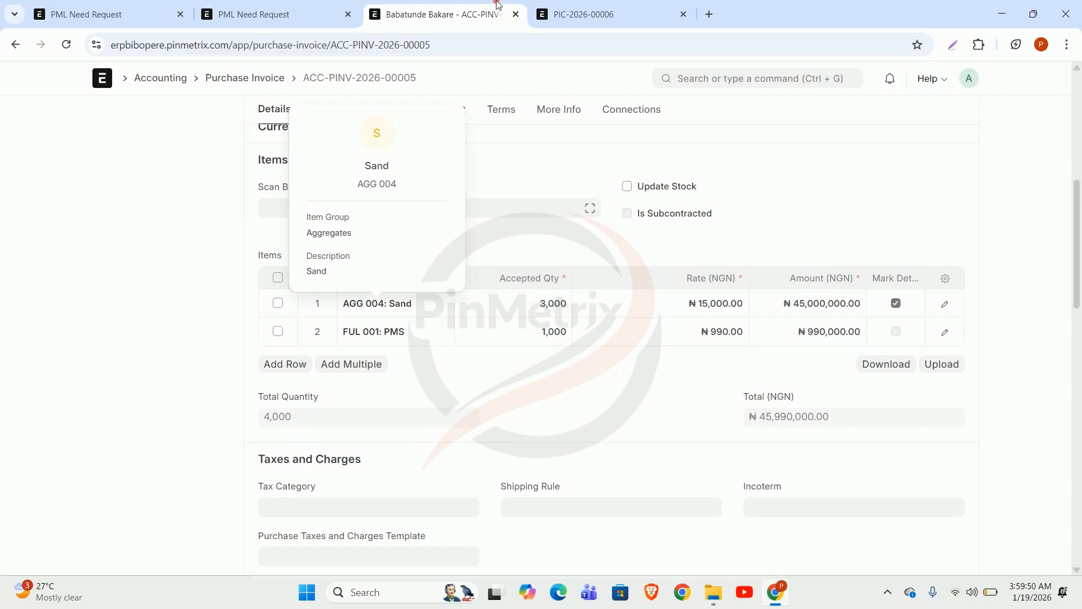
Switch to payment advice PIC-2026-00006, review the Sand row's approved amount, GM Admin and MD approval fields, and close the row.
click(565, 9)
scroll(930, 451, down, 4)
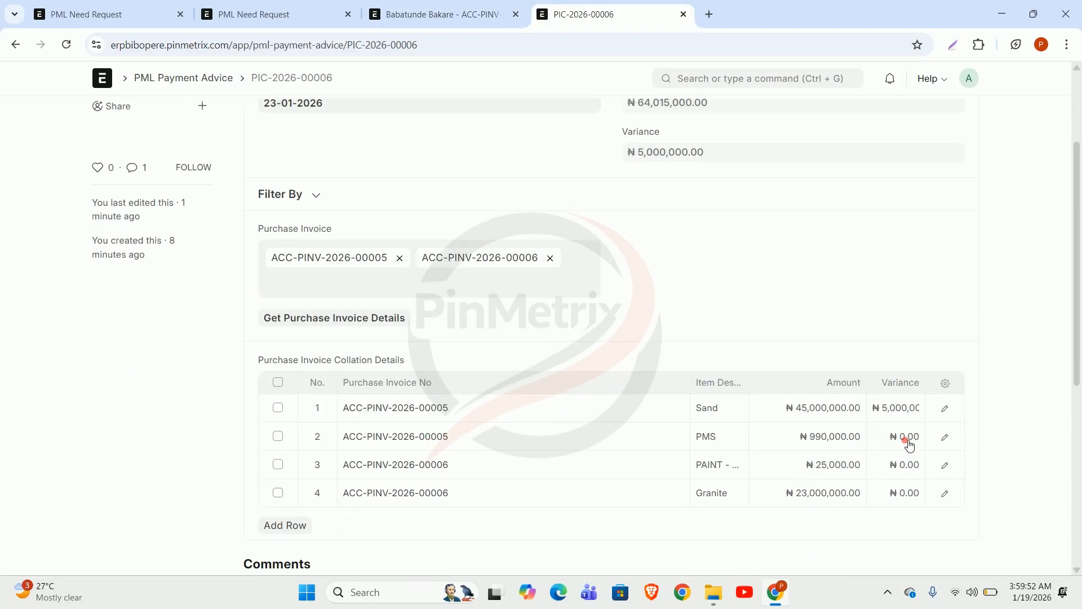
click(944, 340)
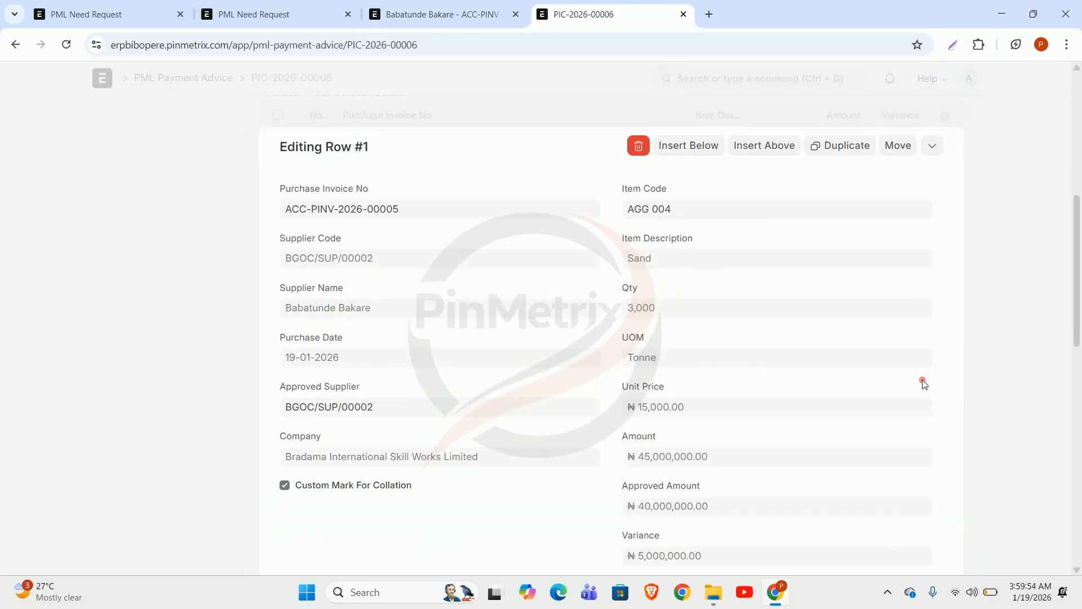
scroll(778, 408, down, 5)
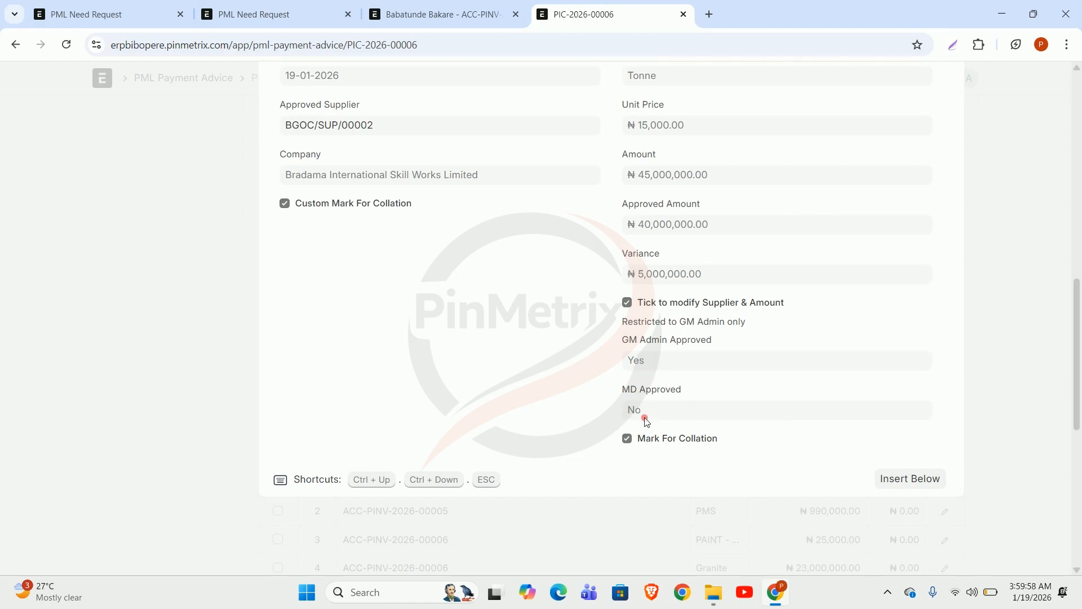
click(999, 273)
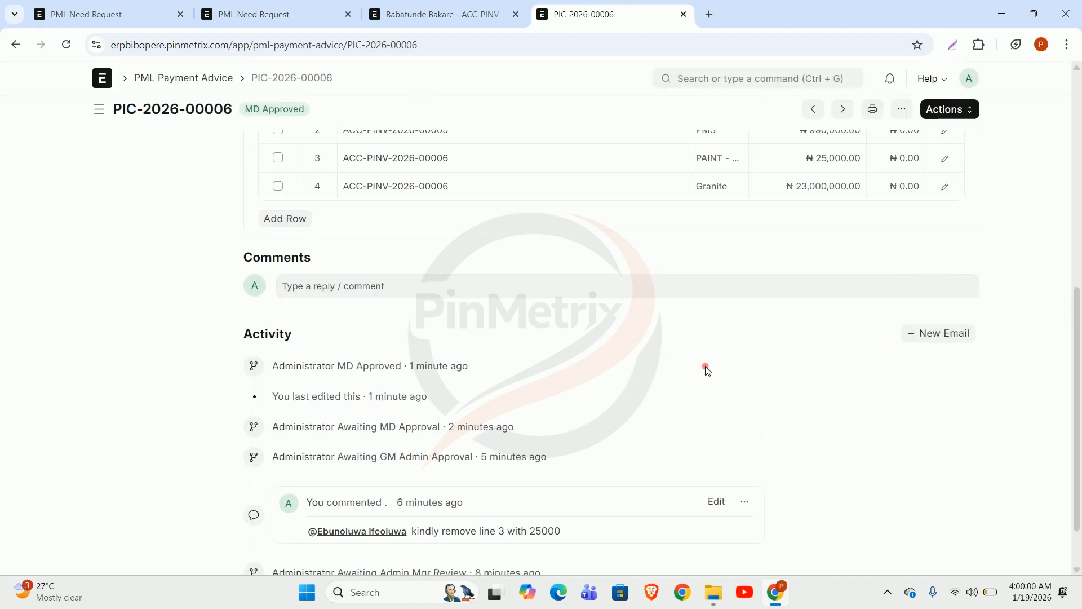
Return to purchase invoice ACC-PINV-2026-00005 and check its item rows, document status and Mark for Collation option.
click(429, 13)
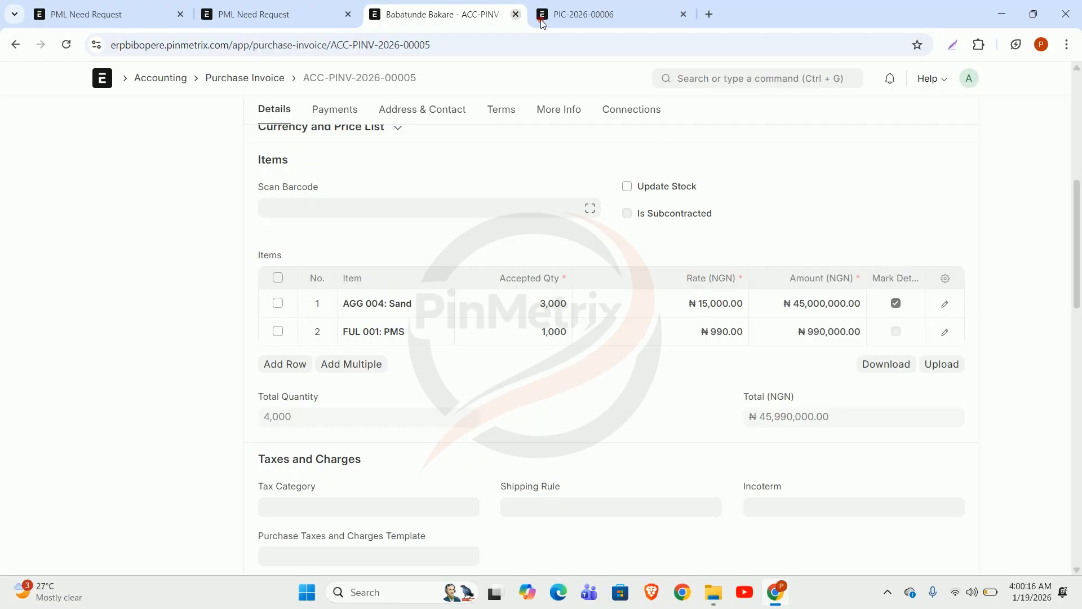
click(620, 14)
click(454, 16)
scroll(437, 358, up, 8)
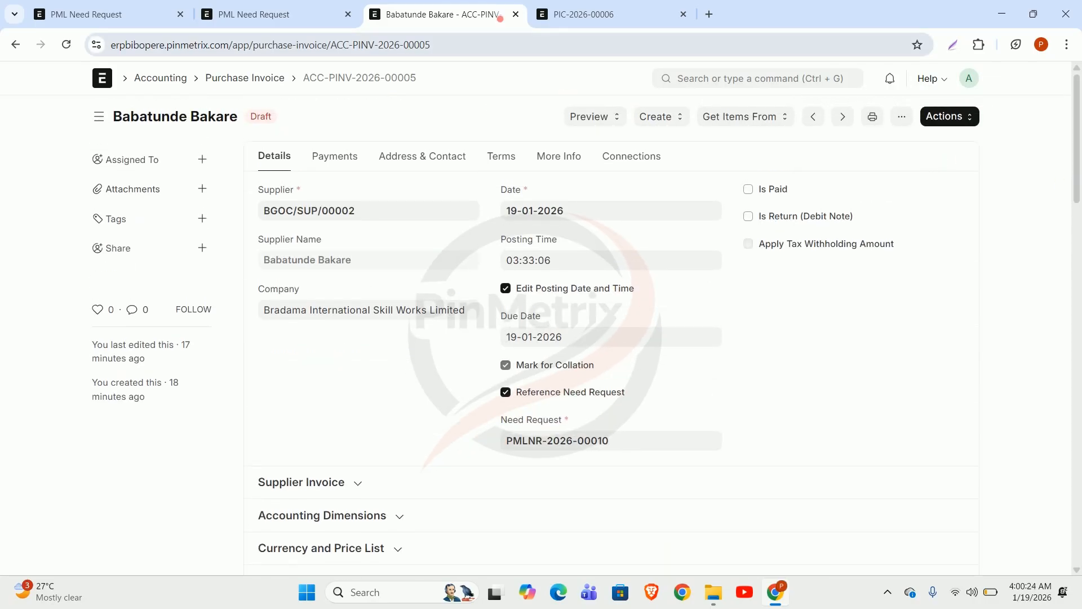
Check which workflow actions are available for the MD-approved payment advice PIC-2026-00006, without applying any.
click(540, 13)
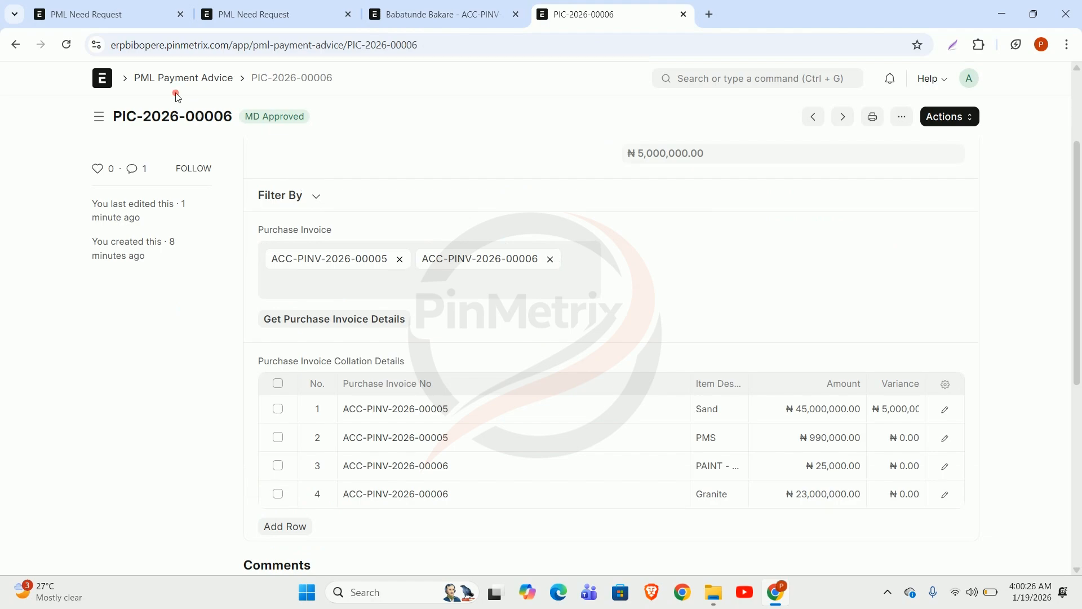
scroll(880, 263, up, 3)
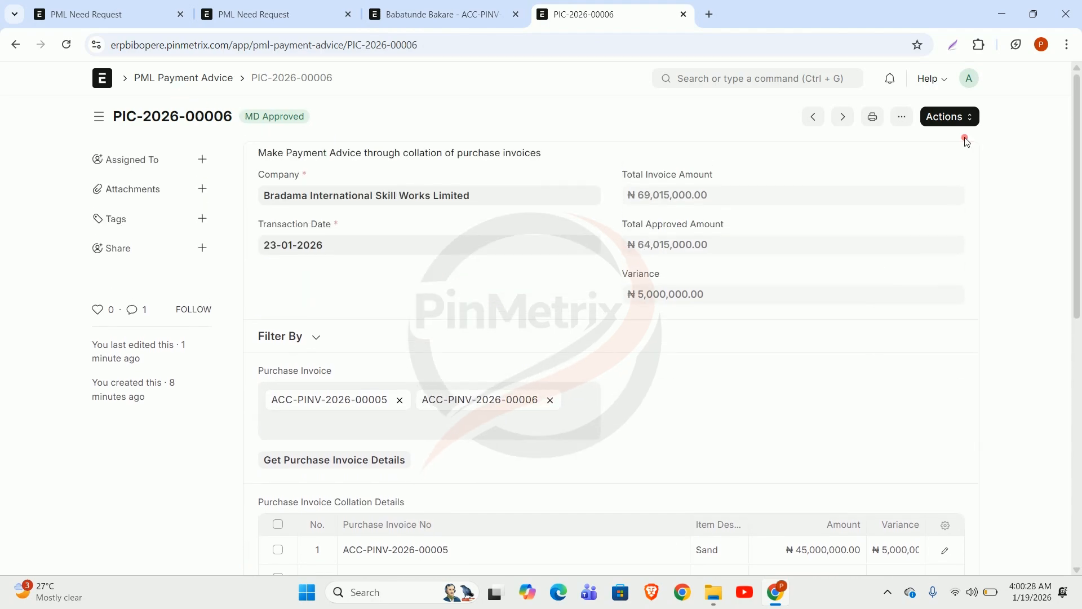
click(958, 116)
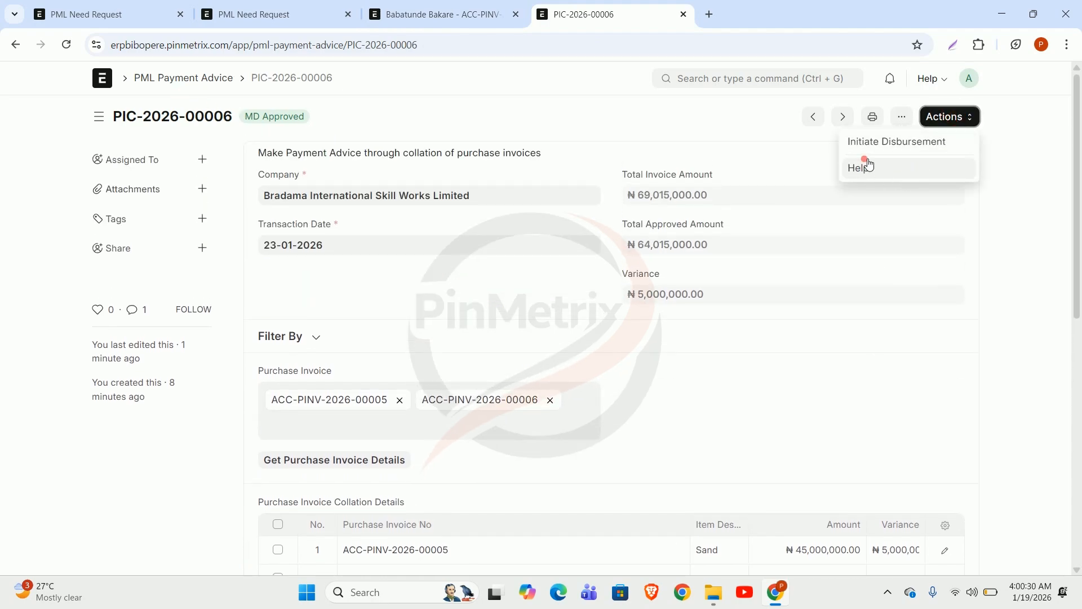
click(1009, 194)
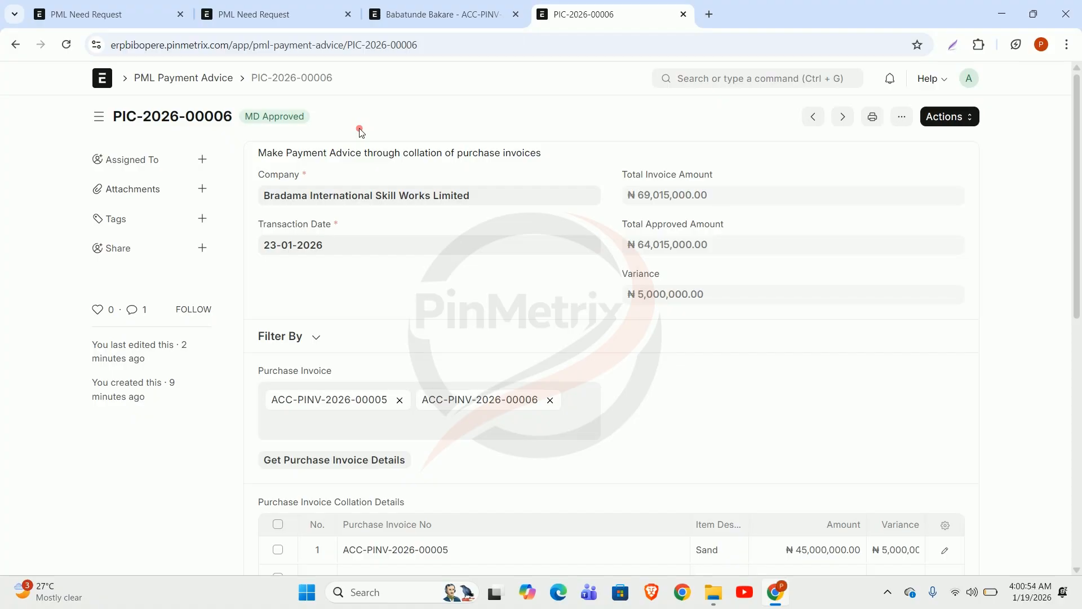
Open the print preview of payment advice PIC-2026-00006 and review the invoices, suppliers and amounts in its Approved Payment Advice Summary.
click(878, 127)
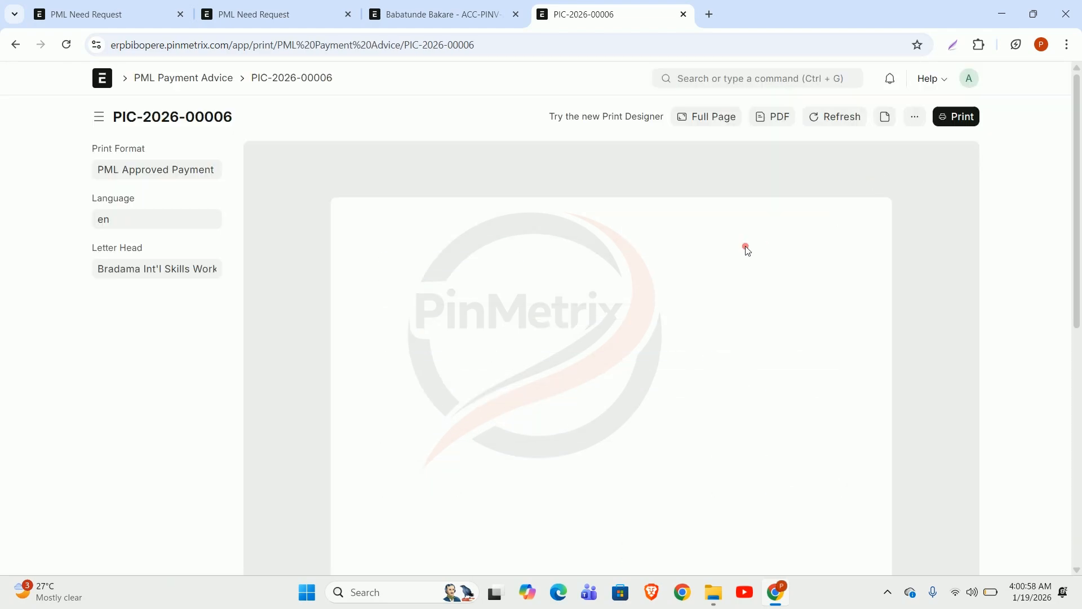
scroll(738, 363, down, 1)
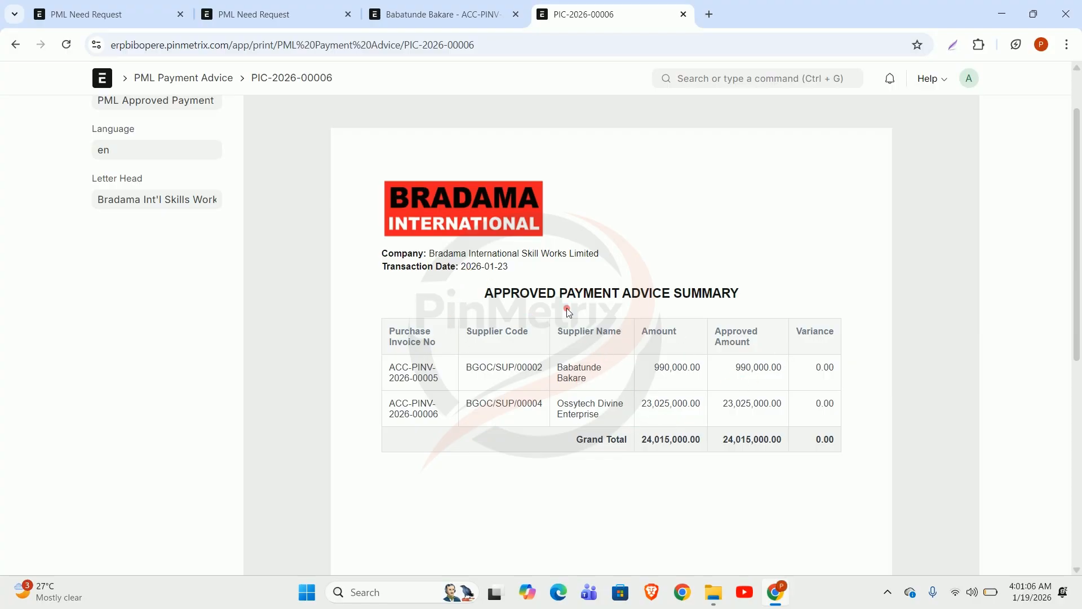
scroll(668, 365, down, 3)
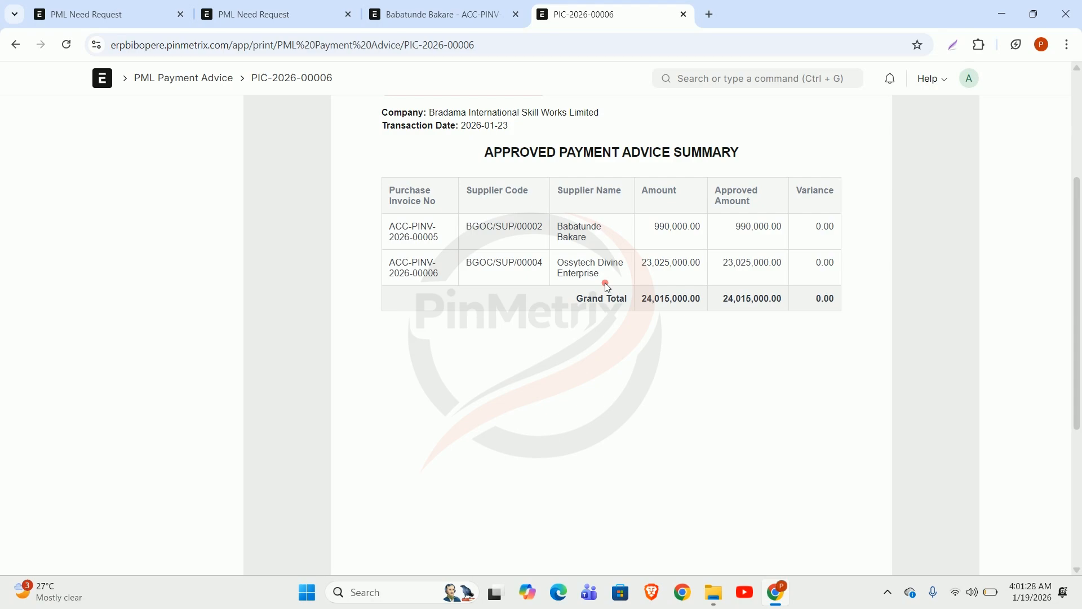
click(923, 198)
scroll(886, 249, up, 4)
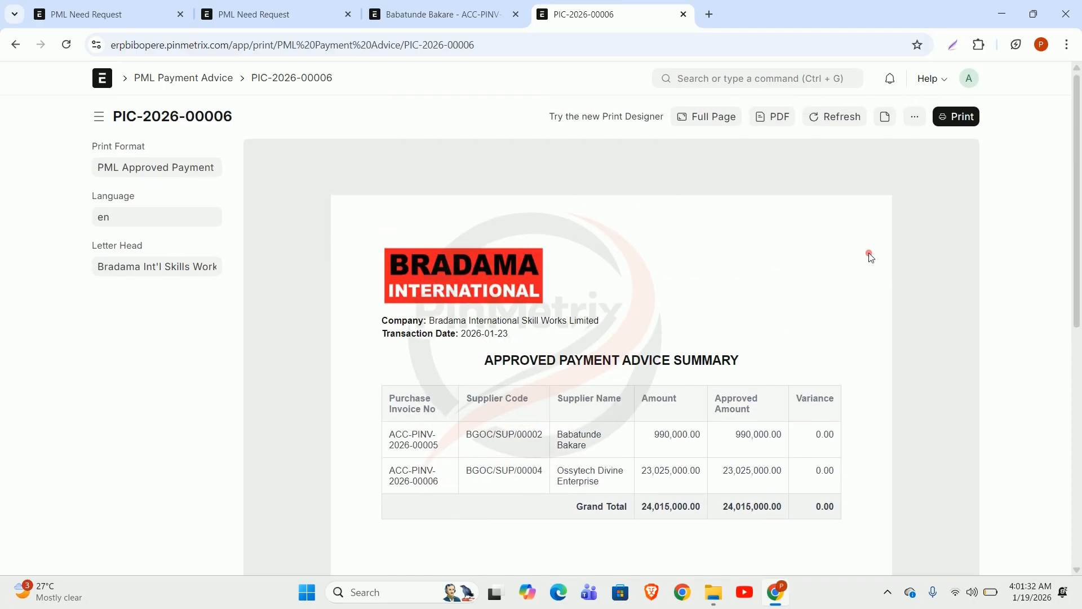
Compare the printed payment summary with purchase invoice ACC-PINV-2026-00005, examining the invoice's need request reference and the collation marks on its items.
click(426, 12)
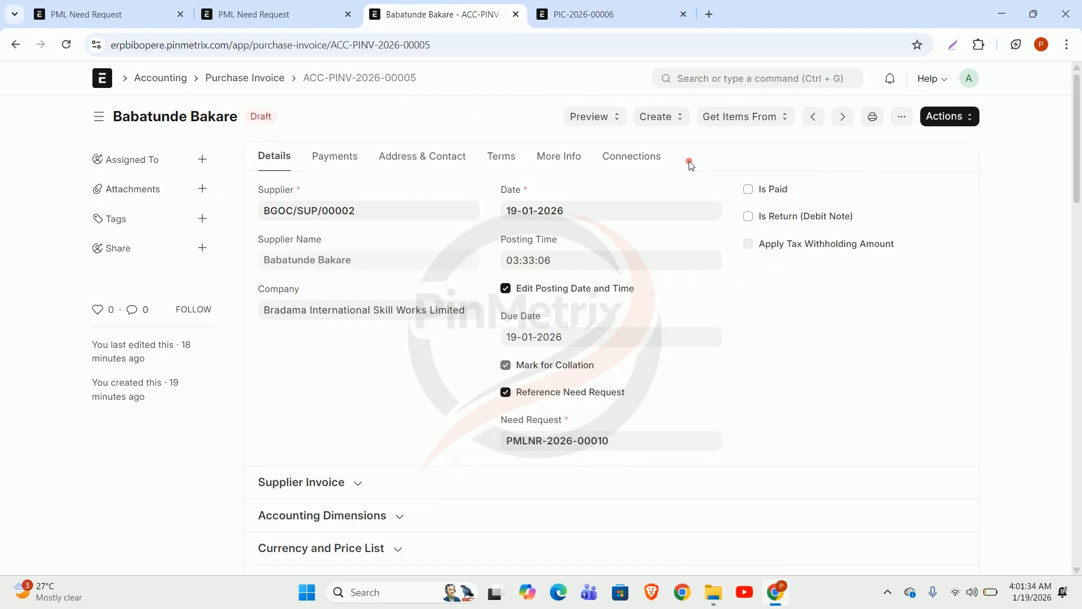
click(570, 12)
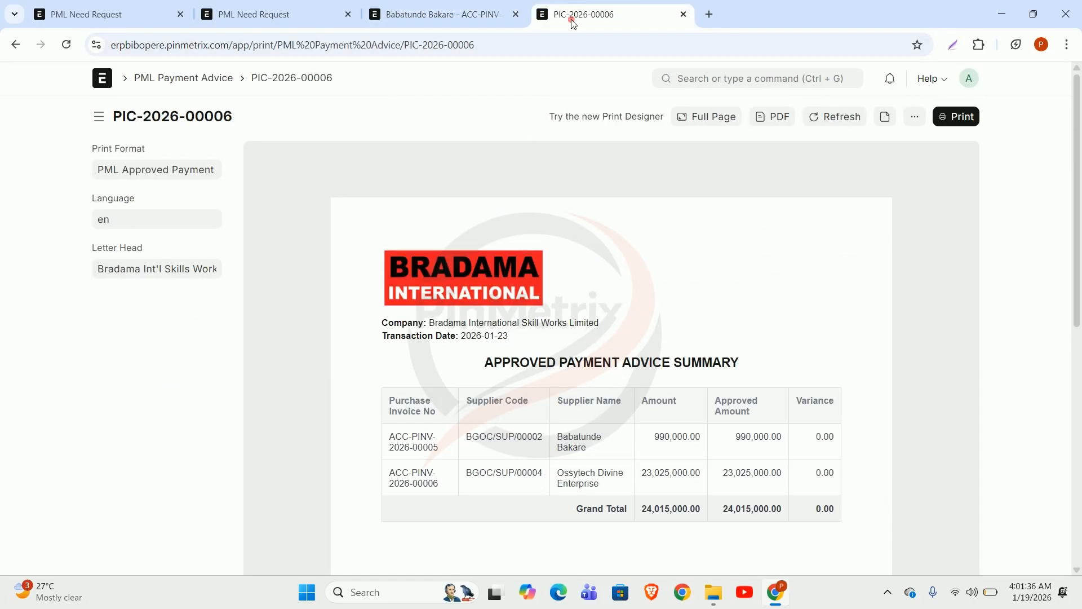
click(424, 11)
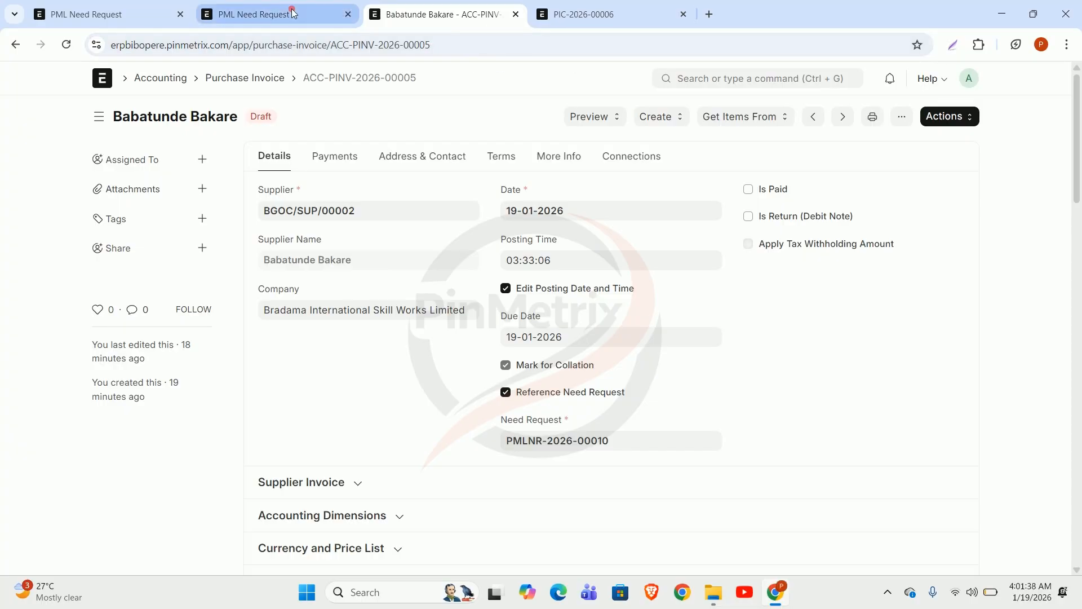
click(278, 10)
click(423, 10)
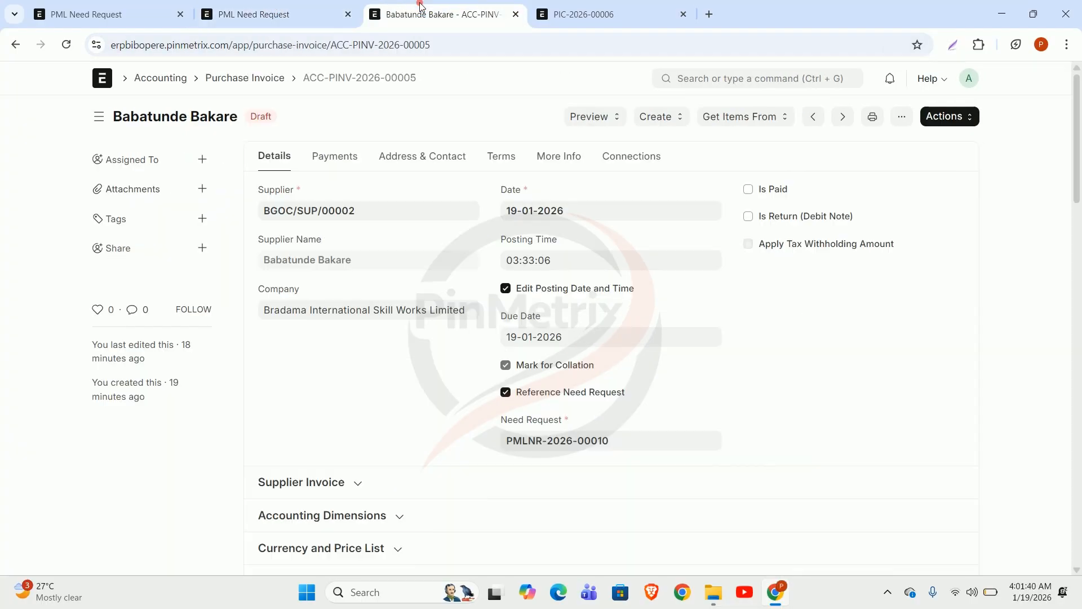
scroll(671, 394, down, 5)
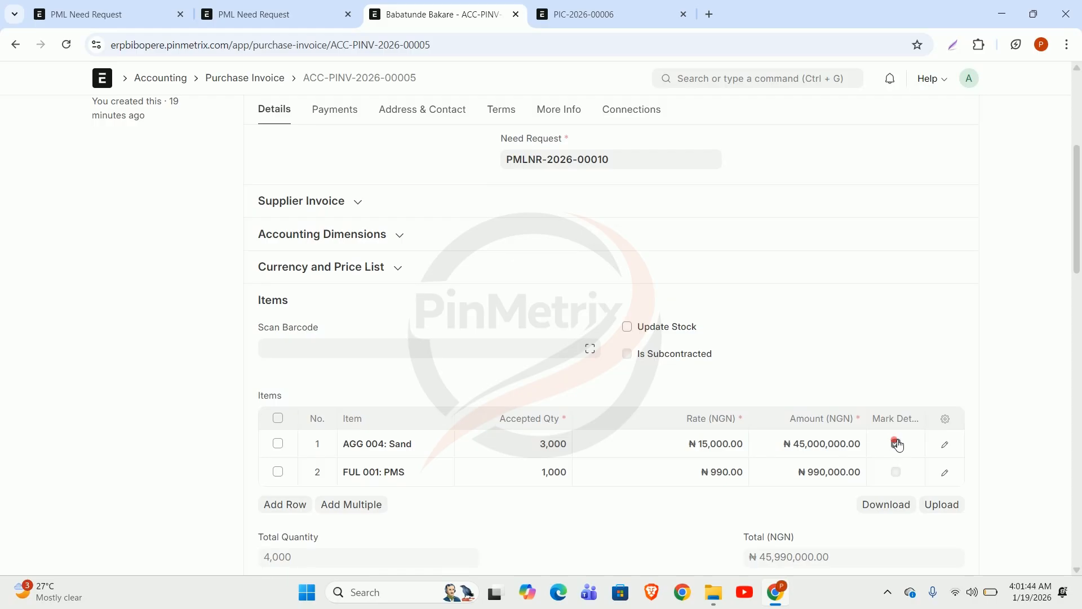
scroll(603, 278, up, 1)
scroll(602, 278, up, 3)
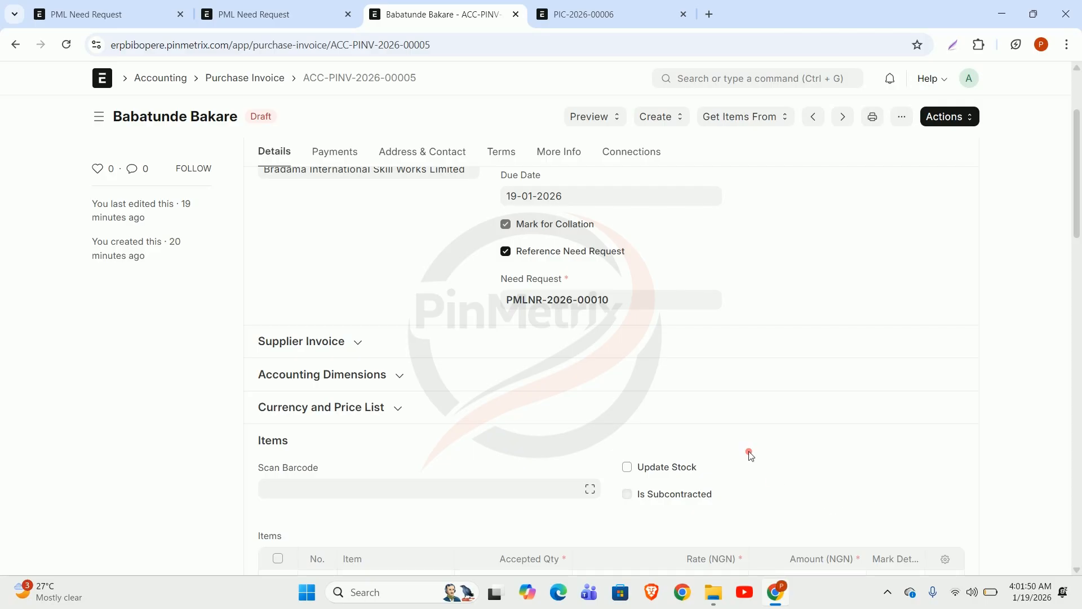
scroll(774, 507, down, 5)
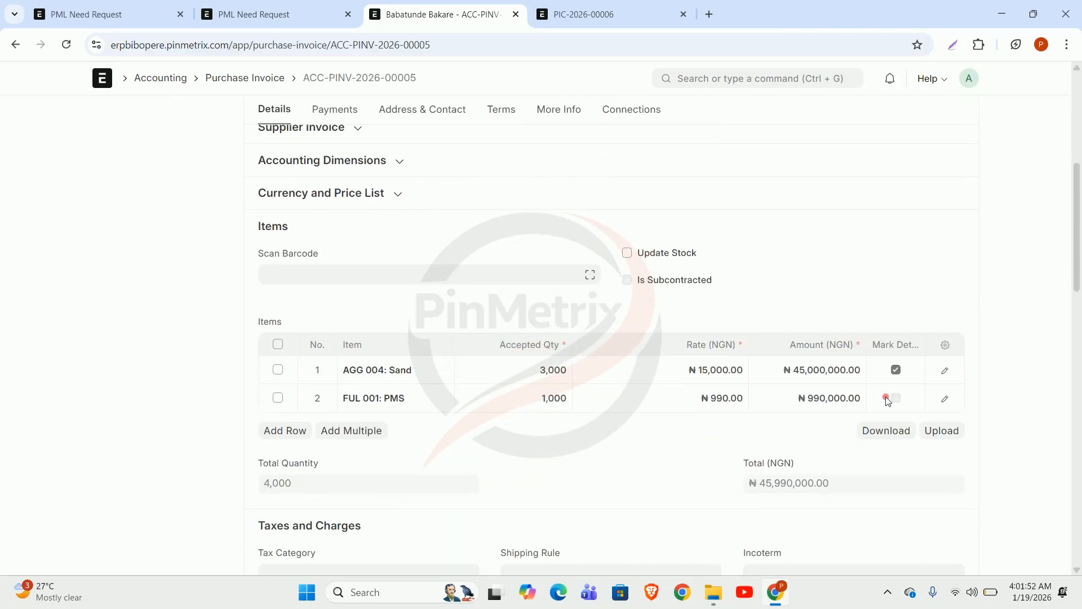
Inspect the Sand item row's full details in purchase invoice ACC-PINV-2026-00005, including its collation mark, rate and amount, and close the row.
click(946, 306)
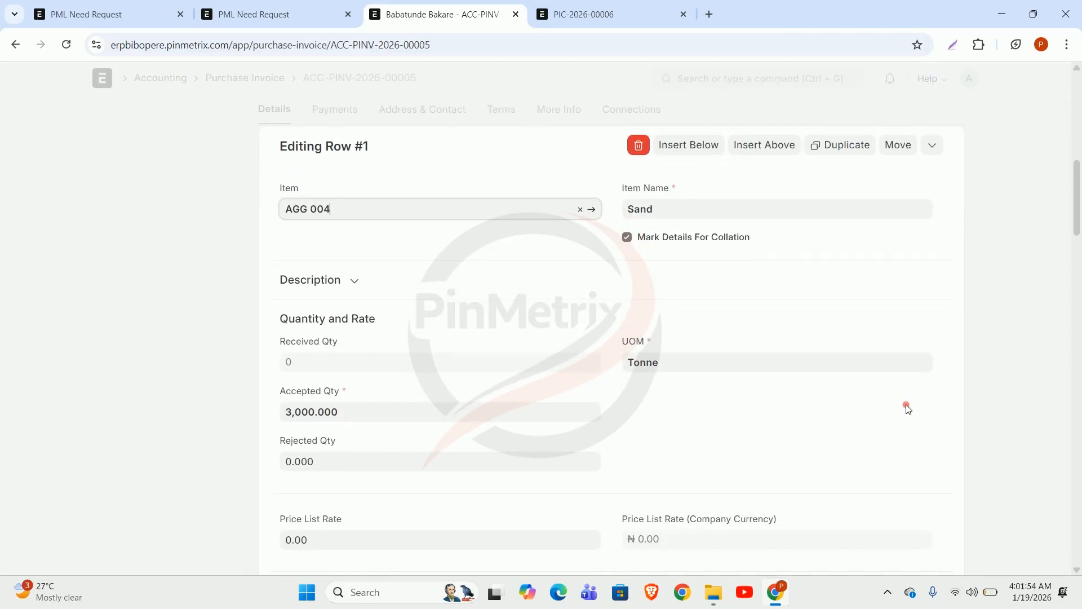
scroll(765, 555, down, 4)
scroll(765, 555, down, 11)
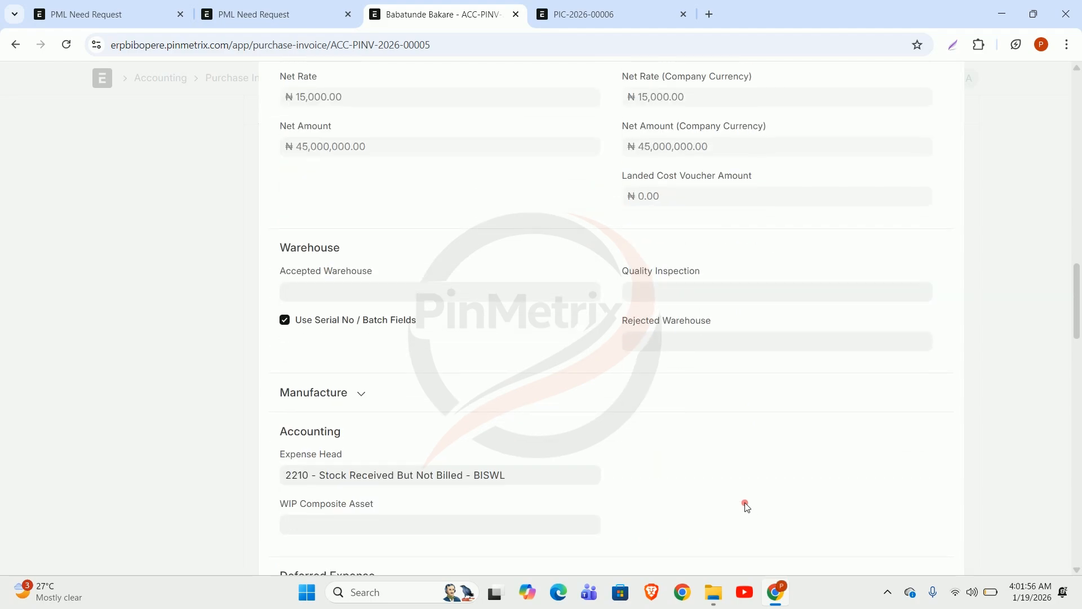
scroll(740, 499, up, 4)
scroll(740, 501, up, 6)
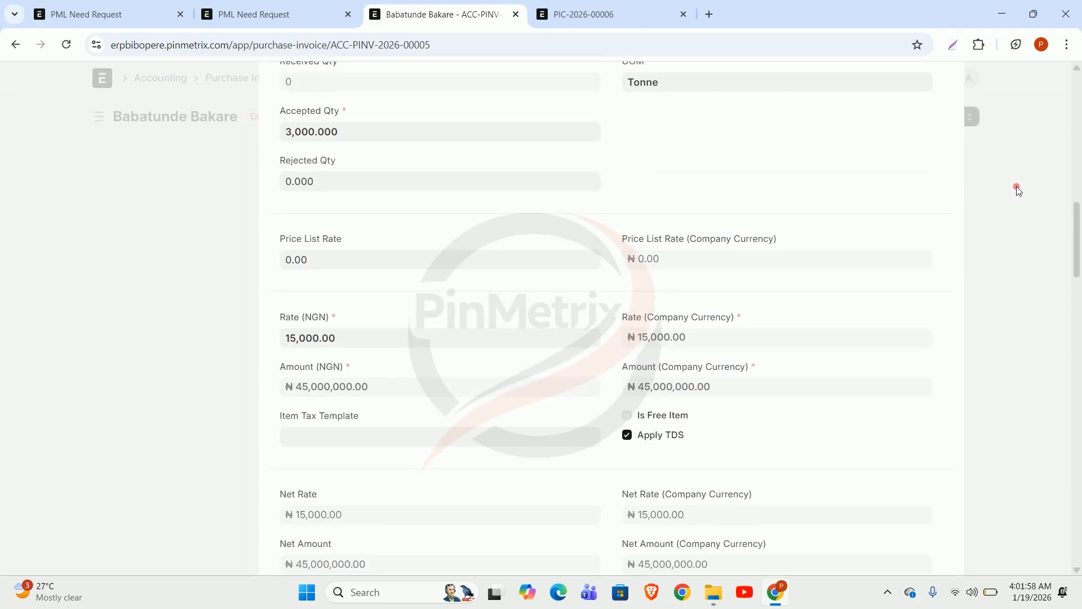
click(1016, 186)
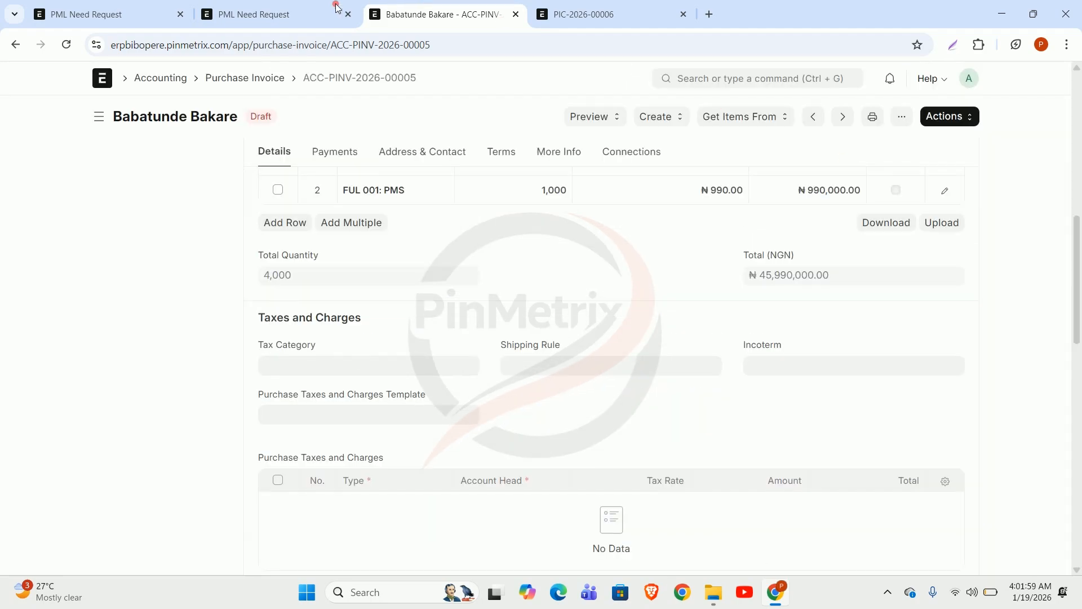
Return from the print preview to the payment advice form, recheck the Sand row's approved amount and MD approval, and close the row.
click(580, 13)
click(15, 45)
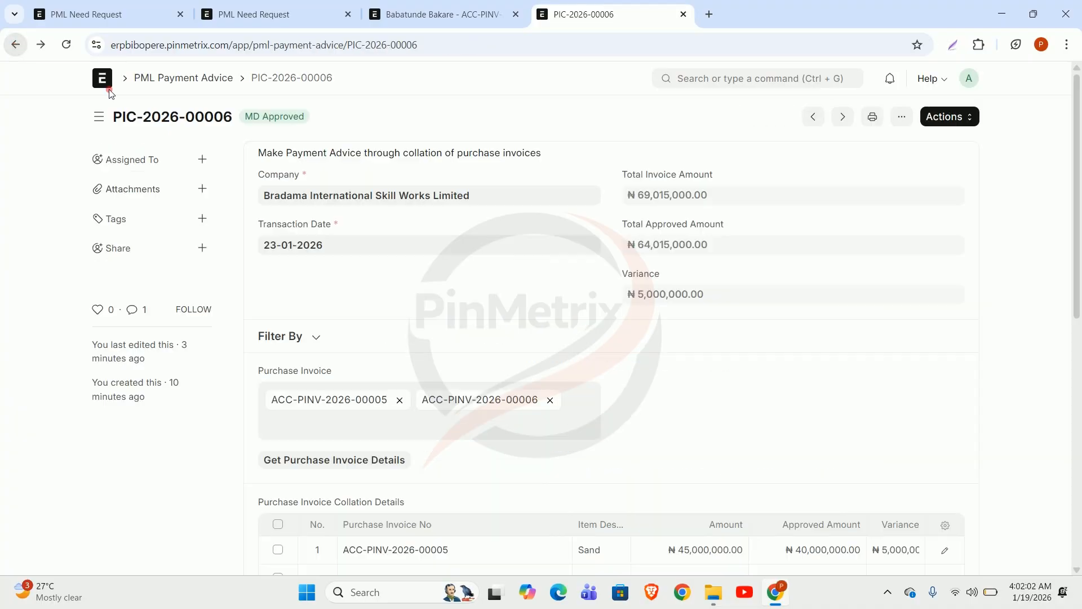
scroll(725, 453, down, 5)
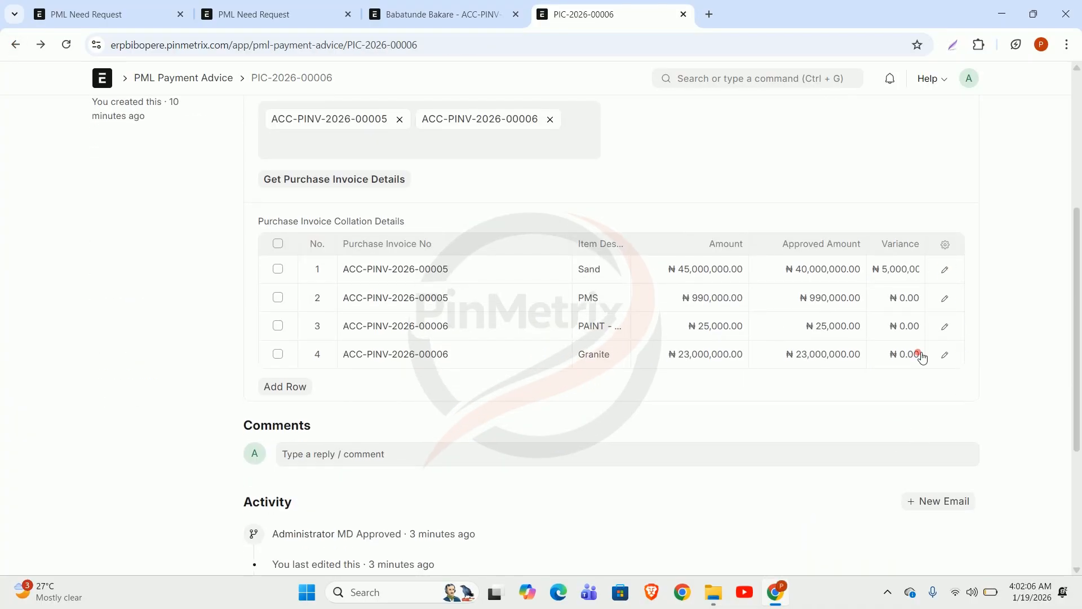
click(949, 272)
scroll(689, 510, down, 10)
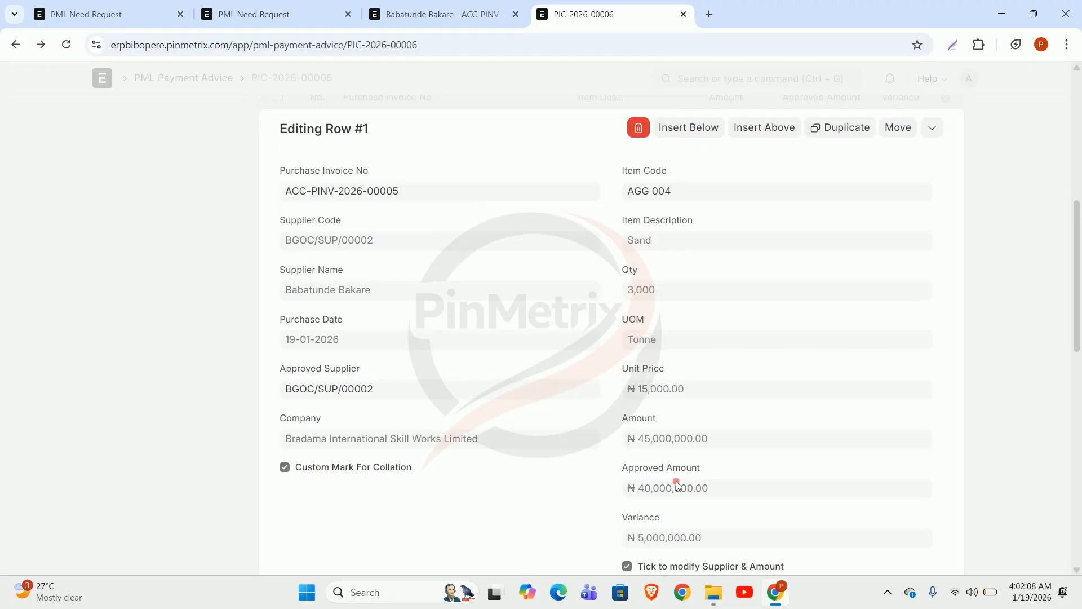
scroll(657, 356, up, 4)
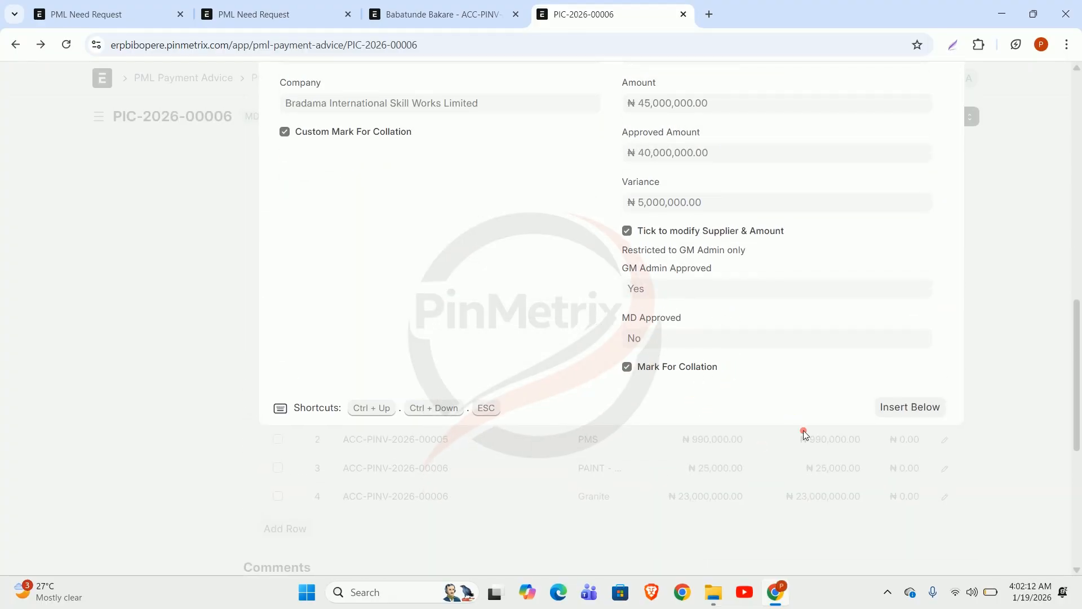
click(905, 354)
scroll(905, 354, up, 8)
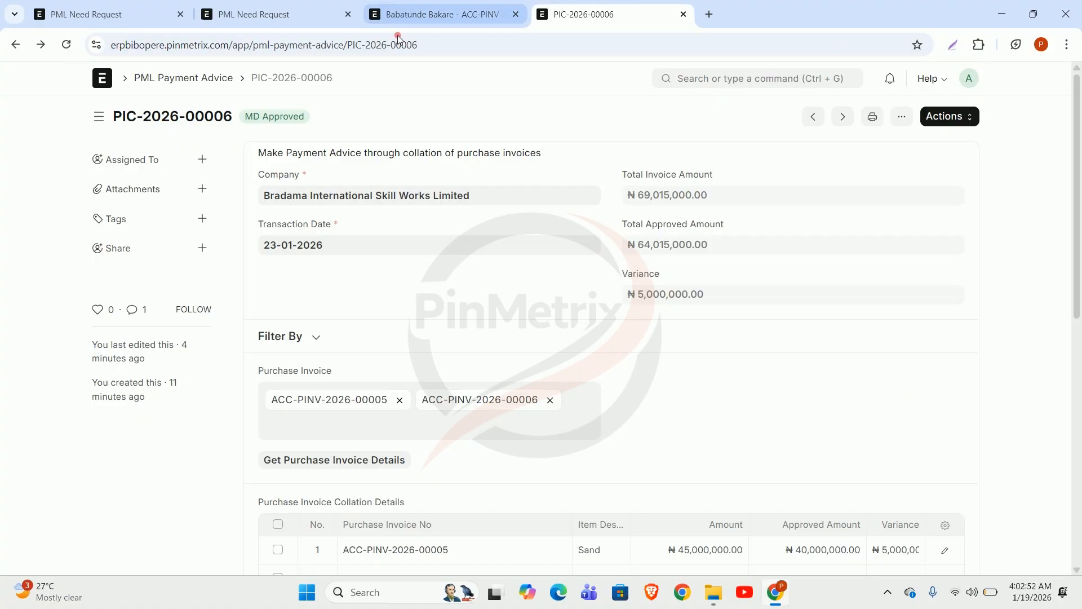
Compare purchase invoice ACC-PINV-2026-00005's items, collation mark and need request reference with the collation details in payment advice PIC-2026-00006.
click(433, 14)
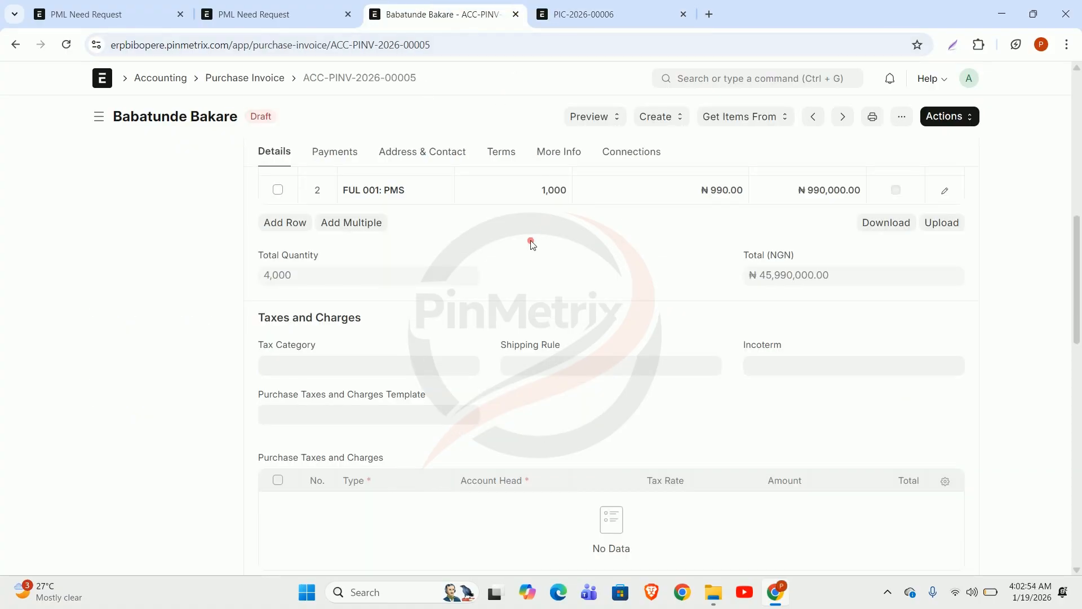
scroll(532, 242, up, 4)
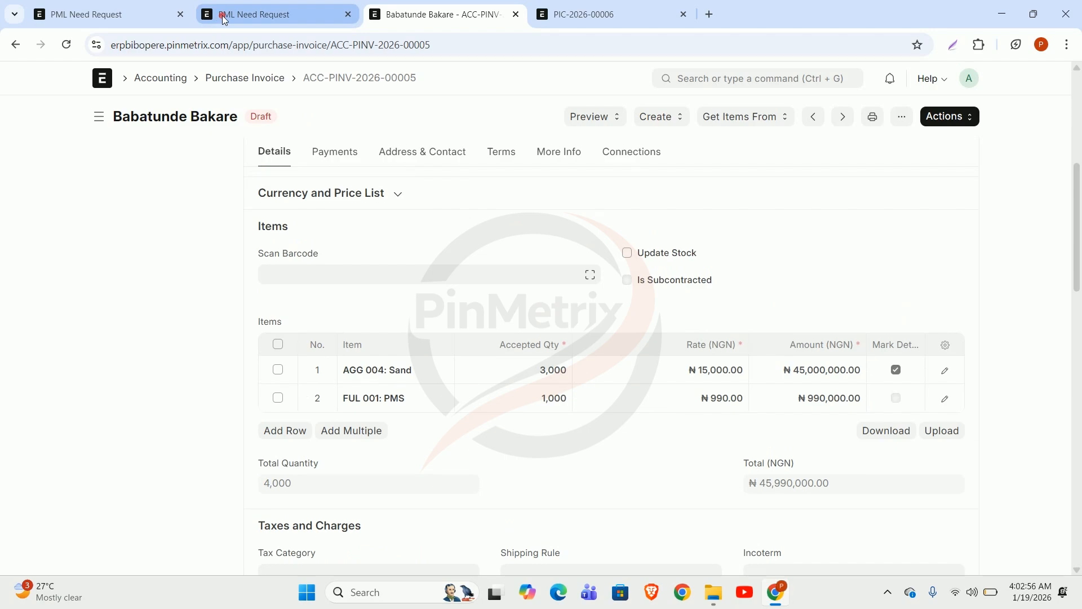
click(572, 6)
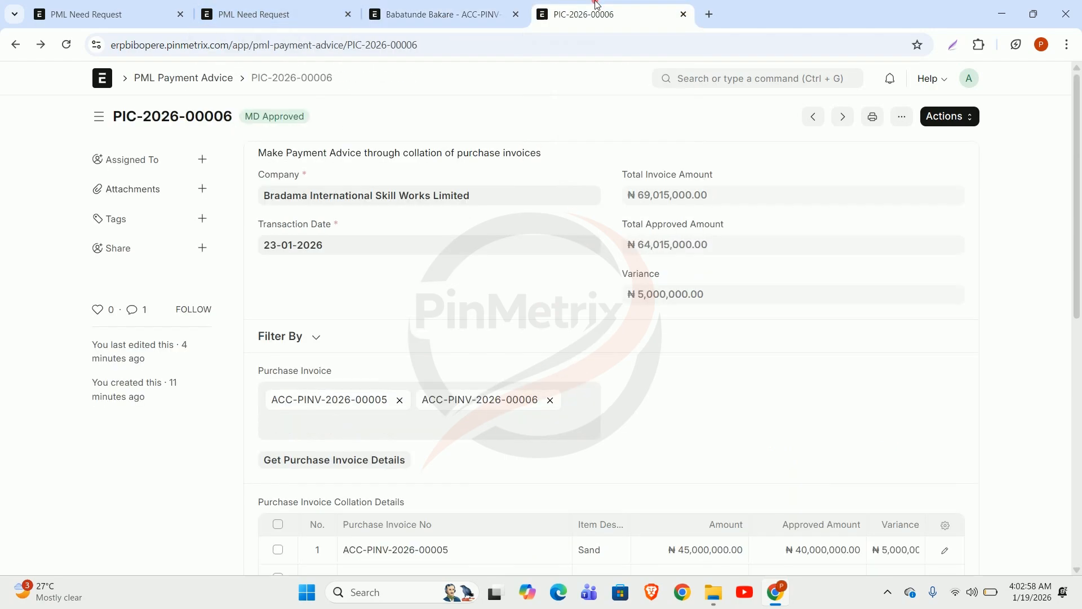
click(468, 13)
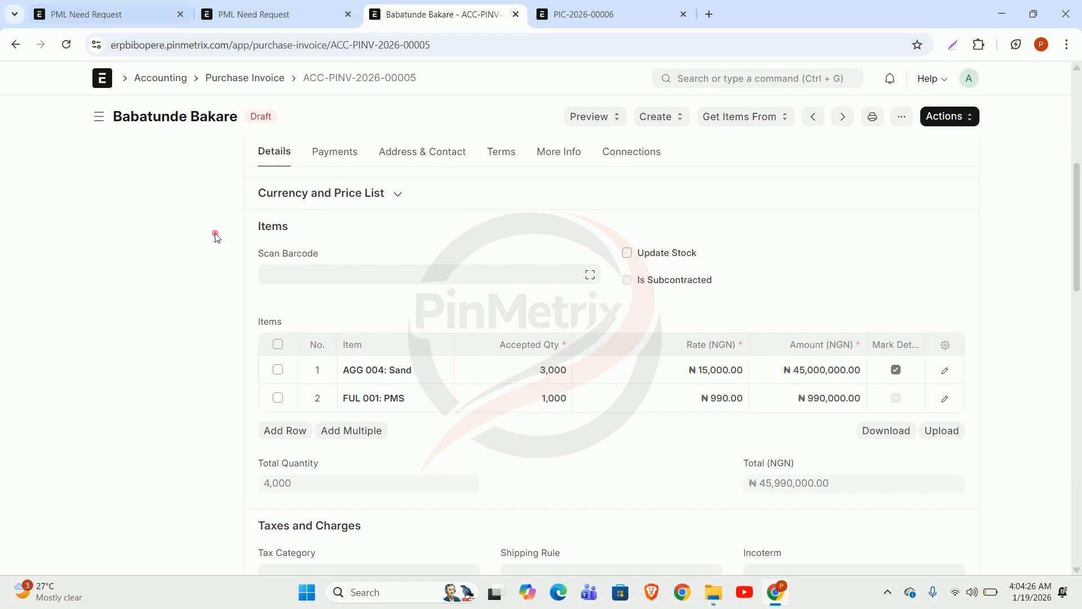
scroll(476, 281, up, 2)
scroll(477, 282, up, 3)
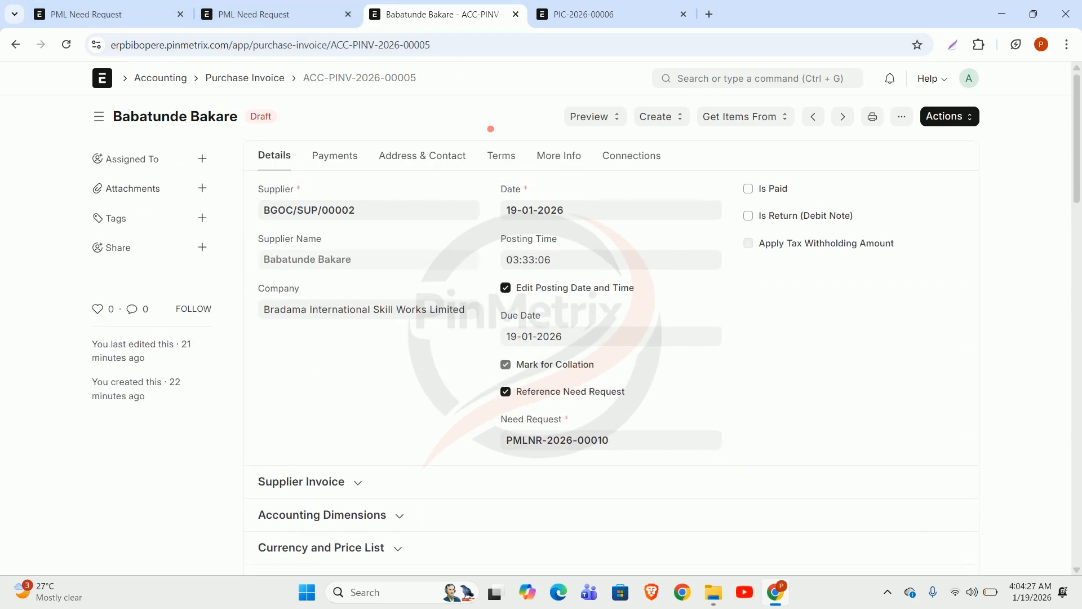
click(298, 12)
click(472, 16)
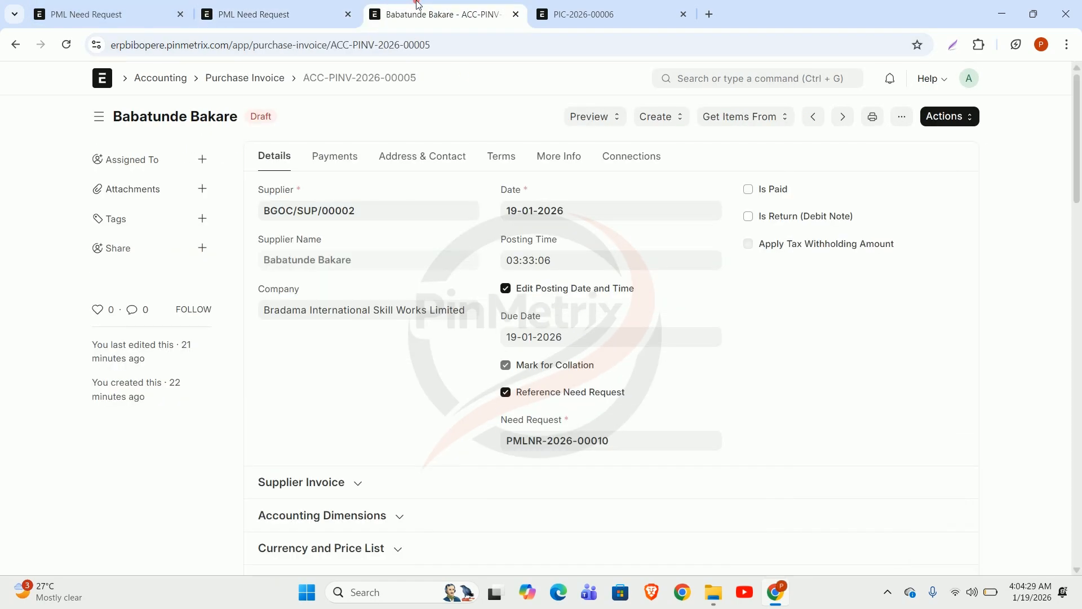
click(569, 17)
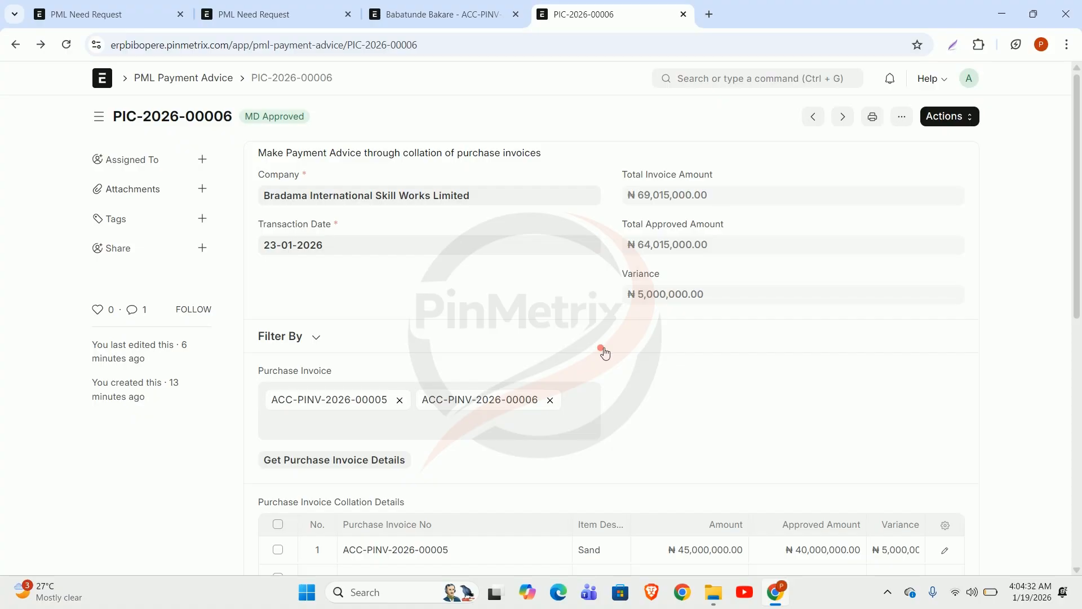
scroll(605, 353, down, 7)
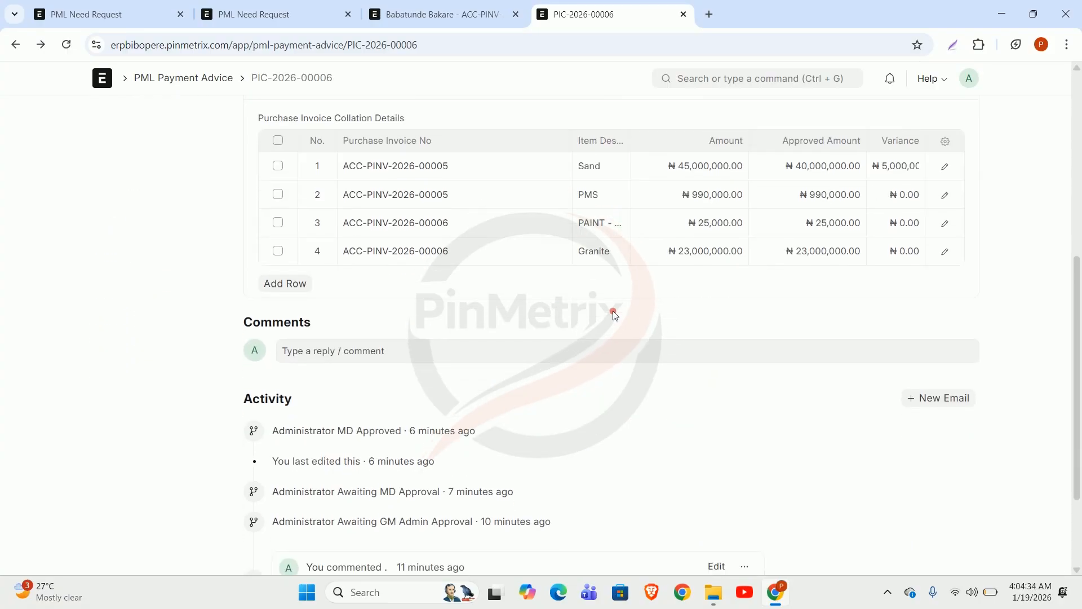
scroll(614, 314, up, 10)
Delete the Sand item row from draft purchase invoice ACC-PINV-2026-00005 and save the invoice.
click(449, 14)
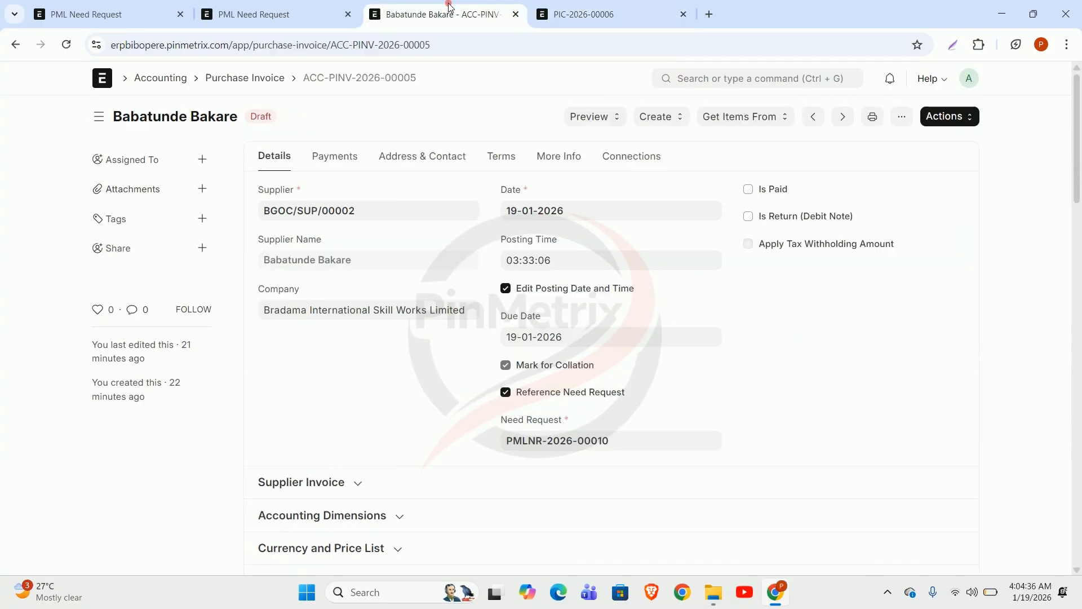
scroll(592, 291, down, 1)
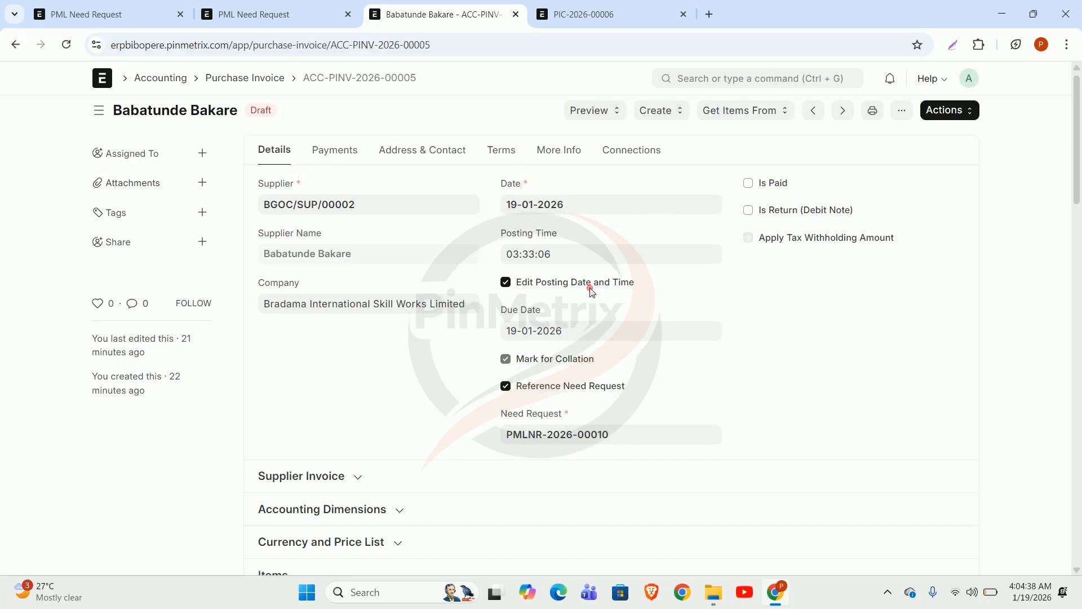
scroll(592, 291, down, 6)
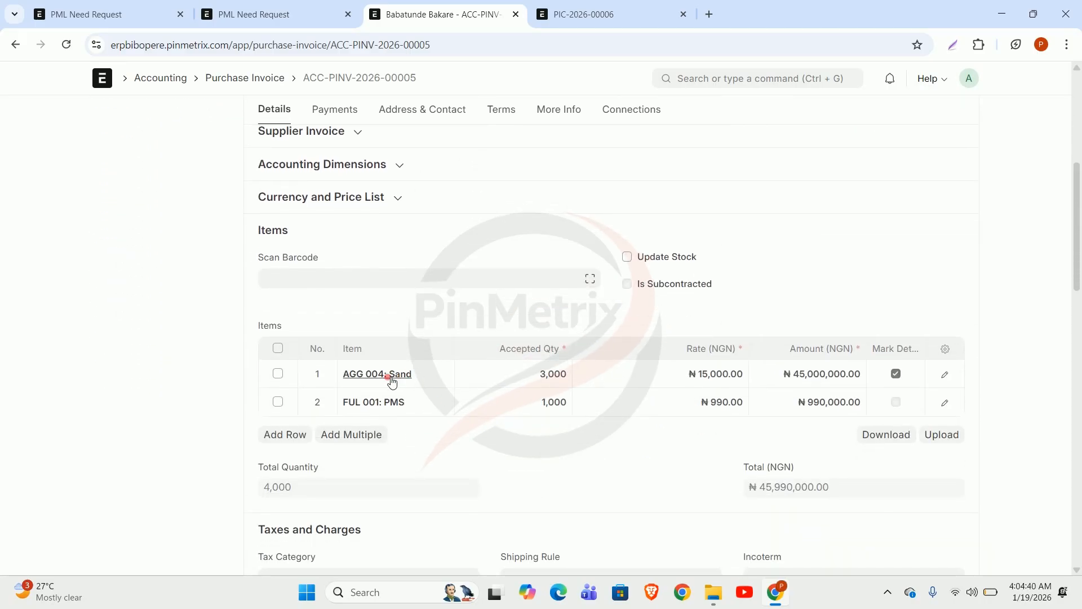
scroll(355, 345, up, 3)
scroll(372, 430, down, 3)
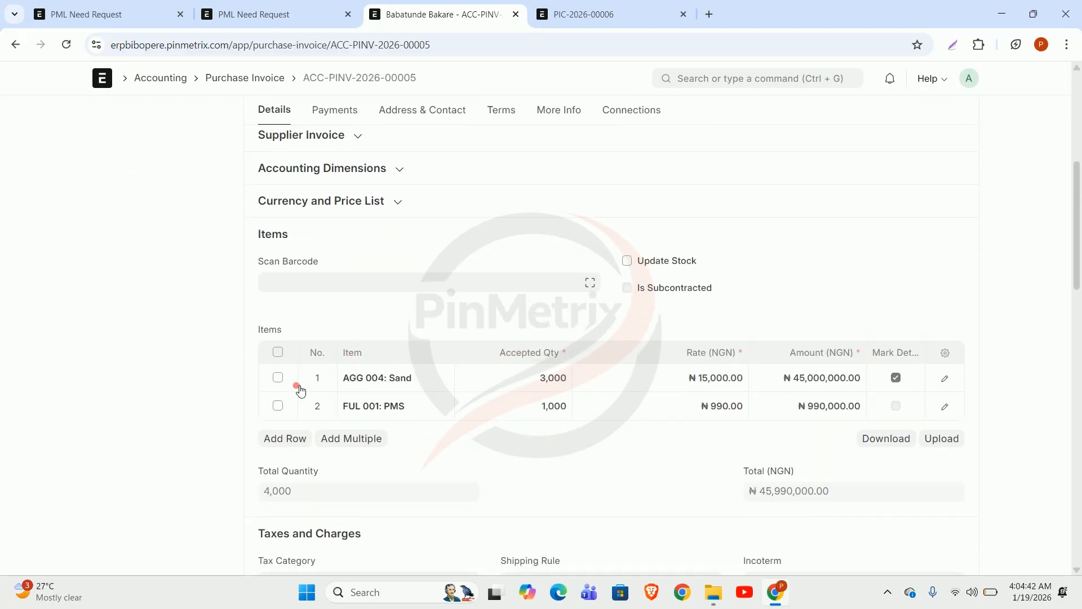
click(278, 375)
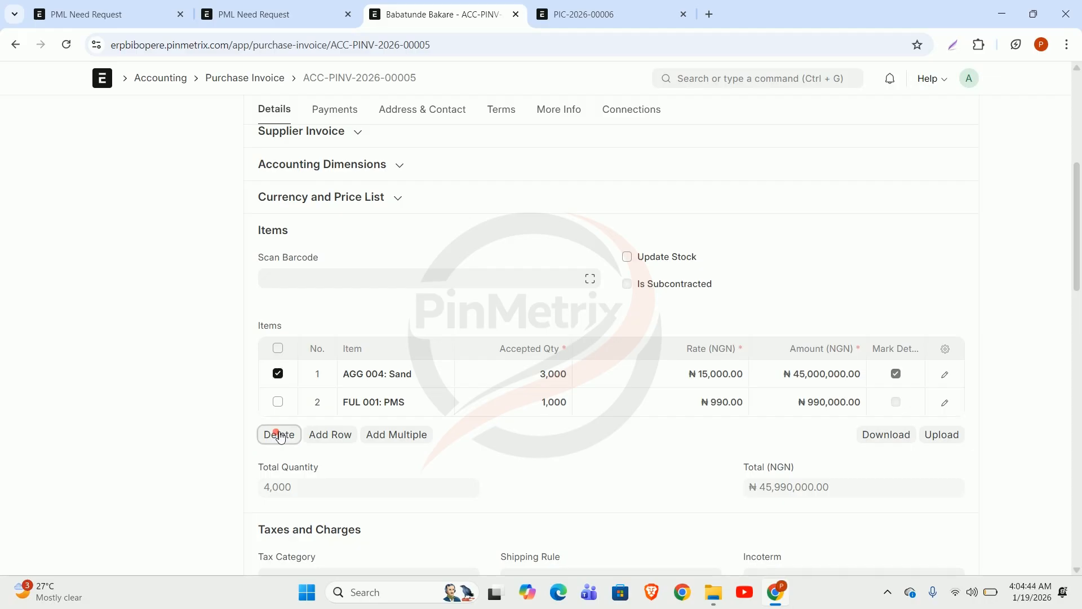
click(280, 434)
scroll(722, 250, up, 3)
scroll(849, 152, up, 2)
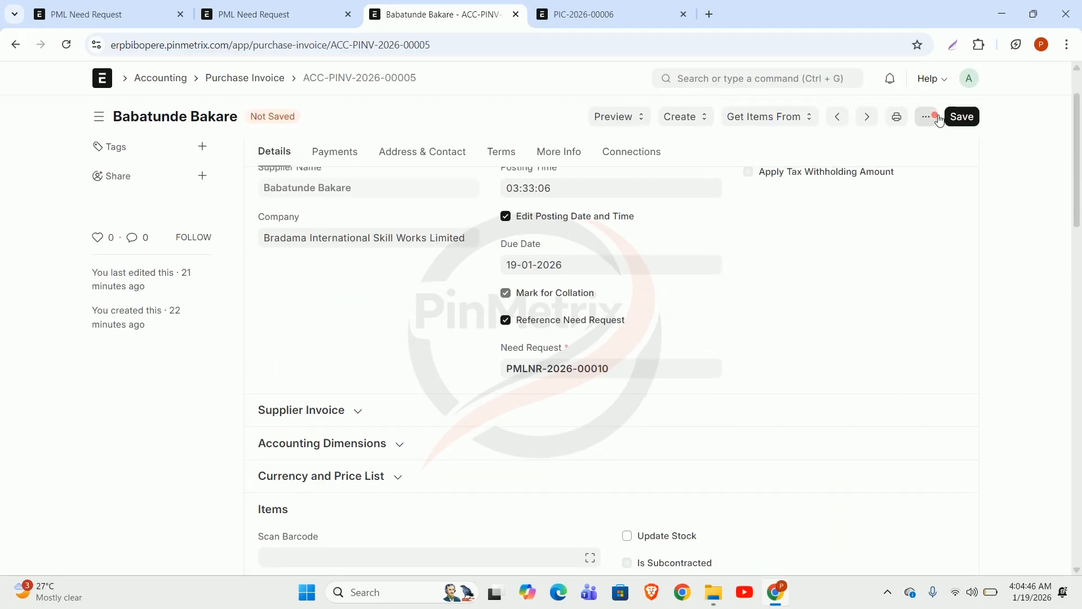
click(960, 107)
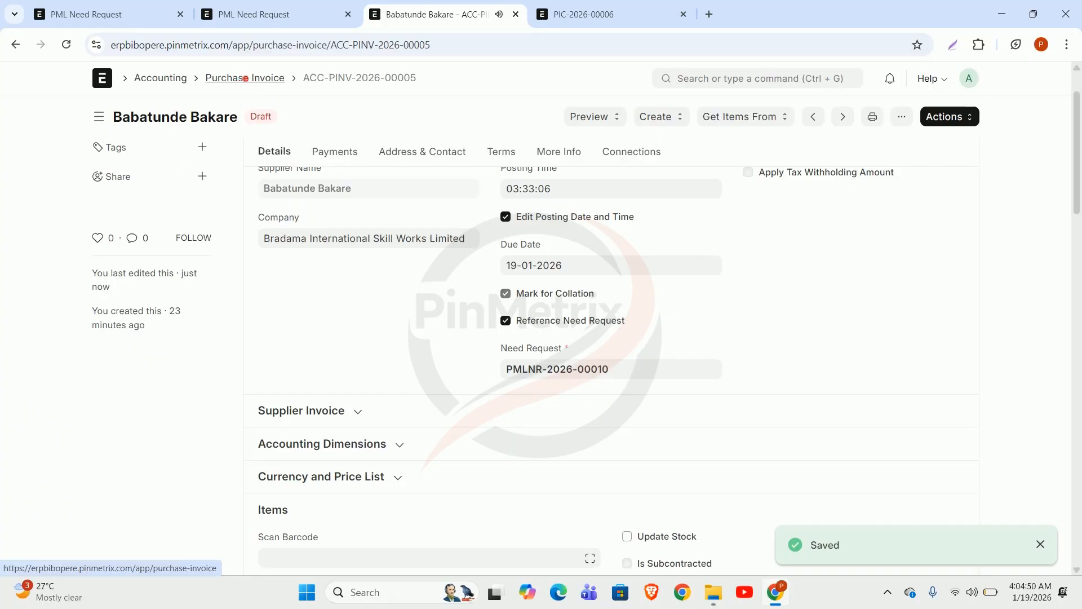
Reopen purchase invoice ACC-PINV-2026-00005 from the purchase invoice list and check its remaining items and totals.
click(243, 79)
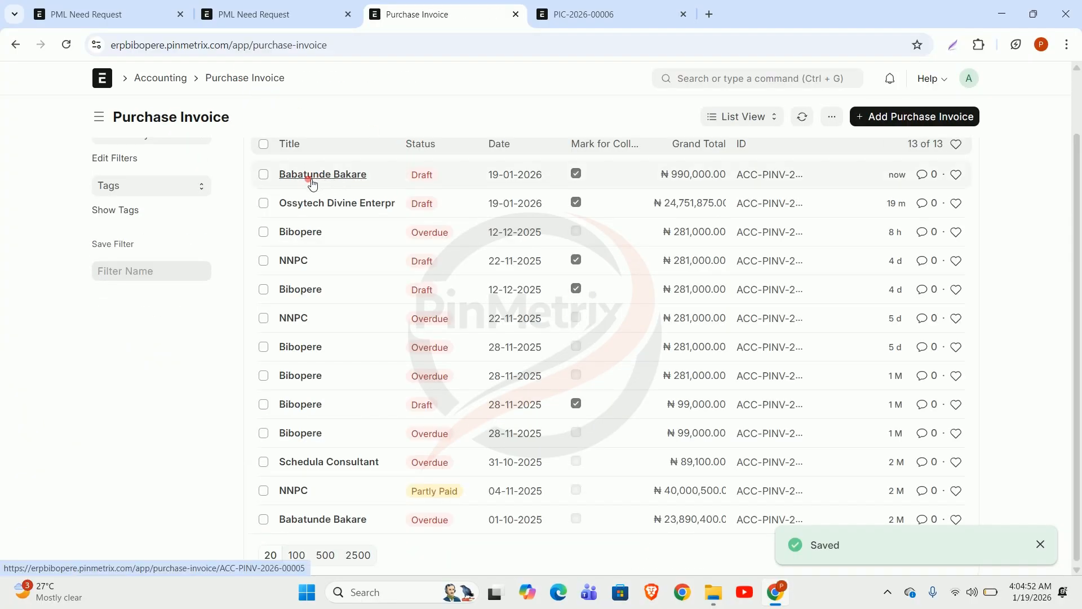
click(332, 176)
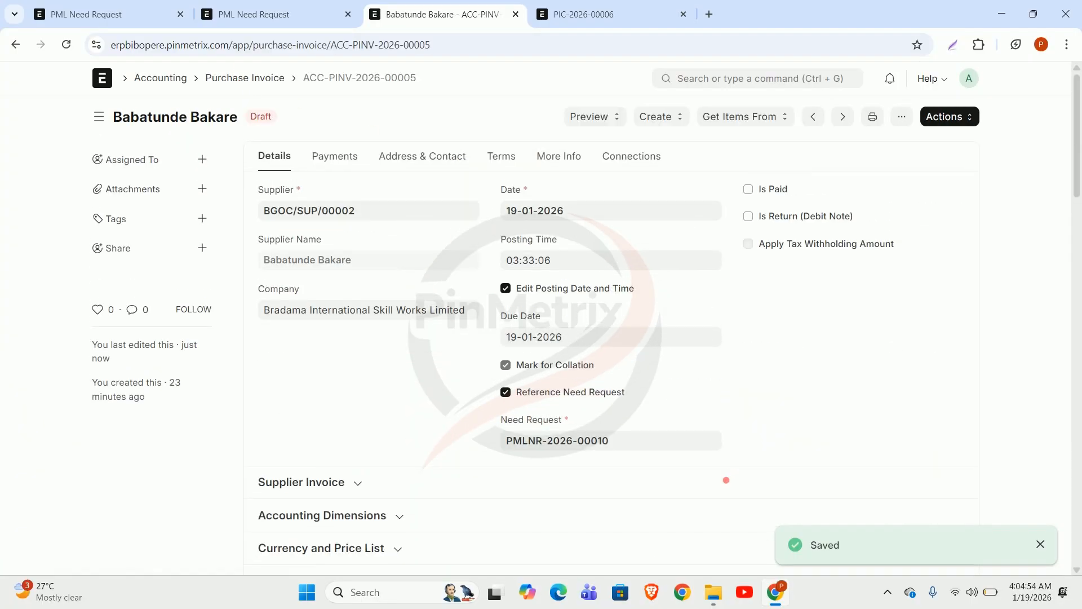
scroll(754, 383, down, 5)
scroll(754, 391, down, 3)
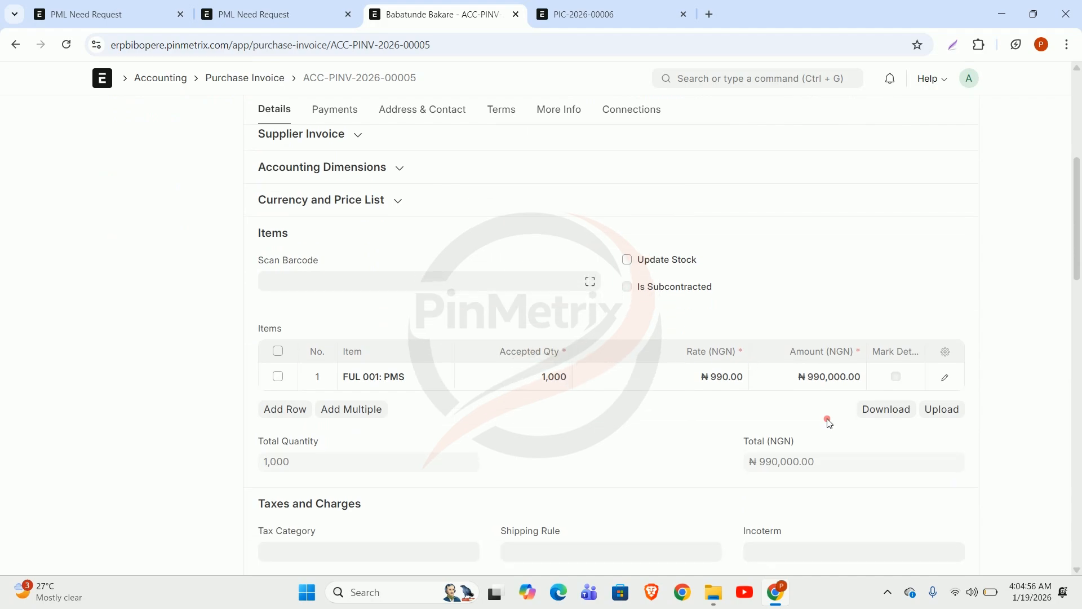
scroll(828, 424, up, 10)
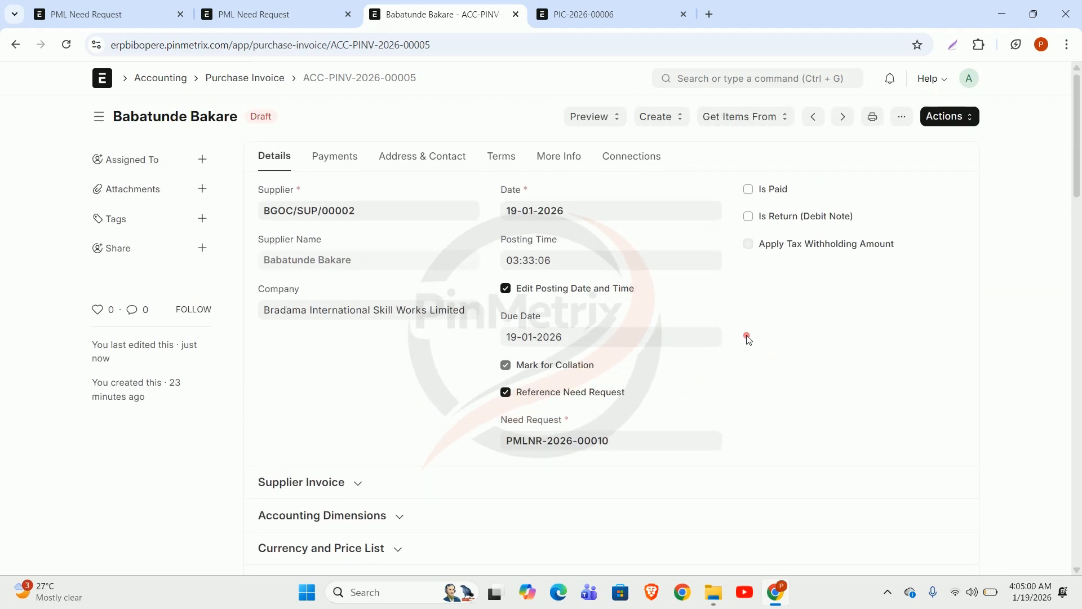
Recheck the PMS item row in purchase invoice ACC-PINV-2026-00005 and submit the invoice for payment.
scroll(640, 332, down, 1)
scroll(640, 332, down, 4)
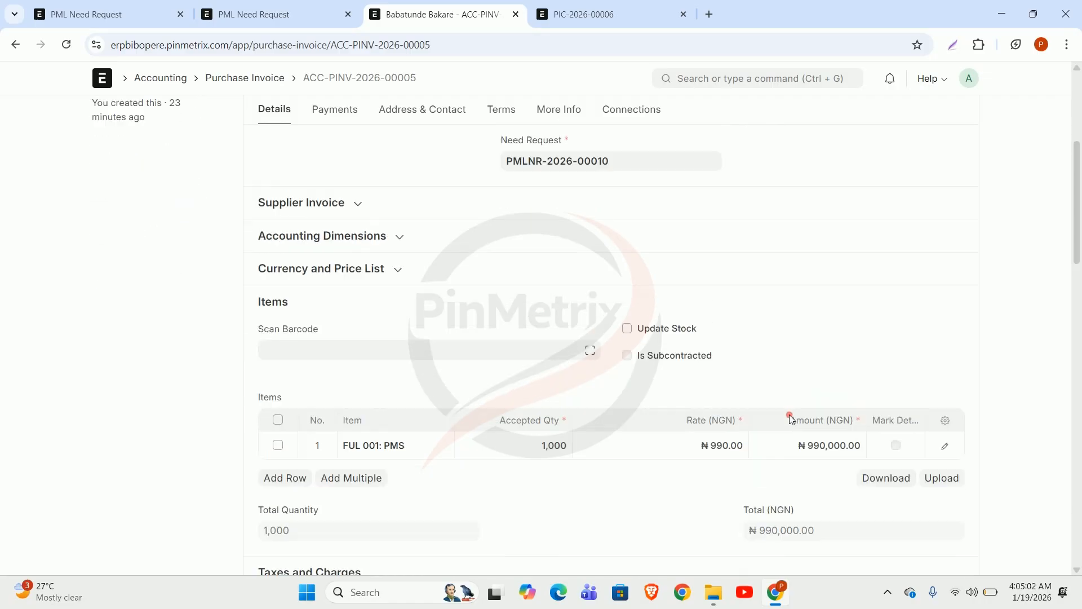
scroll(733, 383, up, 6)
click(937, 129)
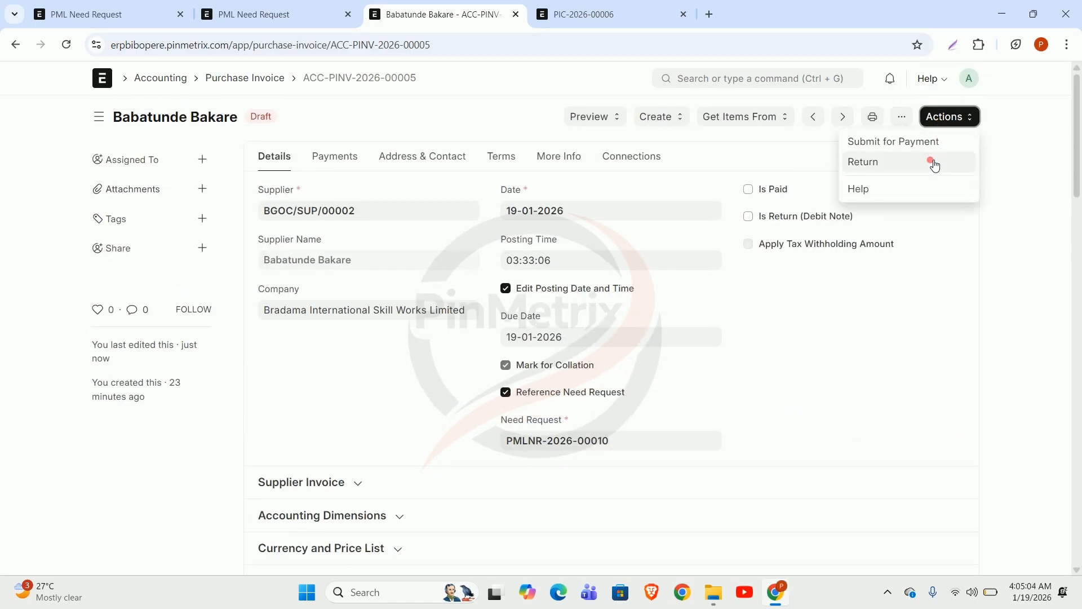
click(884, 142)
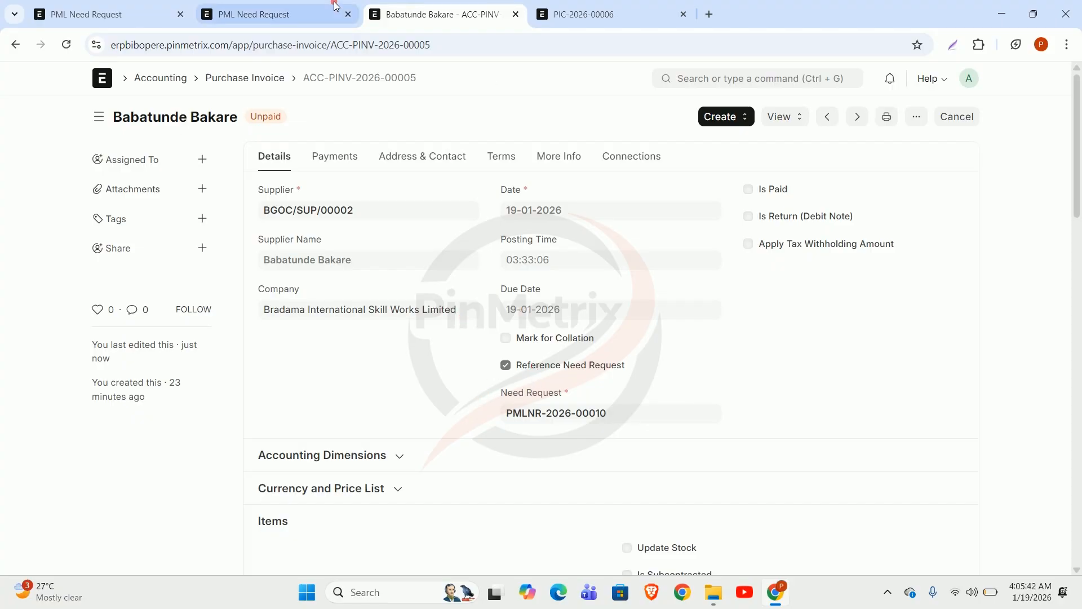
Open the Ossytech Divine Enterprise draft ACC-PINV-2026-00006 from the purchase invoice list and submit it for payment.
click(265, 78)
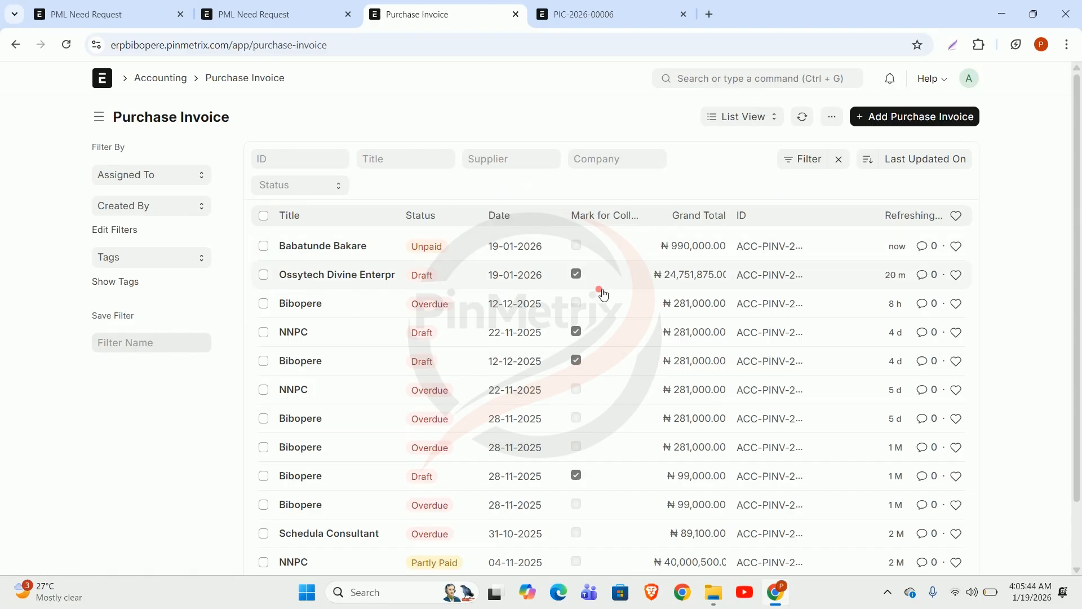
click(331, 276)
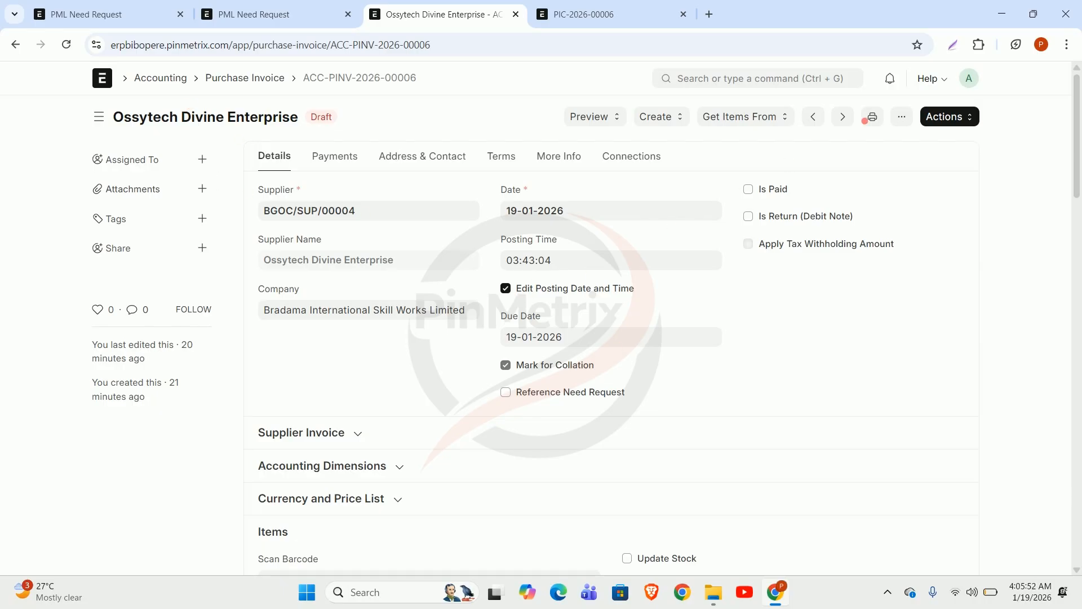
click(956, 116)
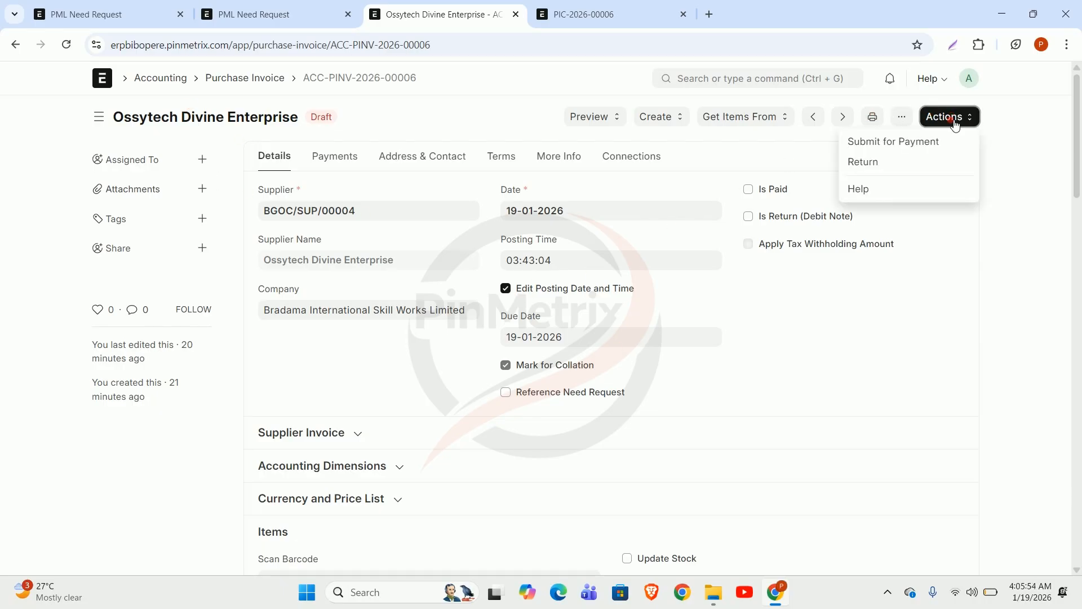
click(873, 148)
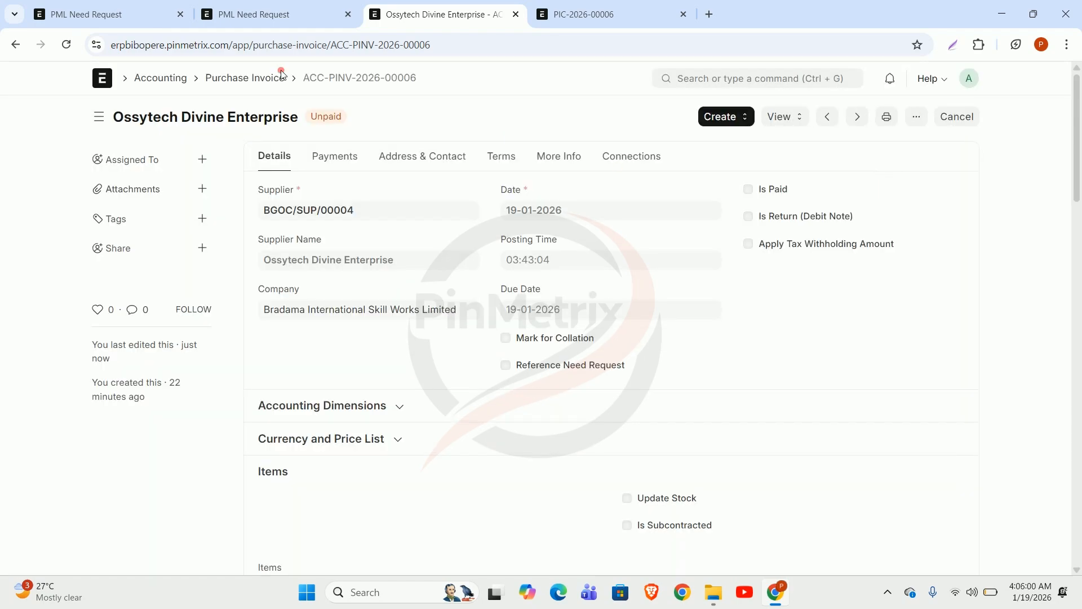
Examine the collation marks and items on submitted invoice ACC-PINV-2026-00006, and compare the invoice with payment advice PIC-2026-00006.
scroll(715, 348, down, 3)
scroll(714, 346, down, 4)
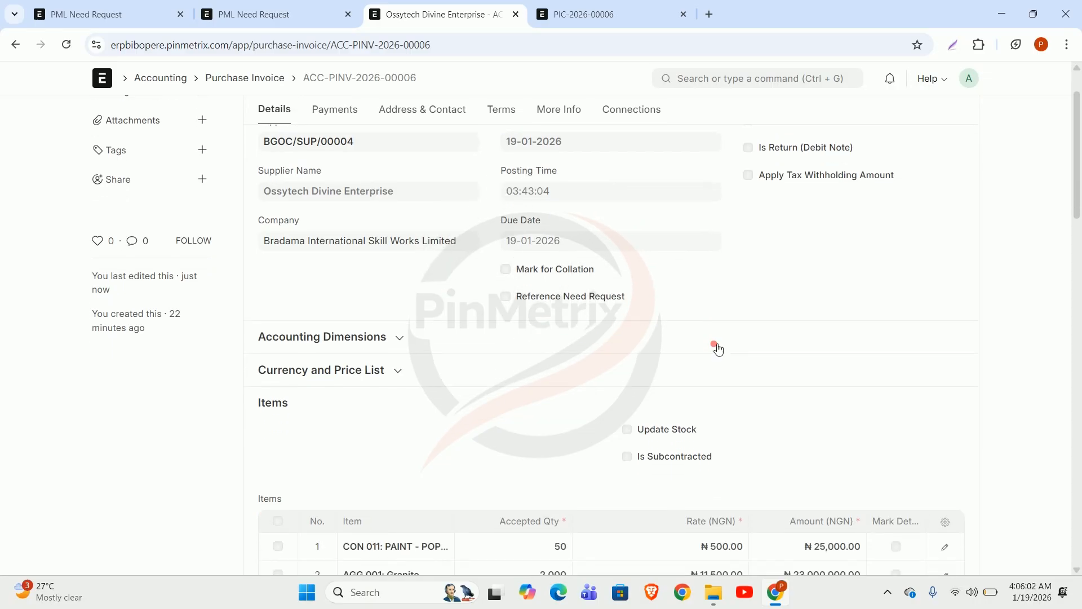
scroll(445, 278, up, 2)
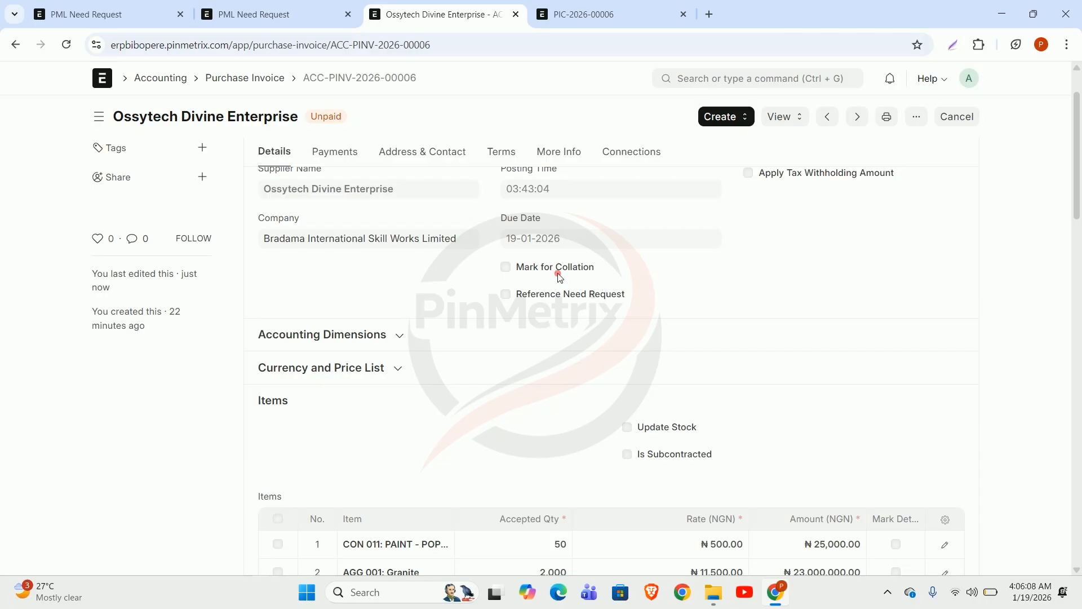
scroll(556, 279, up, 2)
click(570, 8)
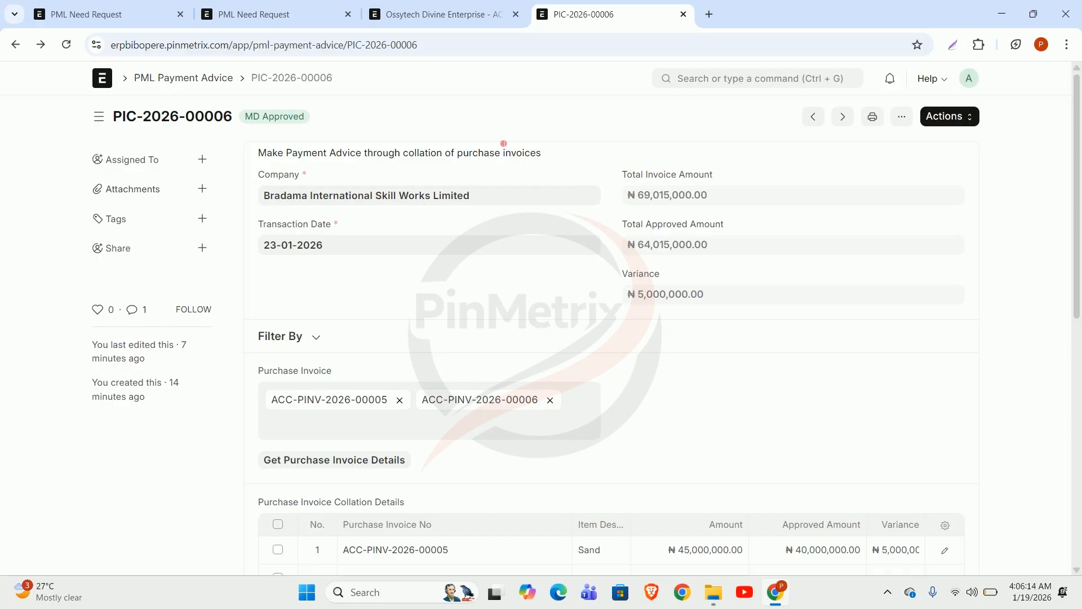
click(459, 12)
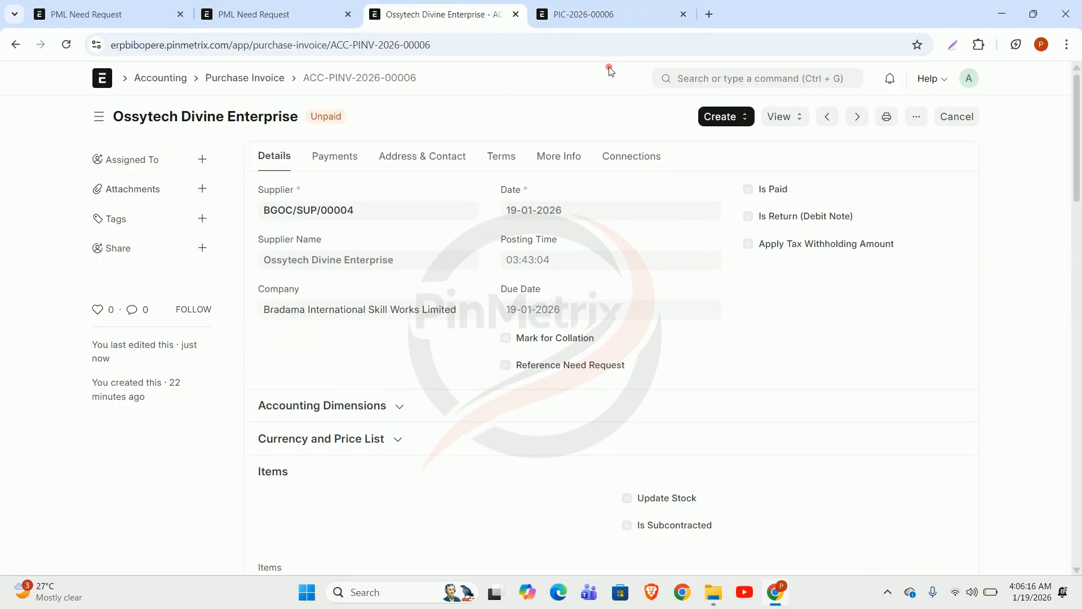
Create a payment entry from the submitted purchase invoice ACC-PINV-2026-00006.
click(747, 119)
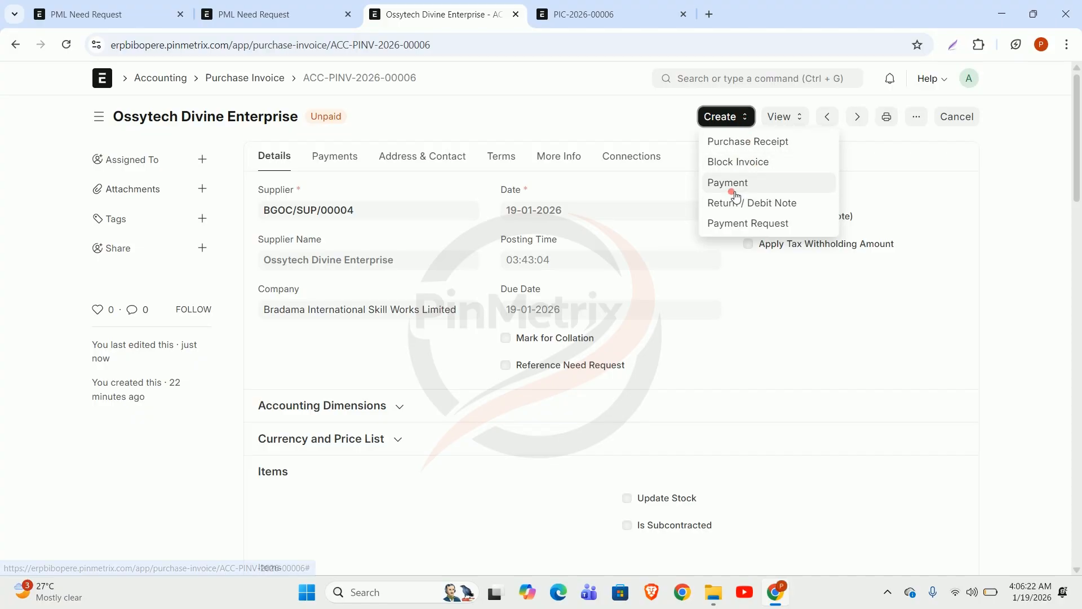
click(511, 81)
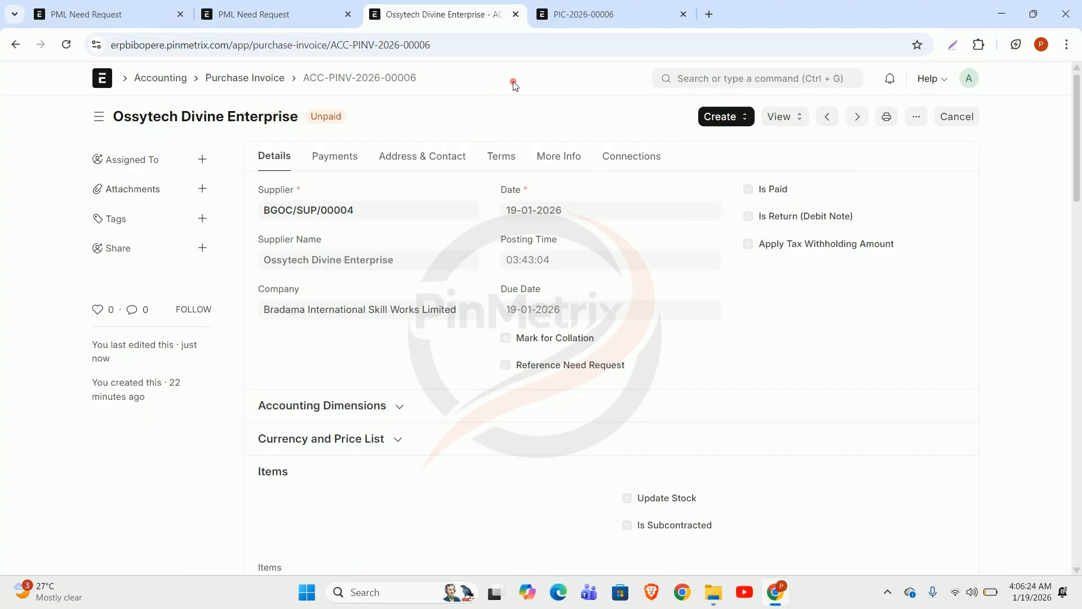
click(748, 124)
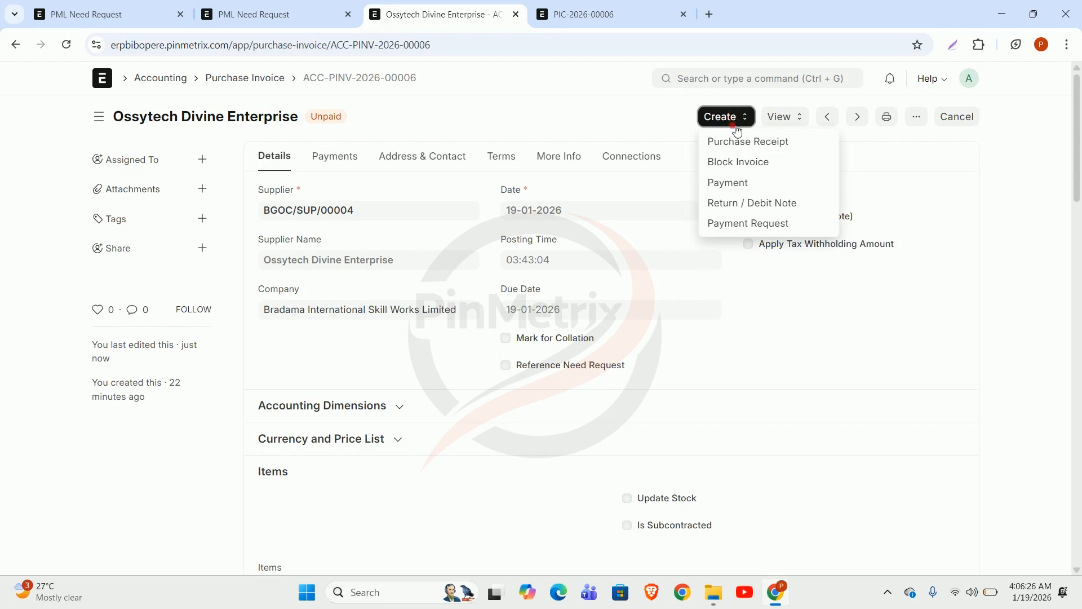
click(747, 181)
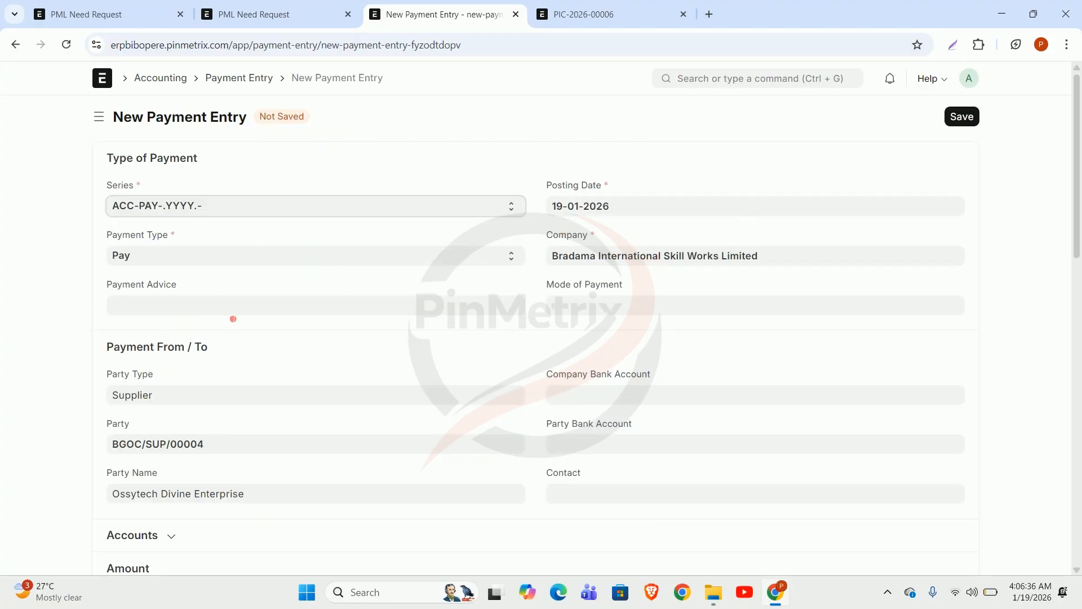
Look through the payment advices available for linking to the new payment entry without selecting one.
click(396, 312)
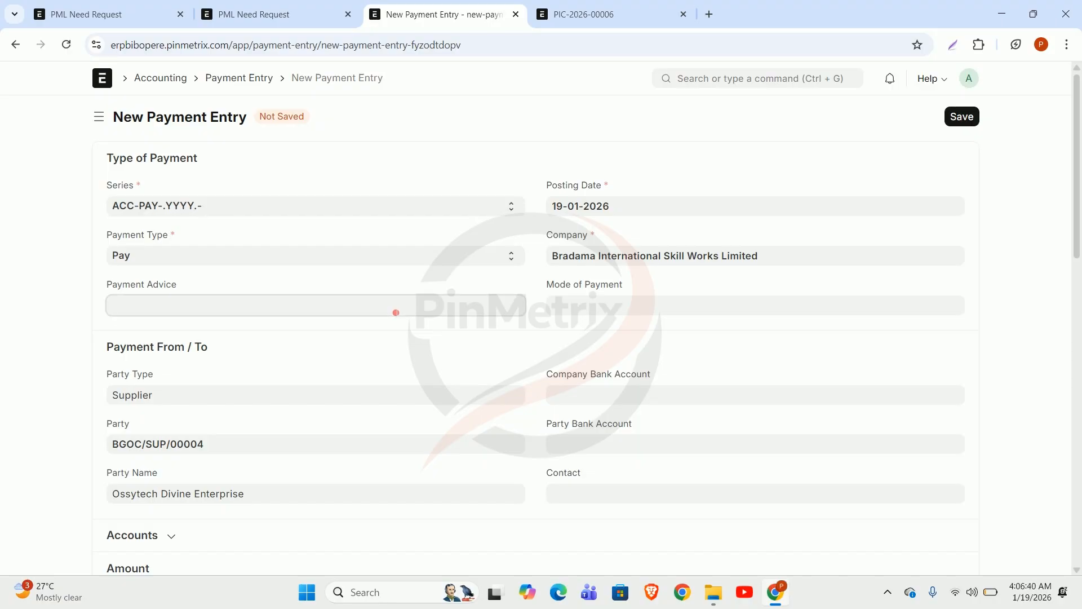
scroll(428, 384, down, 4)
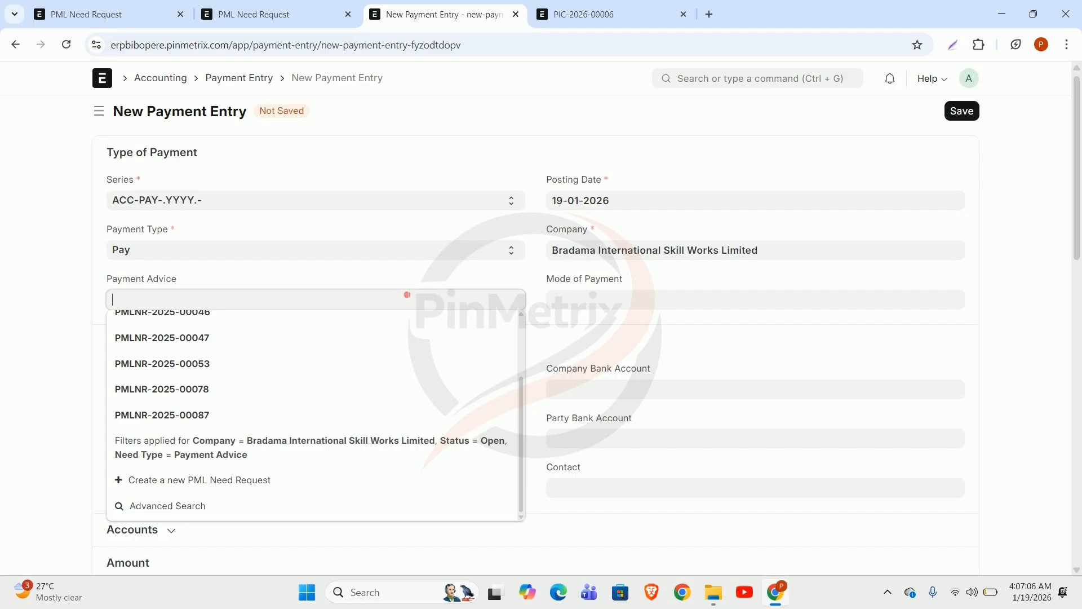
click(404, 279)
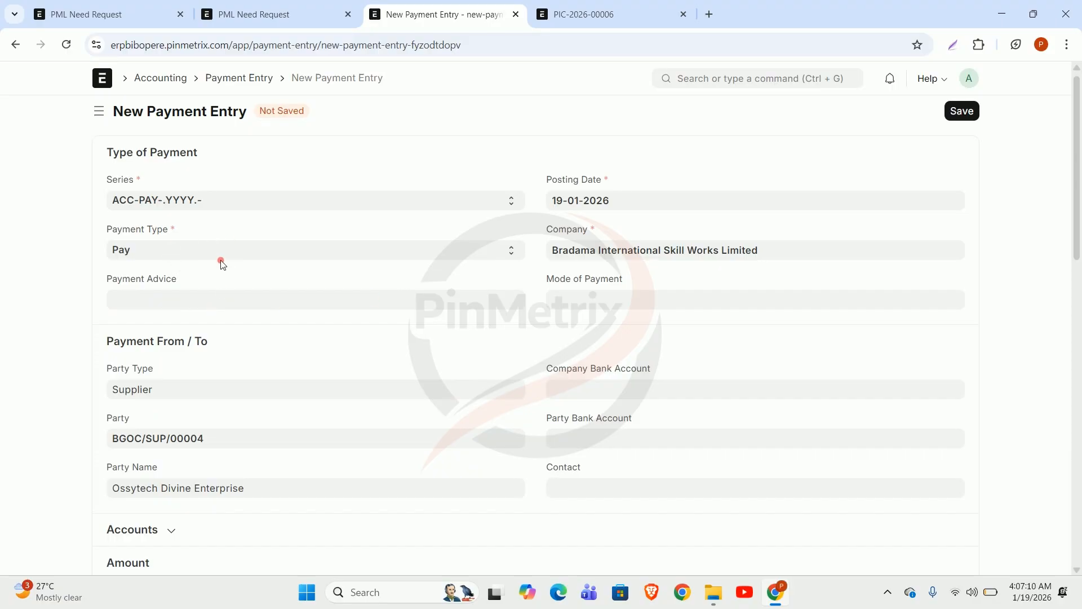
scroll(249, 373, down, 2)
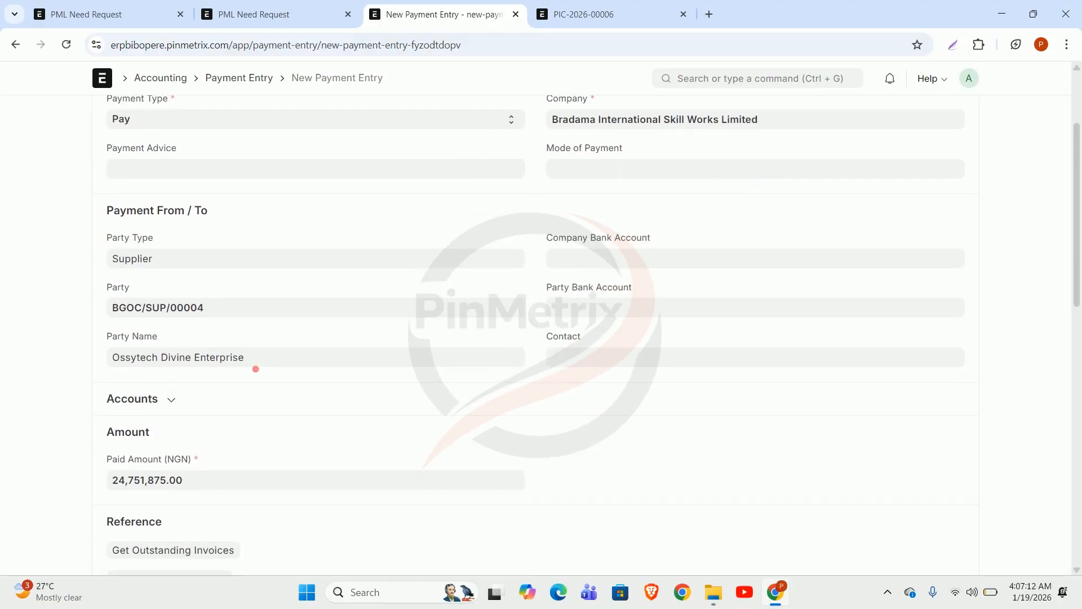
scroll(592, 310, up, 2)
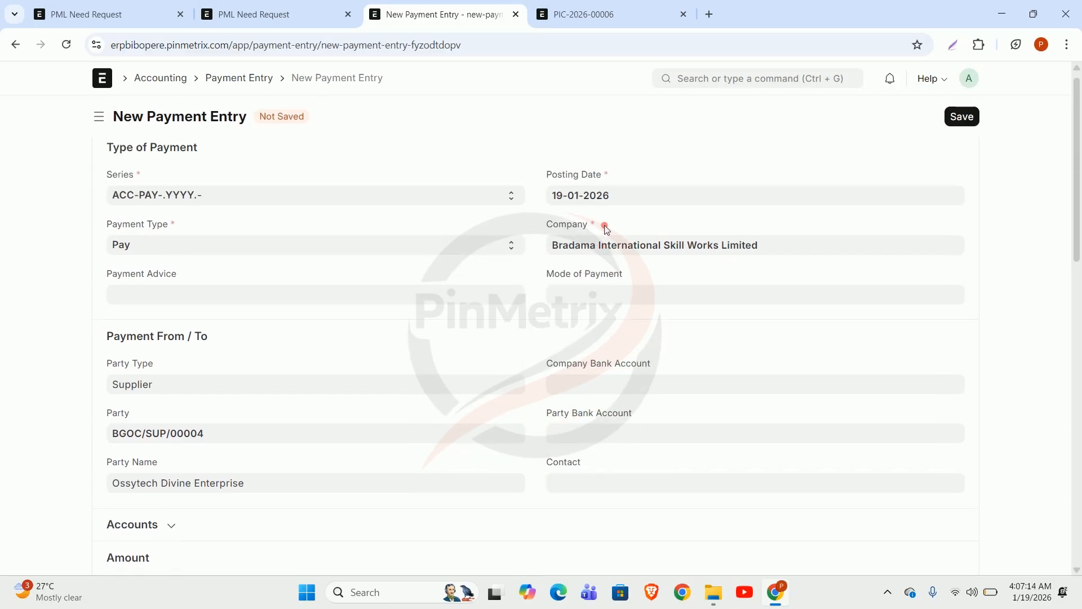
click(590, 305)
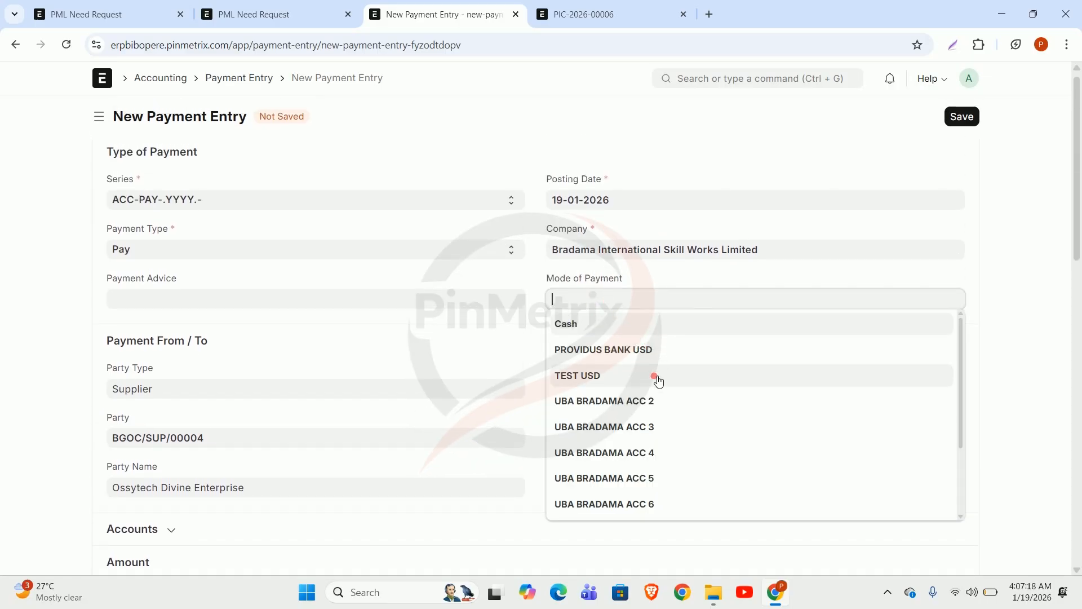
click(629, 355)
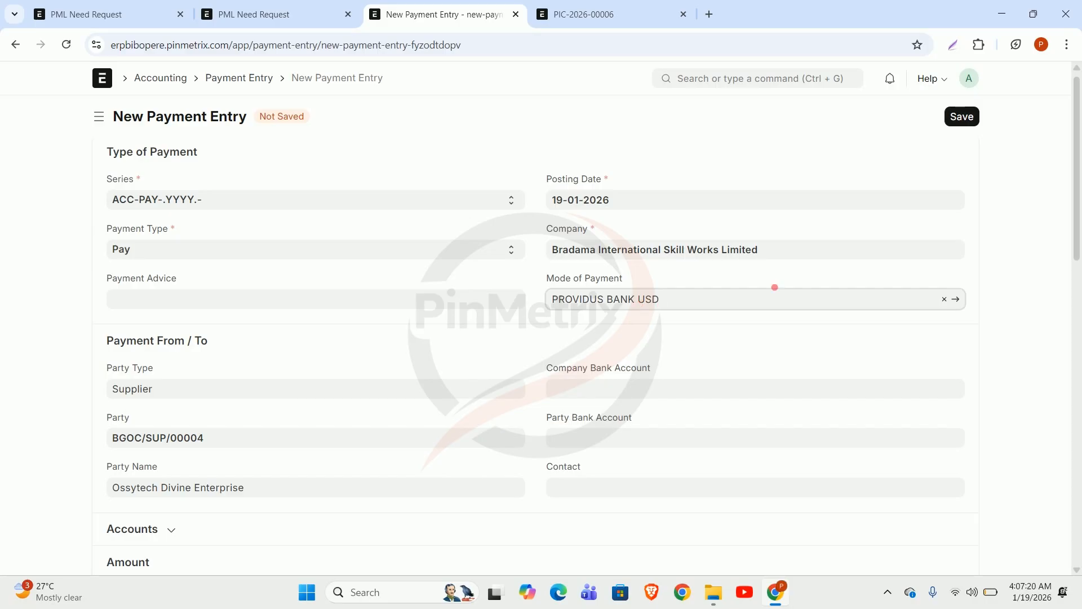
click(951, 303)
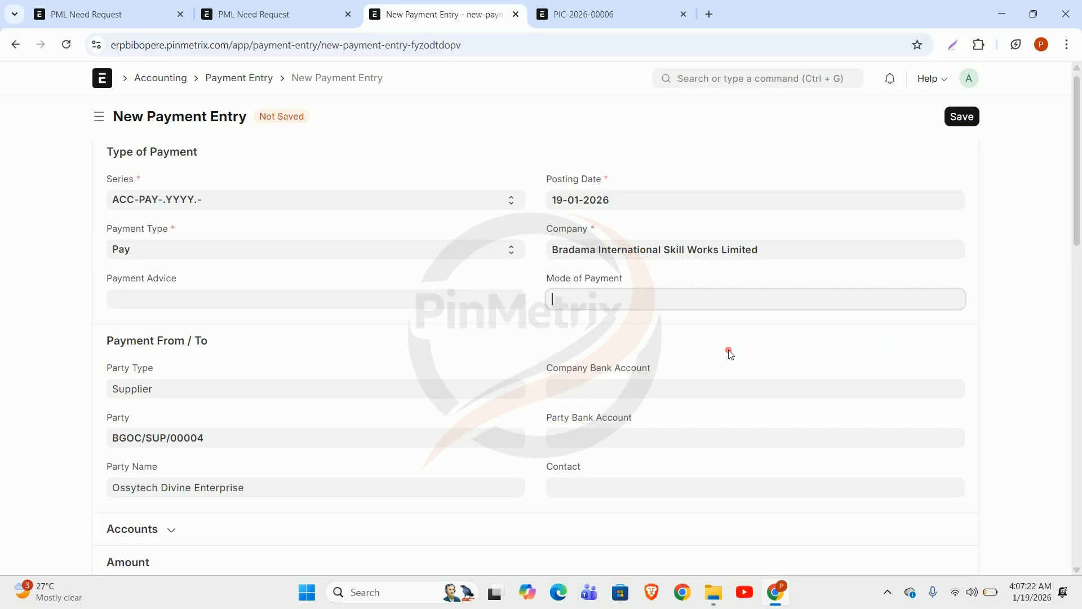
Set the payment entry's mode of payment to UBA BRADAMA ACC 2.
click(651, 299)
click(642, 404)
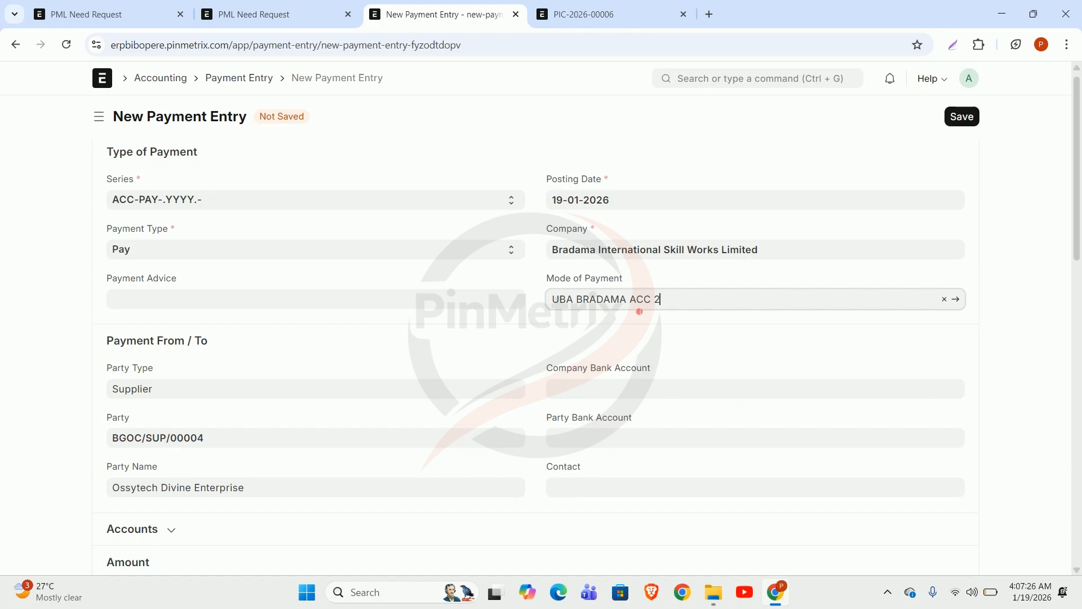
Examine the new payment entry's party, accounts, paid amount, payment references, write-off and tax sections.
scroll(612, 414, down, 3)
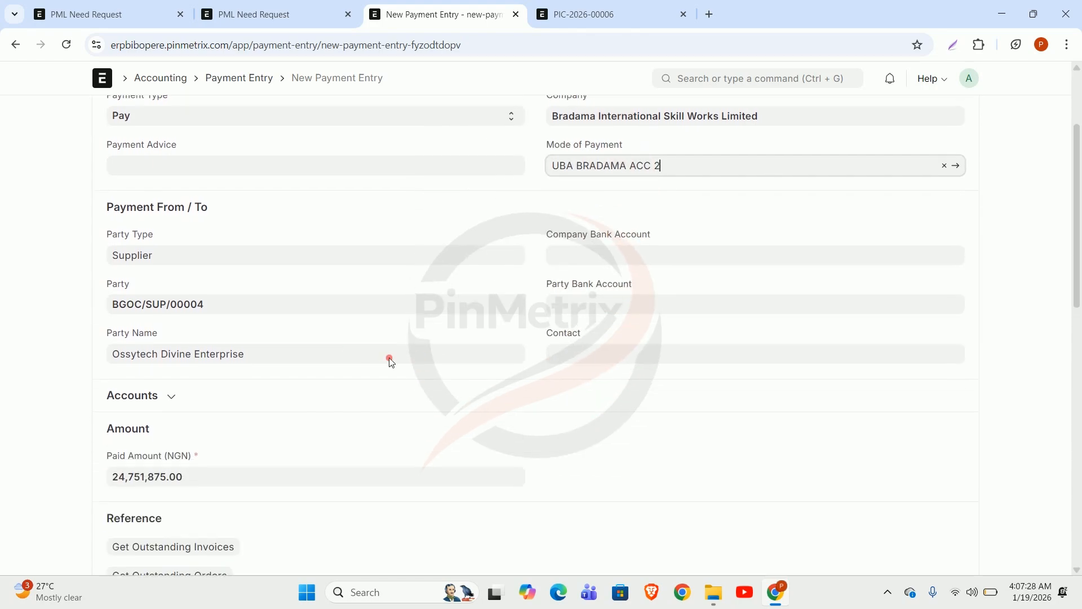
scroll(508, 293, up, 3)
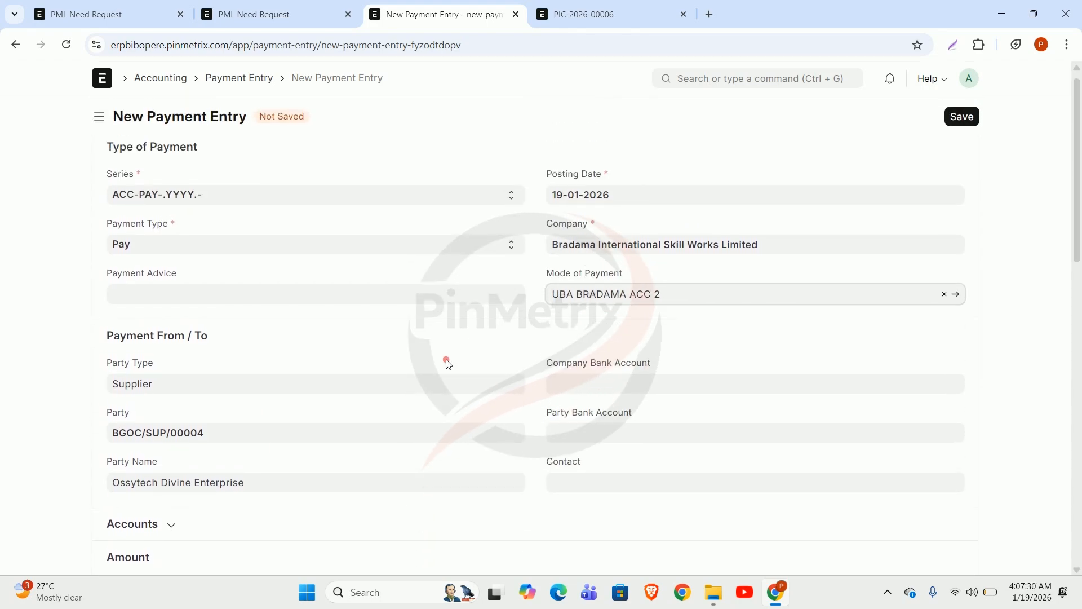
scroll(447, 362, down, 3)
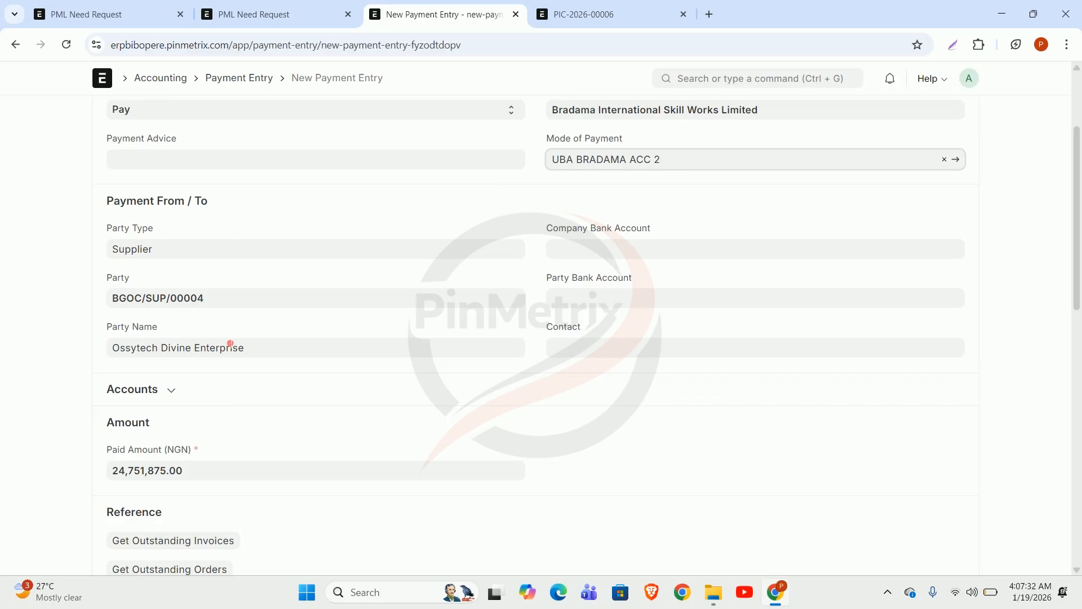
click(167, 389)
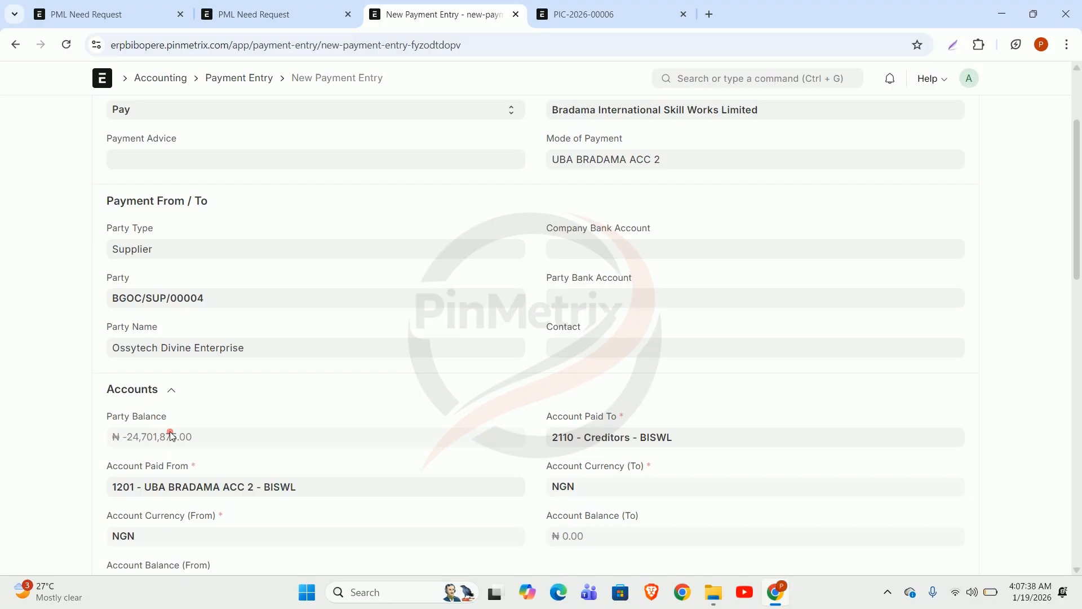
click(162, 393)
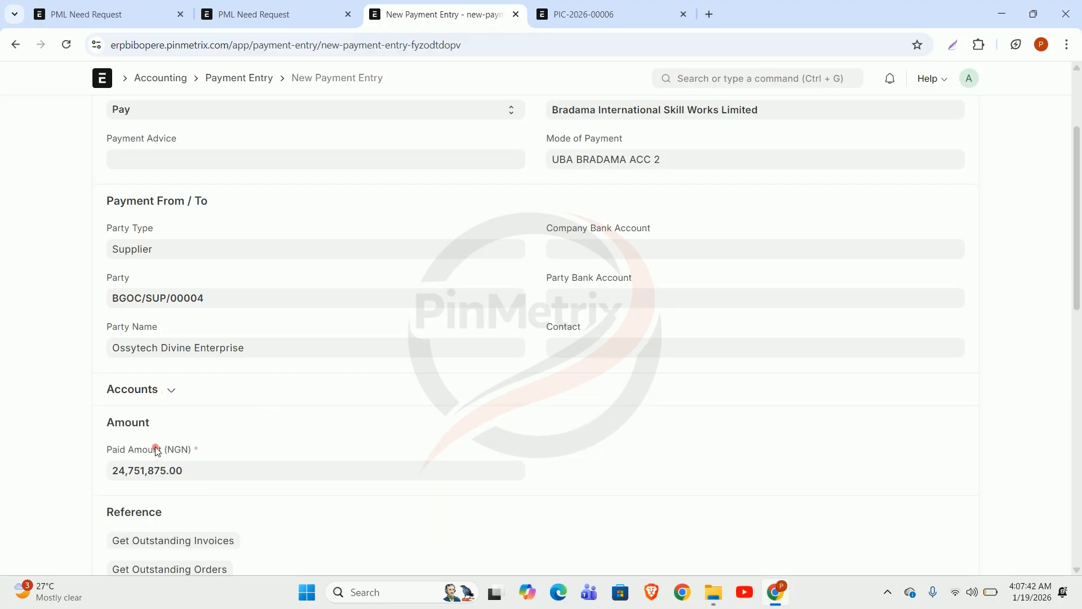
scroll(157, 451, down, 4)
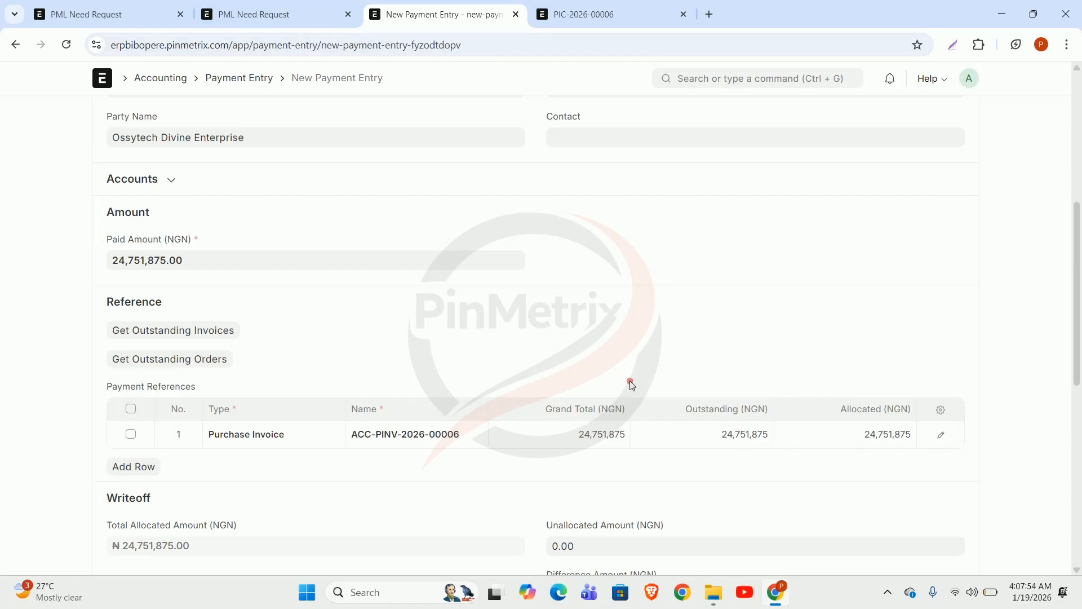
scroll(548, 448, down, 5)
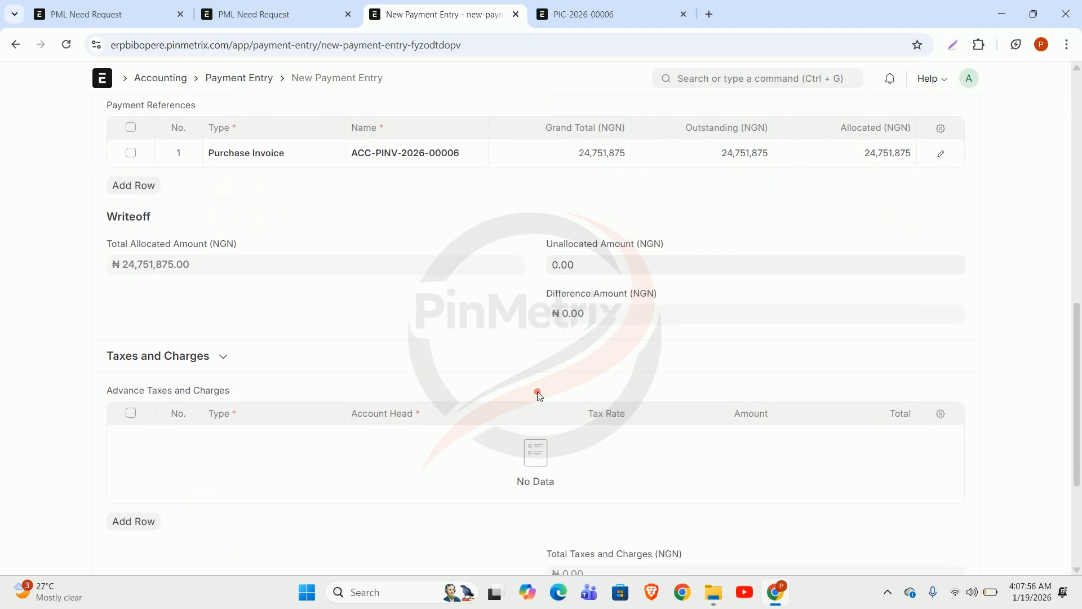
scroll(478, 326, up, 4)
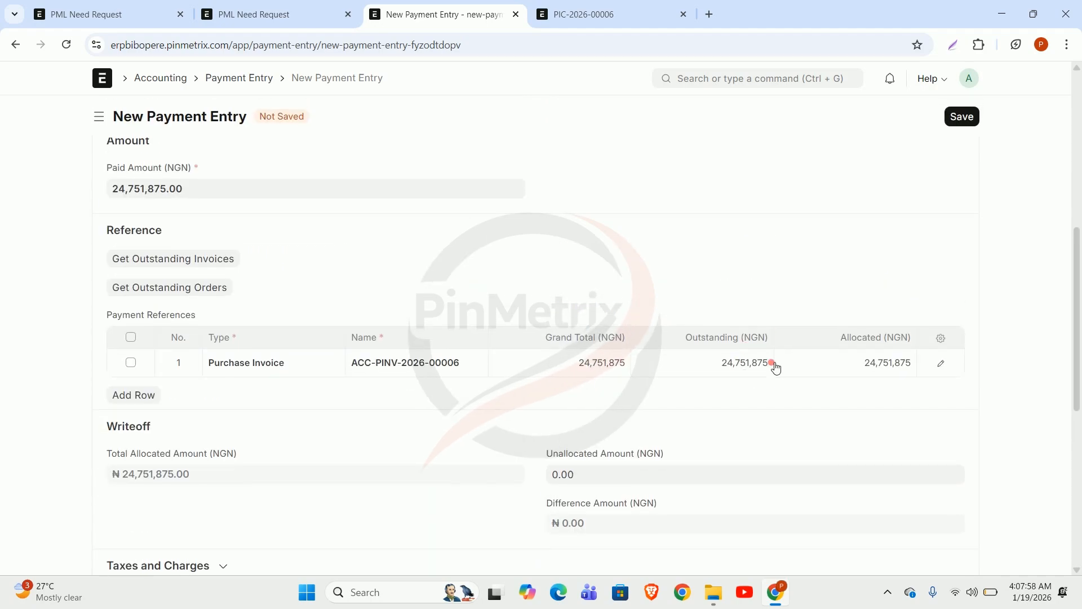
scroll(952, 157, up, 5)
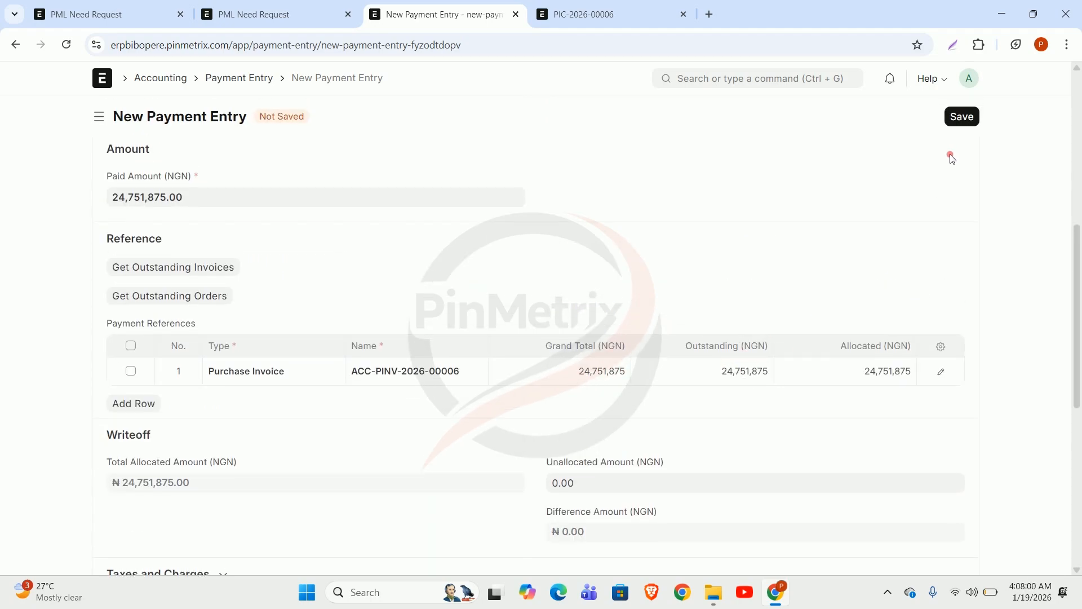
Try to save the payment entry, and enter 123 as the missing Cheque/Reference No.
click(961, 116)
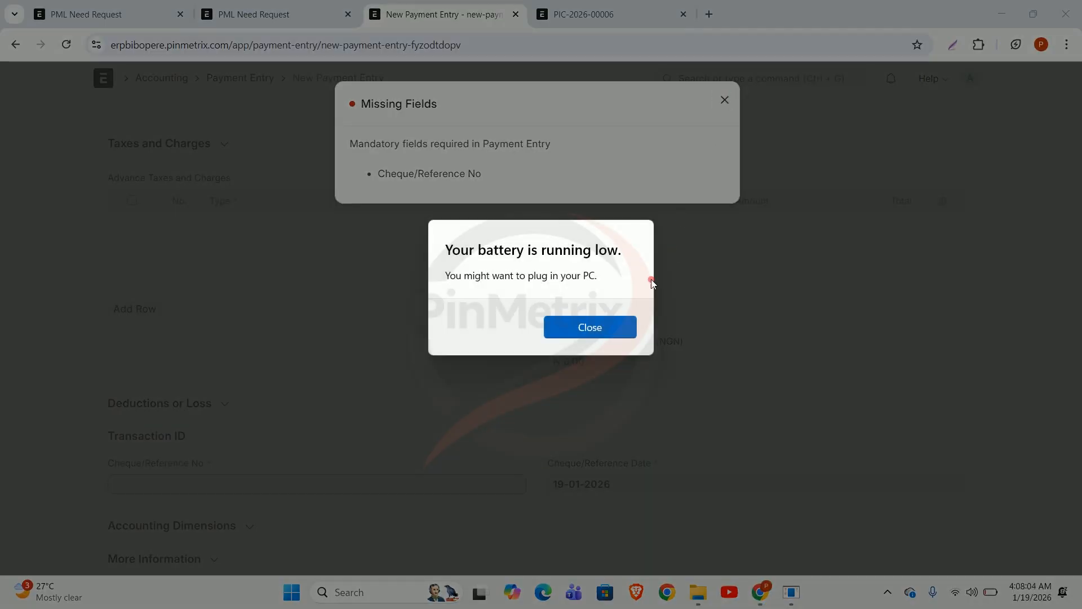
click(616, 330)
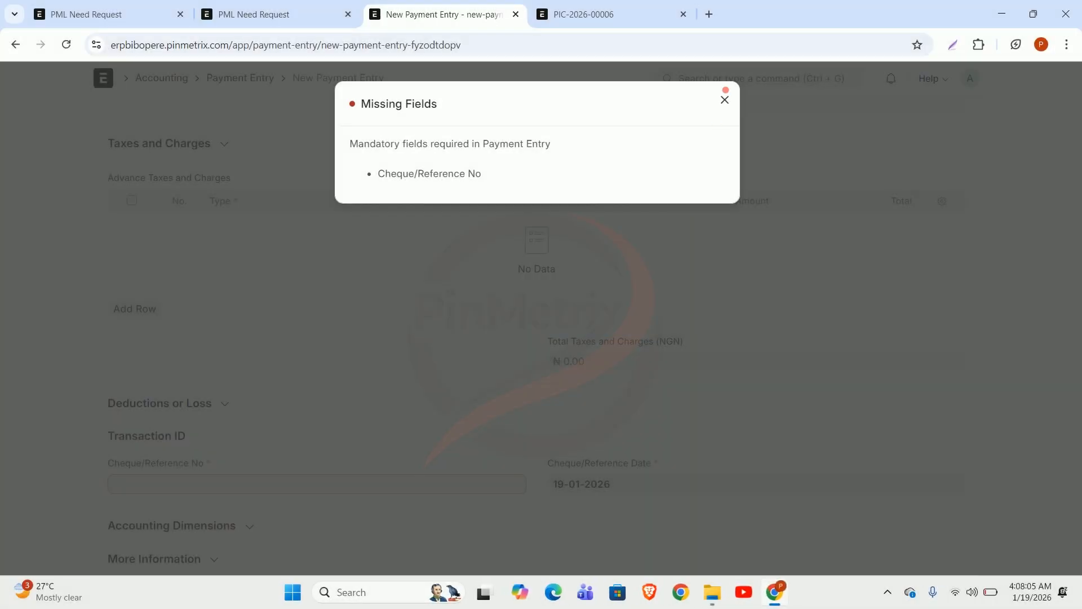
click(725, 98)
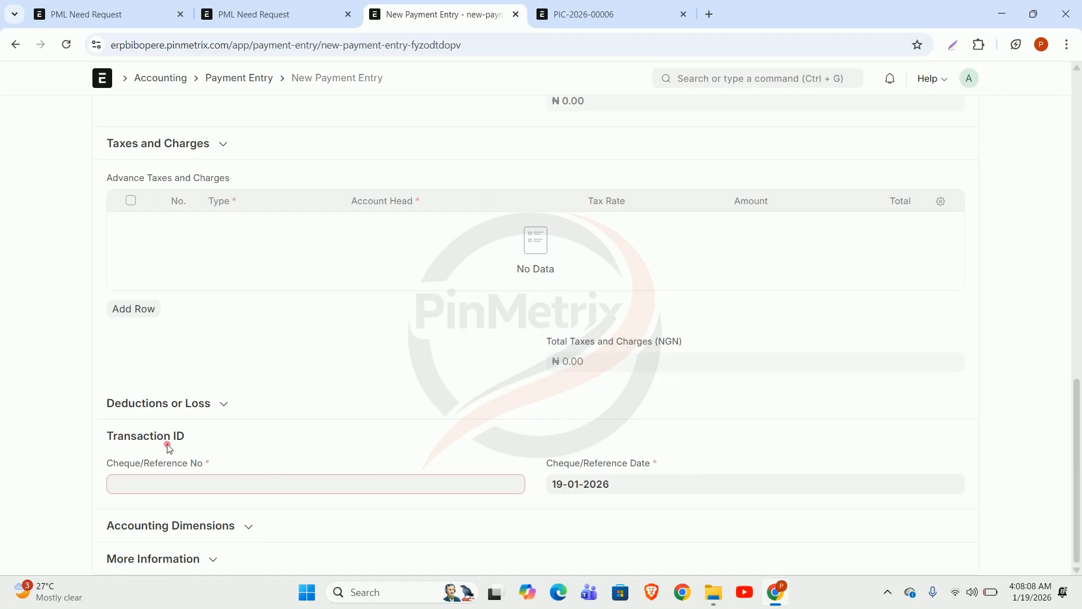
click(192, 485)
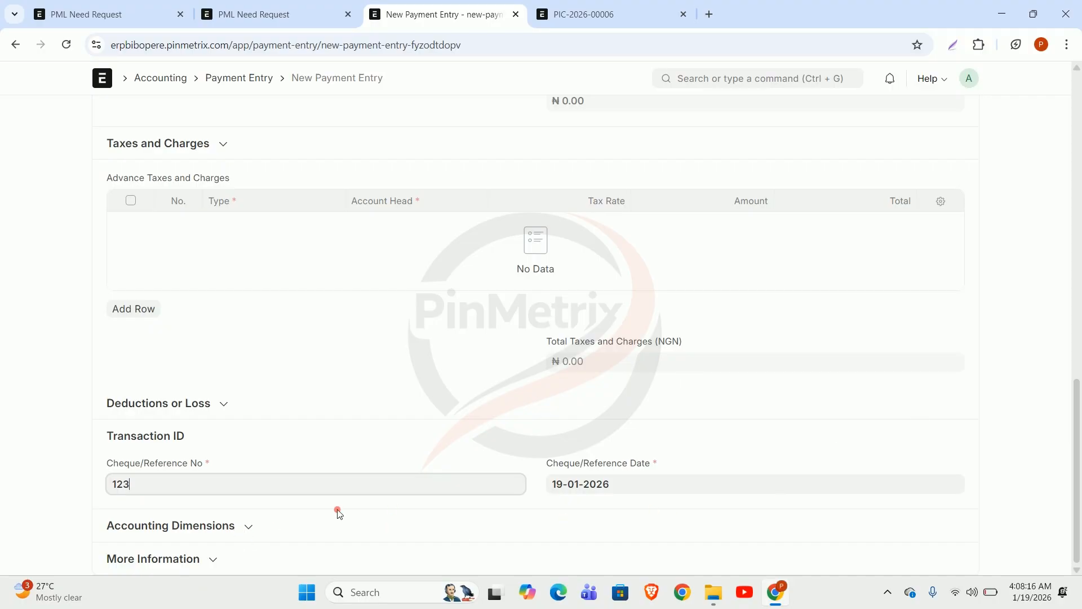
Check the project choices under the payment entry's accounting dimensions without assigning one.
click(214, 525)
scroll(432, 445, down, 1)
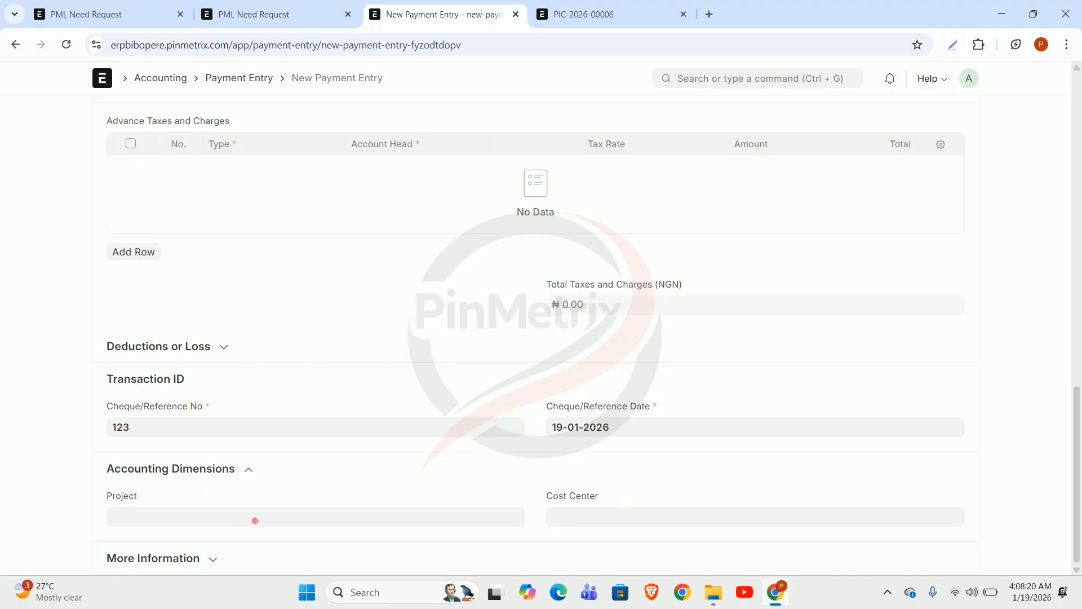
click(247, 525)
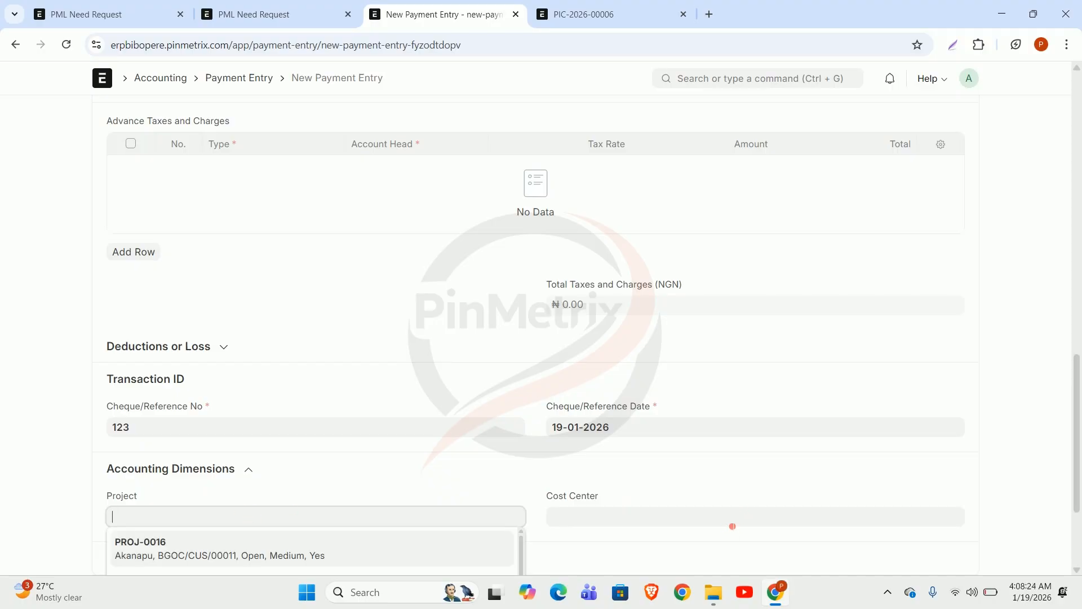
click(569, 472)
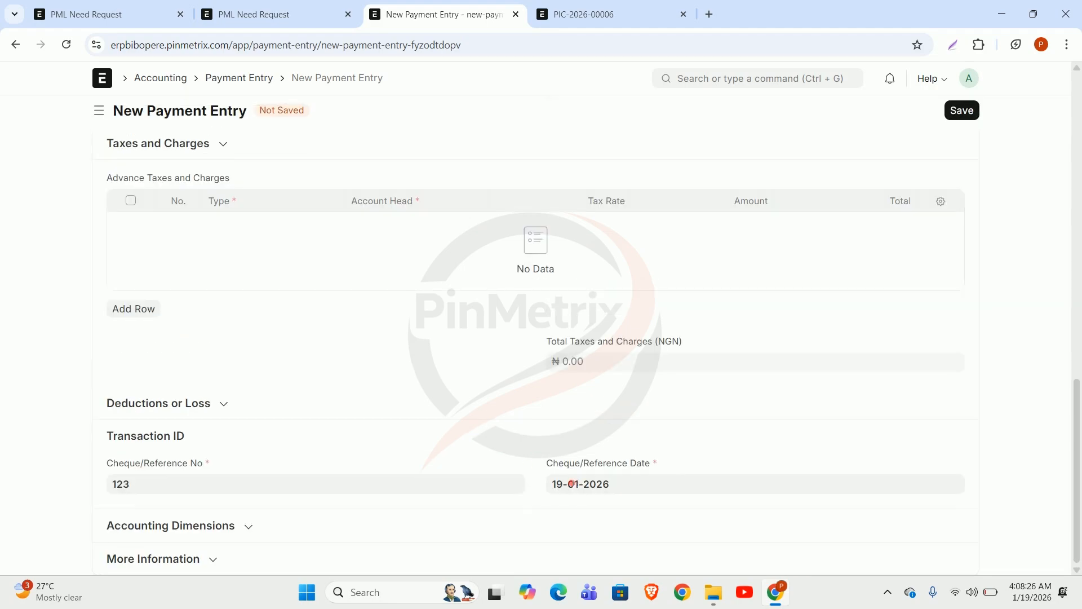
Save the Ossytech Divine Enterprise payment entry and submit it permanently.
scroll(823, 353, up, 10)
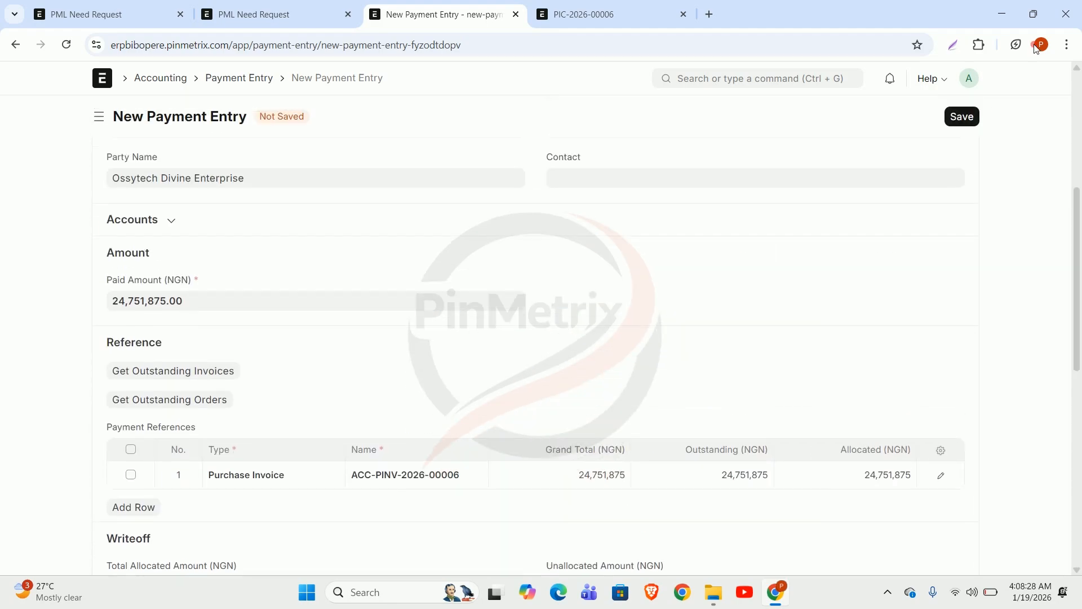
click(970, 115)
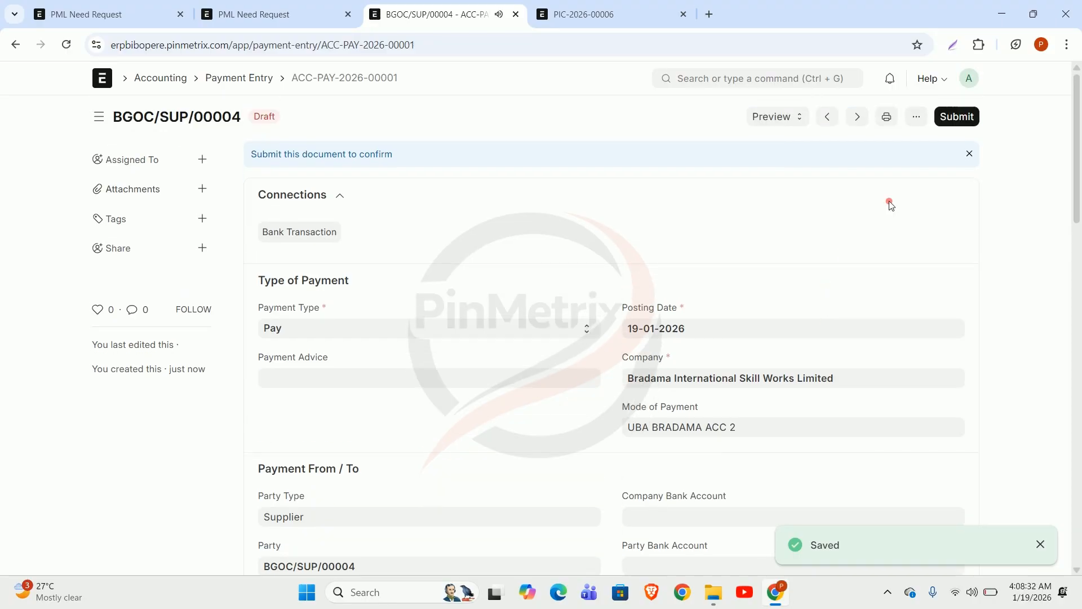
click(964, 117)
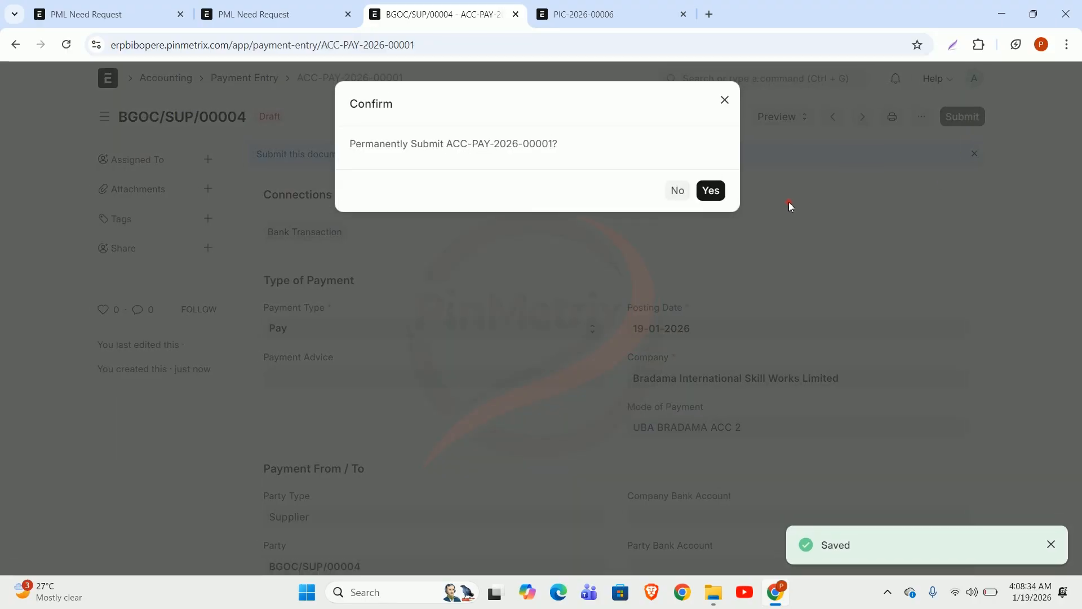
click(710, 190)
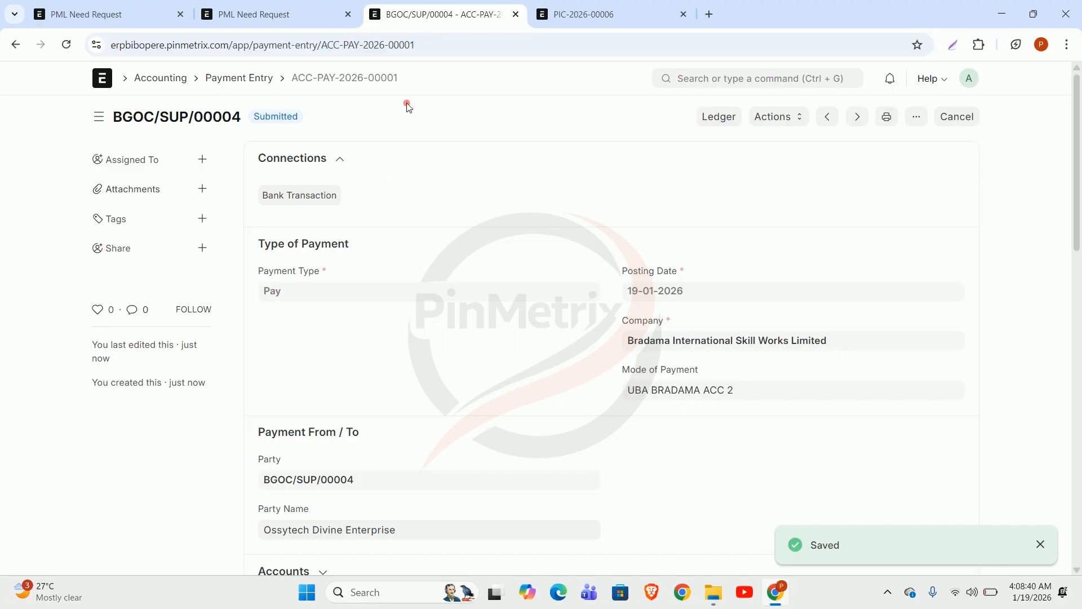
View the general ledger postings of payment entry ACC-PAY-2026-00001 and return to the entry.
click(731, 121)
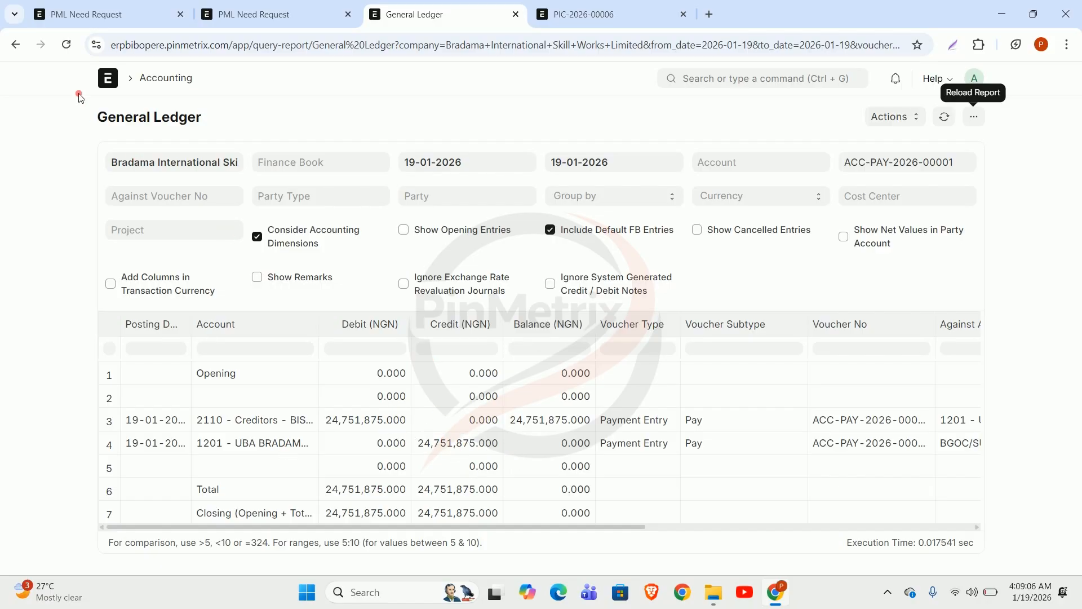
click(17, 47)
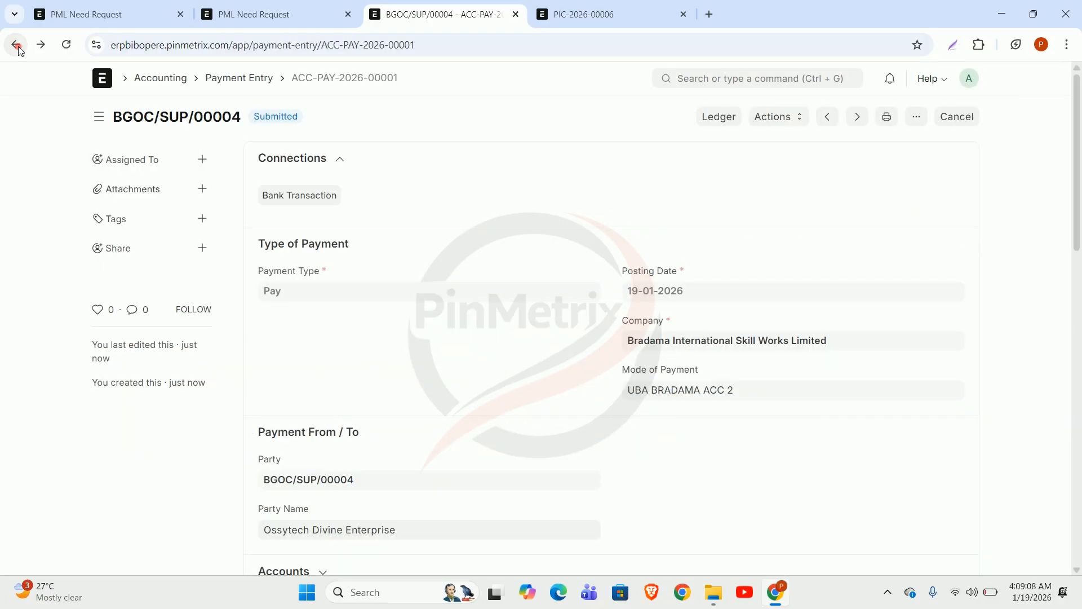
Return to the purchase invoice list and check the invoice statuses against payment advice PIC-2026-00006.
click(17, 51)
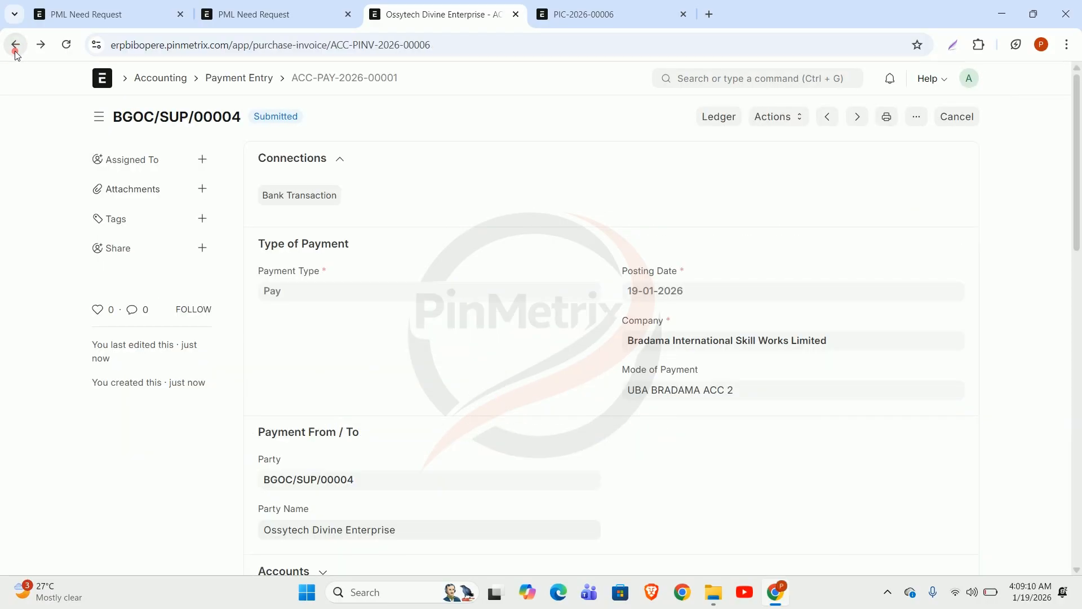
click(15, 50)
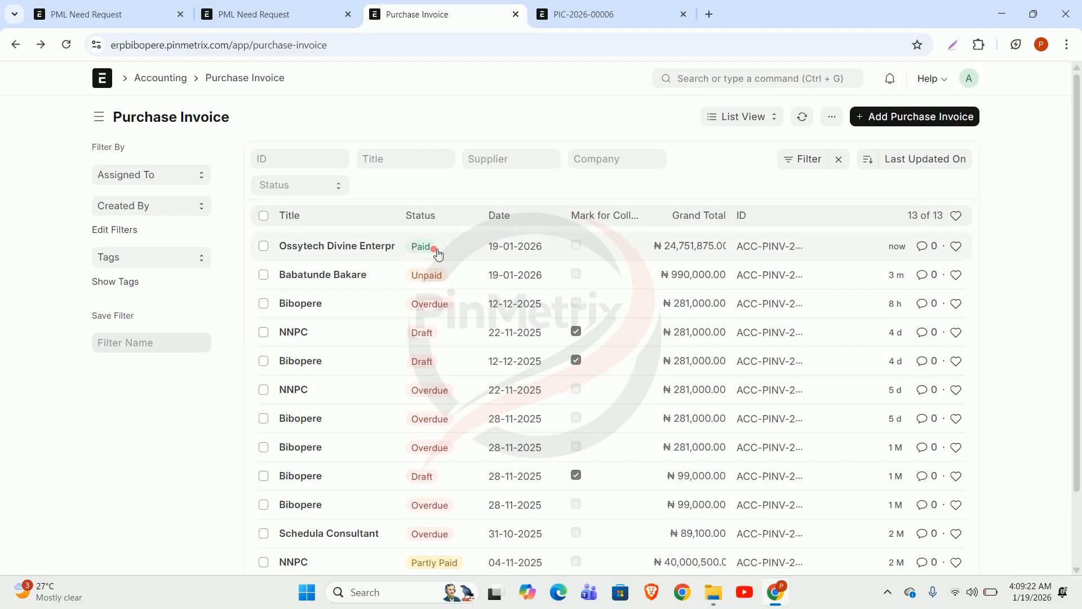
click(570, 12)
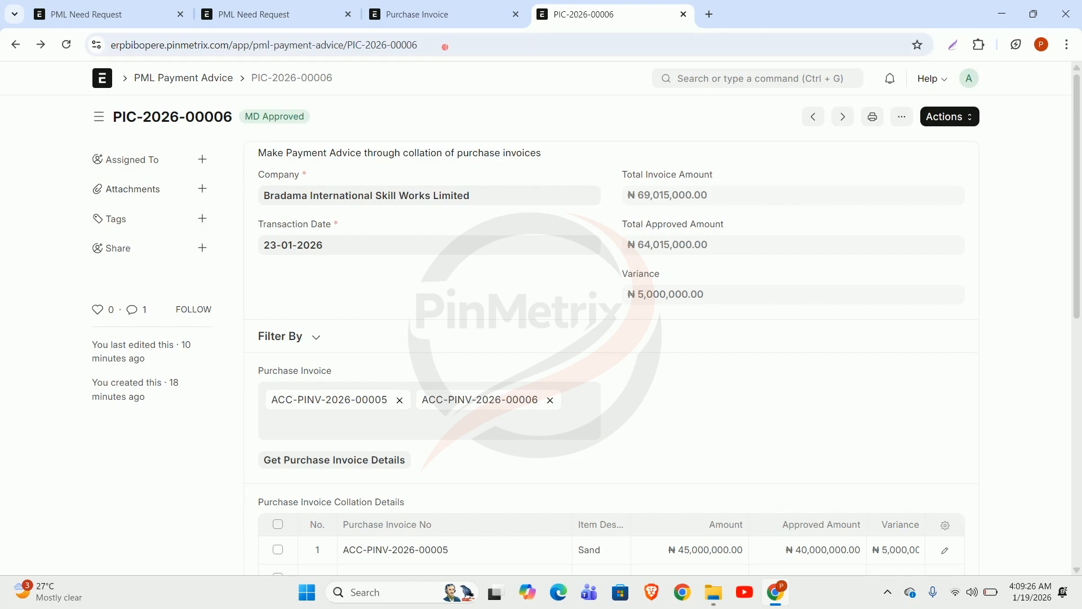
click(446, 16)
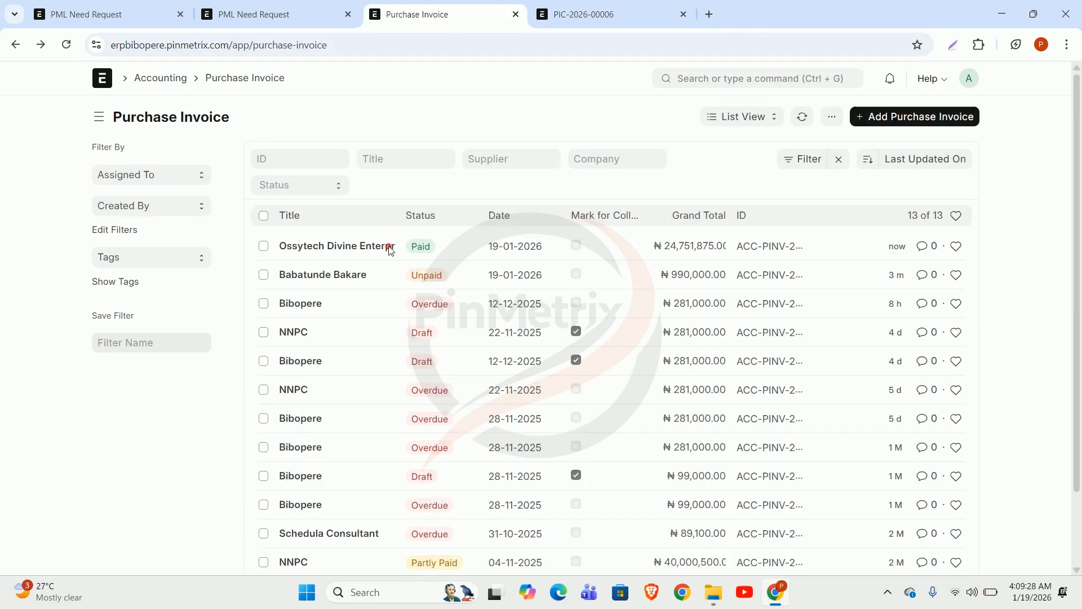
Open the unpaid purchase invoice ACC-PINV-2026-00005, look over its items and create a payment entry from it.
click(337, 279)
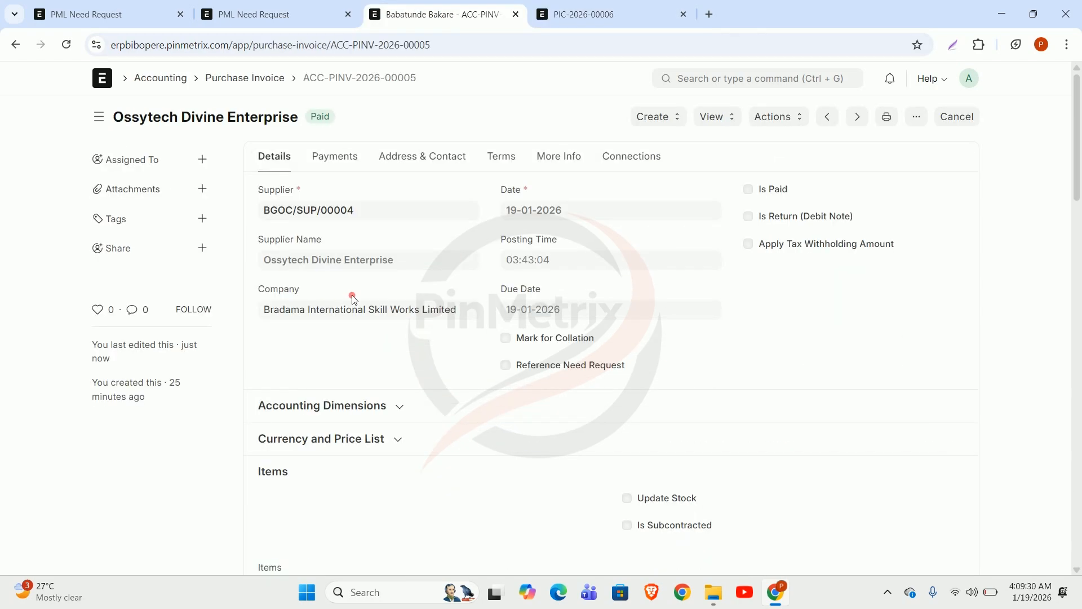
scroll(590, 303, down, 3)
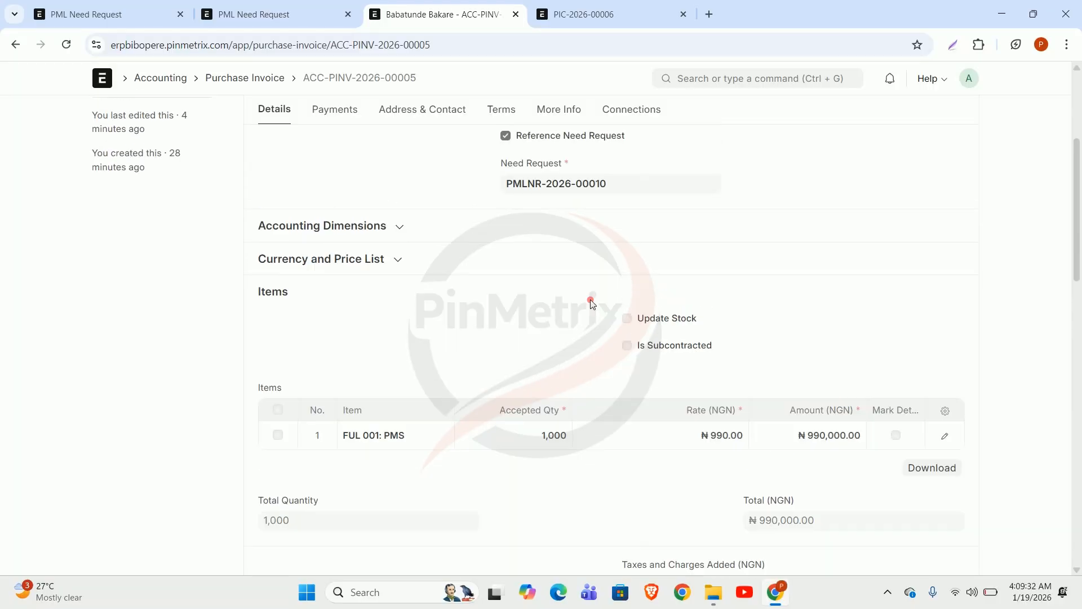
scroll(590, 300, up, 5)
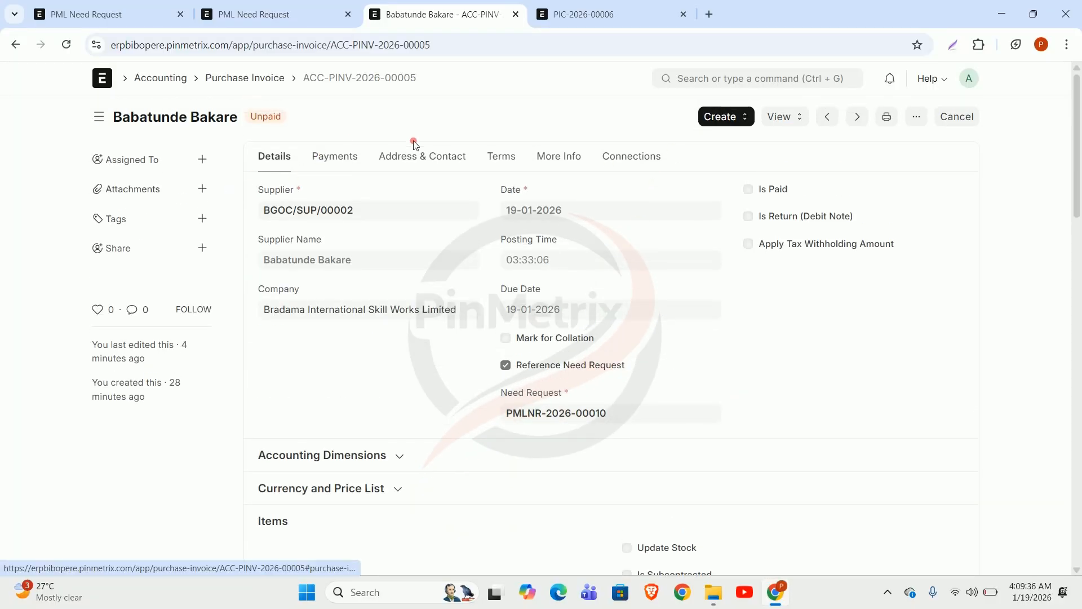
click(737, 119)
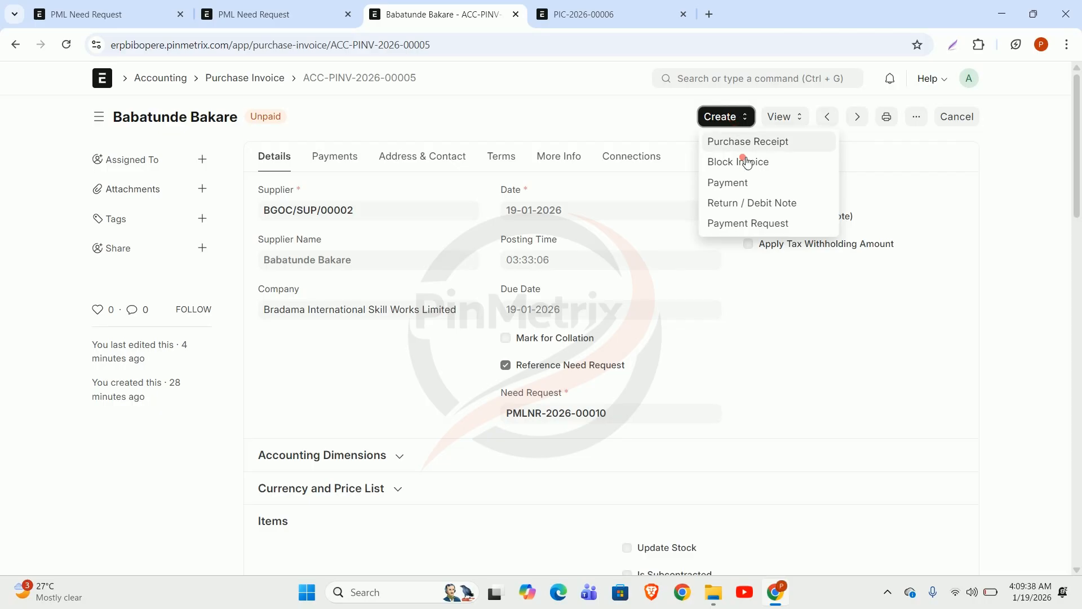
click(747, 190)
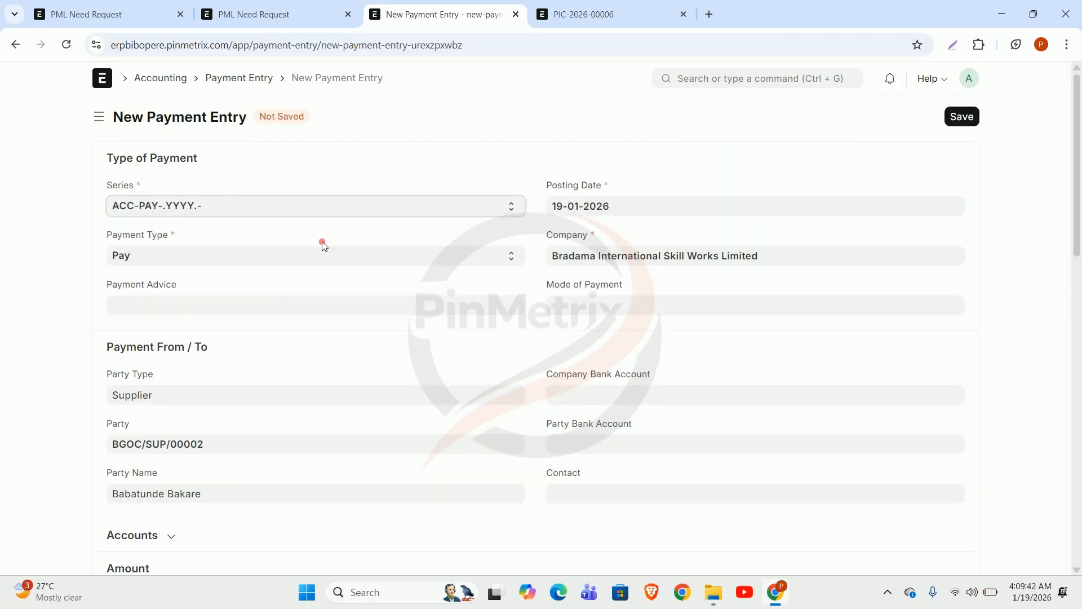
Set the new payment entry's mode of payment to UBA BRADAMA ACC 2 and review its amount and payment references.
scroll(601, 237, down, 1)
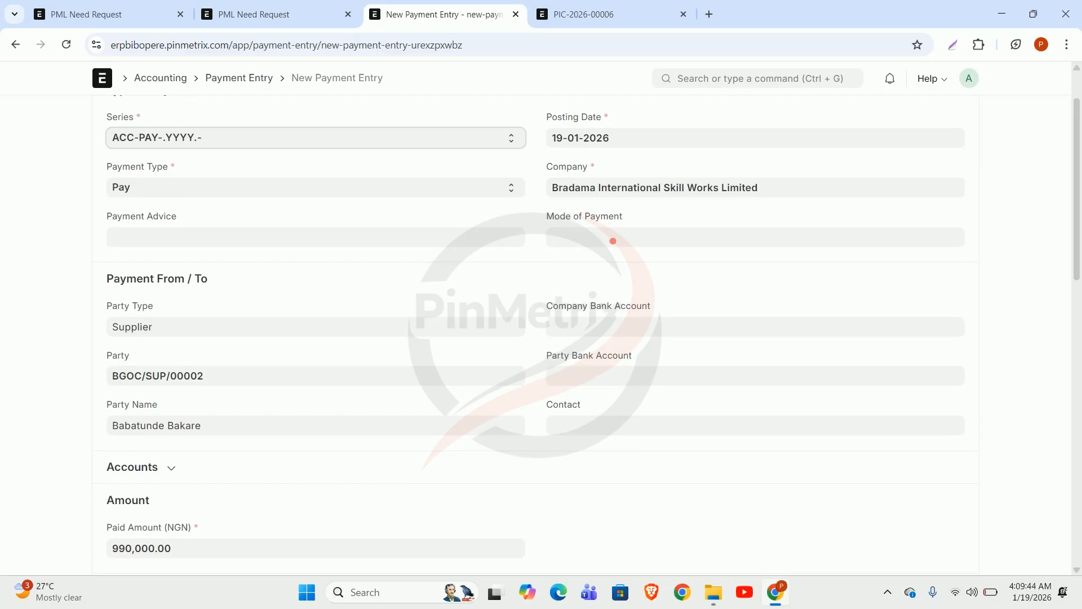
click(618, 241)
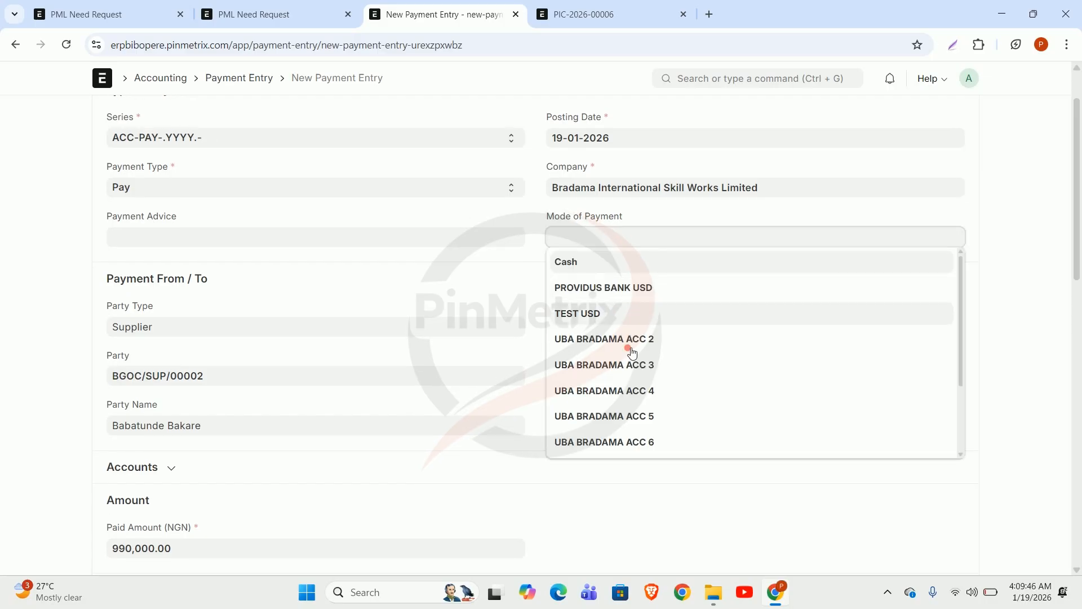
click(633, 339)
scroll(334, 402, down, 6)
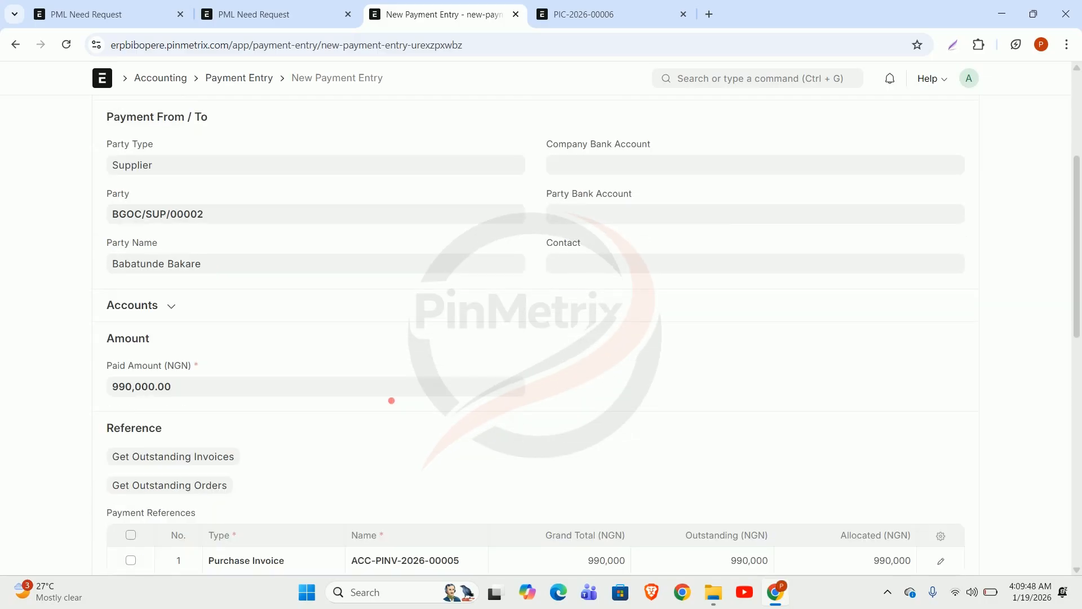
scroll(401, 306, up, 1)
scroll(235, 242, up, 1)
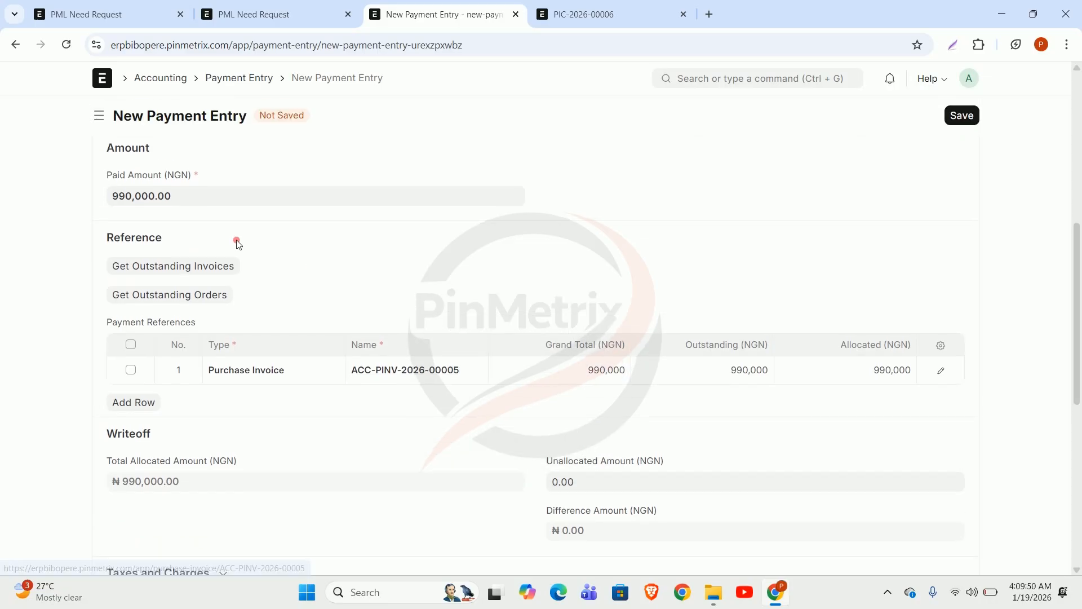
scroll(169, 231, up, 1)
scroll(156, 214, up, 1)
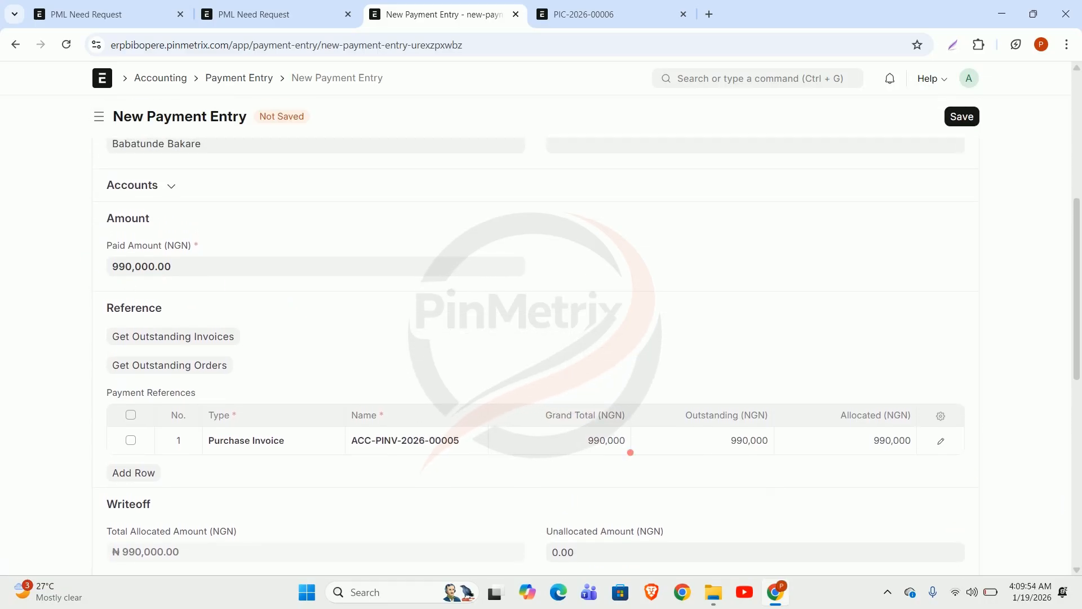
scroll(642, 265, up, 5)
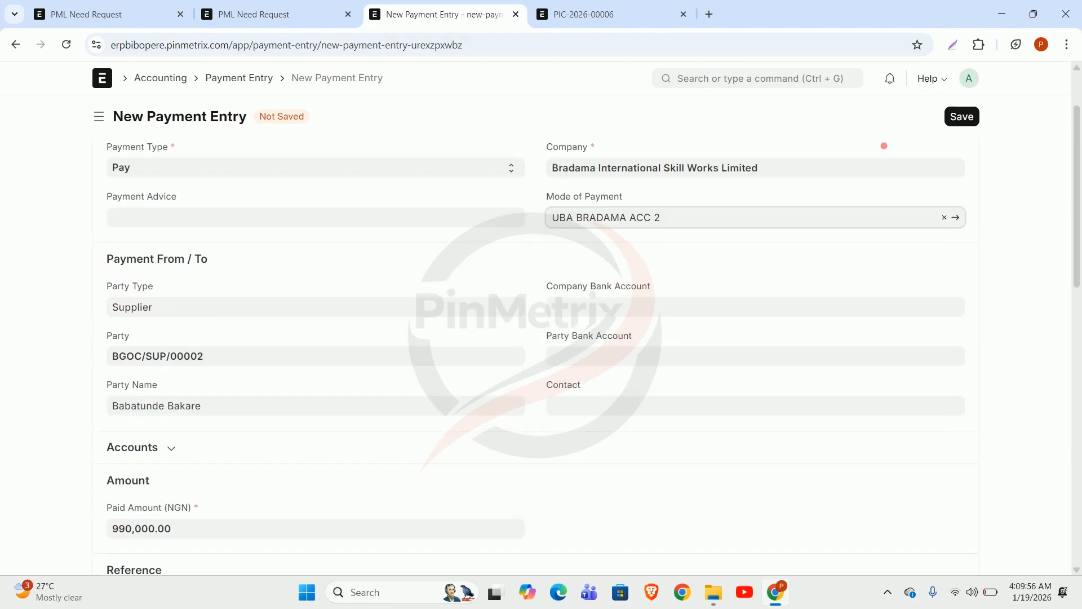
Try to save the payment entry for ACC-PINV-2026-00005, and fill in the missing Cheque/Reference No with 123.
click(954, 117)
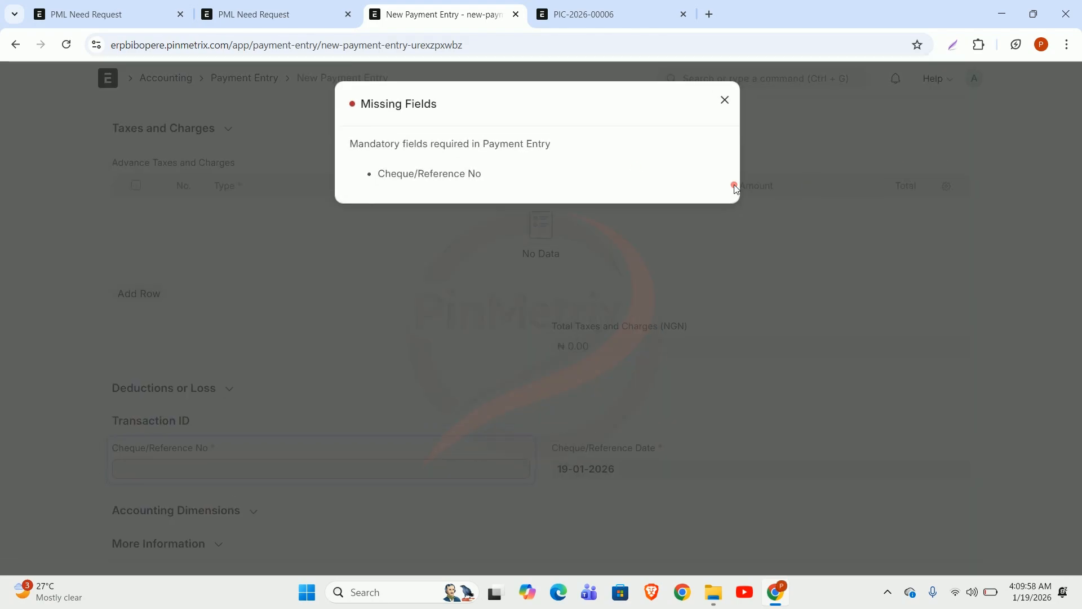
click(725, 101)
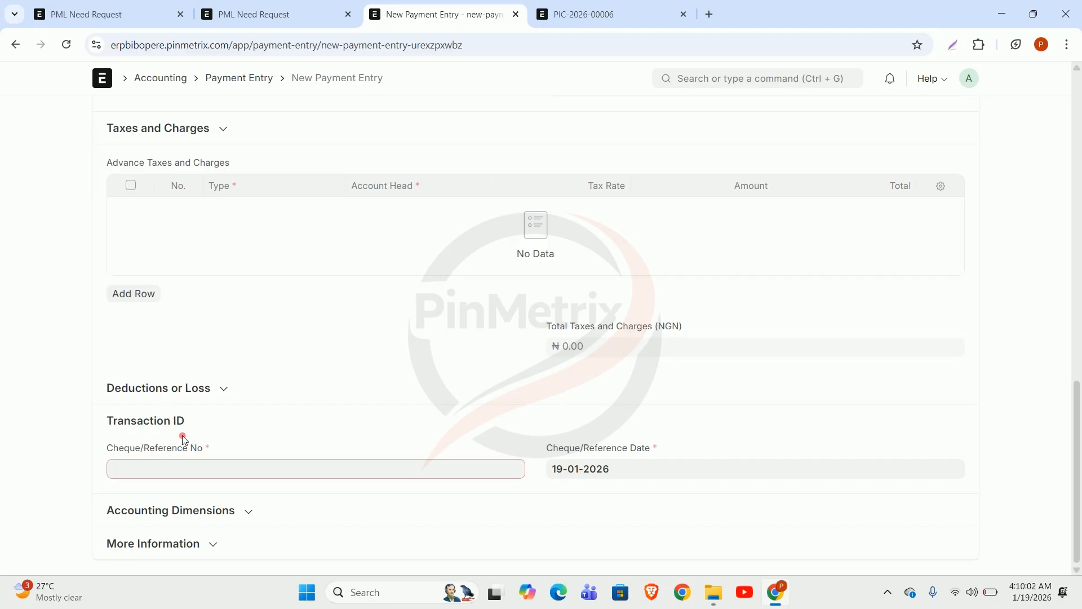
click(177, 475)
click(478, 498)
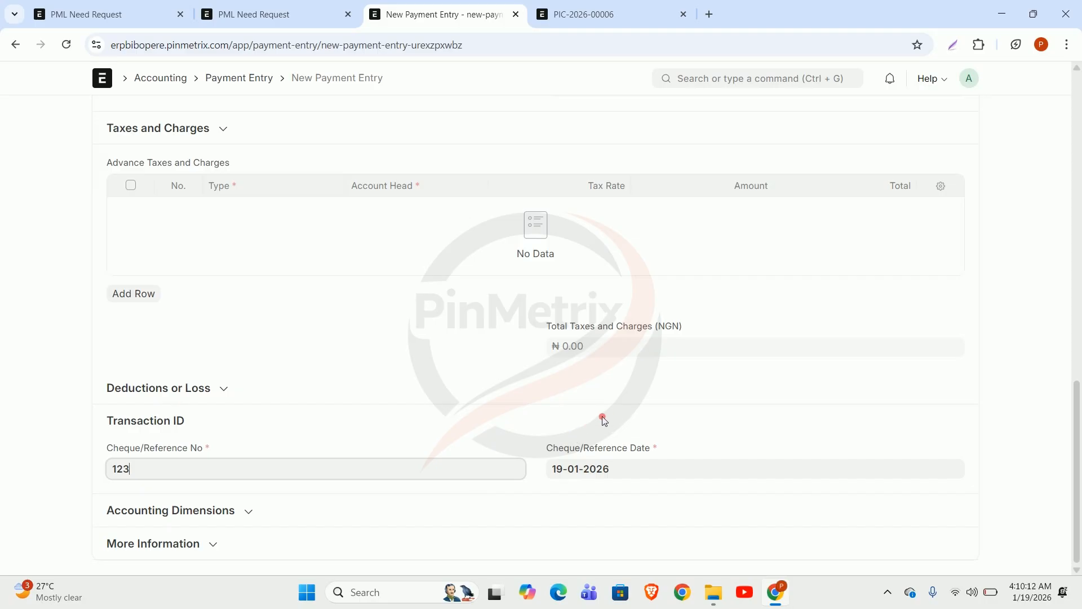
click(570, 413)
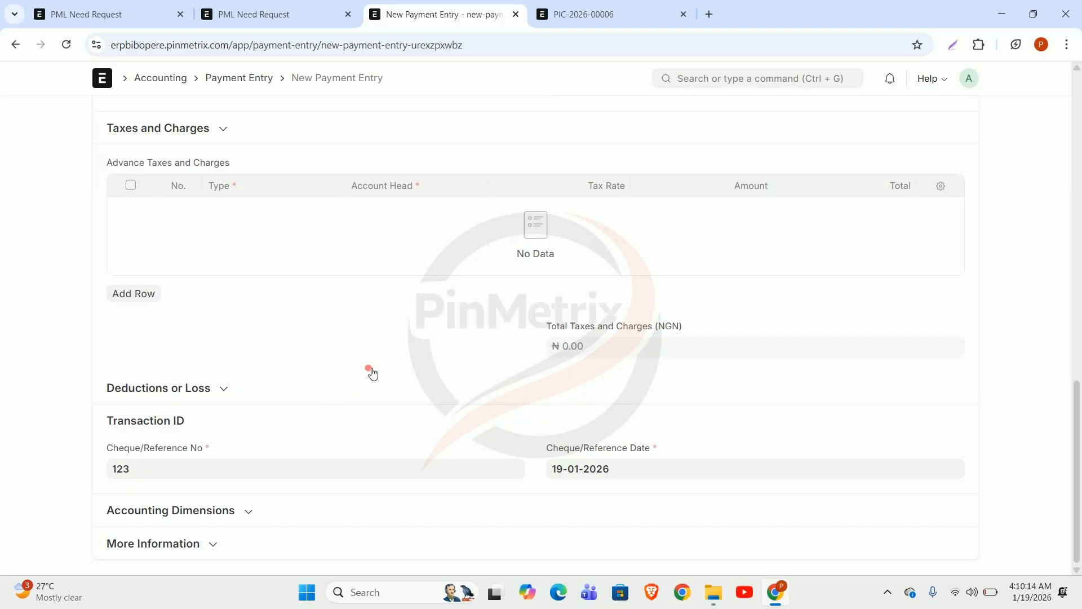
Save the payment entry for supplier BGOC/SUP/00002, review the draft and submit it permanently.
scroll(935, 176, up, 6)
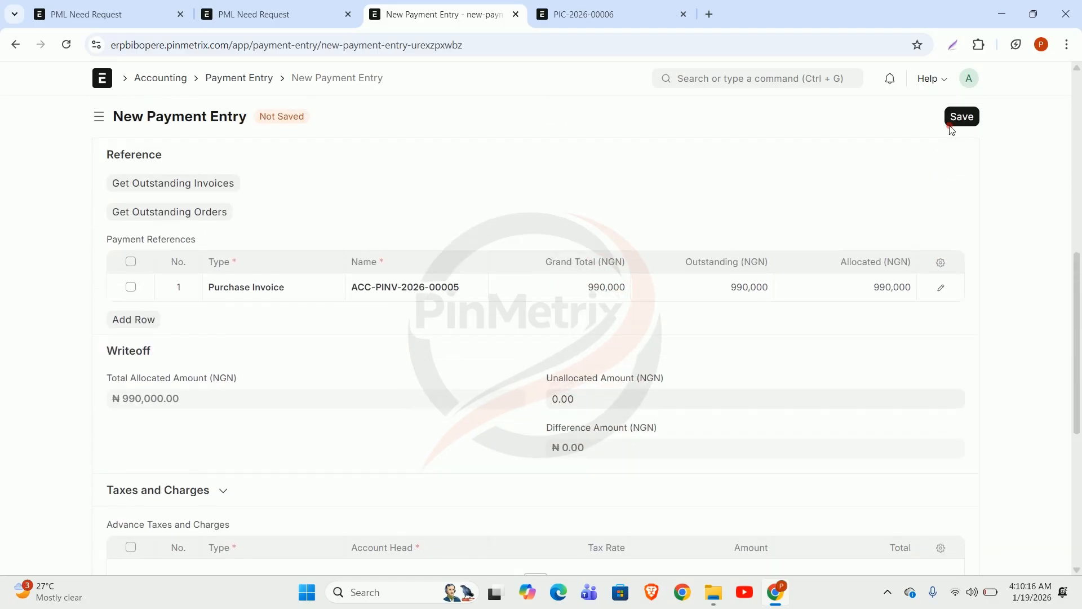
click(956, 118)
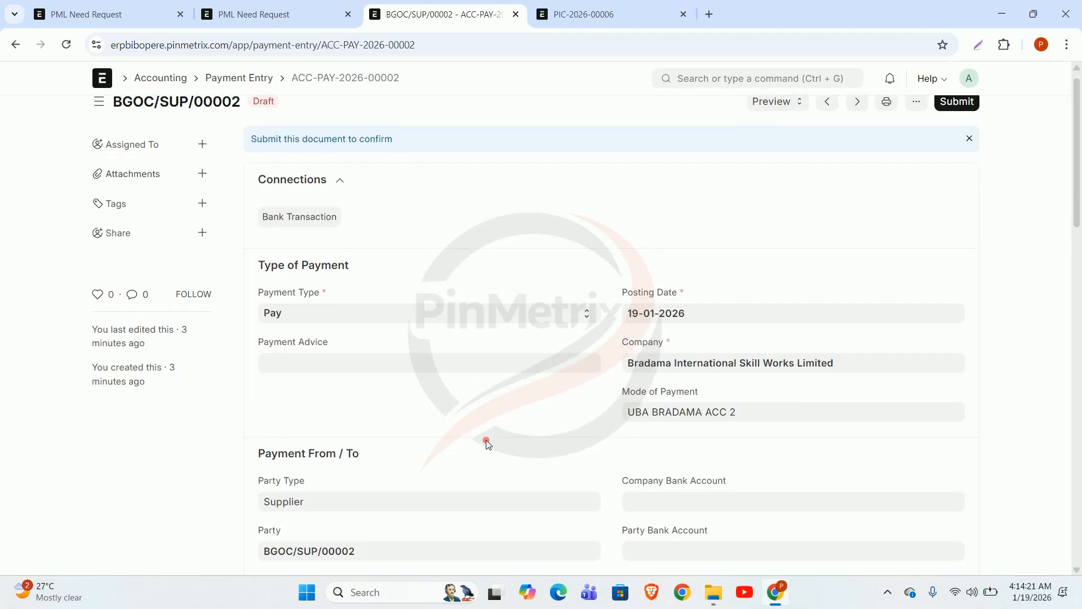
scroll(485, 443, down, 4)
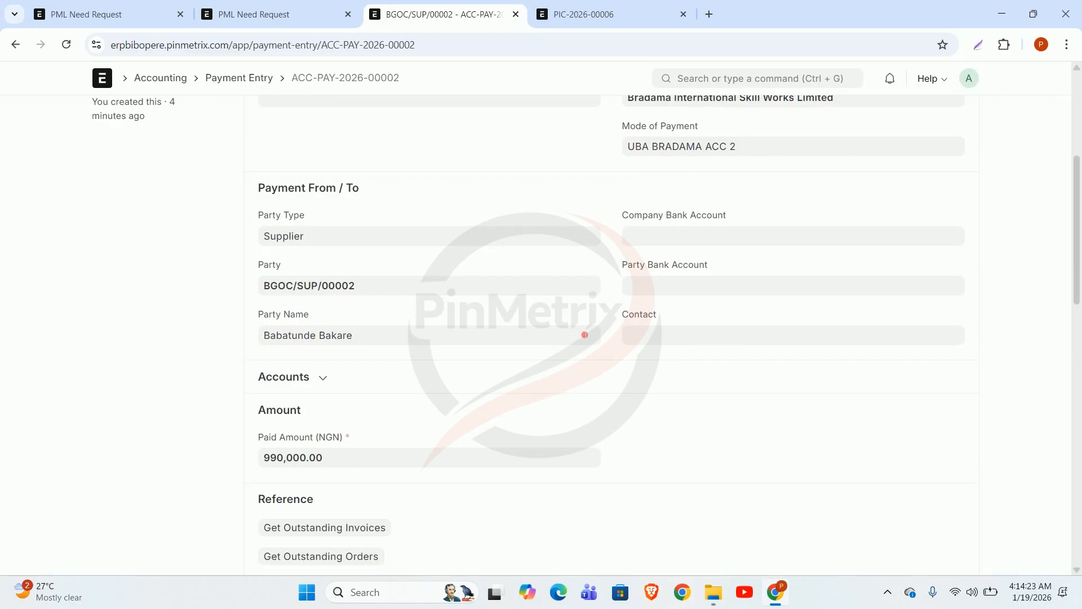
scroll(584, 335, down, 2)
scroll(877, 336, up, 5)
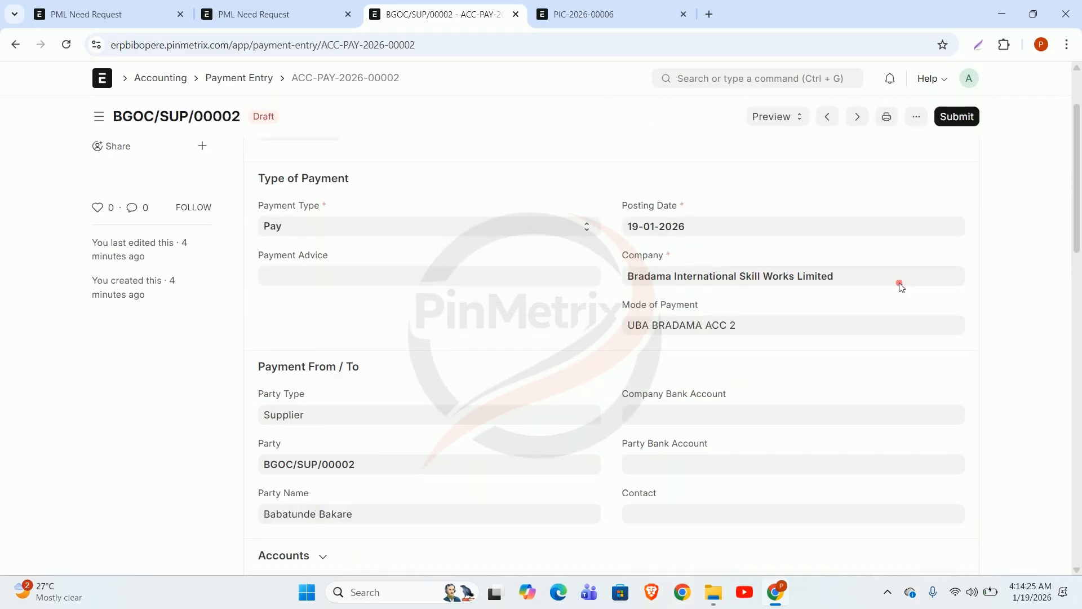
scroll(900, 287, up, 2)
click(957, 116)
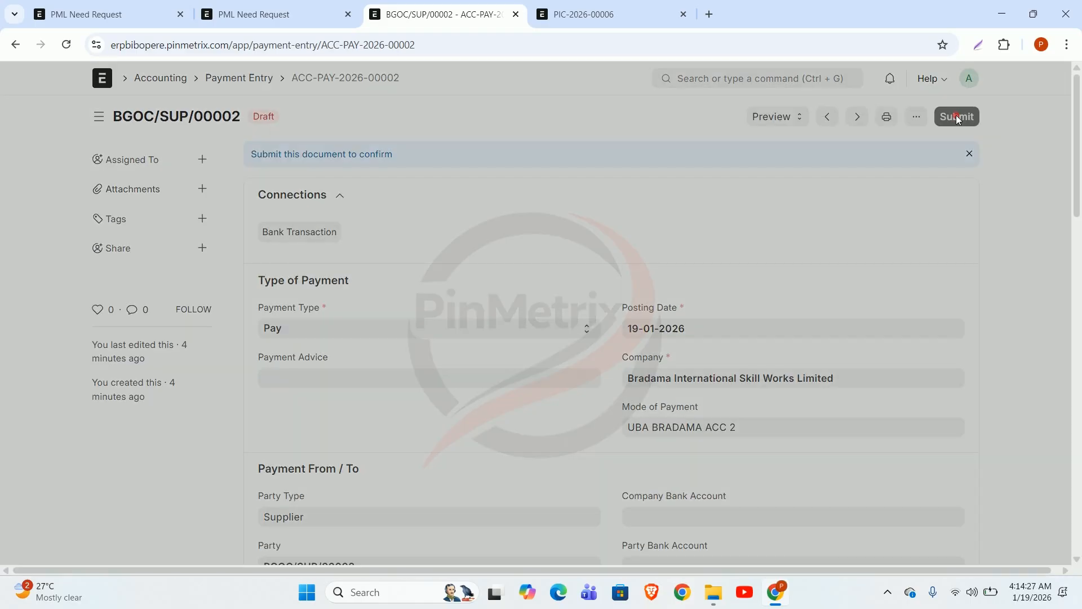
click(711, 192)
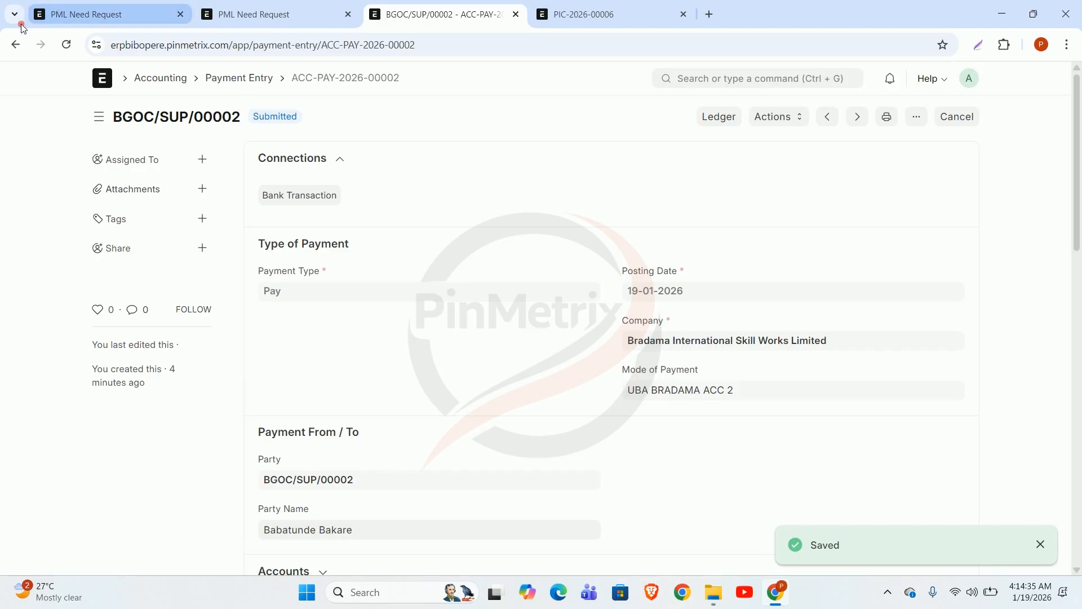
Return to purchase invoice ACC-PINV-2026-00005 and check its payment status.
click(14, 43)
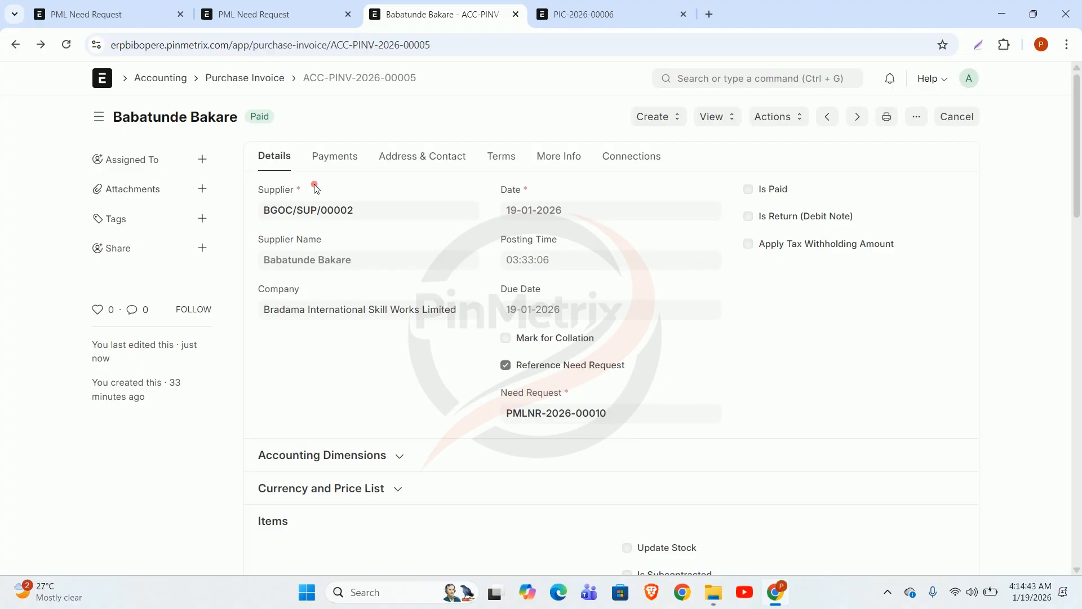
scroll(483, 296, down, 3)
scroll(483, 296, up, 3)
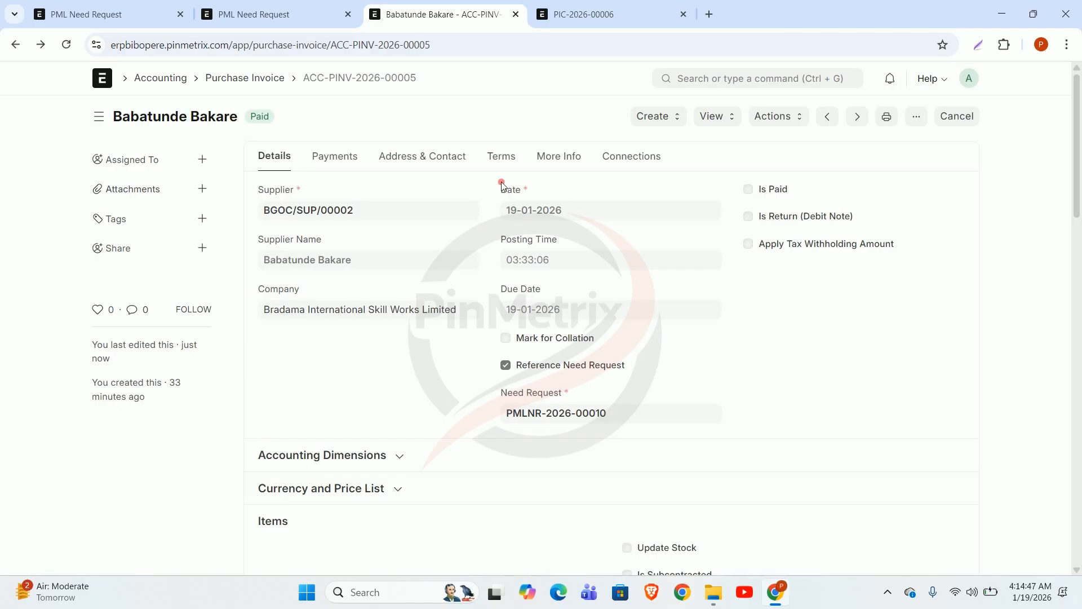
Try to initiate disbursement for payment advice PIC-2026-00006, and dismiss the resulting message.
click(585, 13)
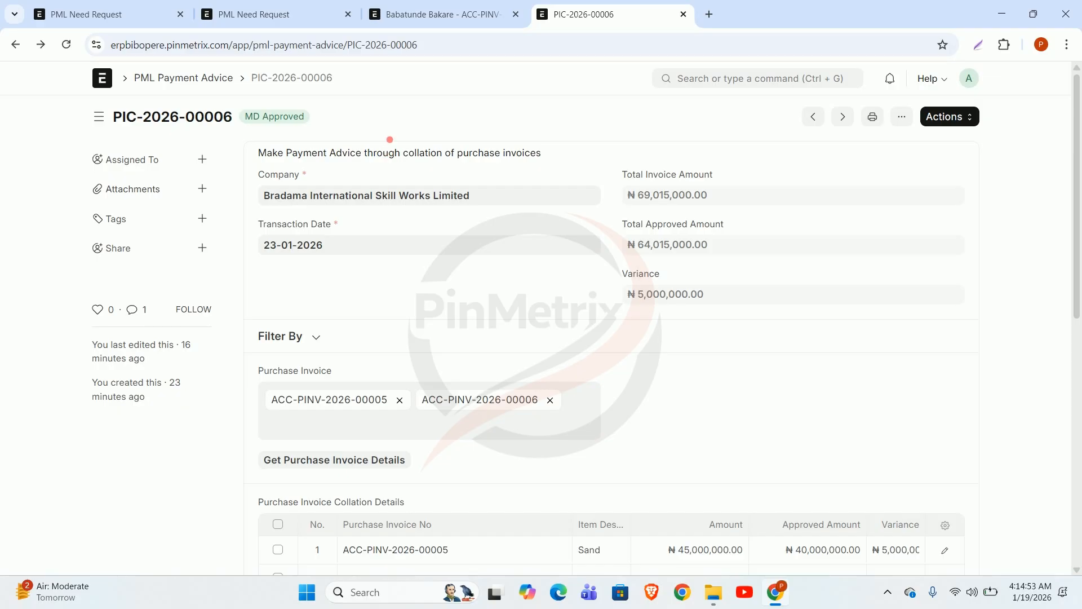
click(969, 127)
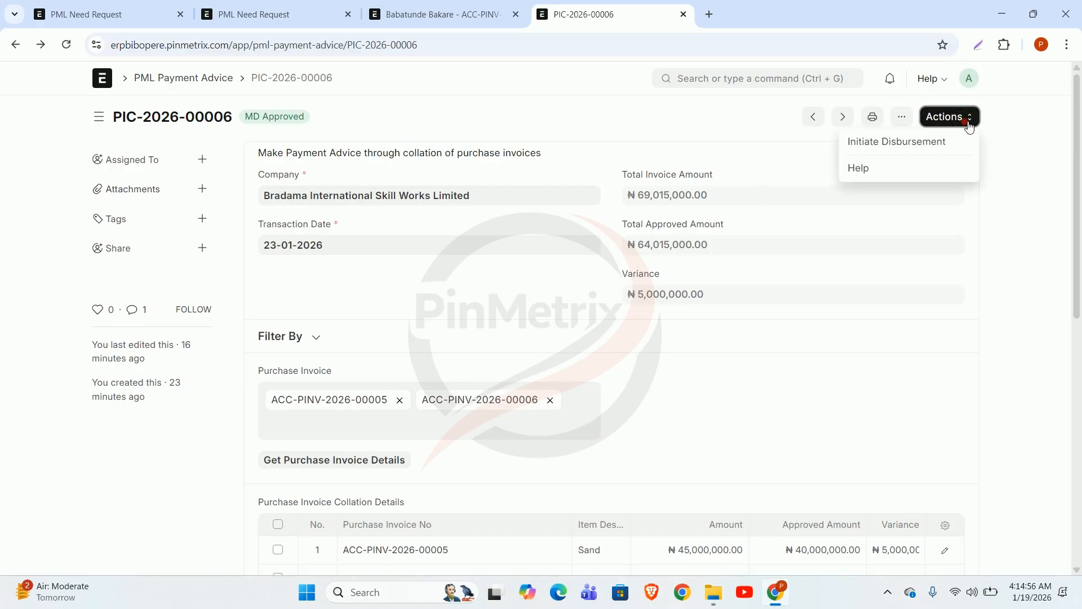
click(909, 150)
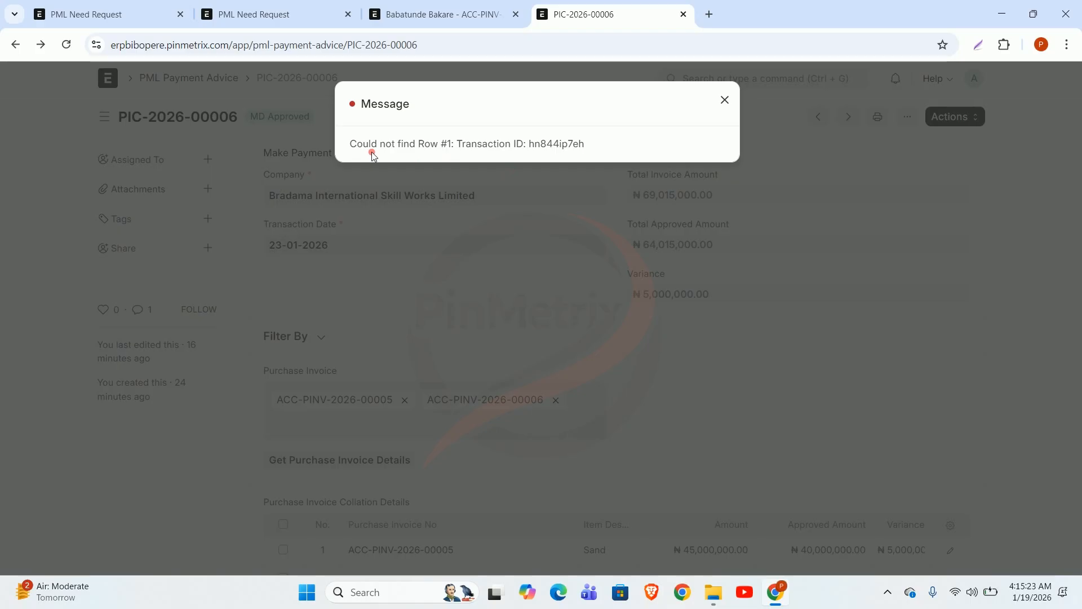
click(724, 101)
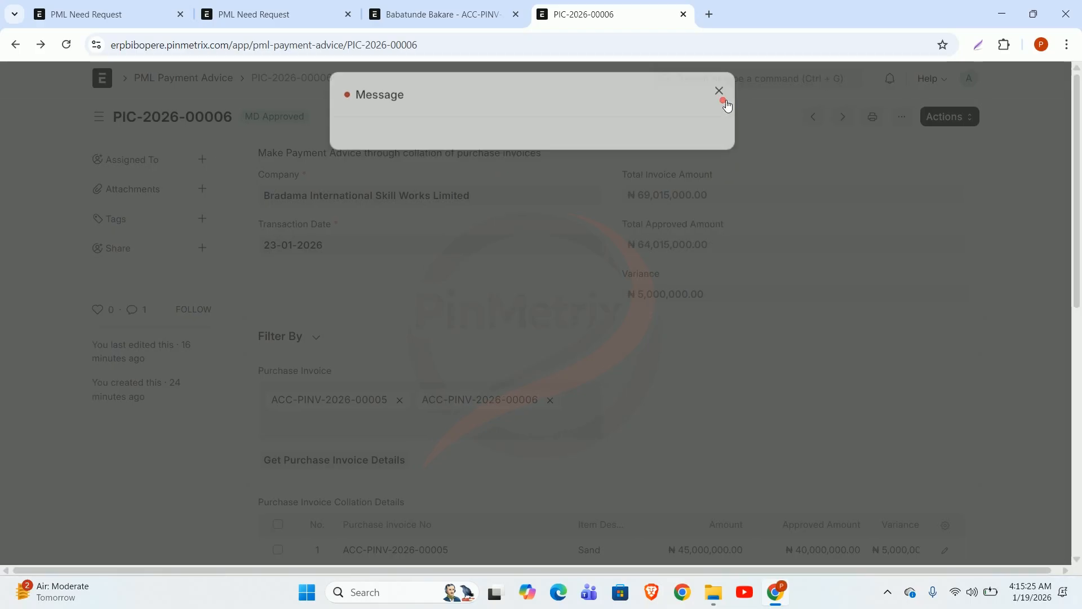
Reload payment advice PIC-2026-00006 and try again to initiate its disbursement.
click(68, 42)
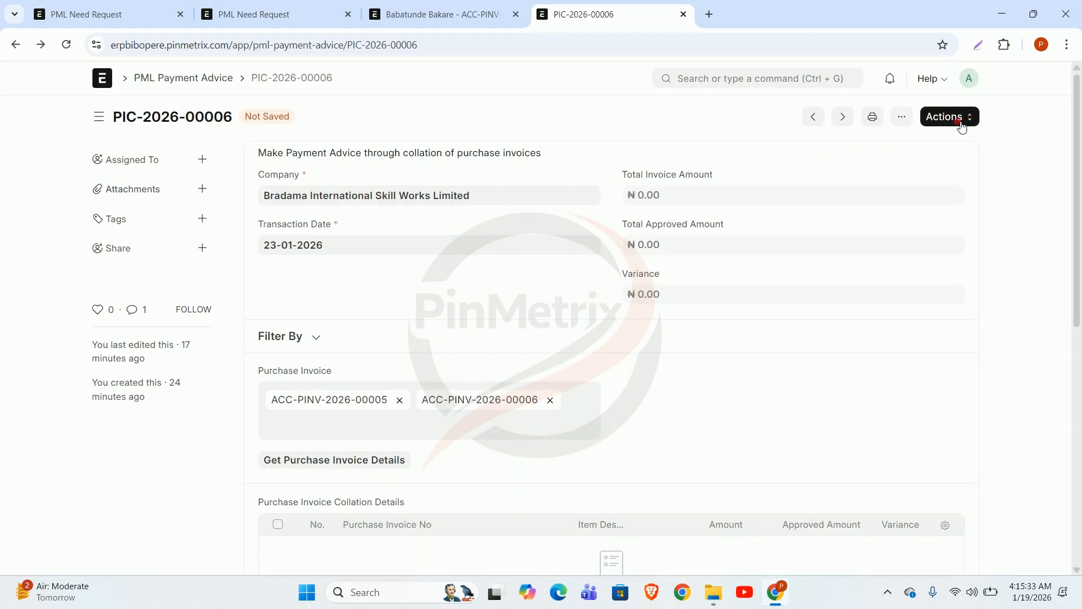
click(951, 120)
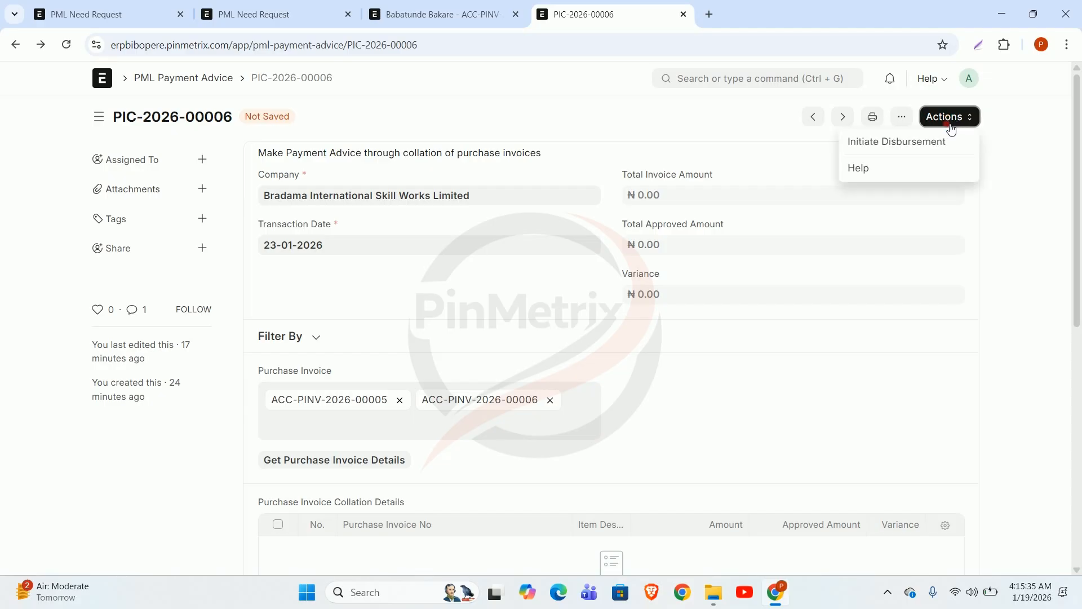
click(906, 144)
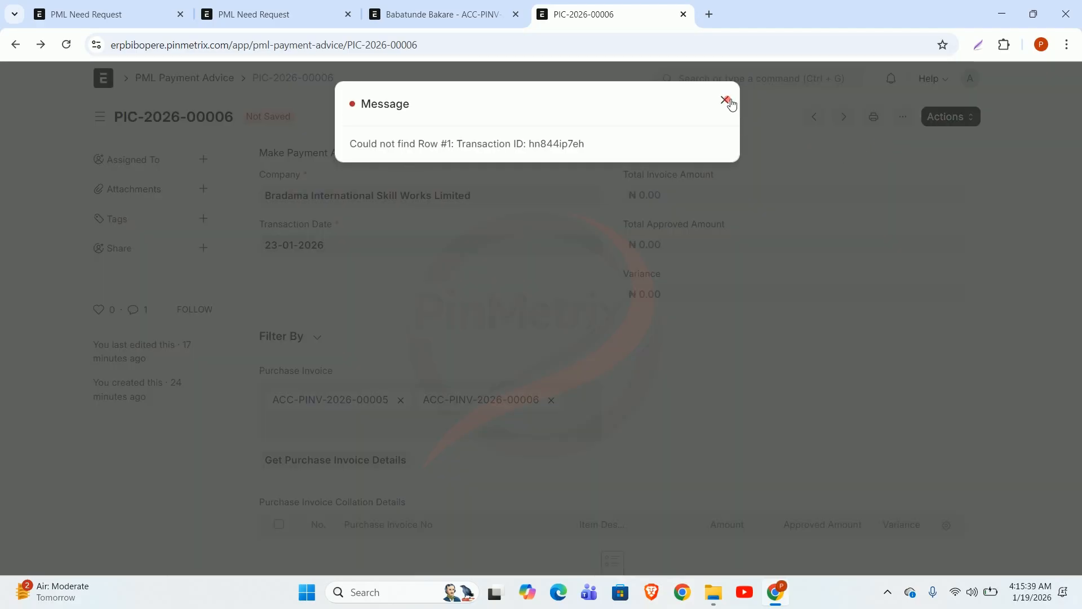
click(725, 100)
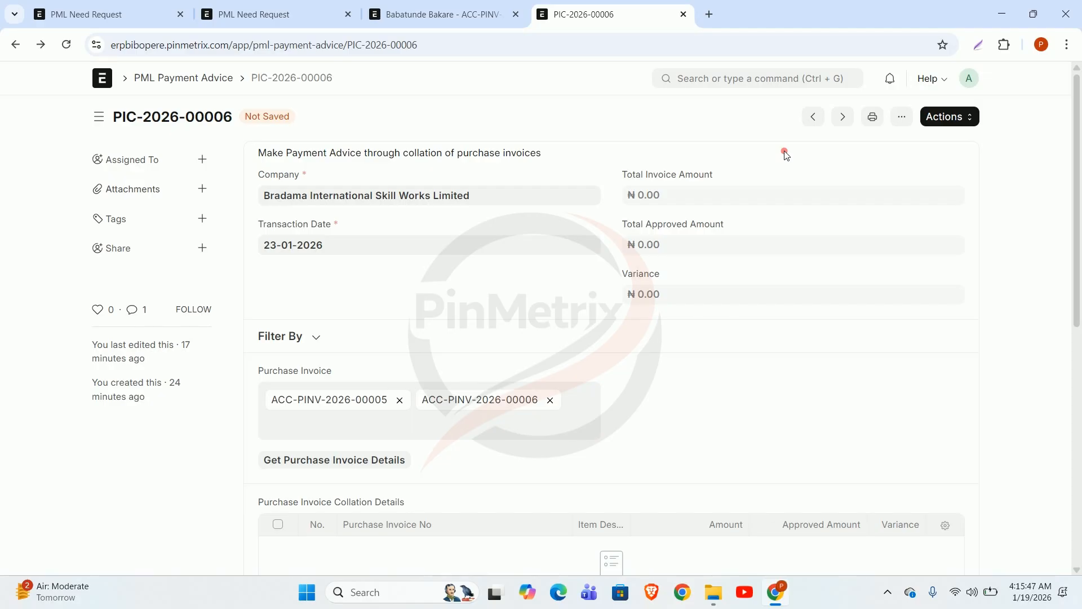
Reopen payment advice PIC-2026-00006 from the payment advice list to check its status and collation details, and return to purchase invoice ACC-PINV-2026-00005.
scroll(716, 293, down, 4)
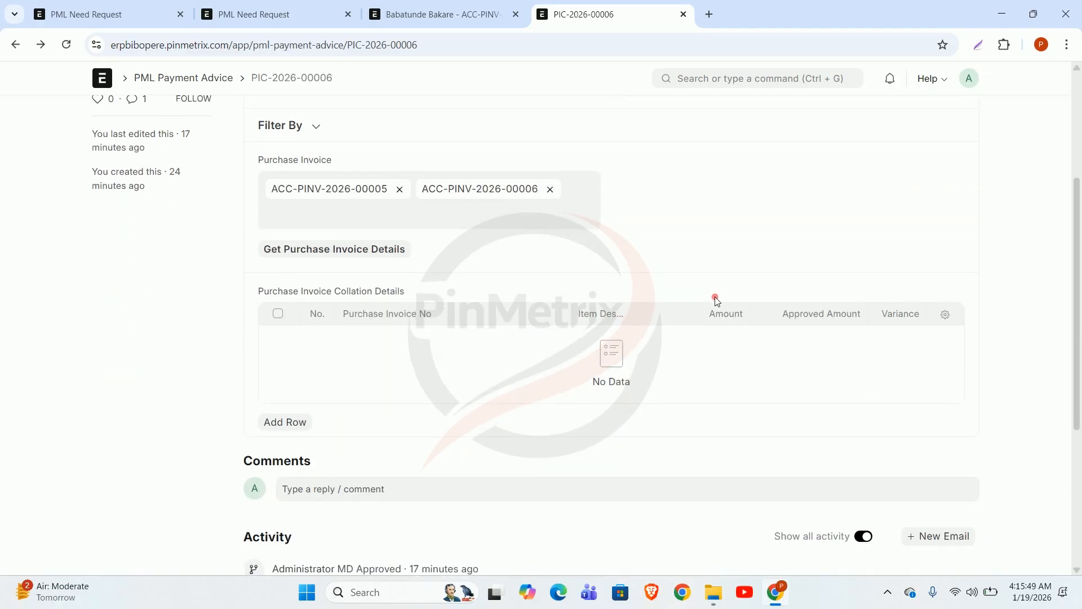
scroll(714, 299, up, 4)
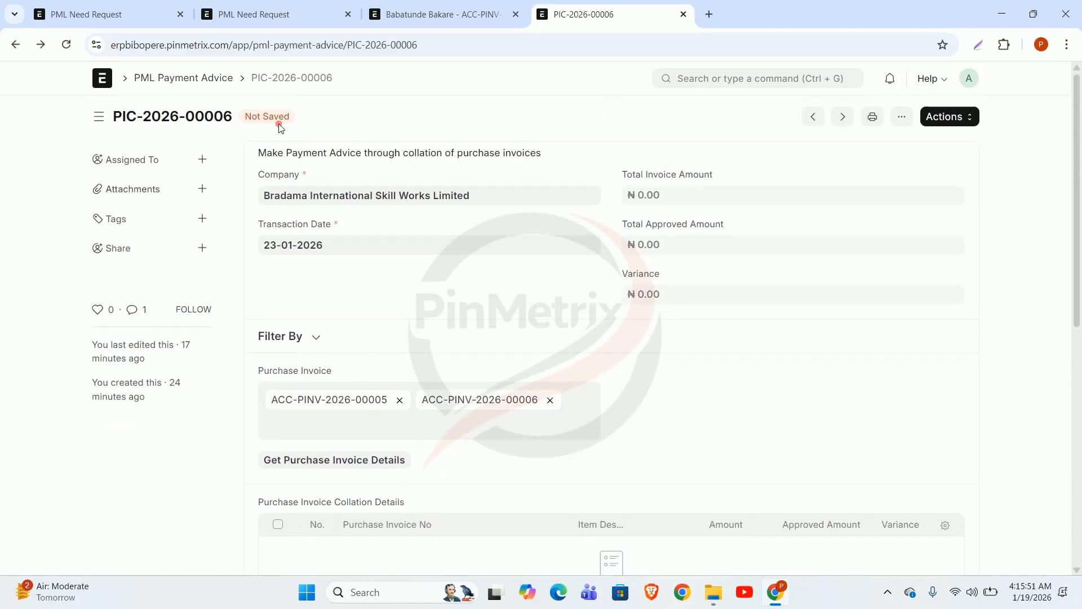
click(219, 78)
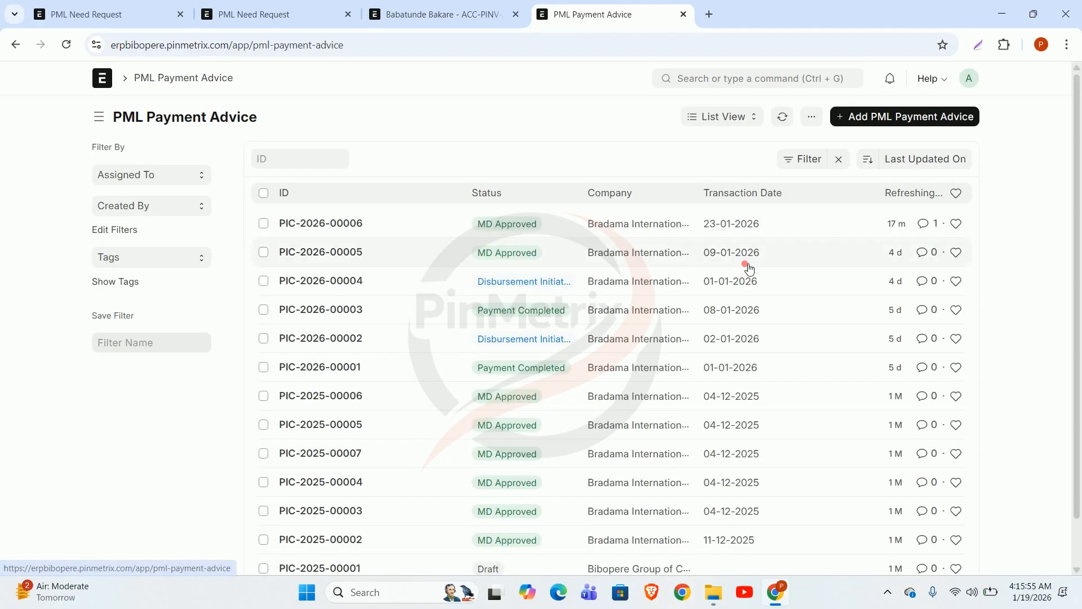
click(319, 224)
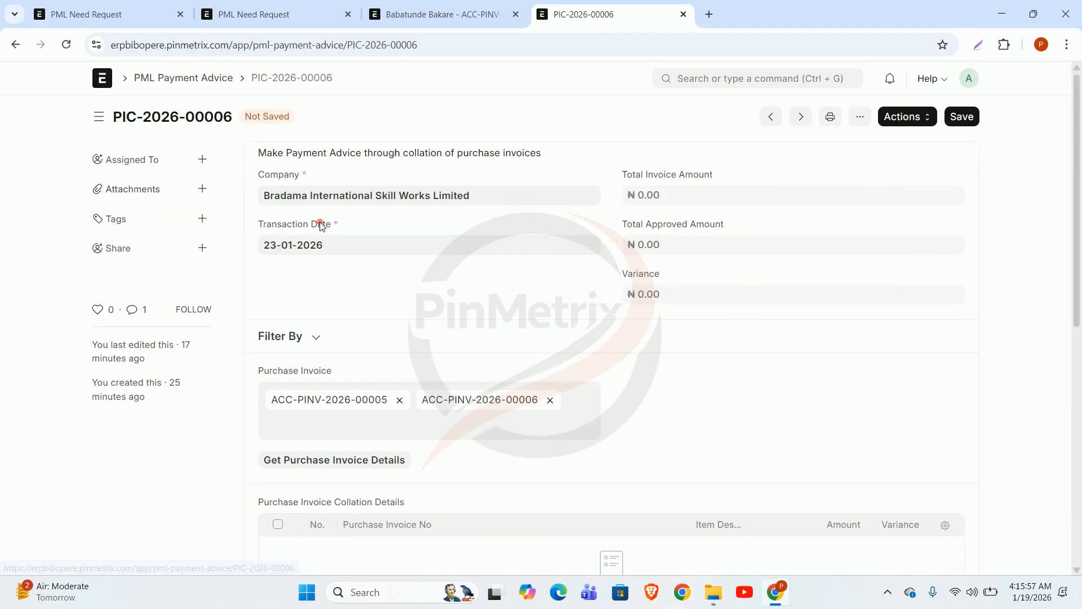
scroll(789, 437, down, 2)
scroll(789, 437, up, 3)
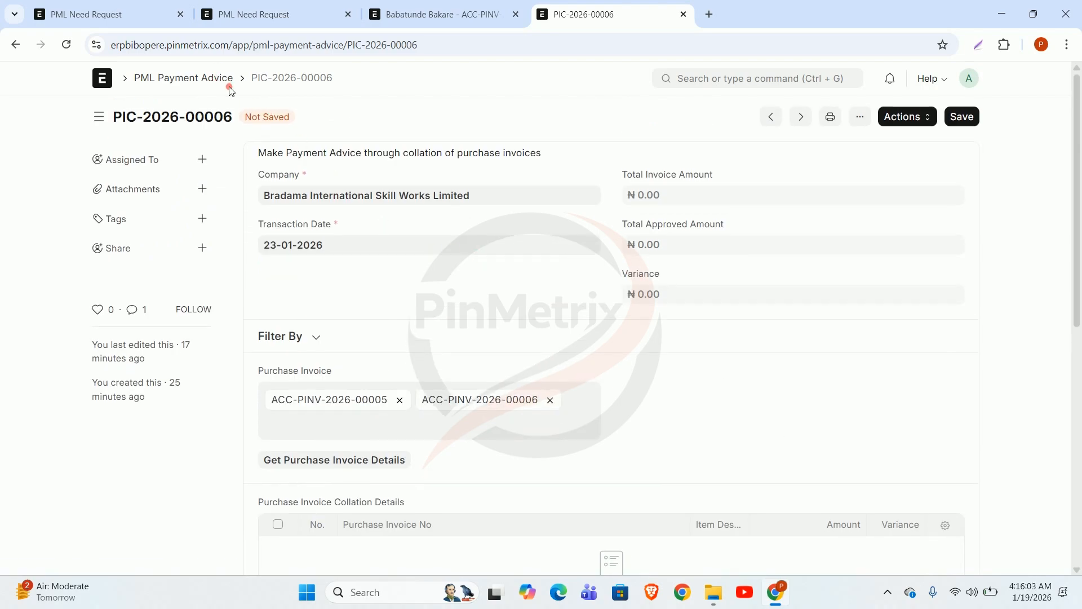
click(420, 16)
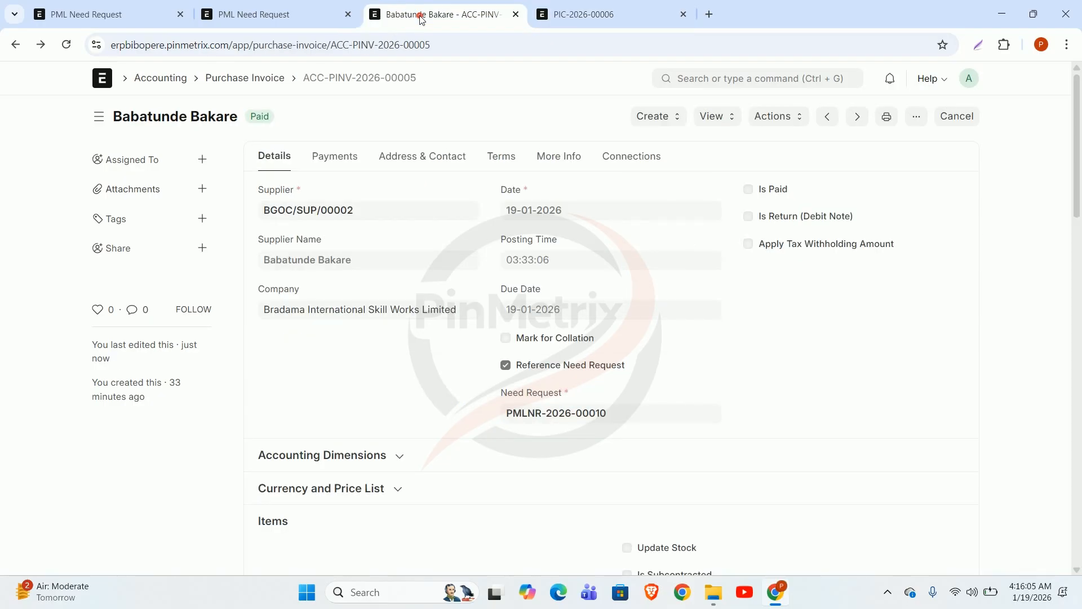